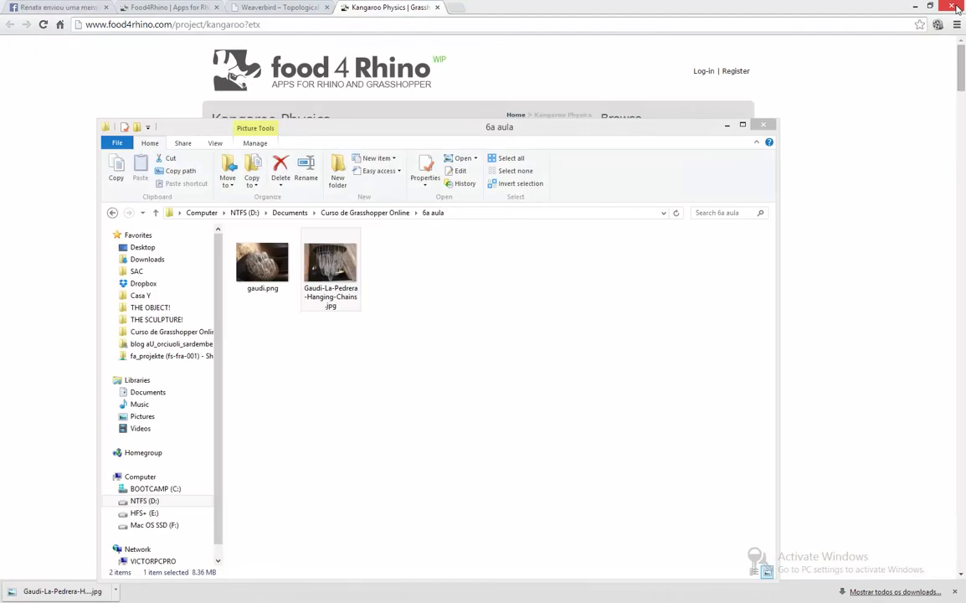
Look over the food4Rhino home page and the Kangaroo Physics and Weaverbird plug-in pages
left_click(563, 72)
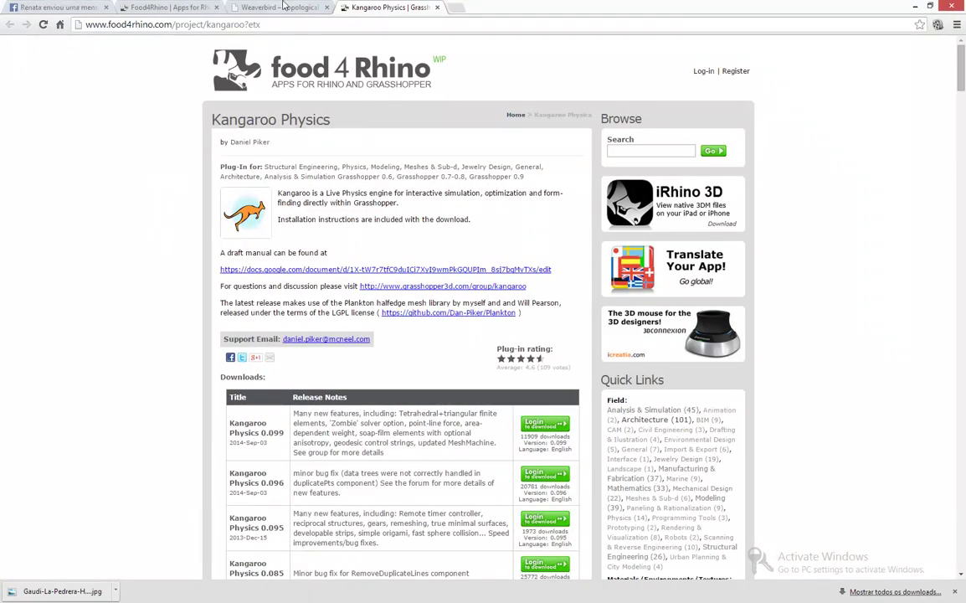
left_click(283, 6)
left_click(167, 6)
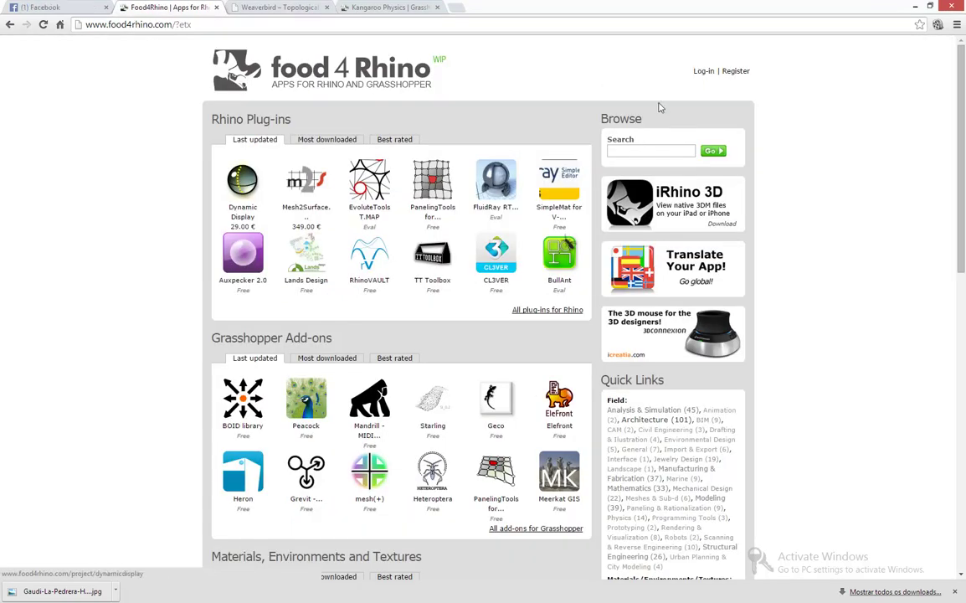
left_click(401, 7)
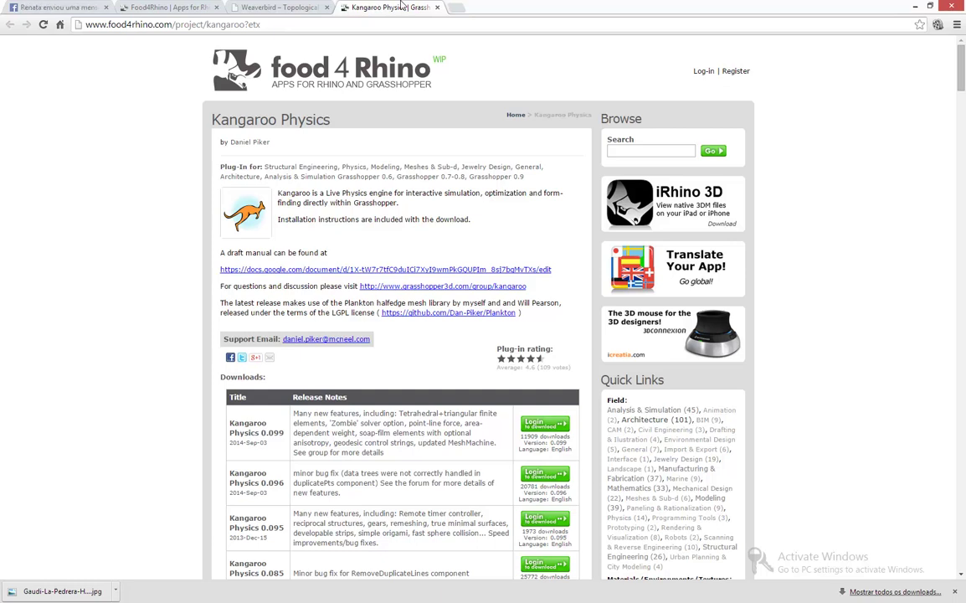
left_click(298, 7)
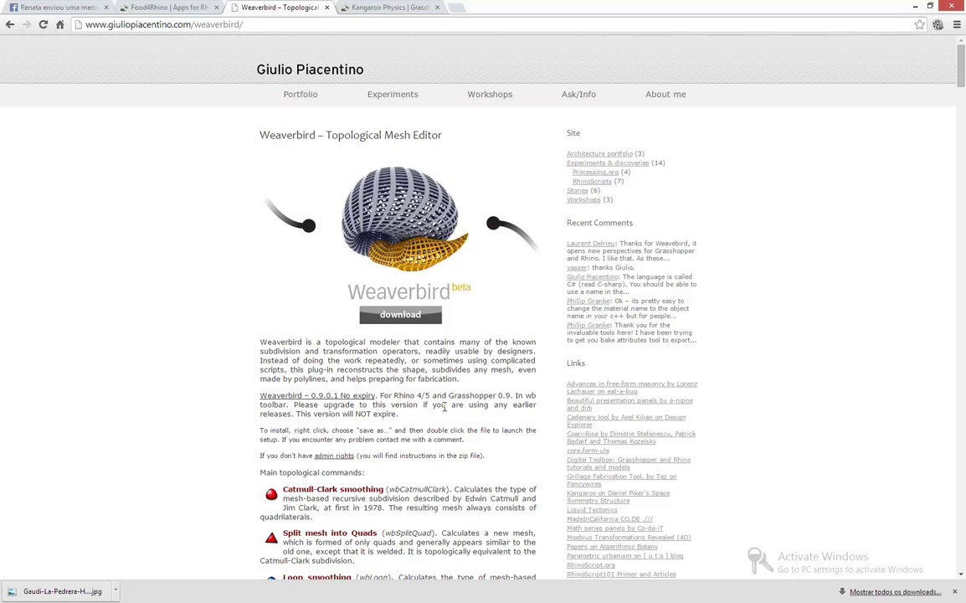
Switch to Grasshopper and turn off the preview of all components in the catenary definition
key("alt+Tab")
key("alt+Tab")
key("alt+Tab")
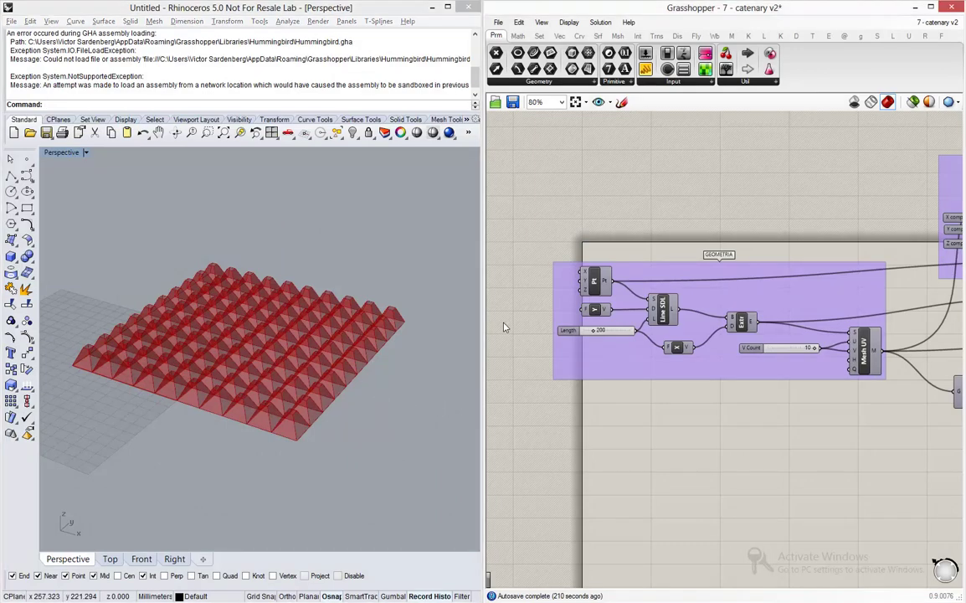
key("ctrl+a")
middle_click(546, 316)
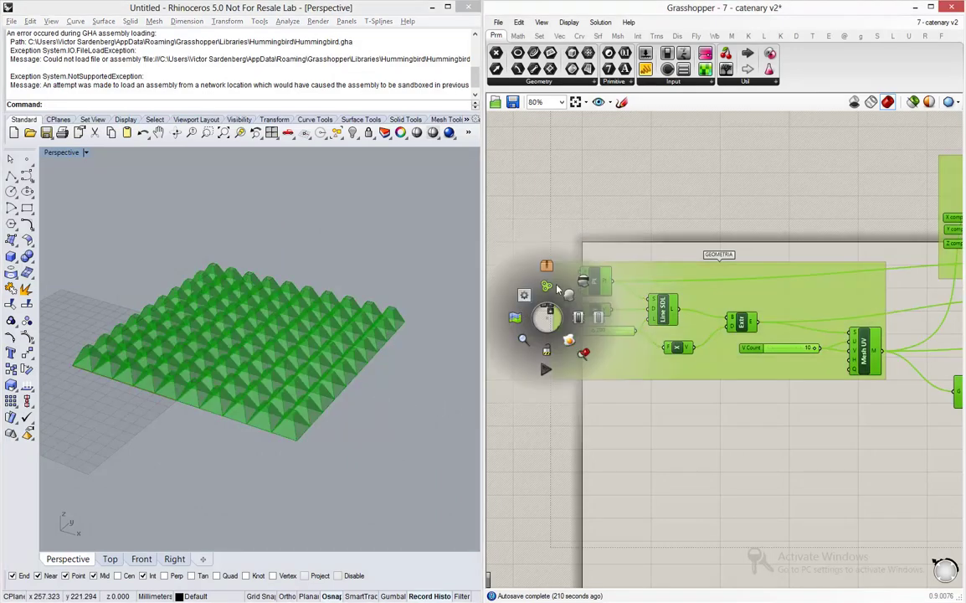
left_click(583, 282)
left_click(748, 421)
Turn on the preview of the Extrude and Mesh UV components in the GEOMETRIA group
left_click(741, 323)
middle_click(741, 323)
left_click(762, 307)
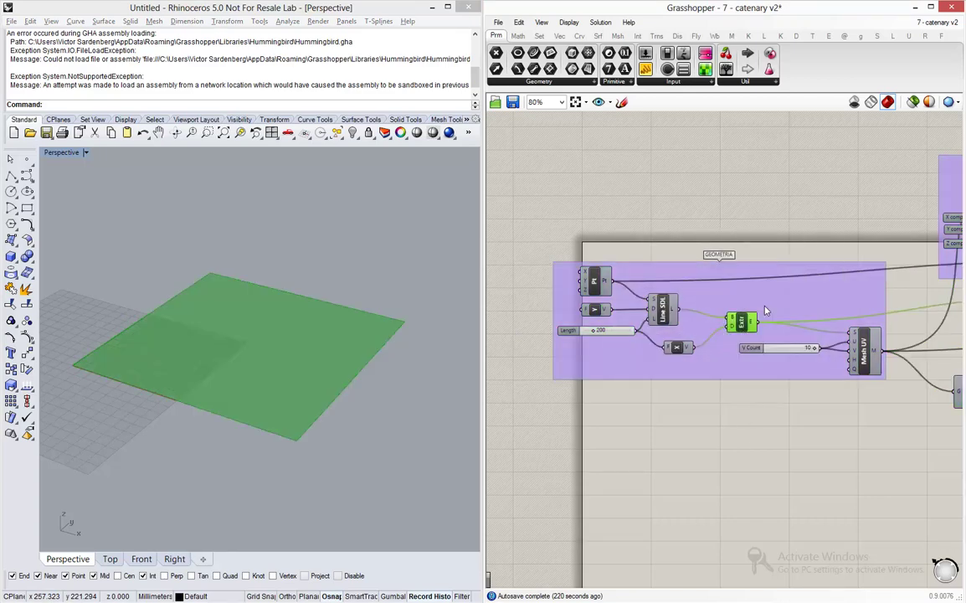
left_click(864, 355)
middle_click(865, 359)
left_click(887, 336)
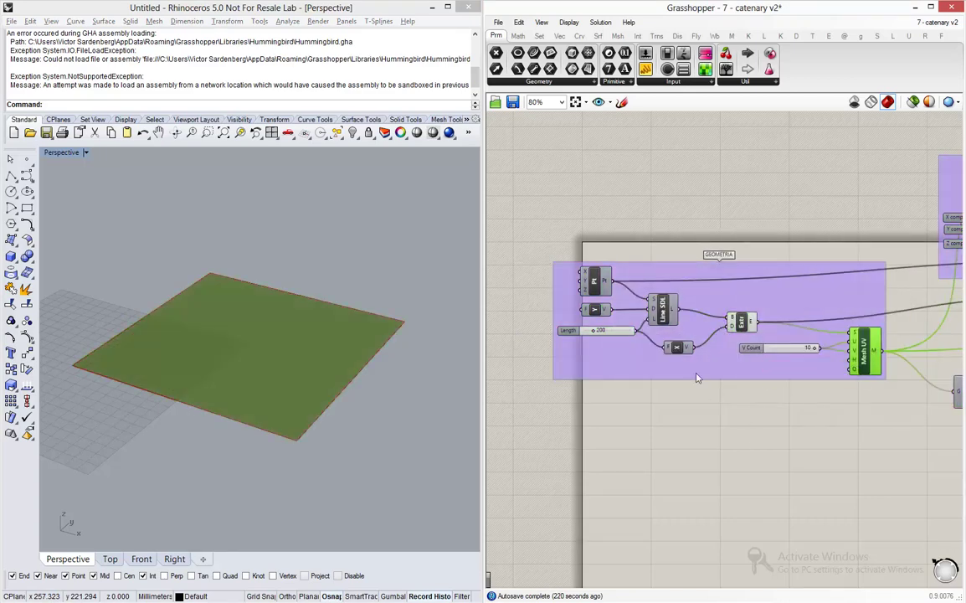
Turn off the Extrude component's preview, keeping the Mesh UV preview on
left_click(737, 324)
middle_click(736, 325)
left_click(698, 257)
left_click(784, 239)
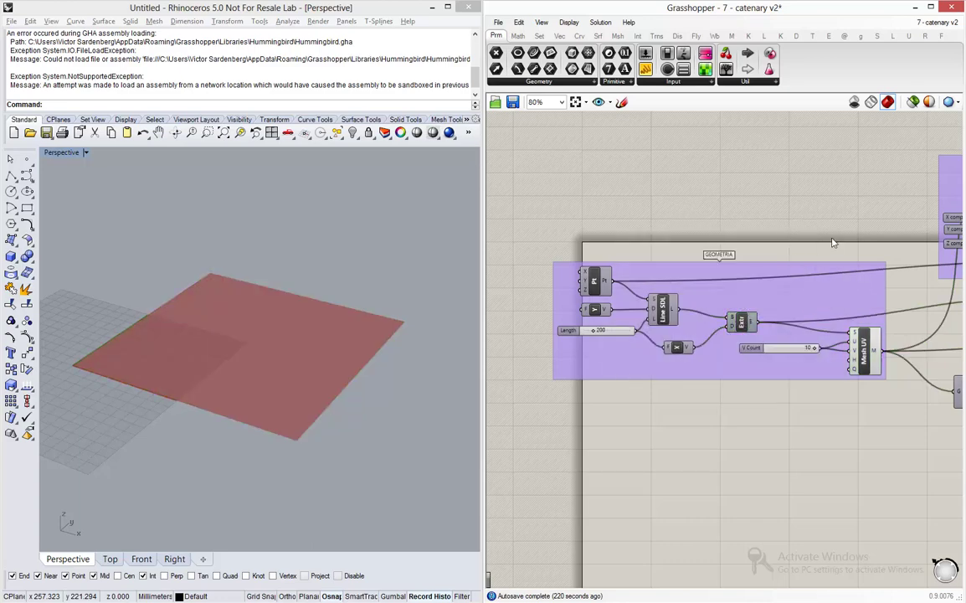
left_click(861, 345)
left_click(643, 214)
Turn on the preview of the wbVertices component in the GRAVIDADE group
scroll(629, 231, "down", 3)
scroll(687, 220, "up", 5)
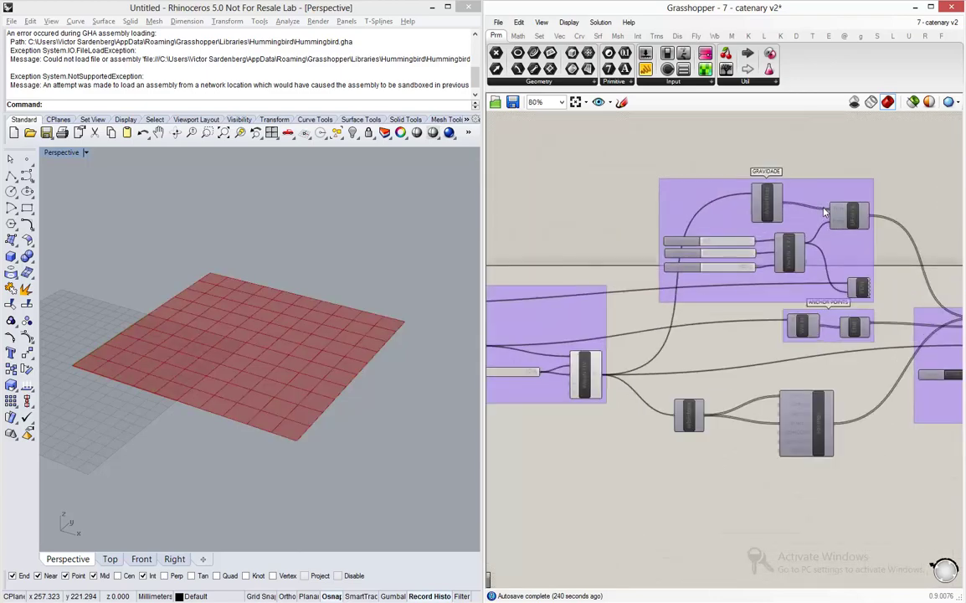
middle_click(752, 205)
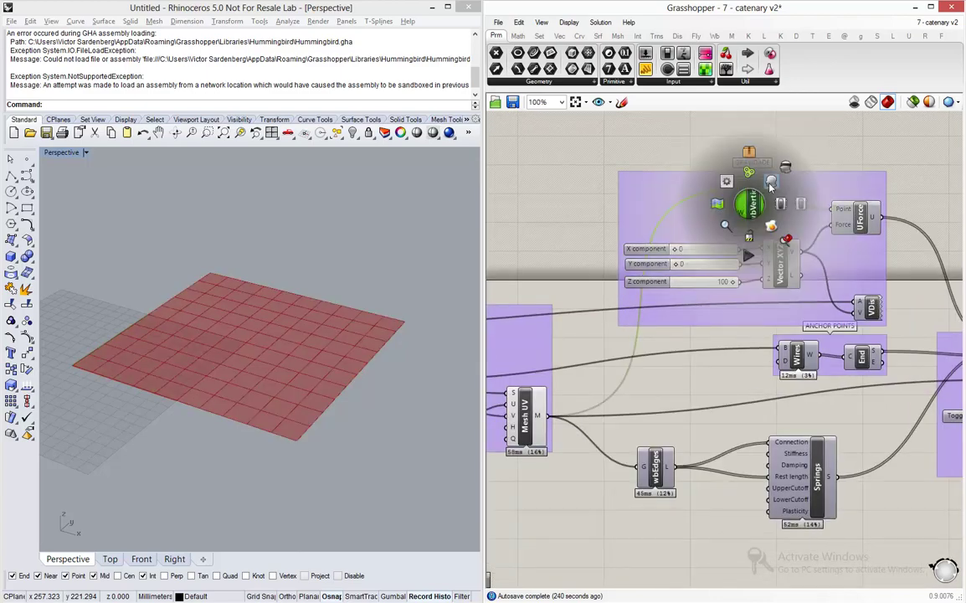
left_click(695, 170)
right_click_drag(783, 209, 682, 175)
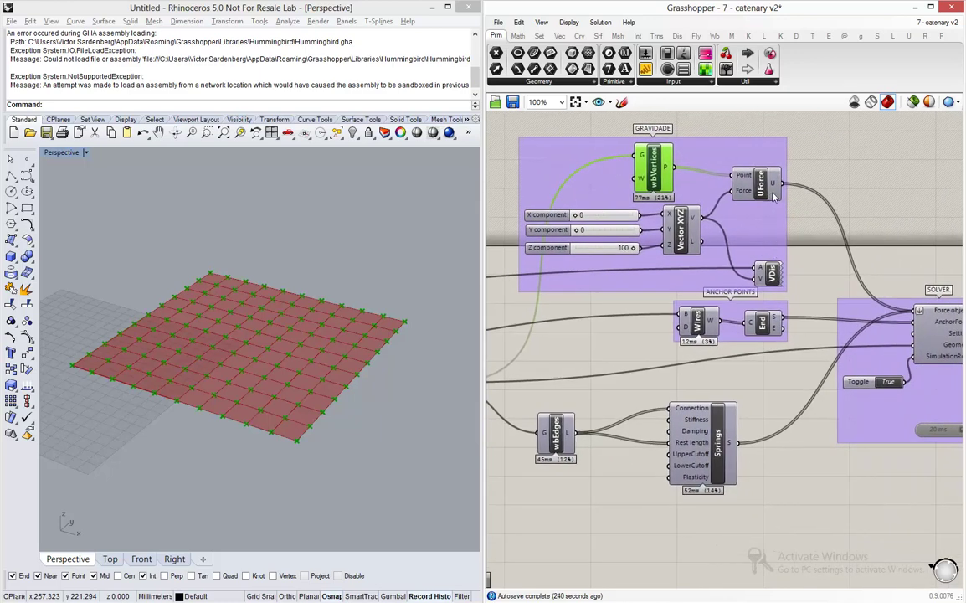
Turn on the preview of the wbEdges component that feeds the Springs component
right_click_drag(653, 339, 694, 285)
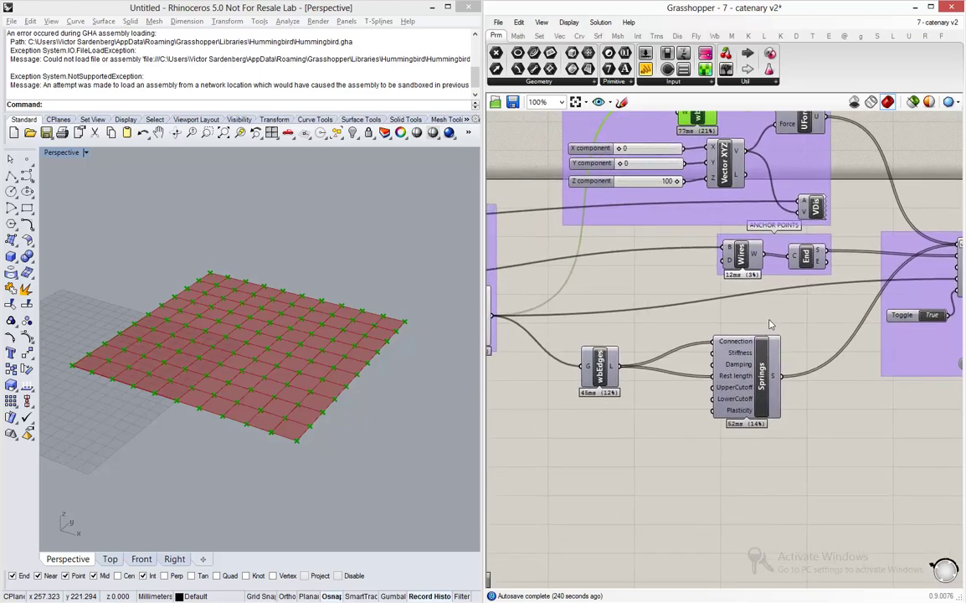
middle_click(604, 371)
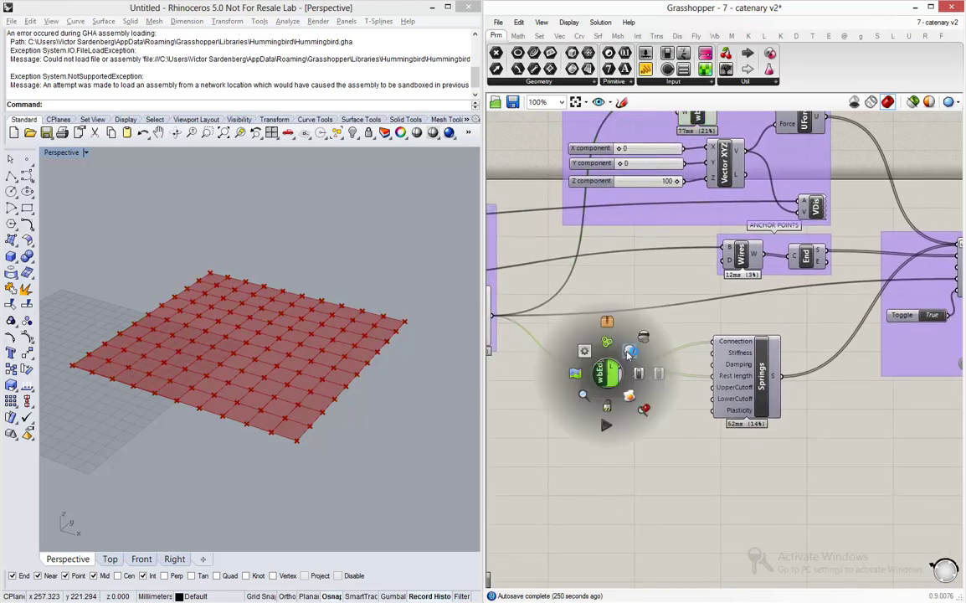
left_click(629, 353)
left_click(821, 308)
Turn on the preview of the End points component in the ANCHOR POINTS group
right_click_drag(821, 308, 762, 314)
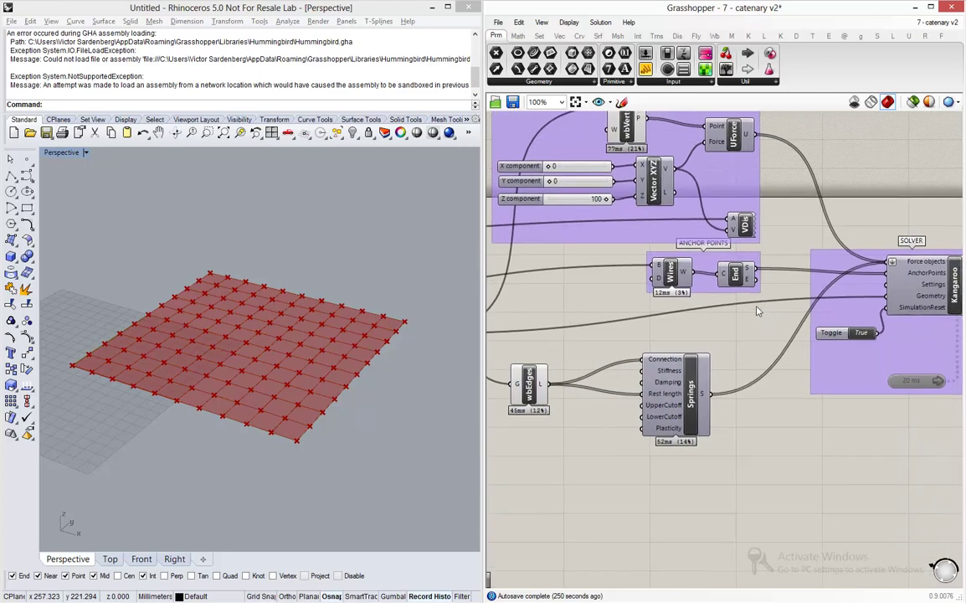
left_click(680, 272)
middle_click(734, 273)
left_click(751, 266)
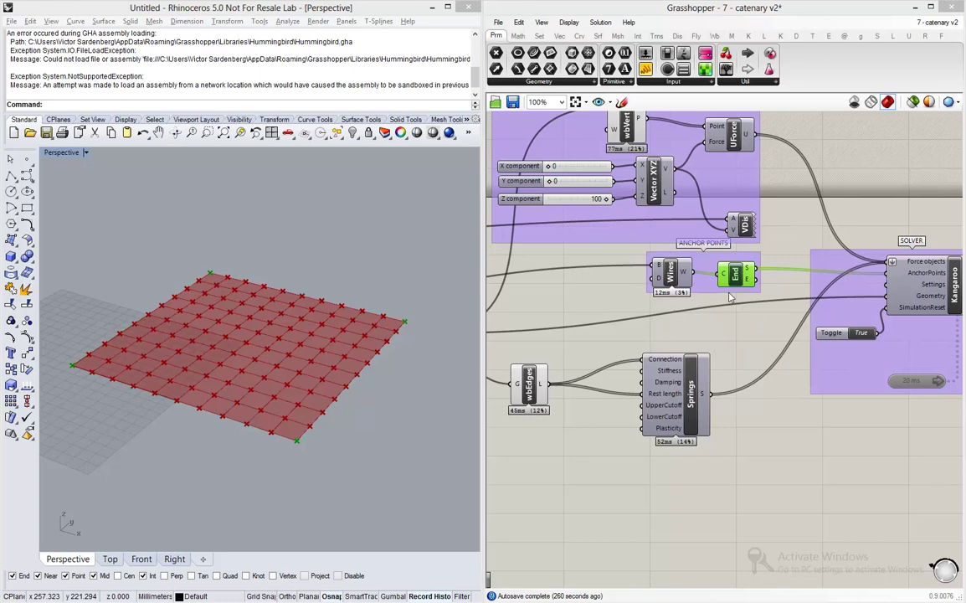
Set the Kangaroo solver's SimulationReset toggle to False and run the simulation with its 20 ms timer
right_click_drag(787, 284, 593, 250)
scroll(732, 289, "up", 2)
left_click(675, 377)
double_click(734, 436)
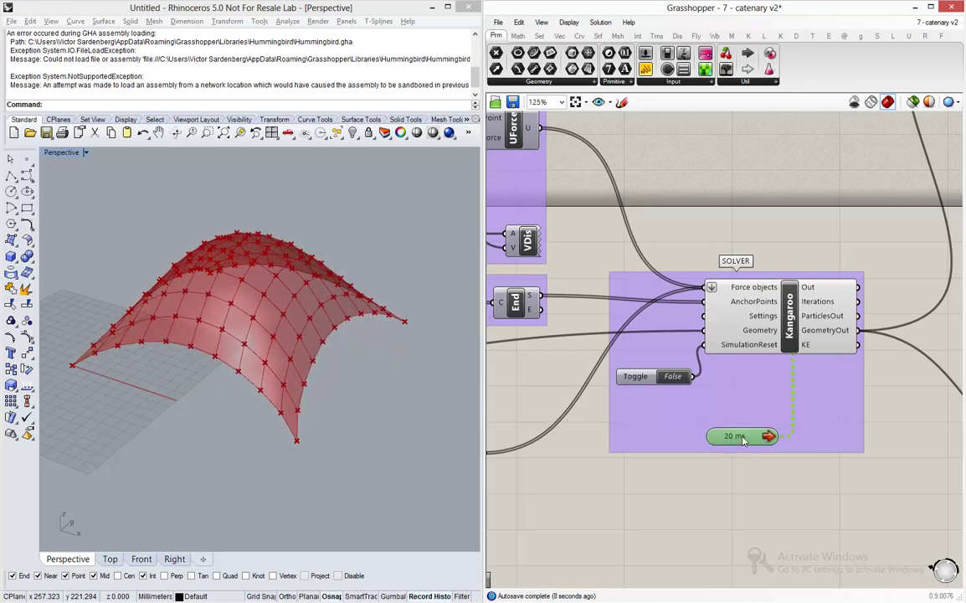
Turn on the preview of the custom preview component coloured by the green-yellow-red gradient
scroll(620, 452, "down", 5)
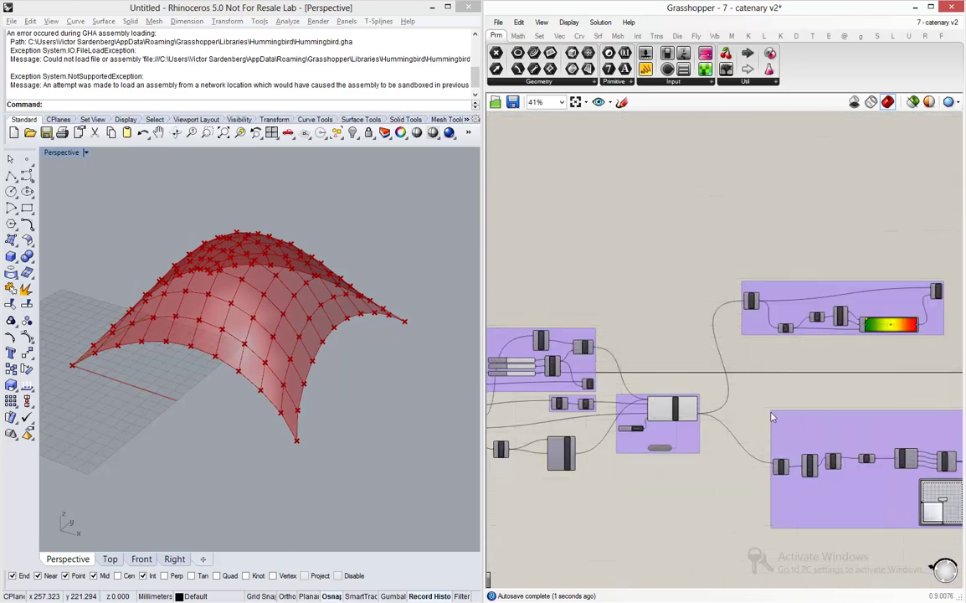
right_click_drag(799, 406, 746, 375)
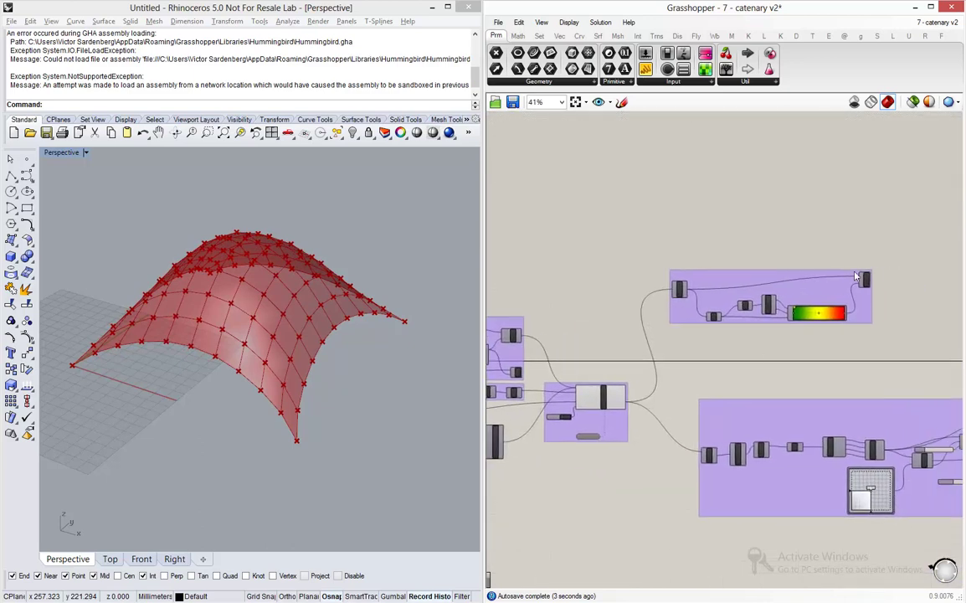
scroll(870, 285, "up", 5)
scroll(876, 287, "up", 2)
left_click(879, 292)
middle_click(879, 293)
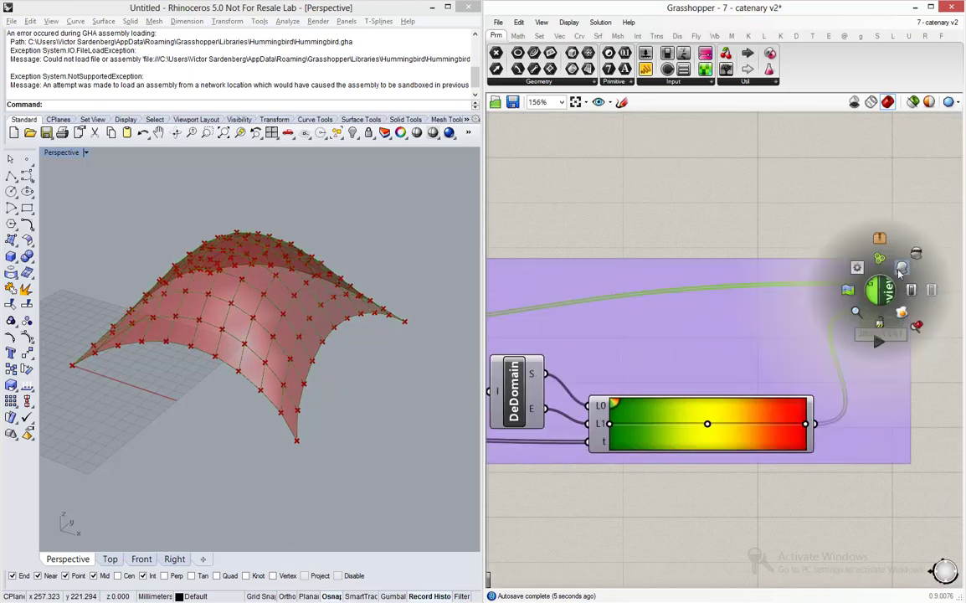
left_click(802, 243)
Turn off the preview of the Kangaroo solver and the components before it, leaving only the coloured edges displayed
scroll(802, 243, "down", 8)
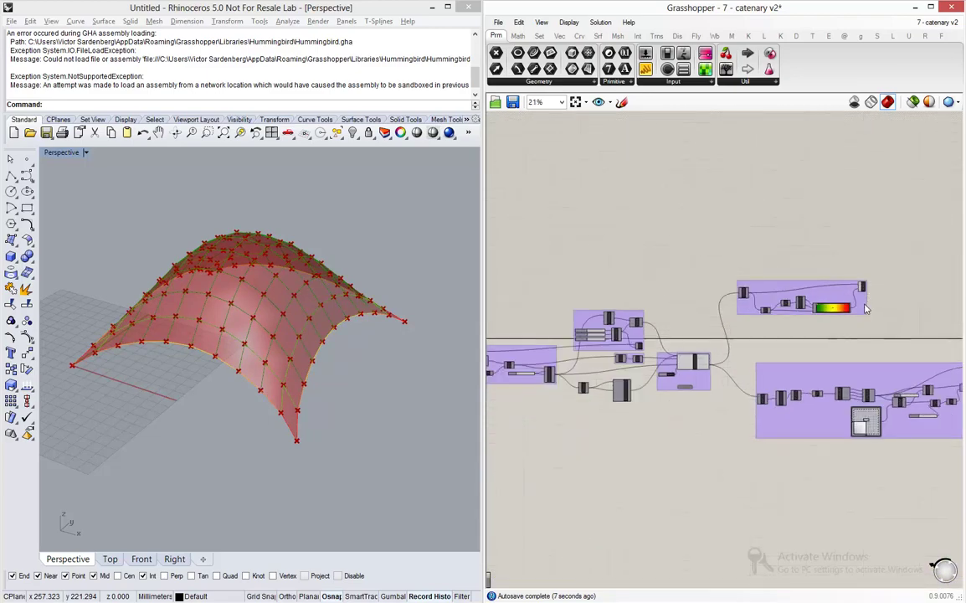
scroll(717, 350, "up", 4)
left_click(718, 381)
middle_click(718, 382)
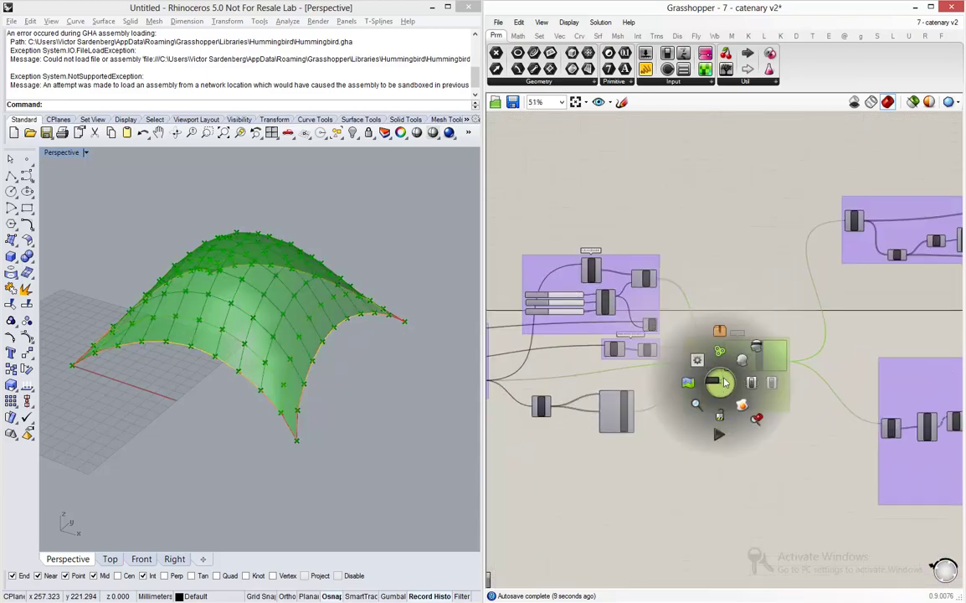
left_click(757, 345)
left_click(687, 307)
Turn on the preview of the Loft component at the end of the panel group
scroll(674, 276, "down", 2)
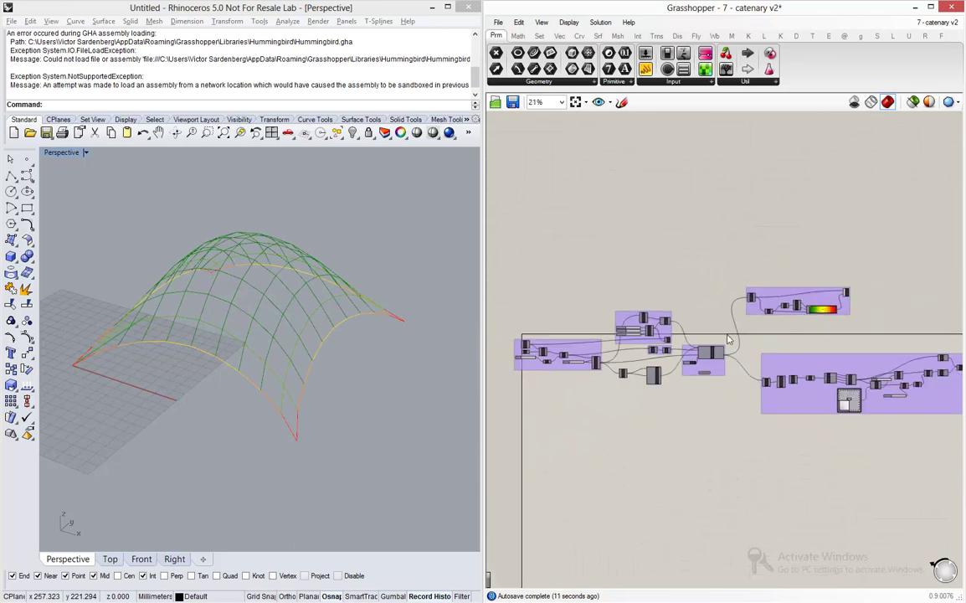
scroll(841, 297, "up", 1)
scroll(841, 297, "up", 4)
right_click_drag(366, 291, 243, 289)
scroll(603, 274, "down", 5)
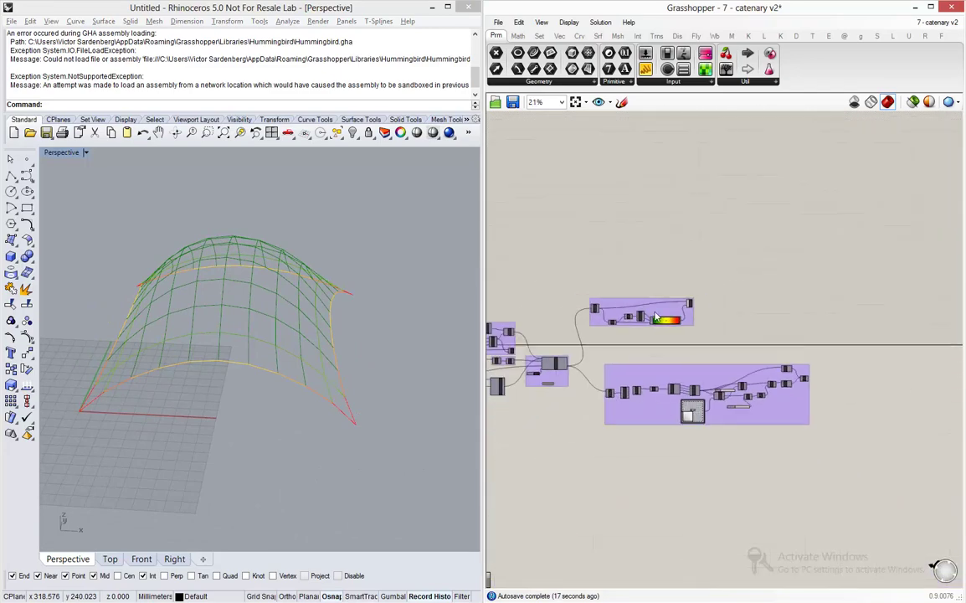
scroll(819, 387, "up", 6)
middle_click(782, 368)
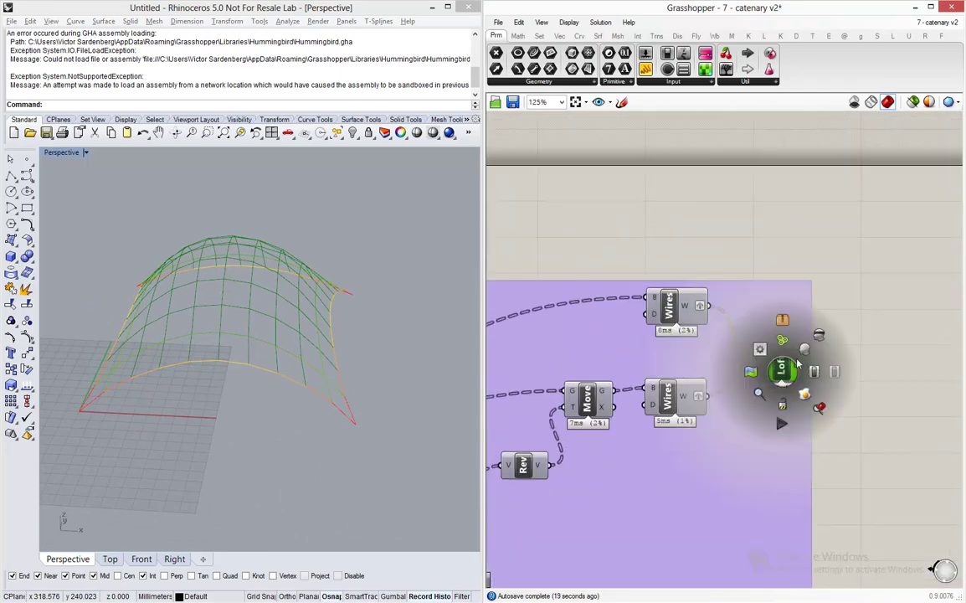
left_click(803, 352)
left_click(862, 367)
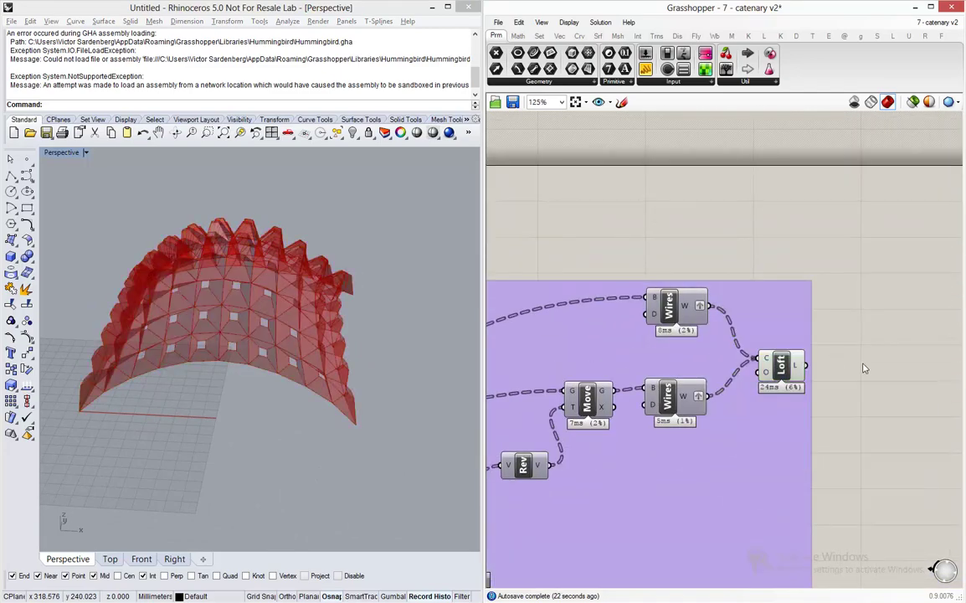
Reset the Kangaroo simulation with the toggle at True and rerun it with the timer on and the toggle at False
scroll(865, 369, "down", 3)
scroll(865, 369, "down", 2)
scroll(579, 368, "up", 6)
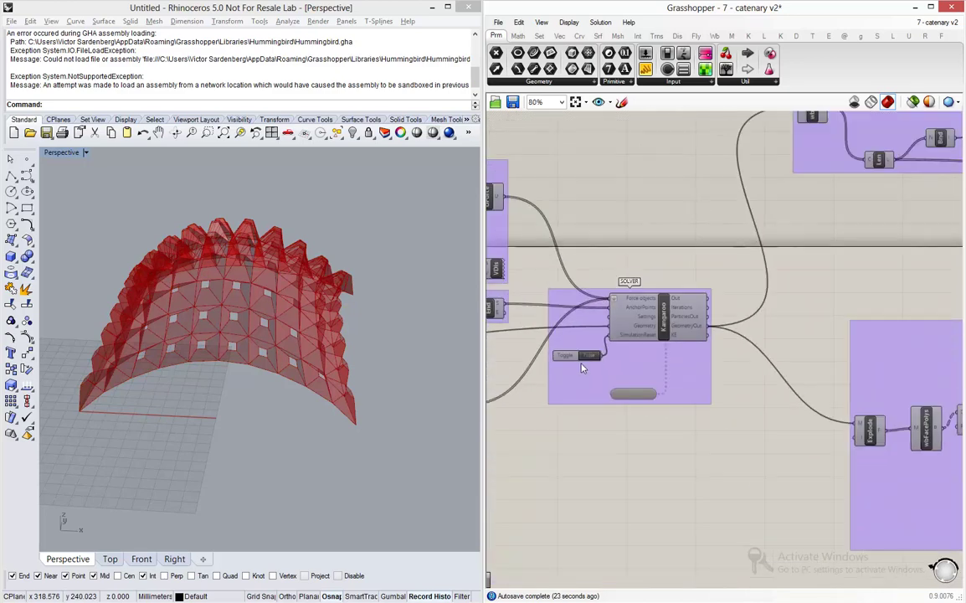
double_click(591, 351)
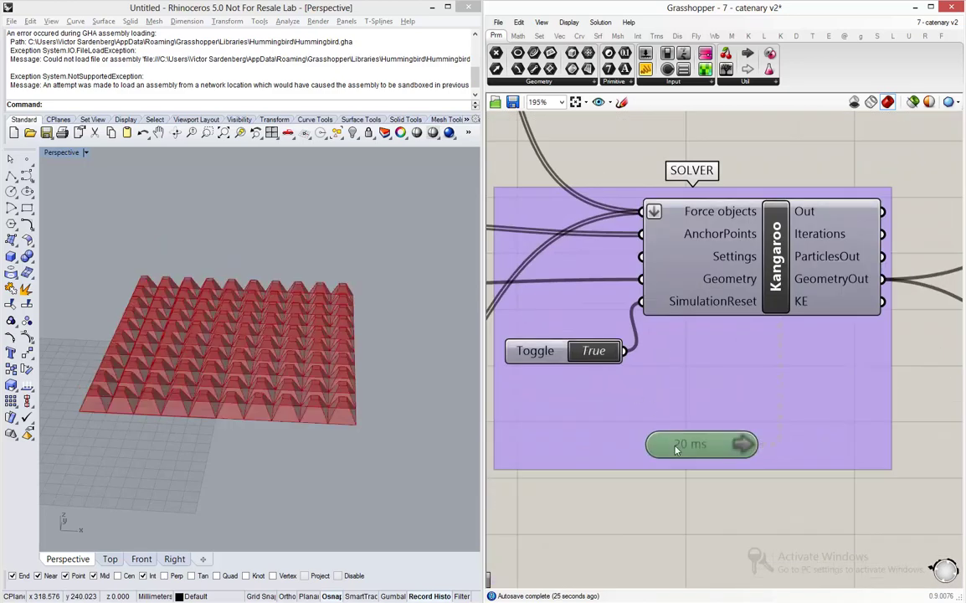
double_click(592, 350)
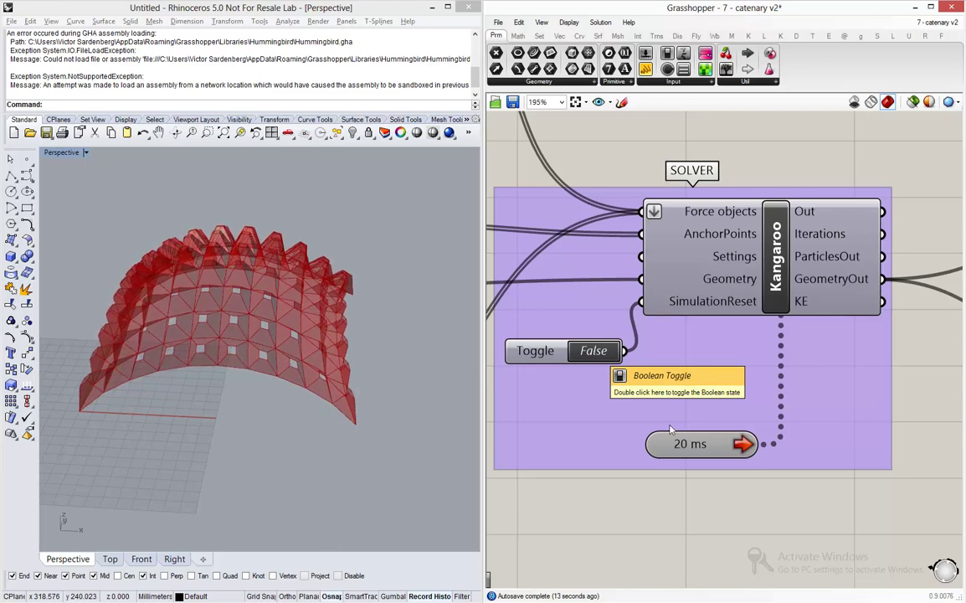
Disable the solver's 20 ms timer to stop the running simulation
left_click(718, 455)
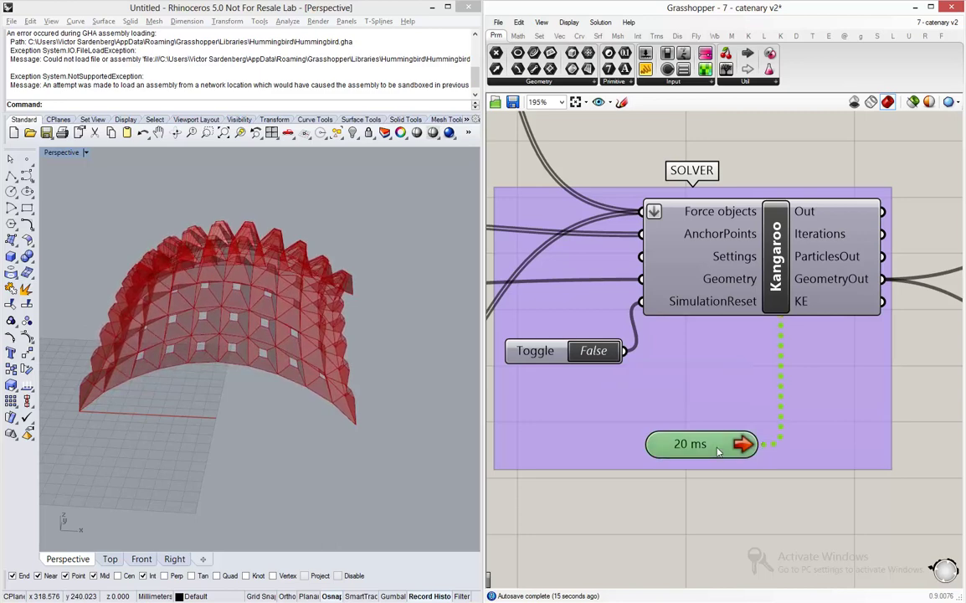
key("ctrl+e")
left_click(651, 522)
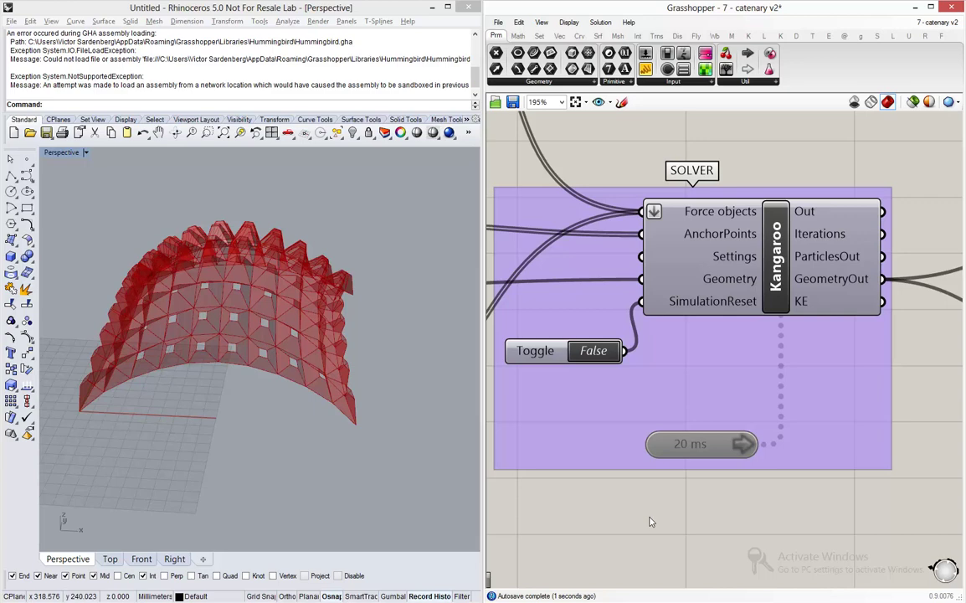
Create a new Grasshopper document and add a Construct Point component to its canvas
left_click(498, 23)
left_click(532, 36)
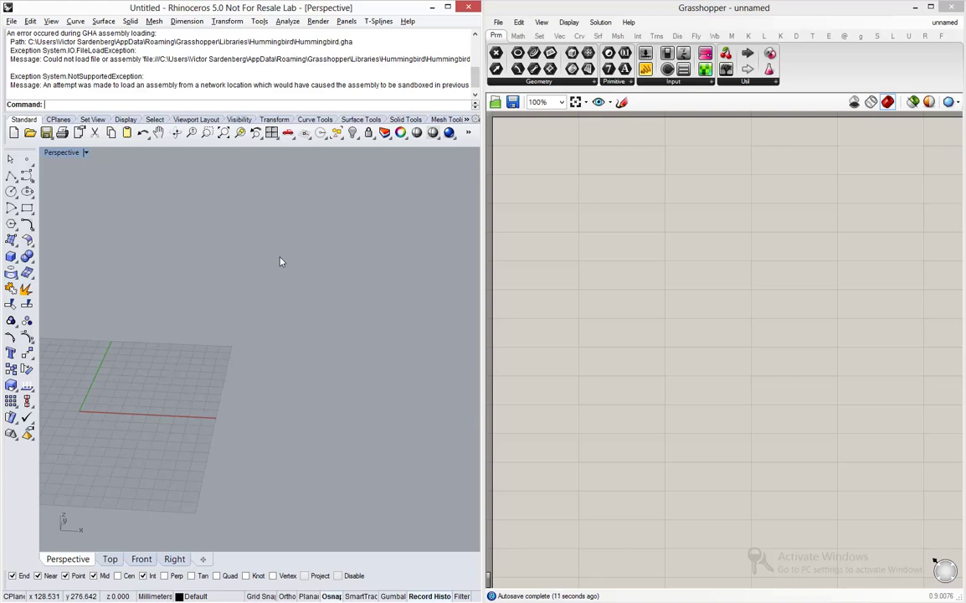
double_click(604, 235)
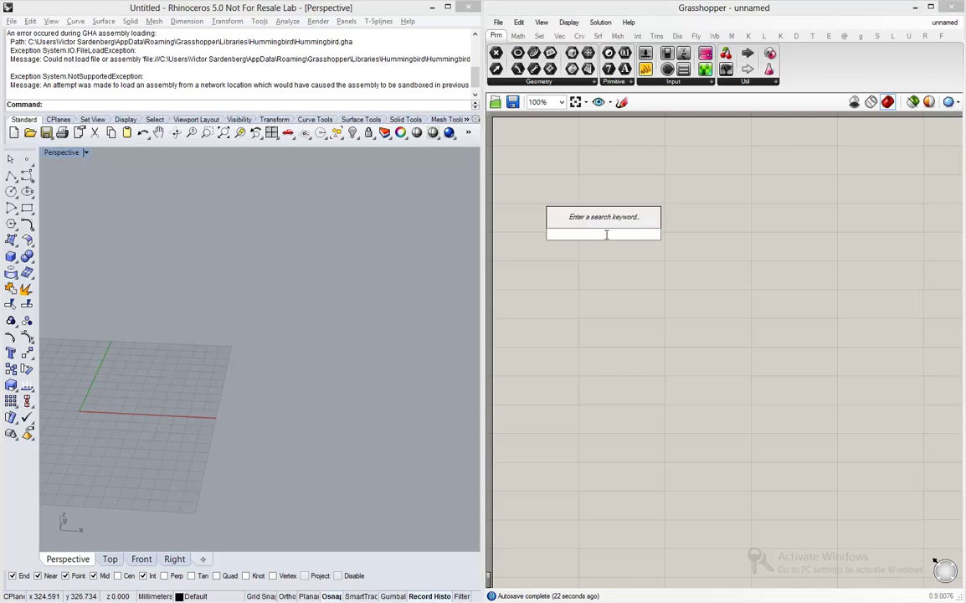
type("co")
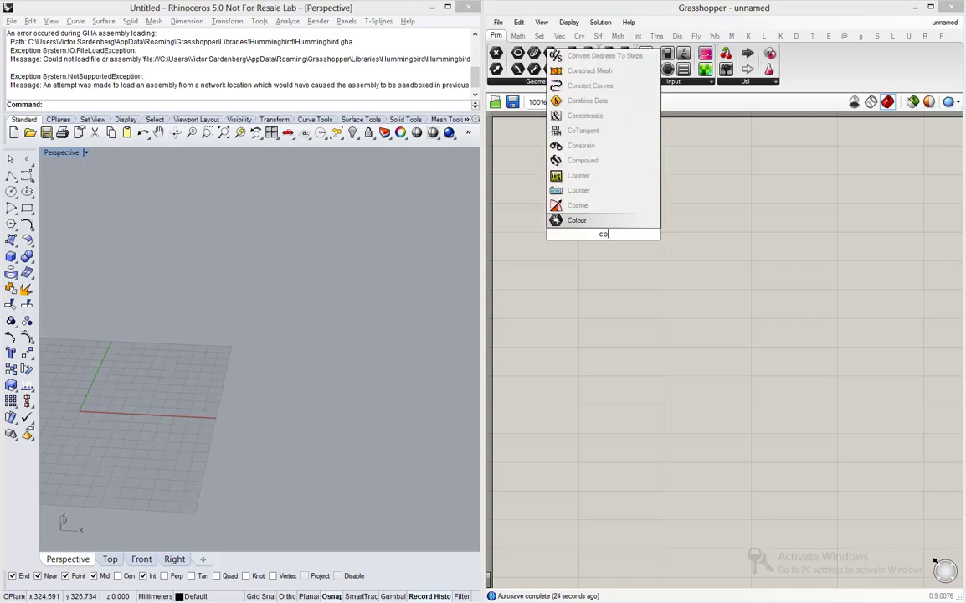
type("nstruct point")
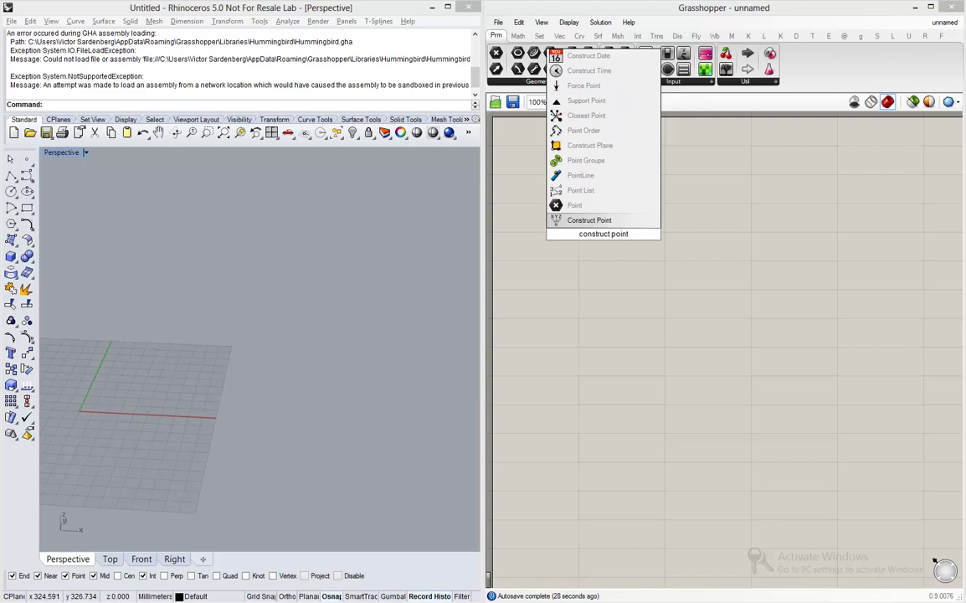
key("Return")
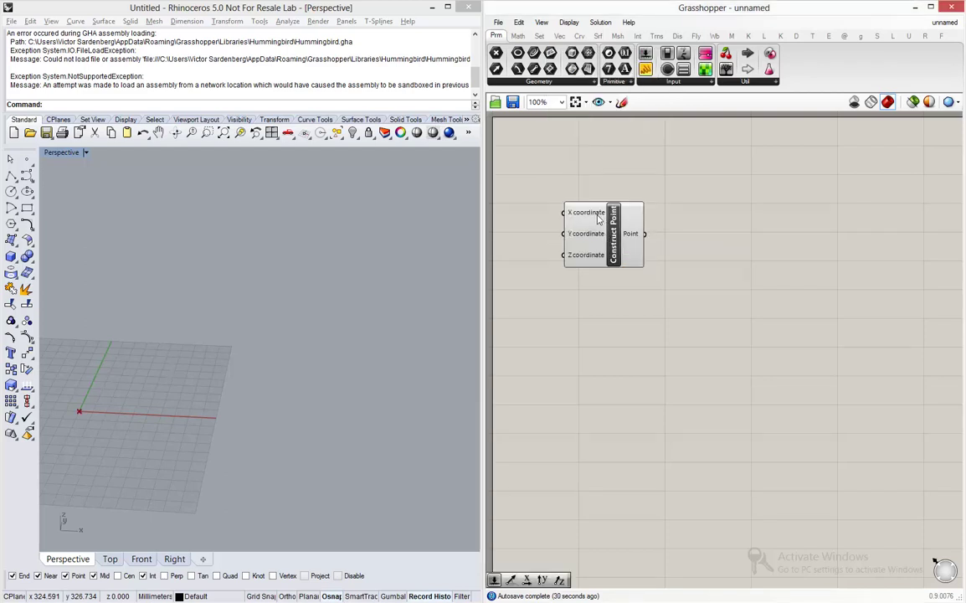
mouse_move(599, 219)
mouse_move(580, 260)
scroll(74, 414, "up", 3)
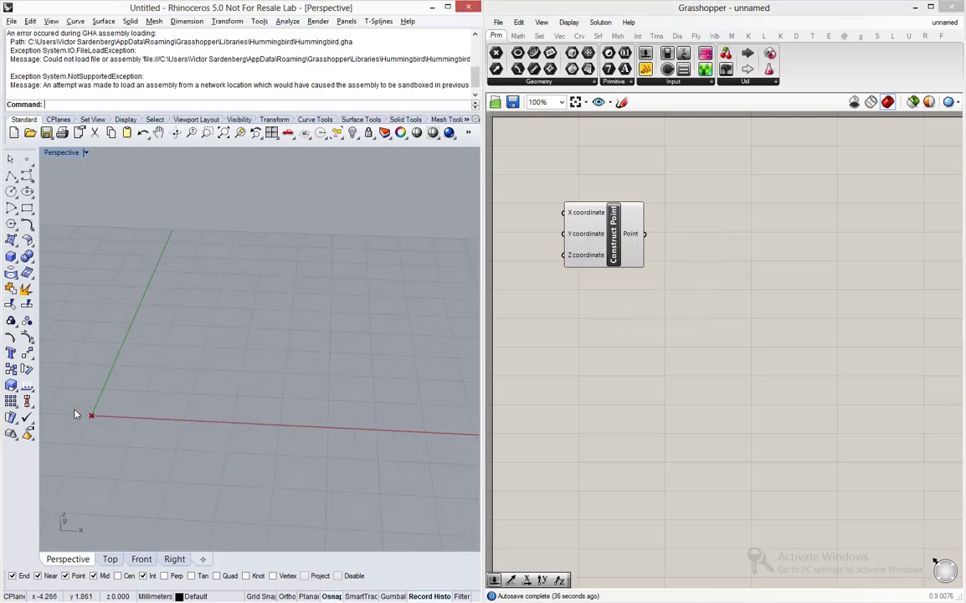
scroll(75, 413, "down", 3)
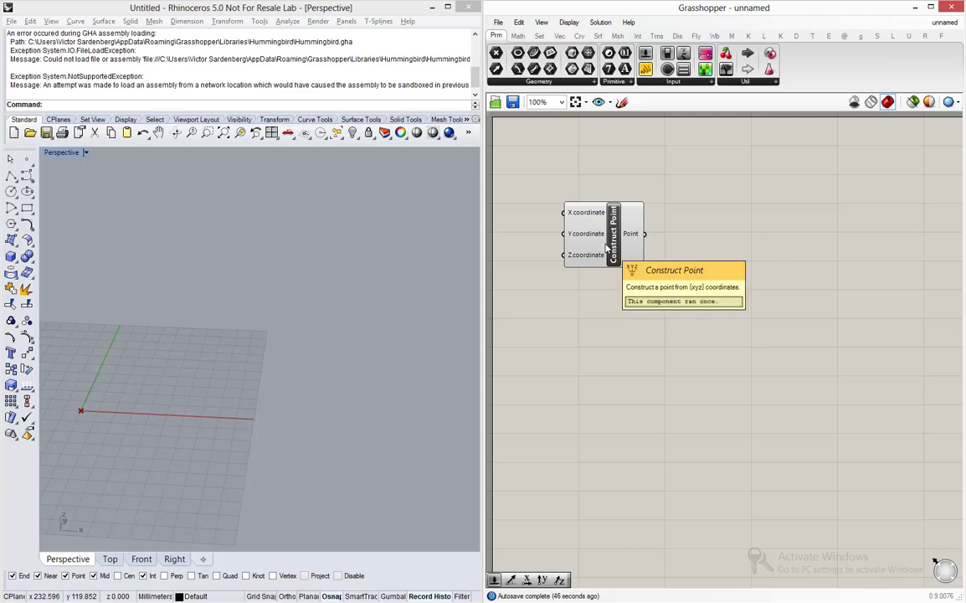
Add a Line SDL component and connect the Construct Point output to its Start input
double_click(755, 240)
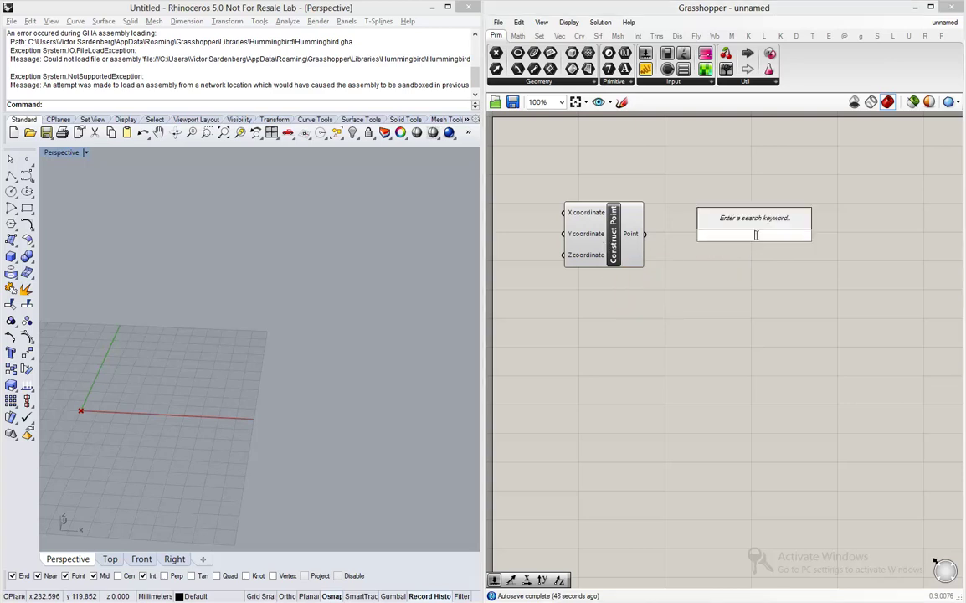
type("line")
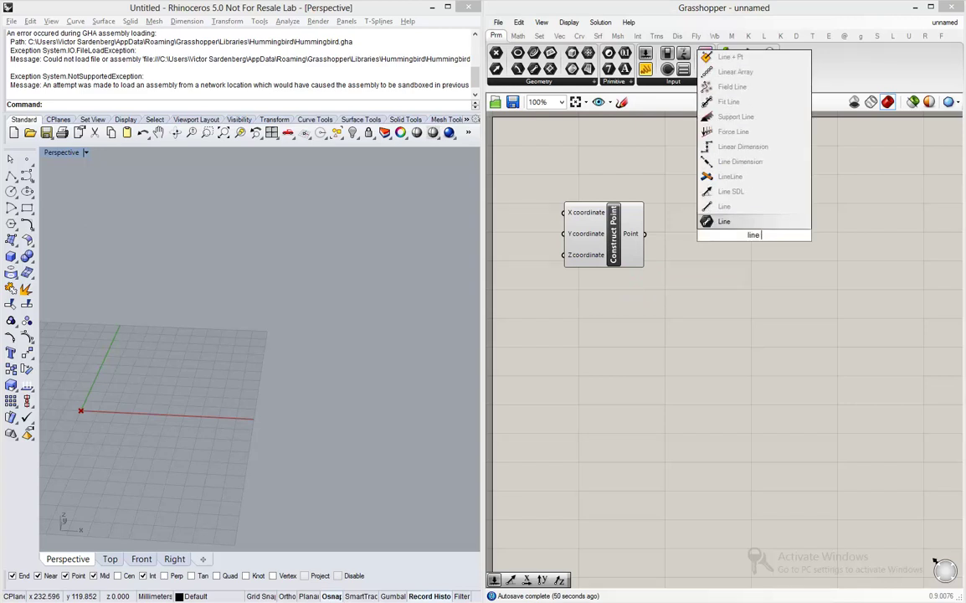
type(" sdl")
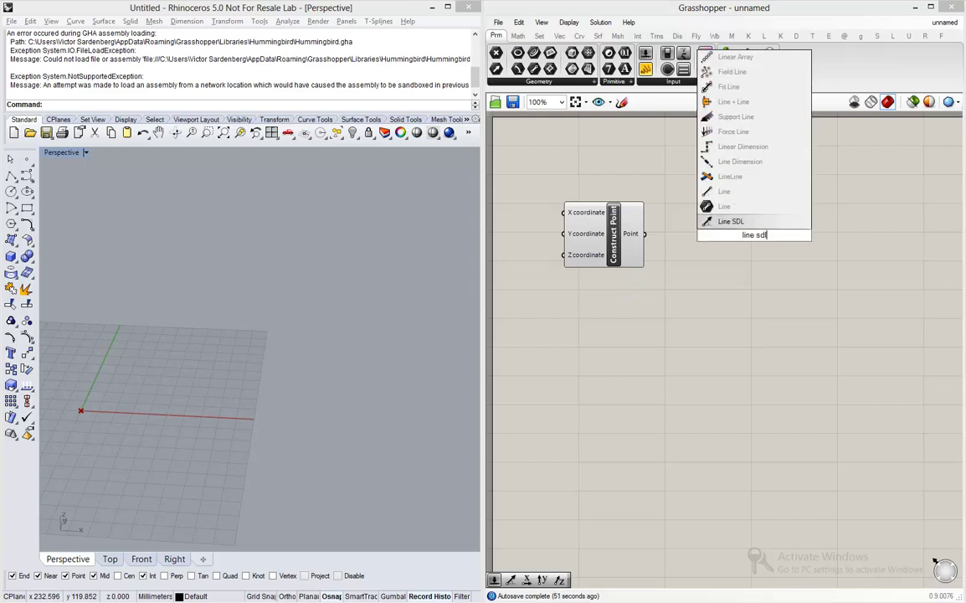
left_click(730, 222)
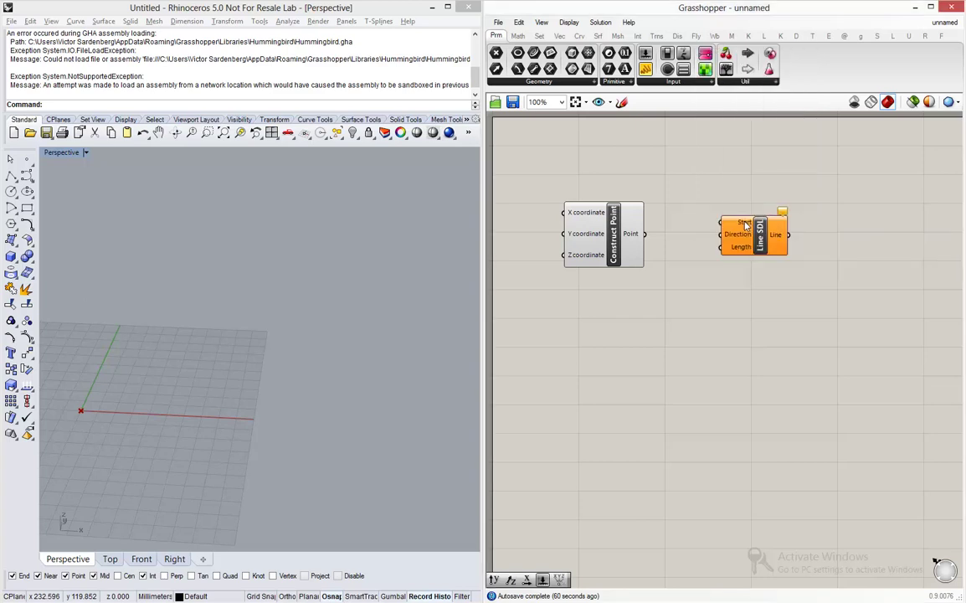
left_click_drag(619, 237, 757, 275)
right_click_drag(302, 350, 252, 358)
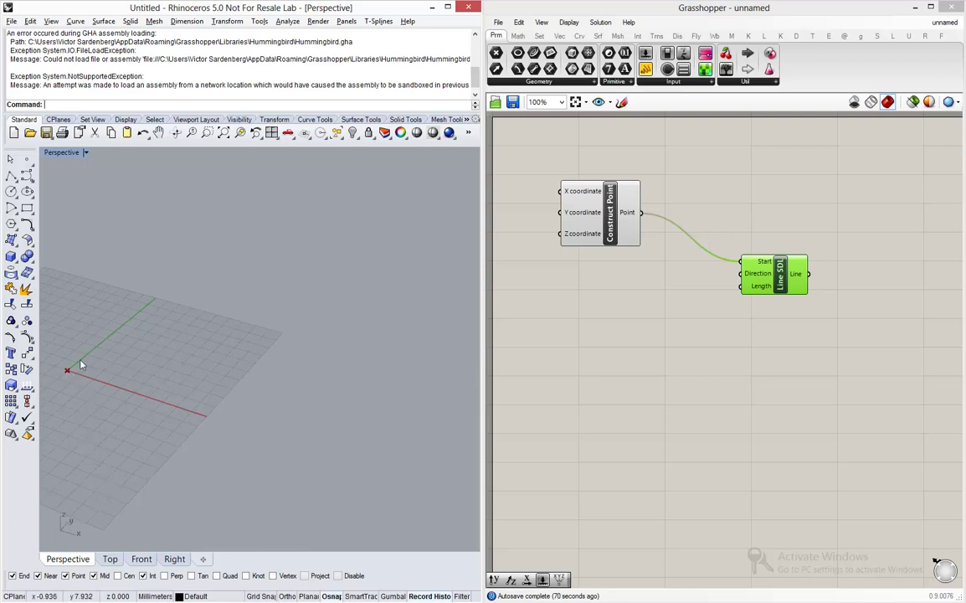
Add a Unit Y vector and connect it to the Direction input of Line SDL
double_click(612, 327)
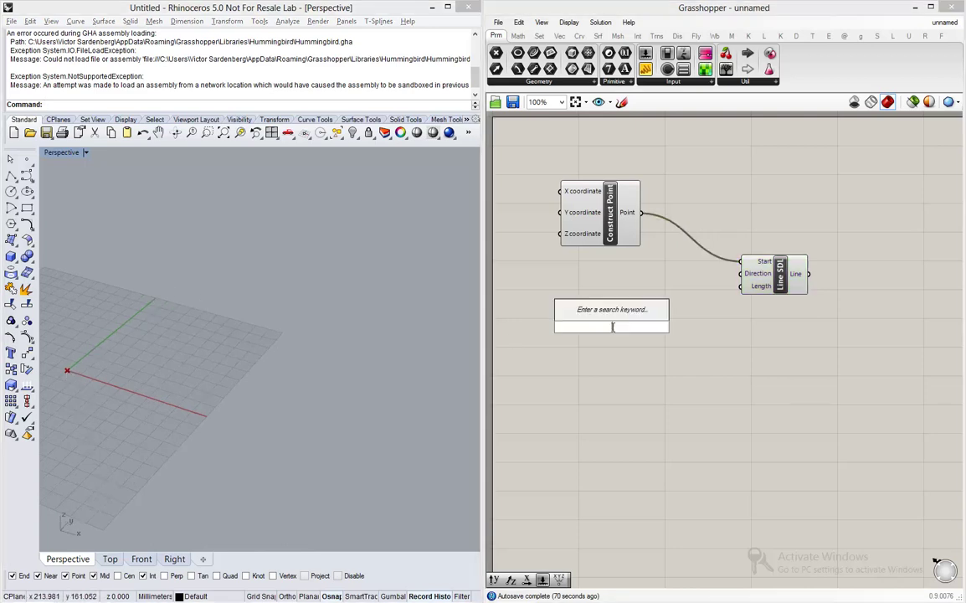
type("y")
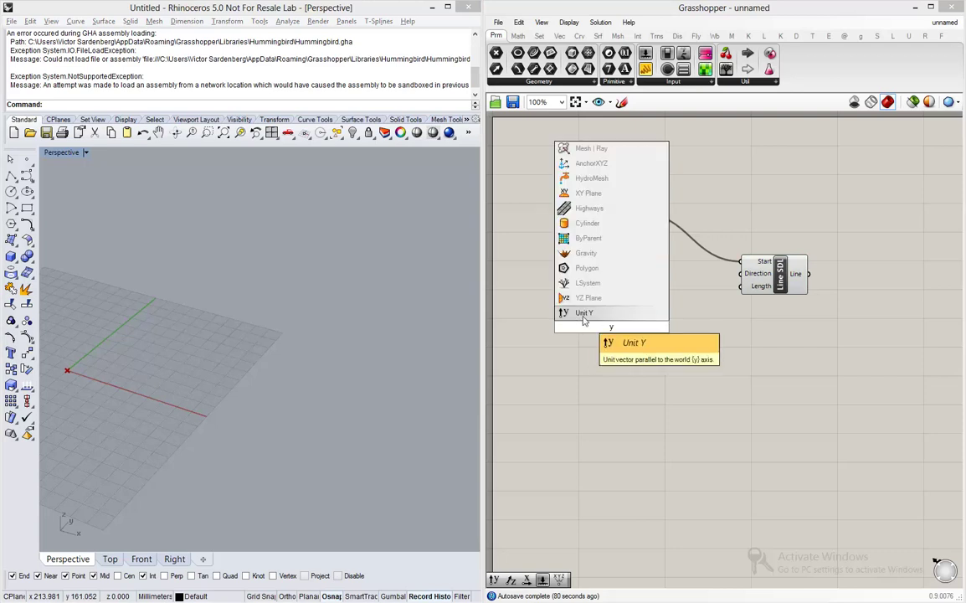
left_click(583, 313)
left_click_drag(645, 328, 740, 274)
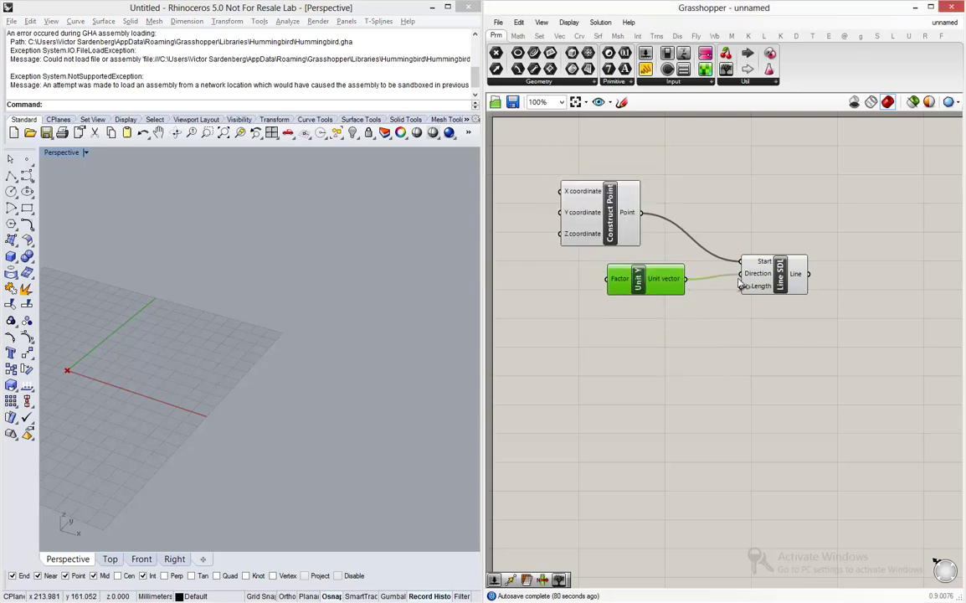
Add a number slider with the value 100 and connect it to the Length input of Line SDL
double_click(652, 342)
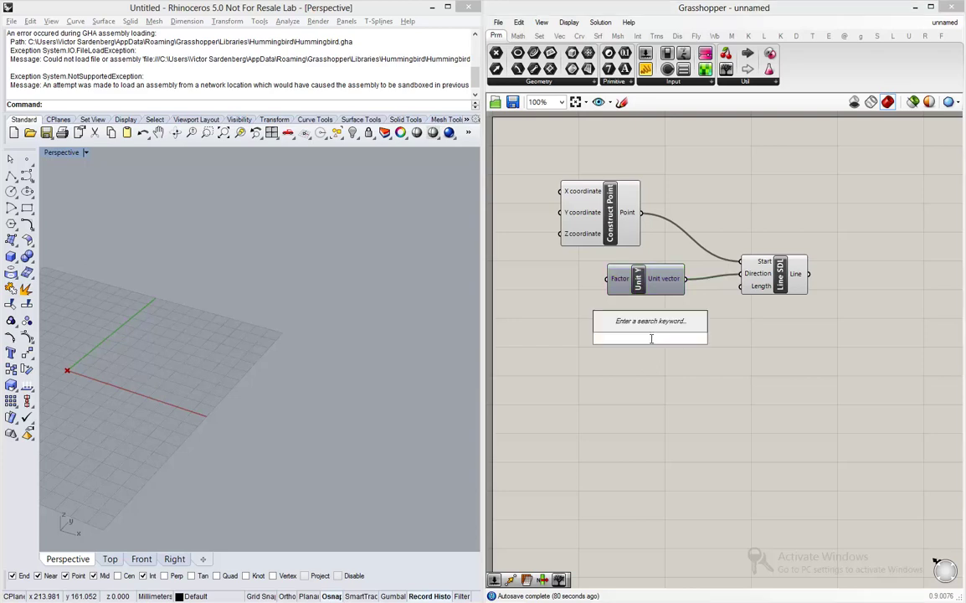
type("100")
key("Return")
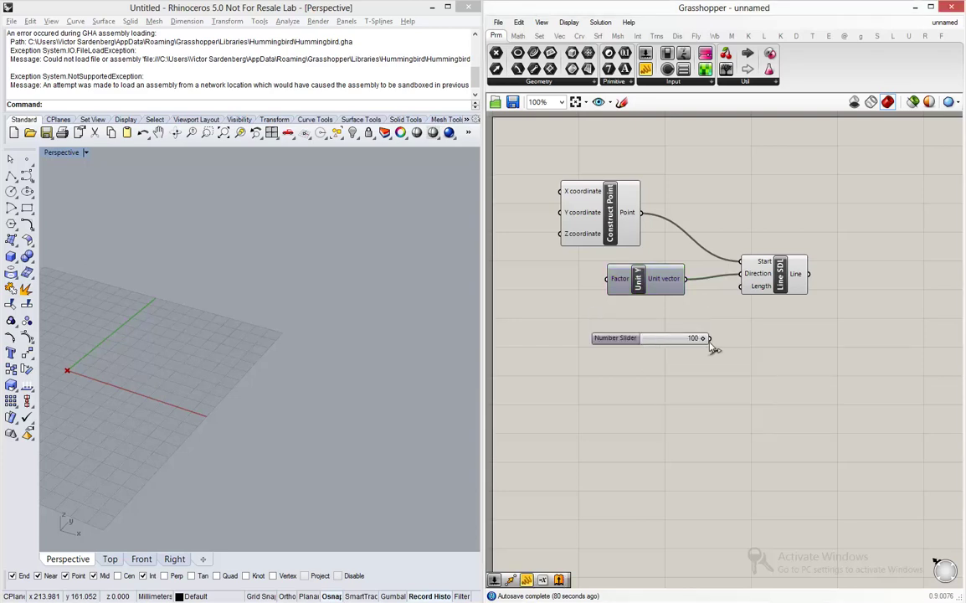
left_click_drag(710, 337, 741, 286)
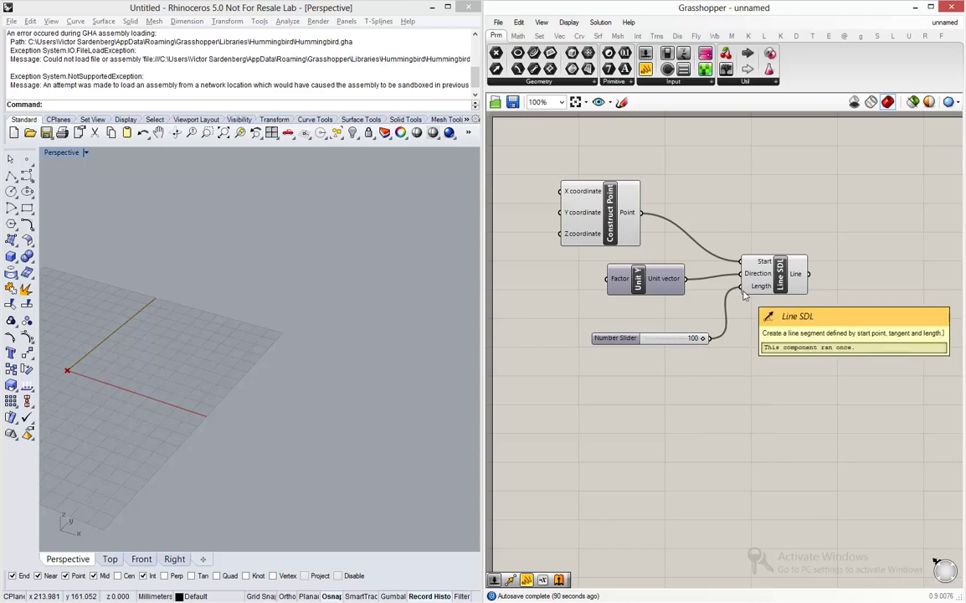
Highlight the Line SDL component and examine its line along the Y axis in the Perspective viewport
left_click(774, 277)
left_click(554, 392)
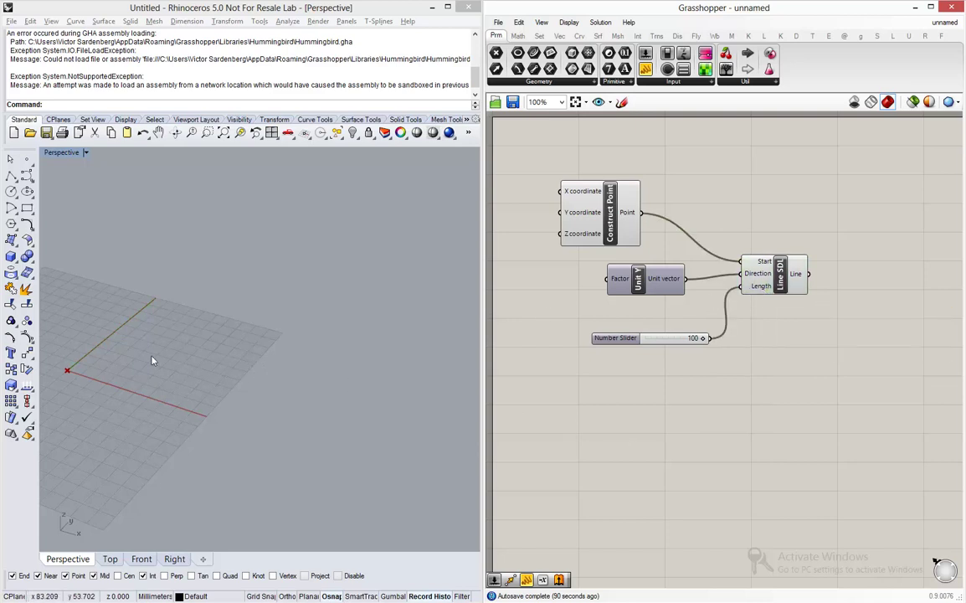
scroll(61, 326, "up", 3)
scroll(61, 326, "up", 2)
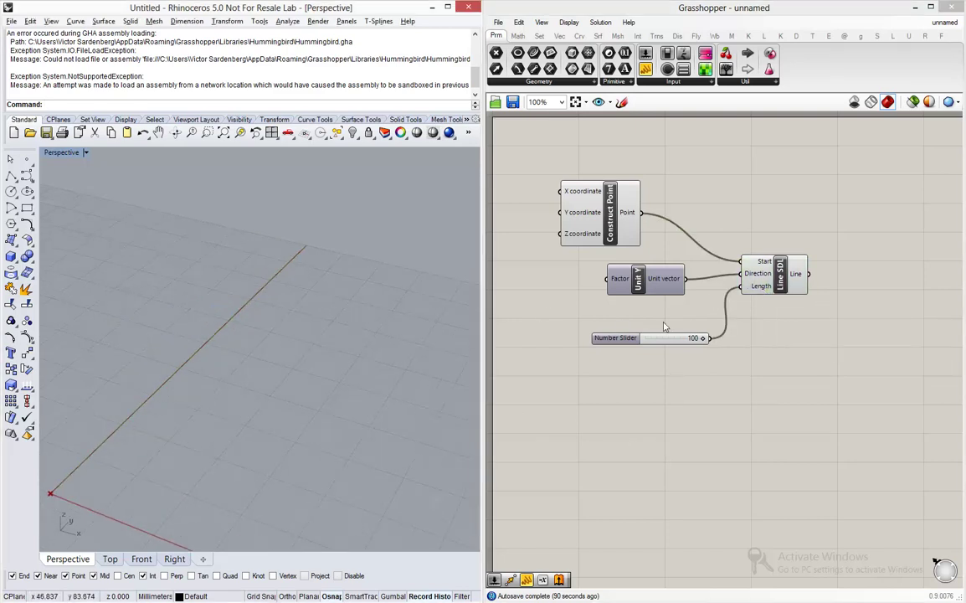
left_click(775, 284)
left_click(776, 323)
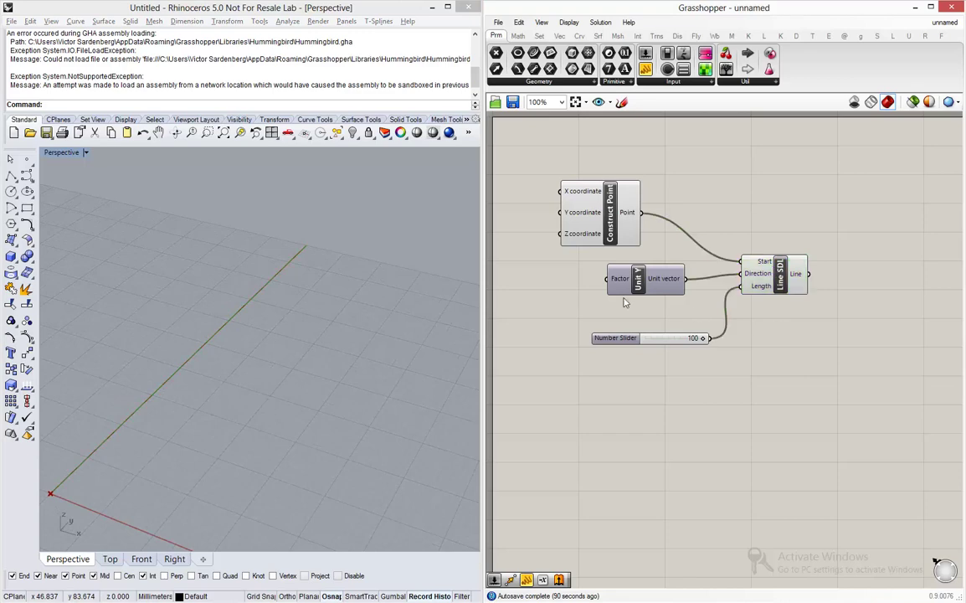
scroll(244, 250, "down", 2)
scroll(244, 250, "down", 1)
right_click_drag(243, 251, 362, 242)
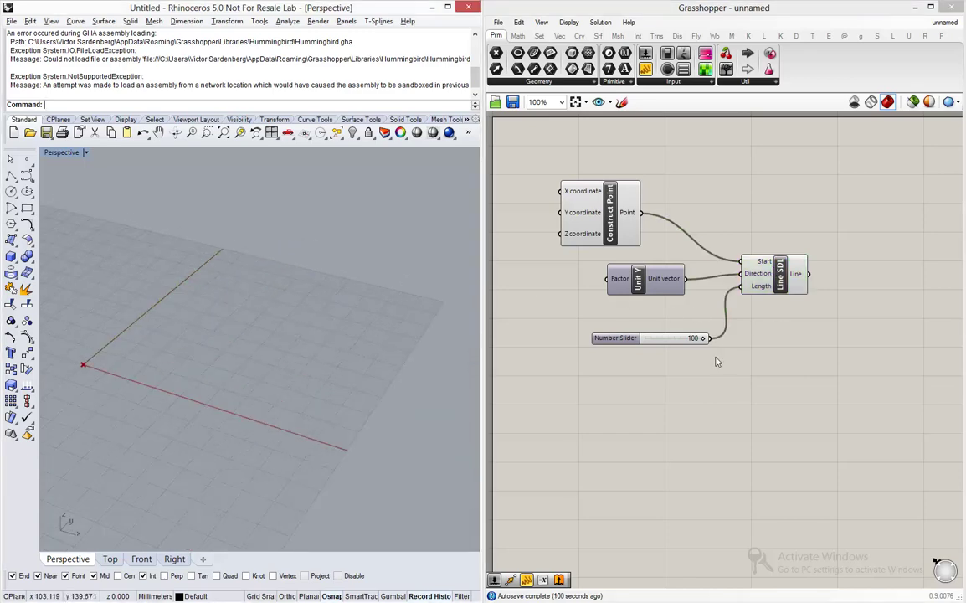
Move the Construct Point component so that it lines up above Unit Y
left_click_drag(604, 225, 651, 222)
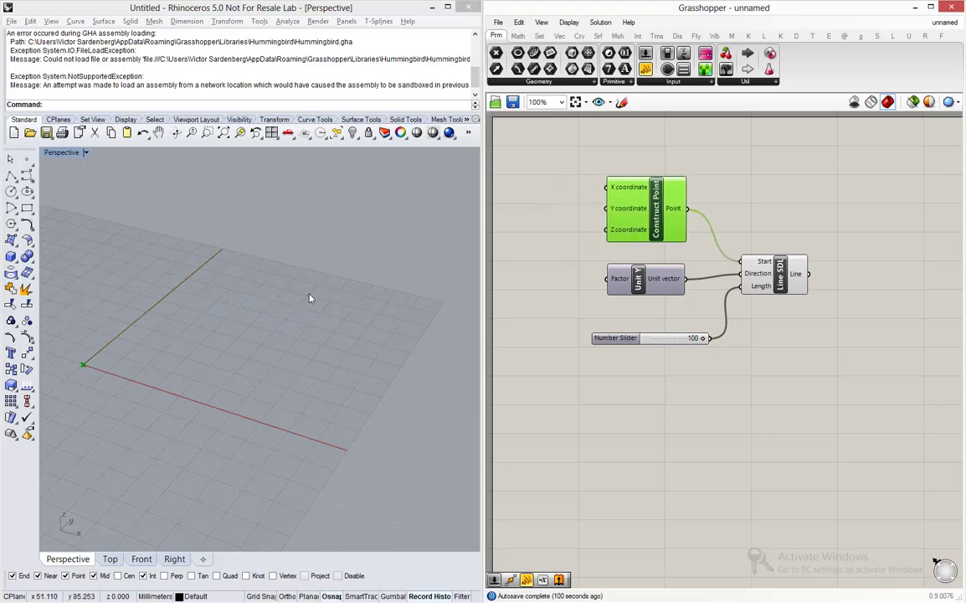
left_click(645, 405)
Add an Extrude component beside Line SDL and connect the Line output to its Base input
scroll(597, 371, "down", 2)
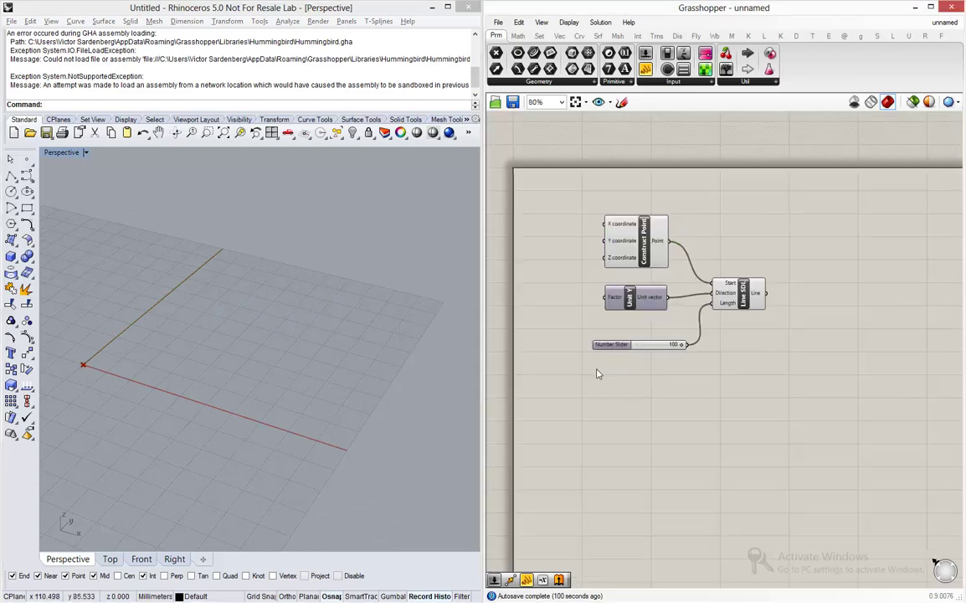
scroll(799, 308, "up", 1)
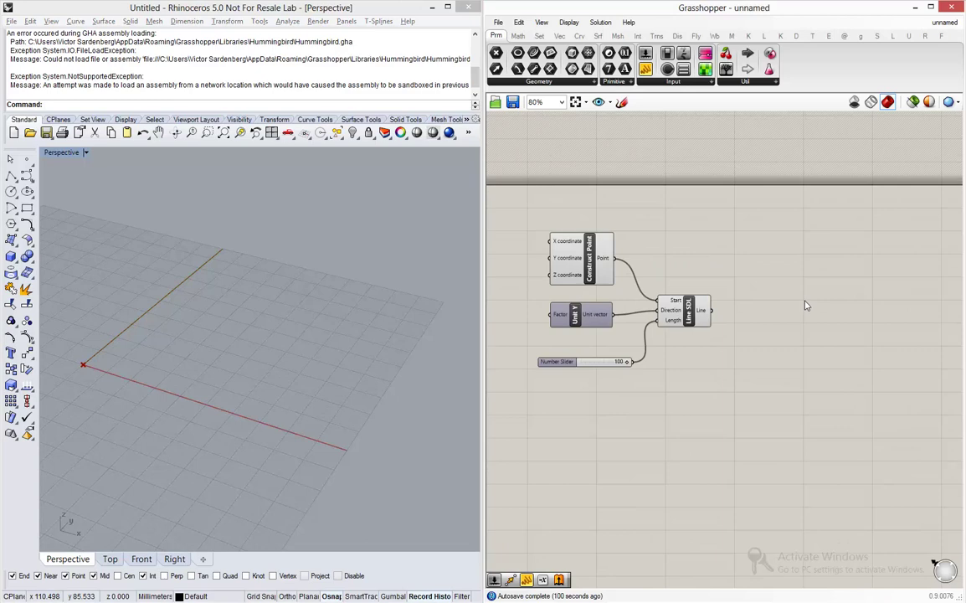
double_click(805, 305)
type("extrude")
key("Return")
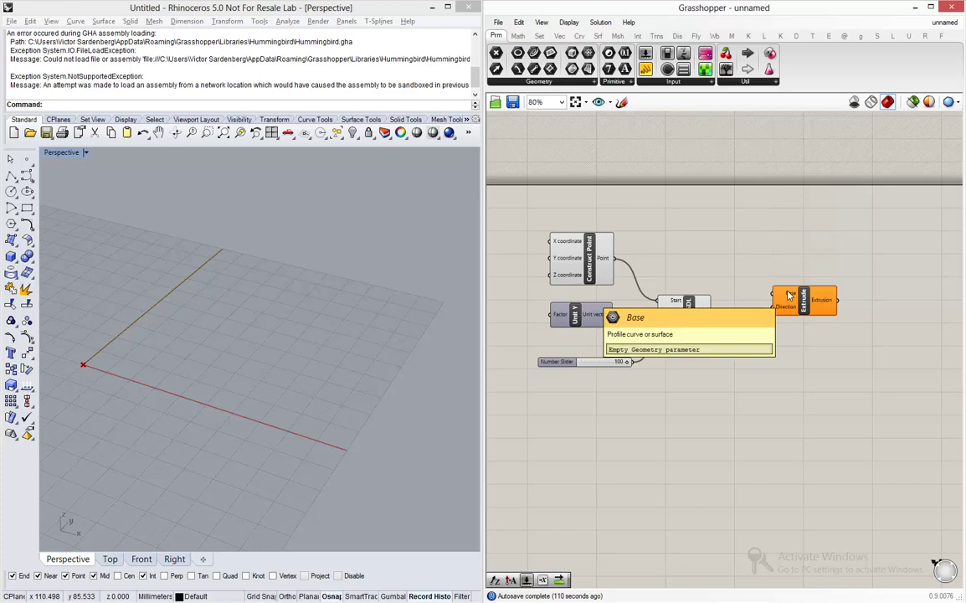
left_click_drag(788, 294, 789, 316)
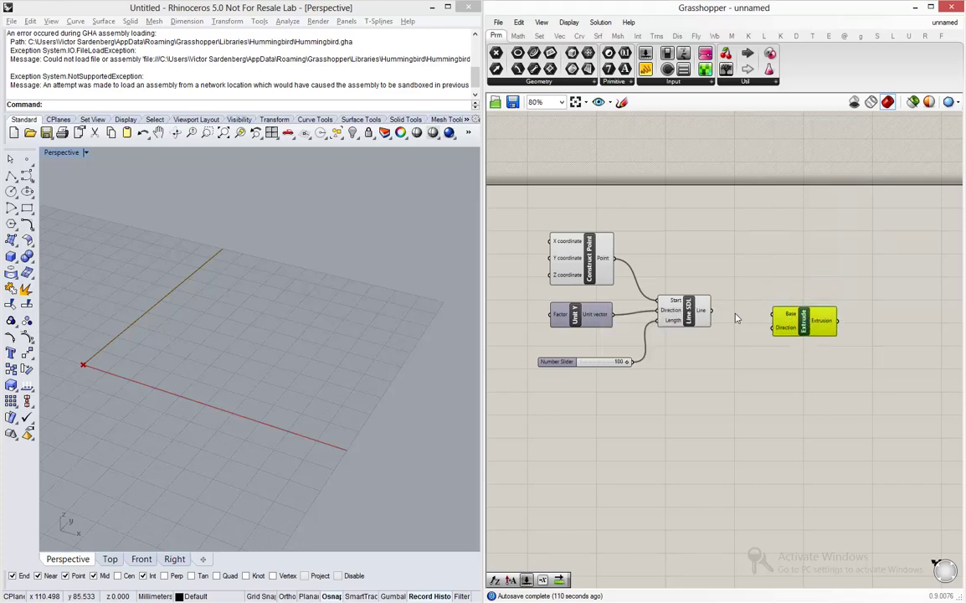
left_click_drag(712, 311, 814, 335)
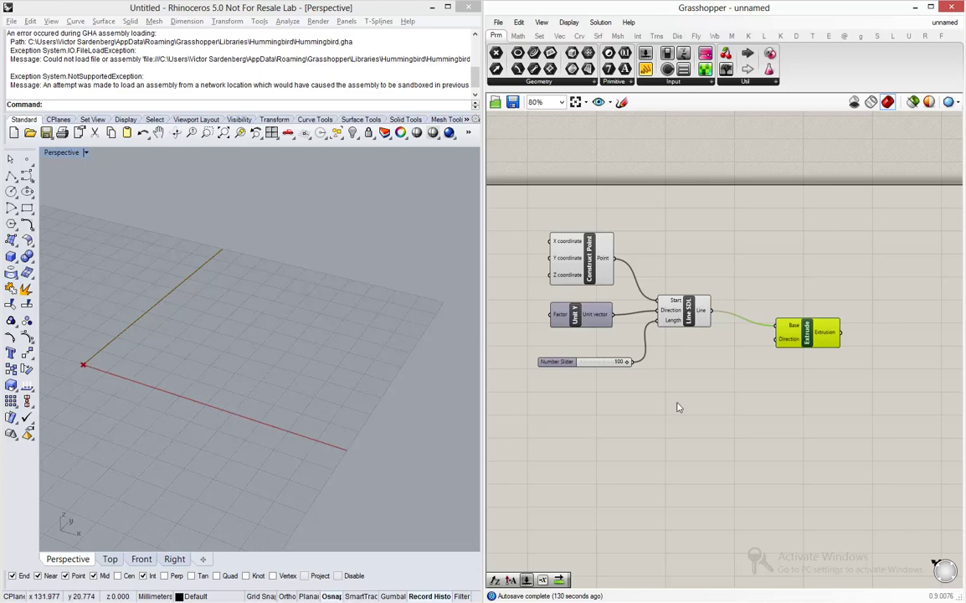
Add a Unit X vector below Line SDL and connect it to the Direction input of Extrude
double_click(718, 368)
type("unit x")
key("Return")
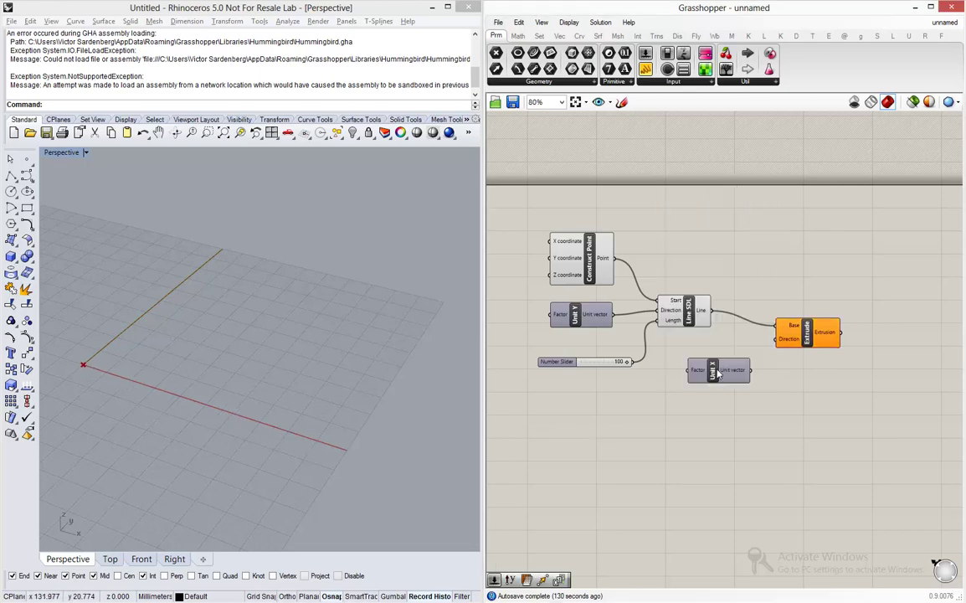
left_click_drag(716, 374, 776, 338)
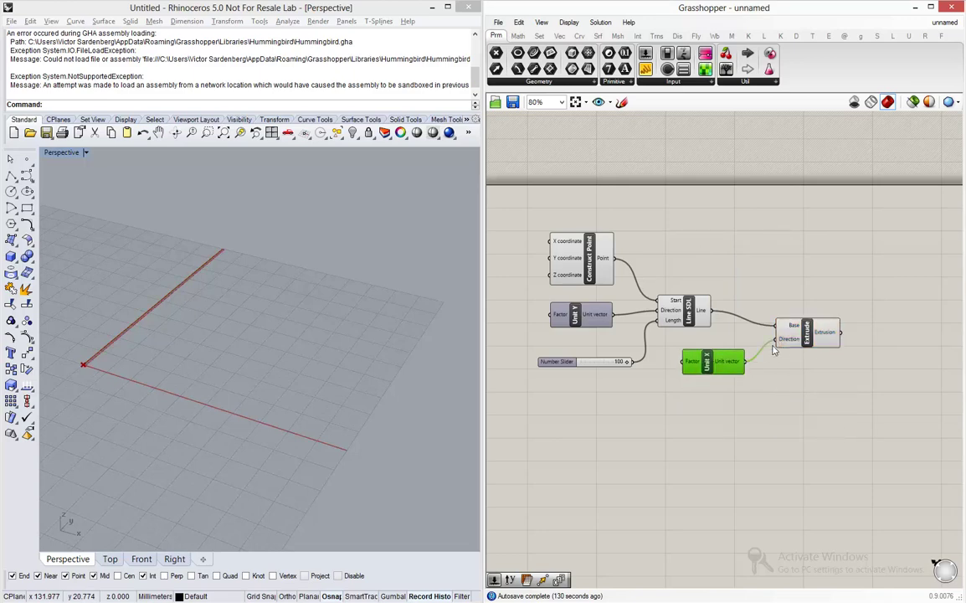
Connect the length number slider to the Factor input of Unit X to widen the extruded surface
left_click(115, 353)
scroll(90, 340, "up", 5)
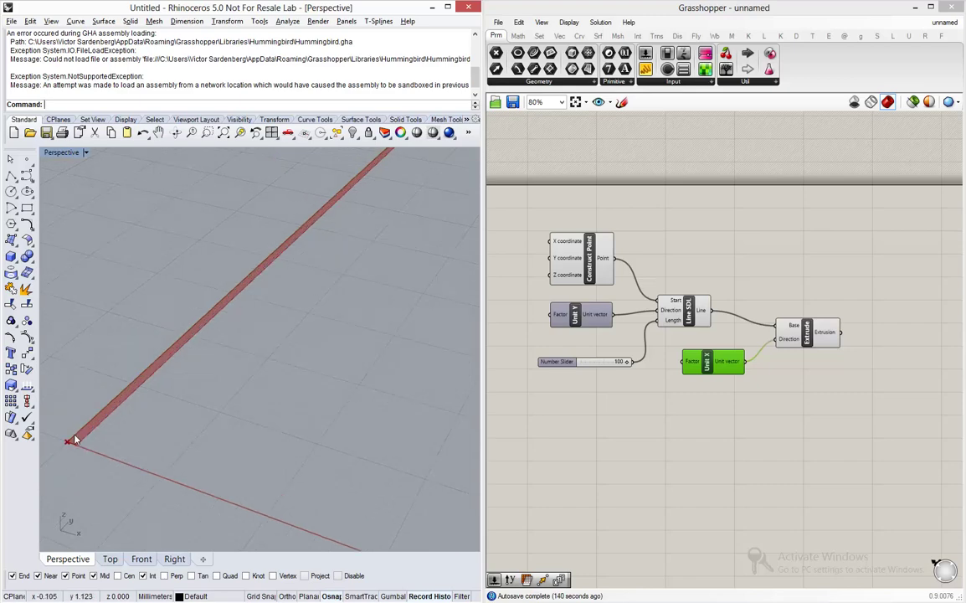
scroll(92, 418, "down", 3)
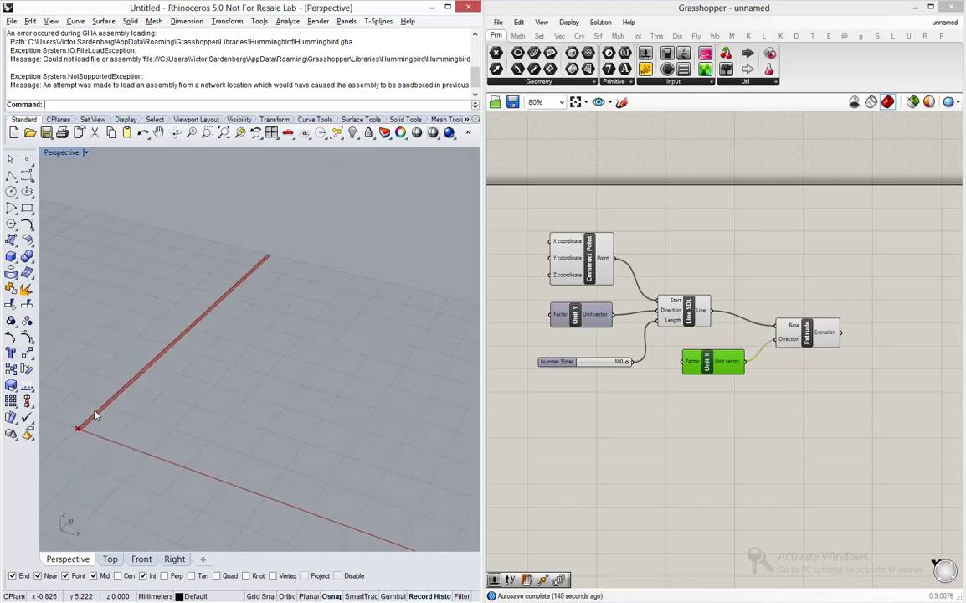
left_click(573, 410)
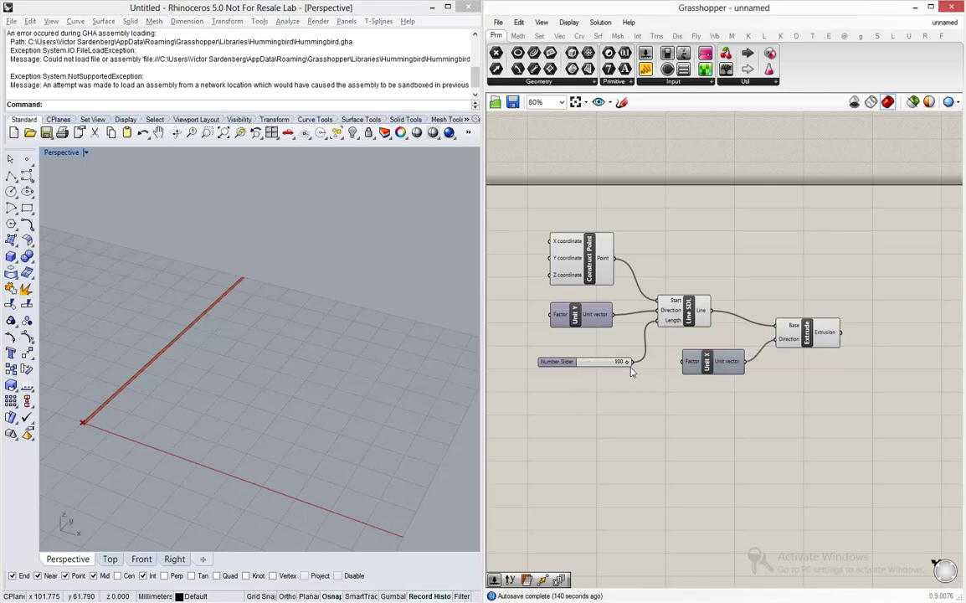
left_click_drag(630, 362, 688, 363)
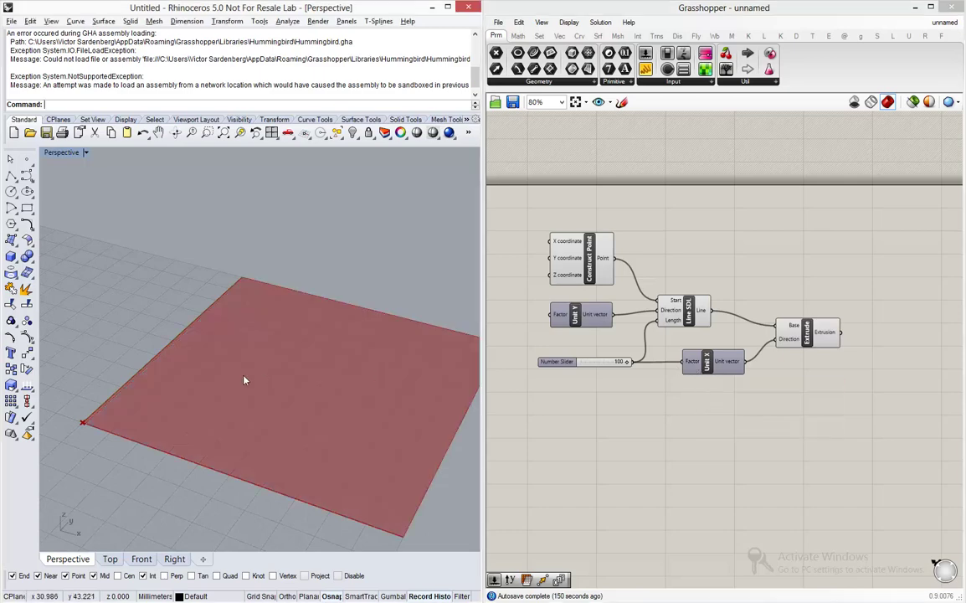
scroll(218, 337, "down", 1)
scroll(237, 392, "up", 1)
scroll(244, 382, "down", 2)
scroll(276, 383, "up", 1)
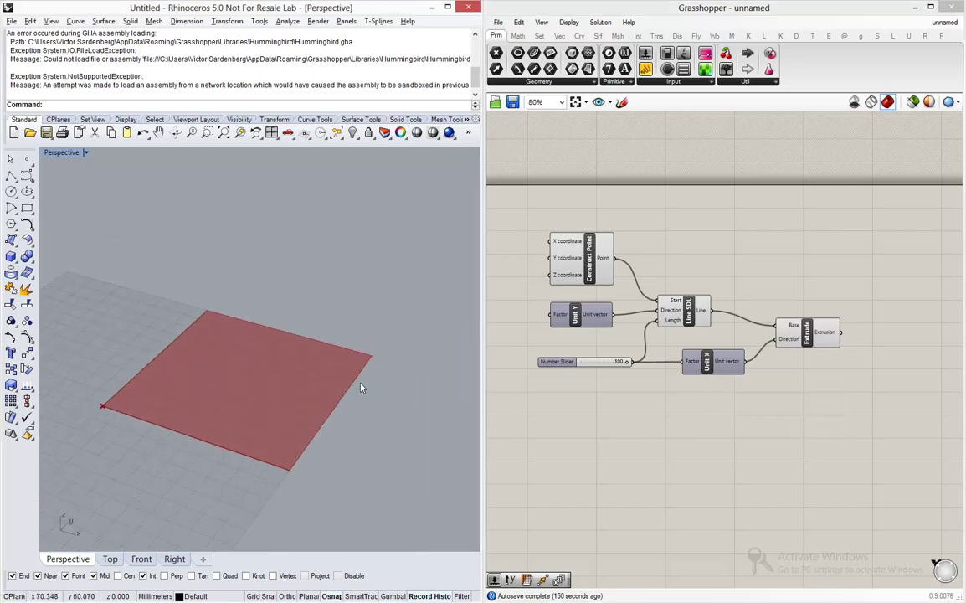
Move the Line SDL component away from Construct Point so that it sits directly above Unit X
left_click(806, 333)
left_click(785, 383)
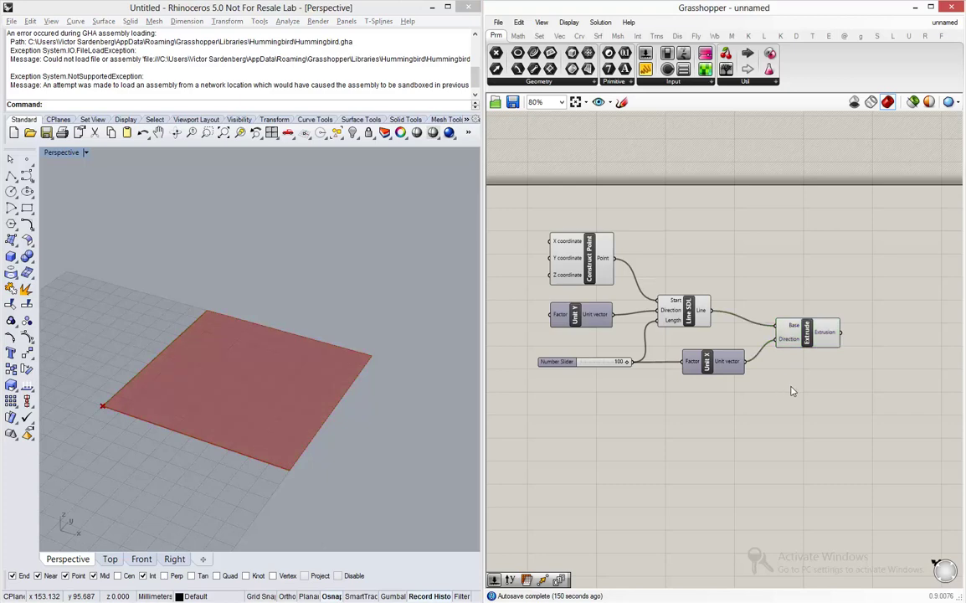
left_click_drag(688, 310, 711, 300)
left_click(735, 255)
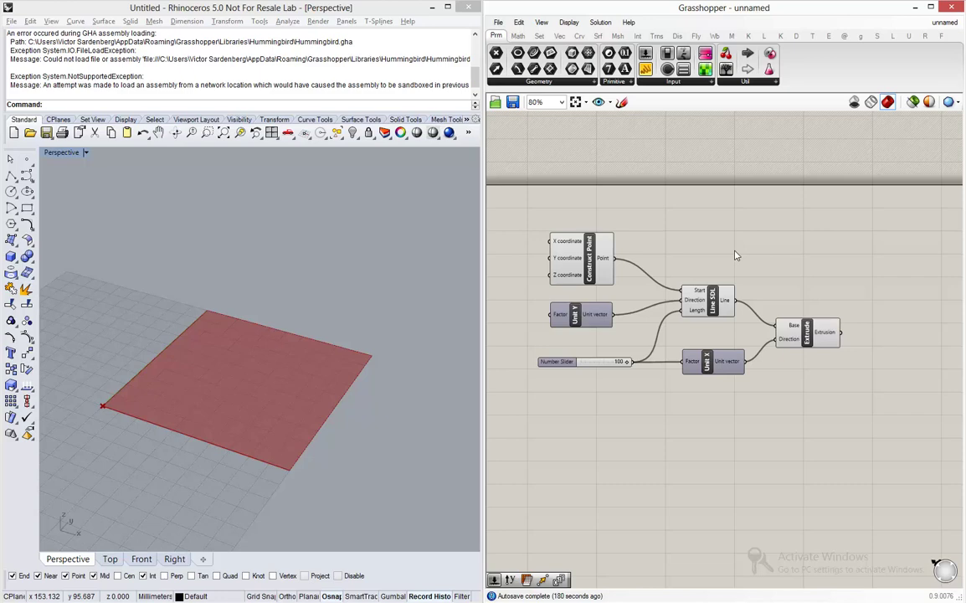
Add a Mesh Surface component beyond Extrude and connect the Extrusion output to its Surface input
right_click_drag(862, 296, 794, 260)
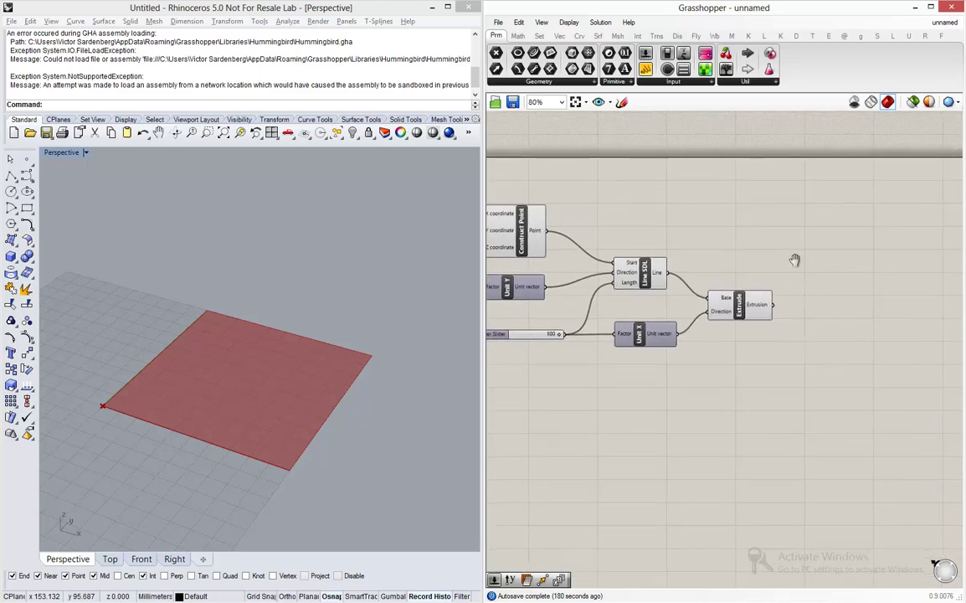
double_click(852, 311)
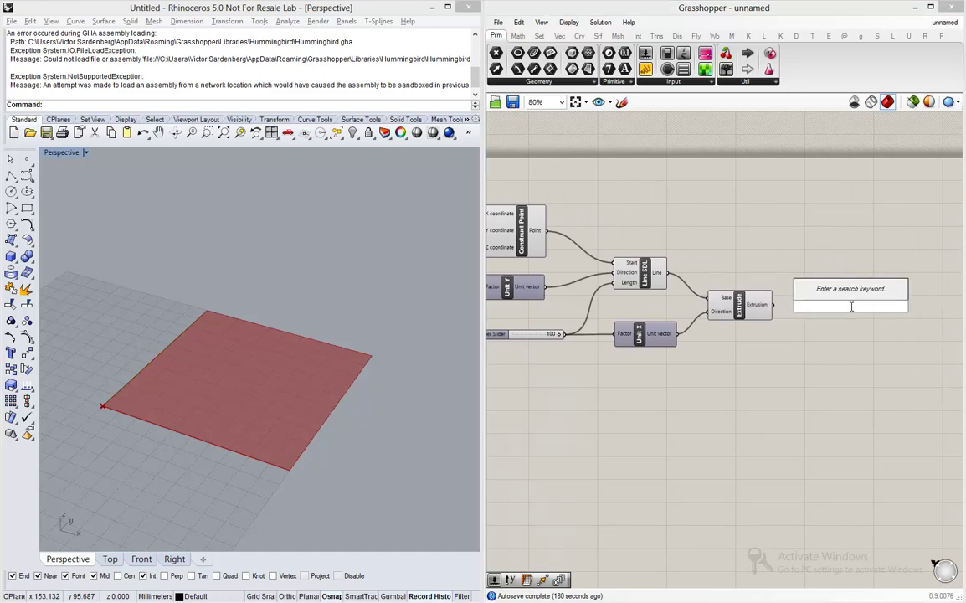
type("surface")
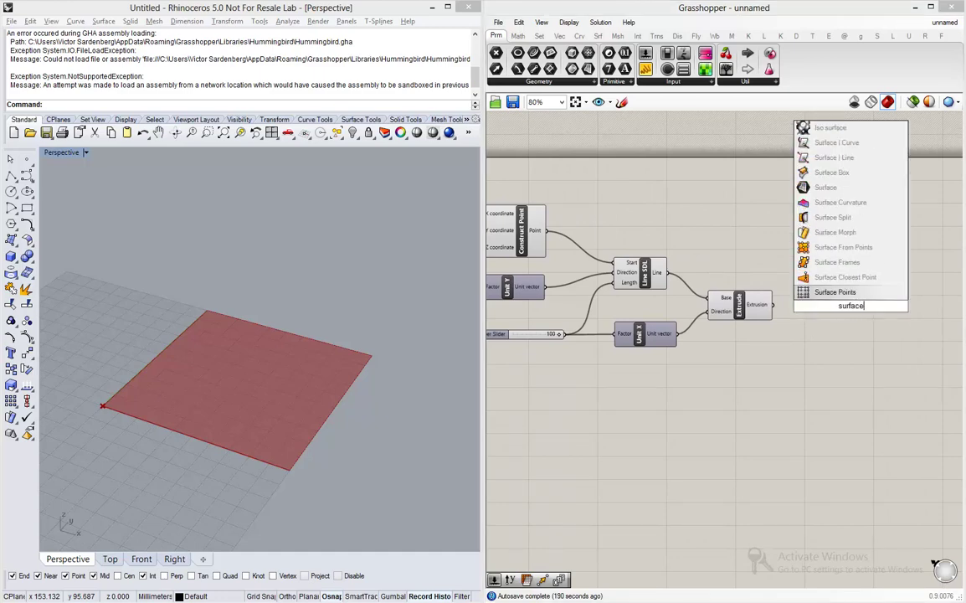
type(" mes")
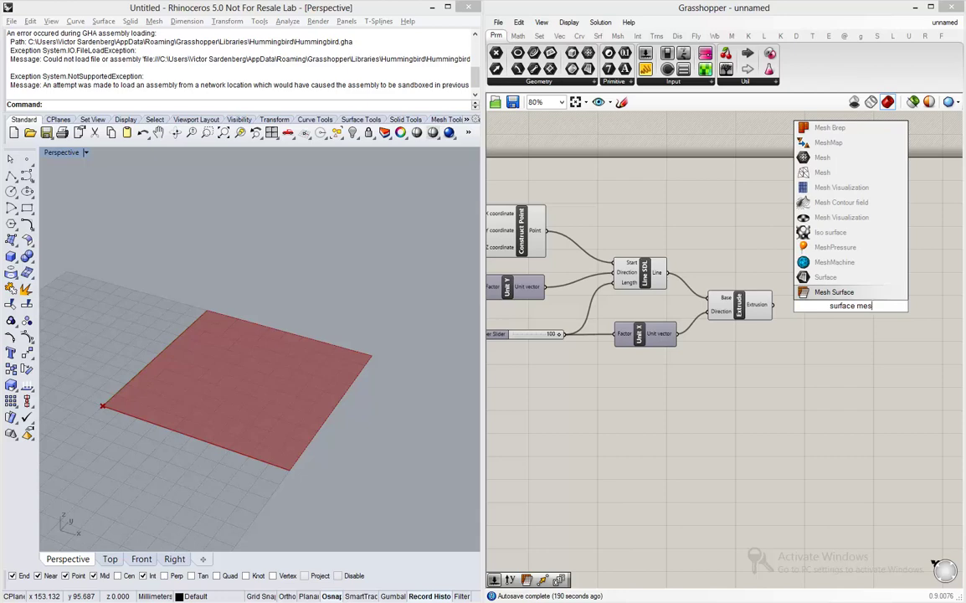
left_click(870, 296)
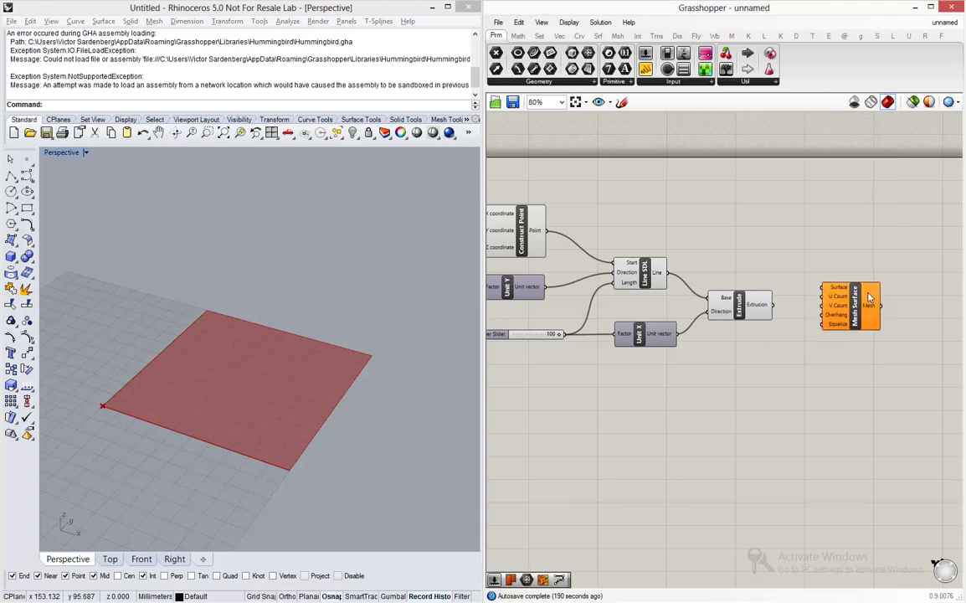
scroll(854, 304, "up", 5)
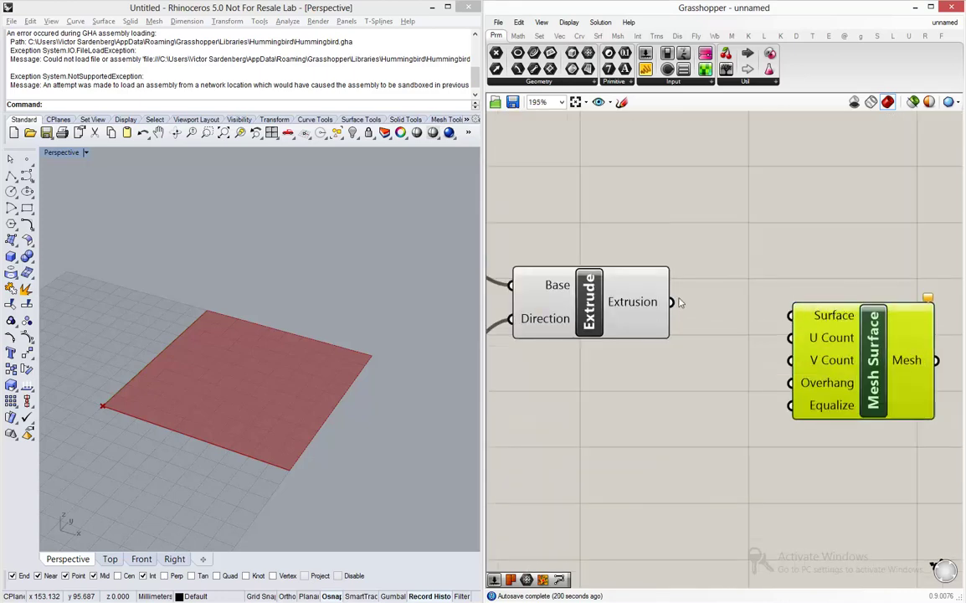
left_click_drag(672, 302, 794, 319)
scroll(636, 293, "down", 4)
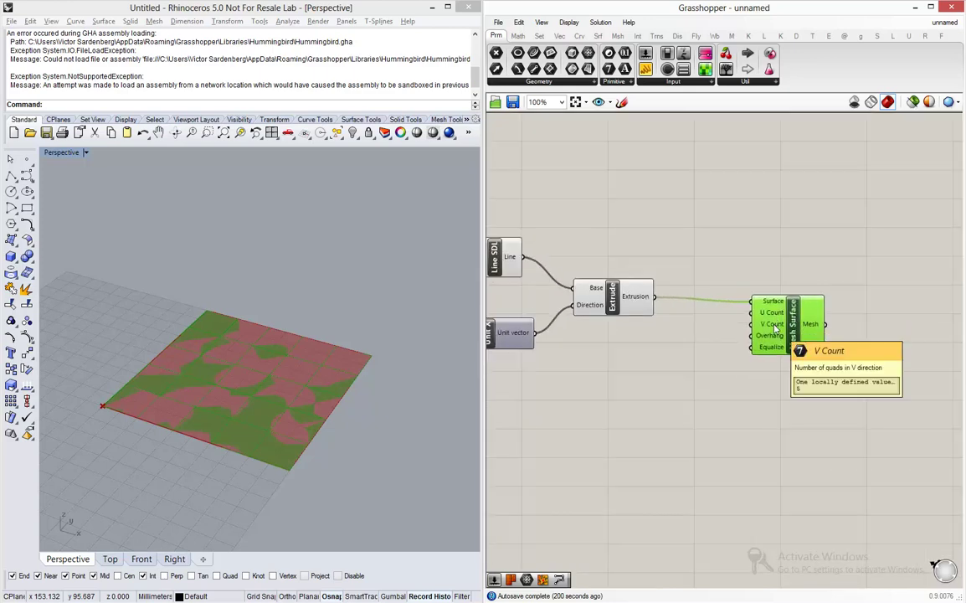
Make room before Mesh Surface for a number slider of 10 and connect it to both U Count and V Count
left_click_drag(786, 325, 838, 320)
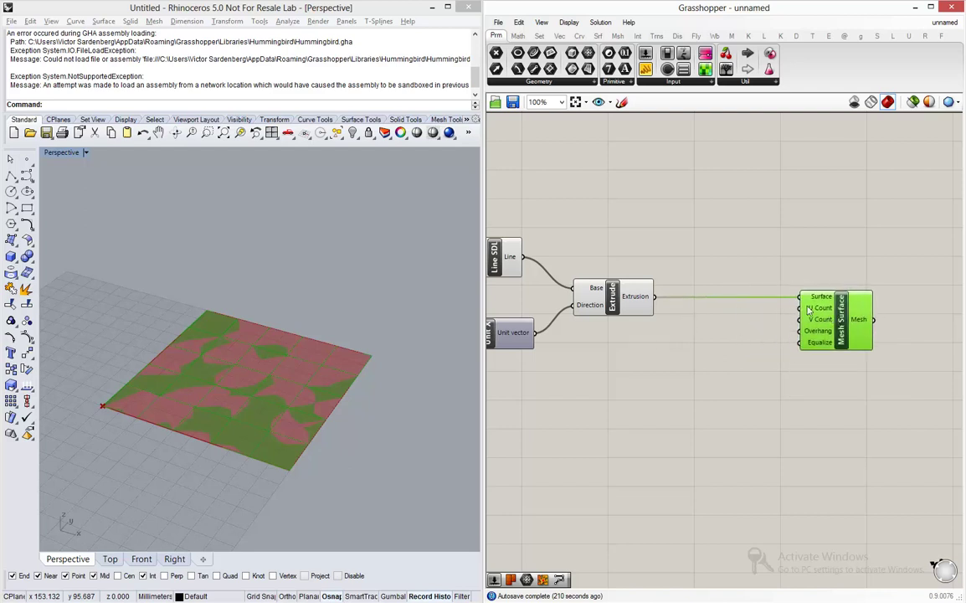
left_click(735, 311)
double_click(735, 311)
type("Number Slider")
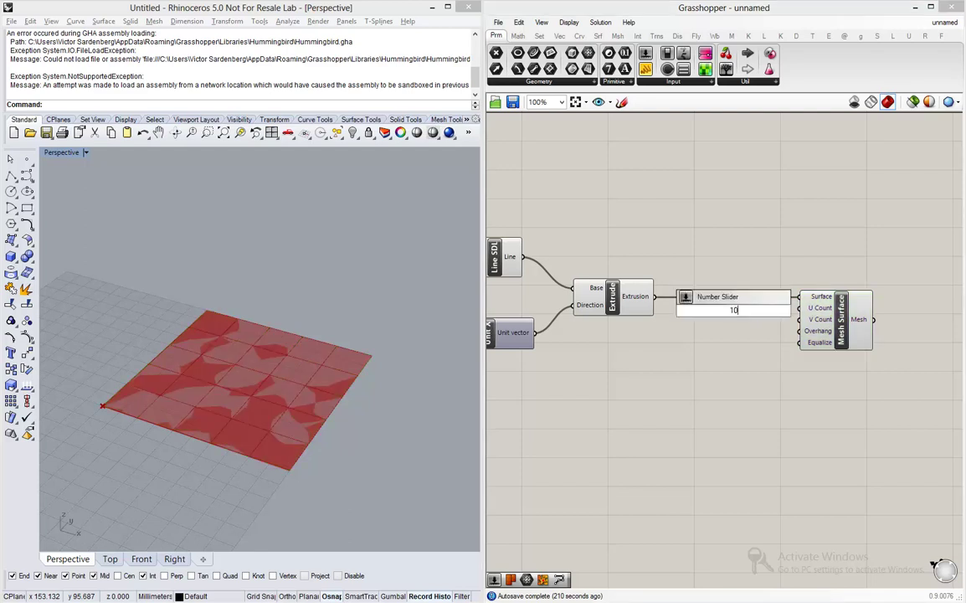
key("Return")
left_click_drag(849, 320, 877, 320)
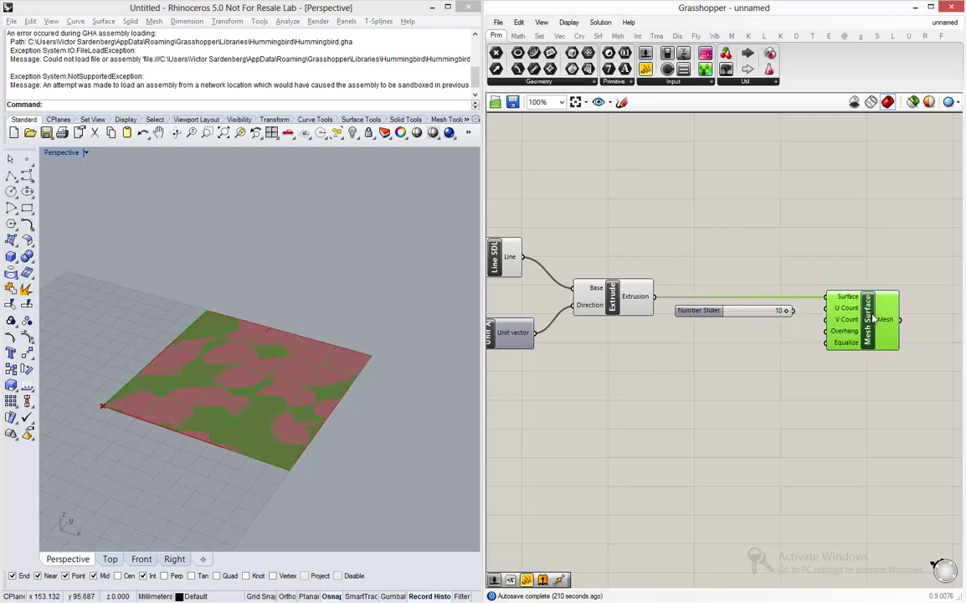
left_click_drag(792, 310, 826, 320)
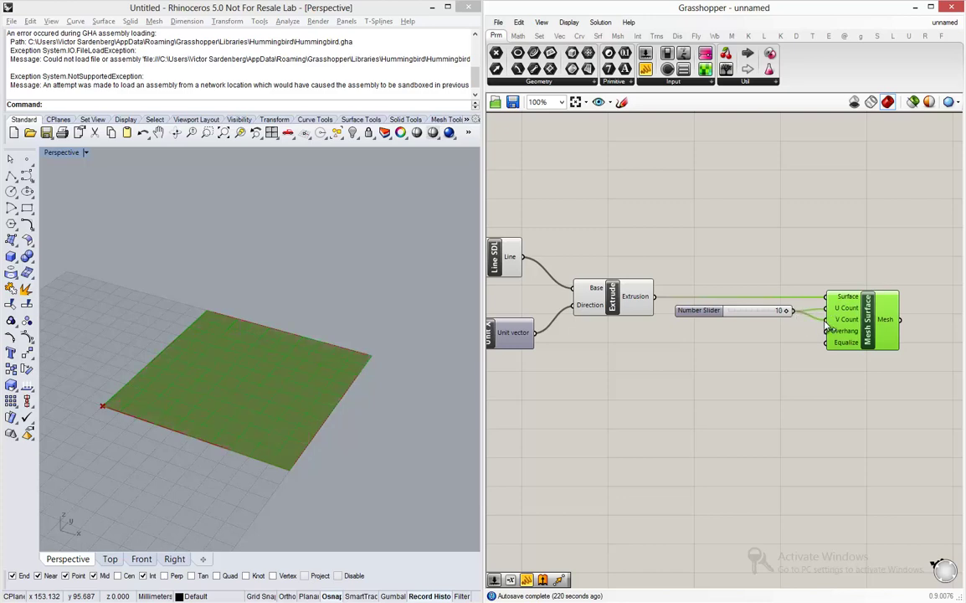
Turn off the preview of all components upstream of Mesh Surface, leaving only the mesh displayed
left_click(761, 357)
scroll(766, 347, "down", 3)
left_click_drag(742, 380, 465, 222)
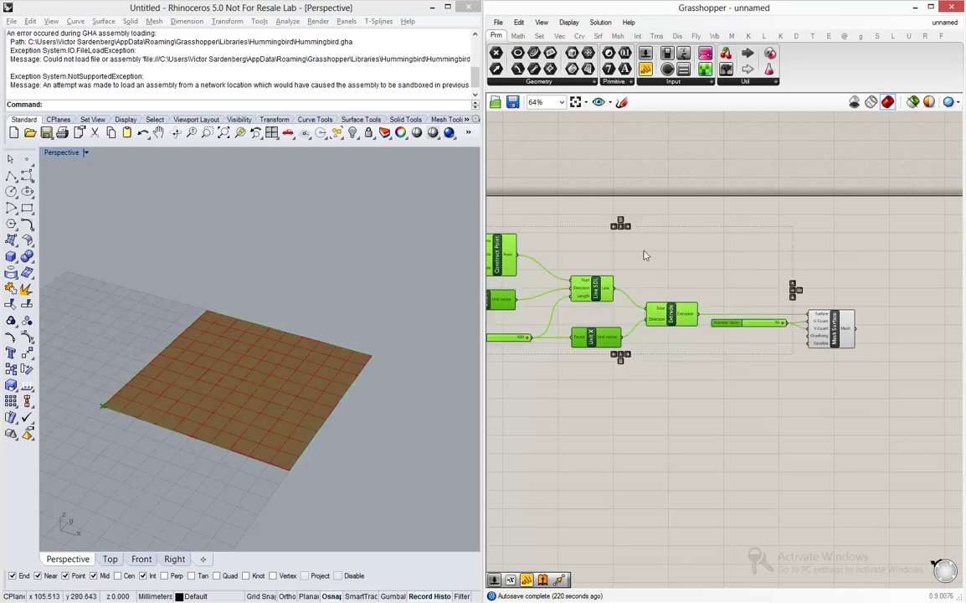
middle_click(647, 226)
left_click(730, 230)
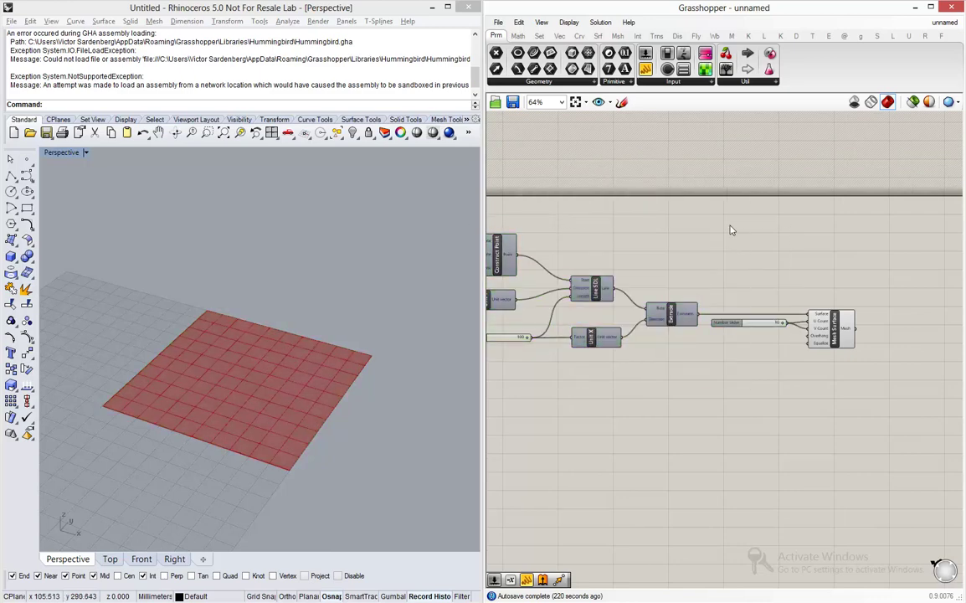
Check the Preview Mesh Edges option in the display settings
left_click(830, 328)
left_click(582, 432)
left_click(570, 22)
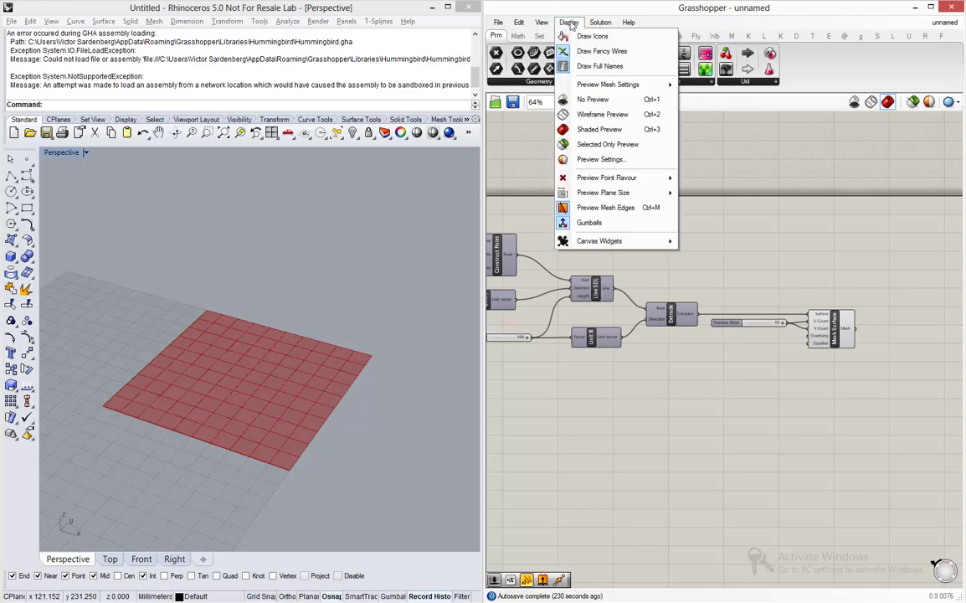
left_click(619, 208)
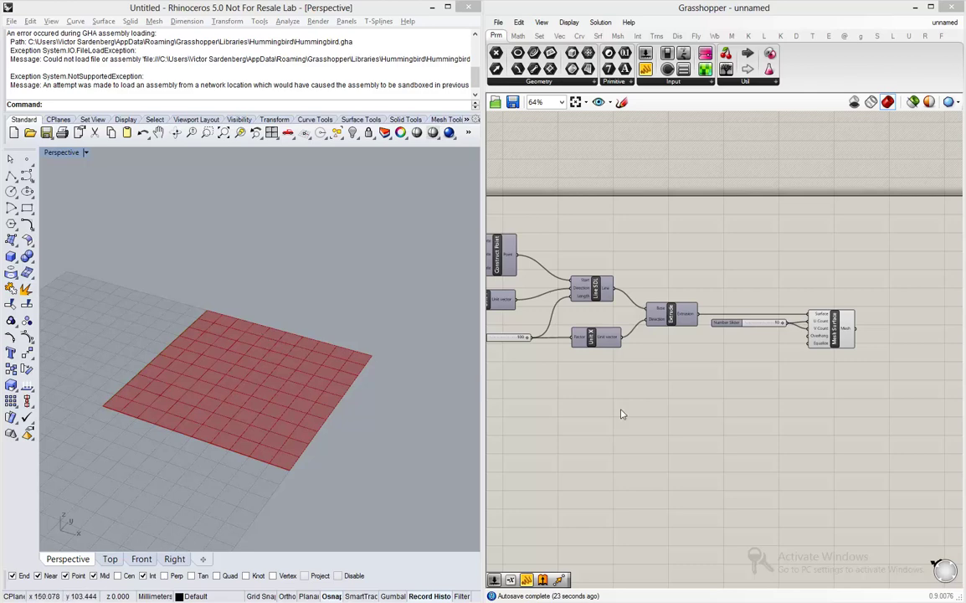
Look through the installed plug-in component categories, including Weaverbird and Kangaroo, and return to the Params category
right_click_drag(759, 355, 605, 359)
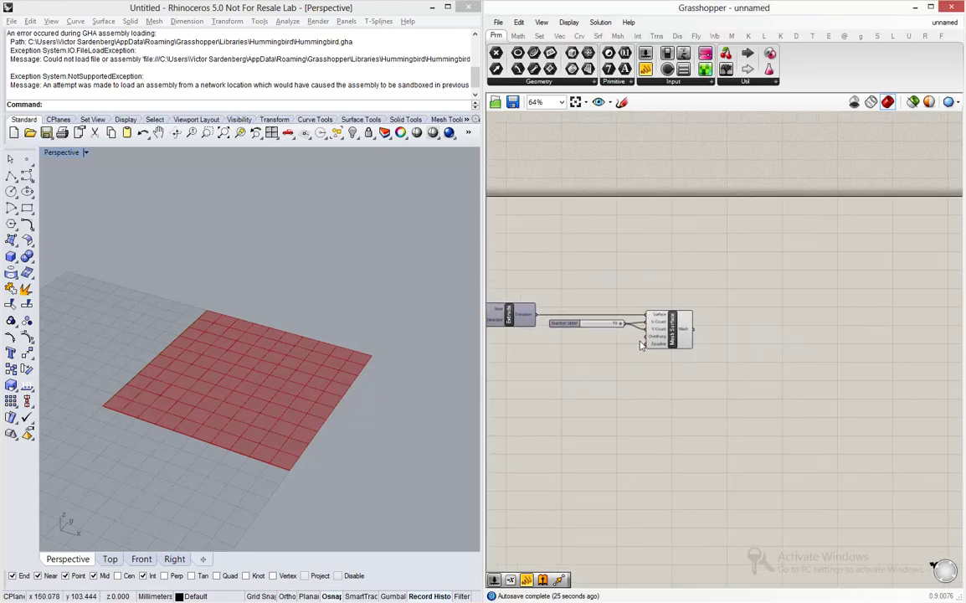
left_click(715, 36)
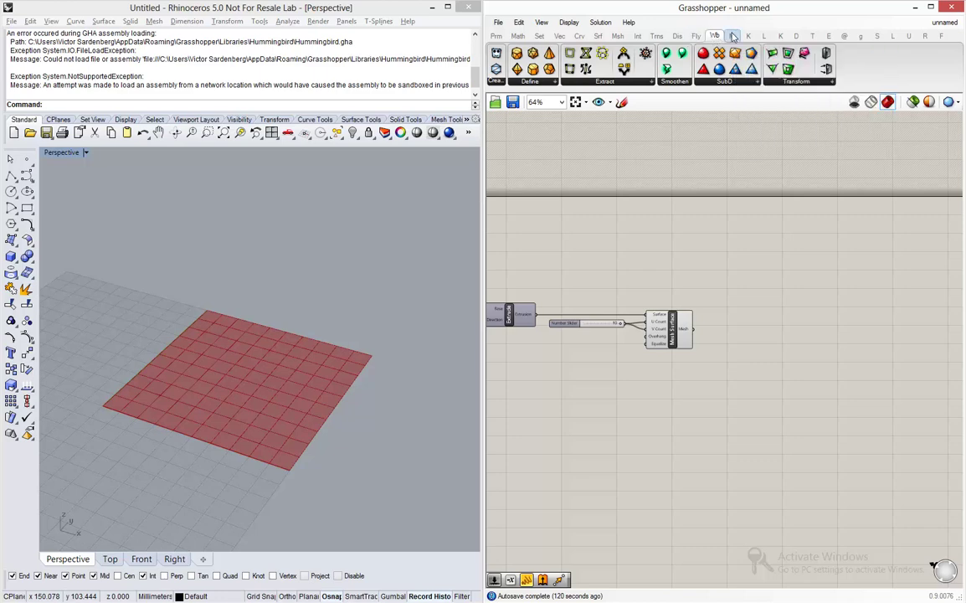
left_click(732, 36)
left_click(747, 36)
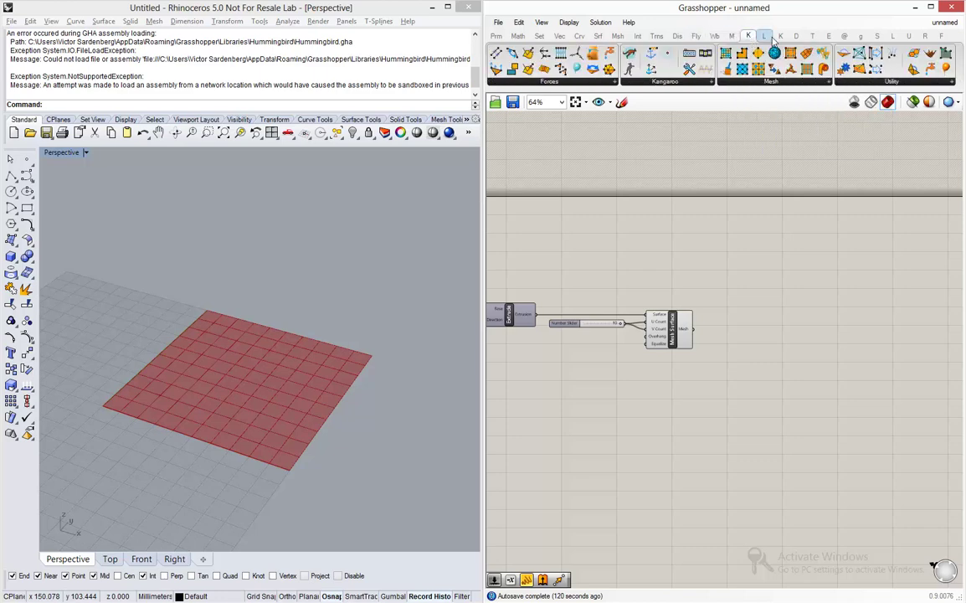
left_click(771, 37)
left_click(779, 37)
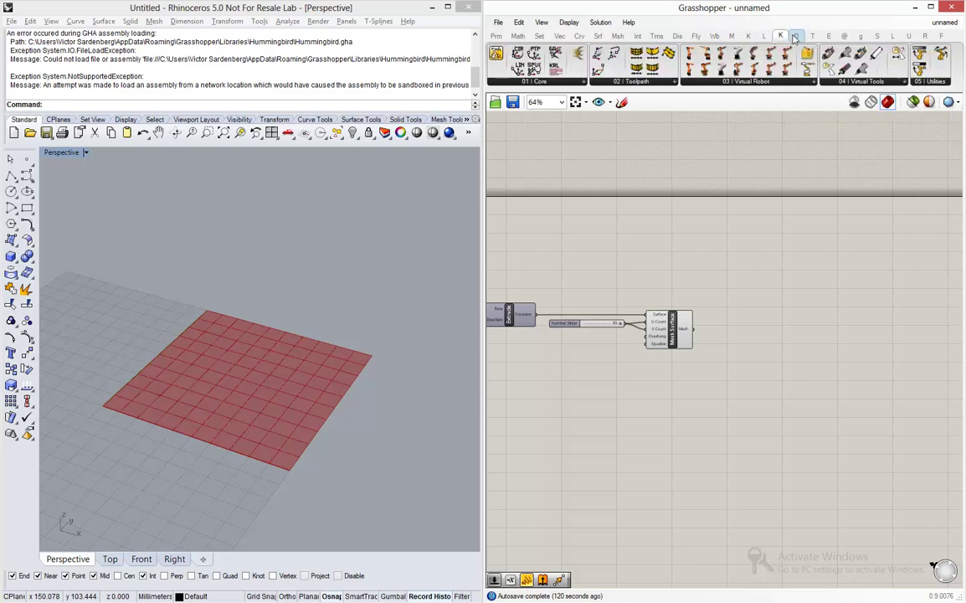
left_click(796, 36)
left_click(813, 36)
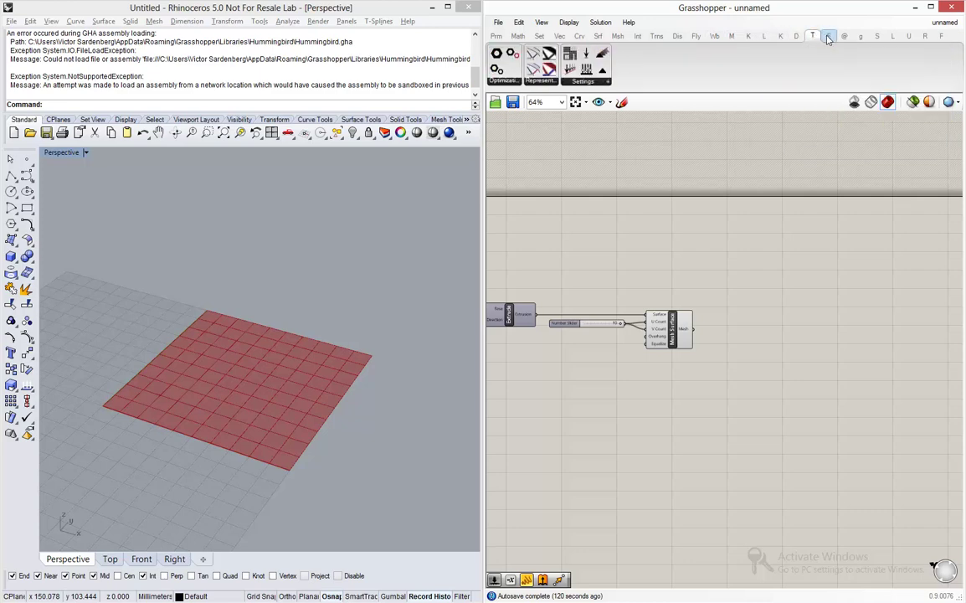
left_click(828, 36)
left_click(846, 37)
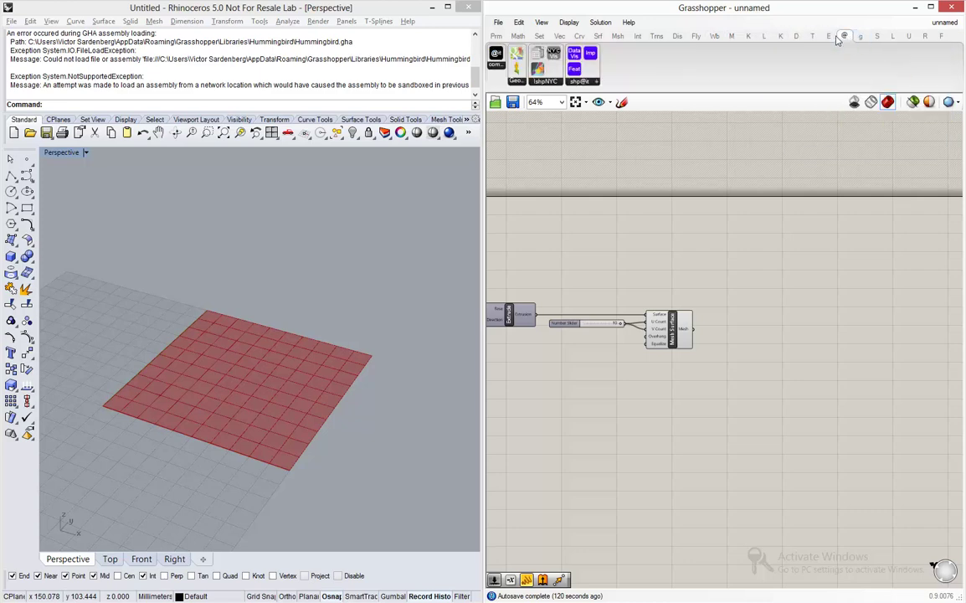
left_click(828, 36)
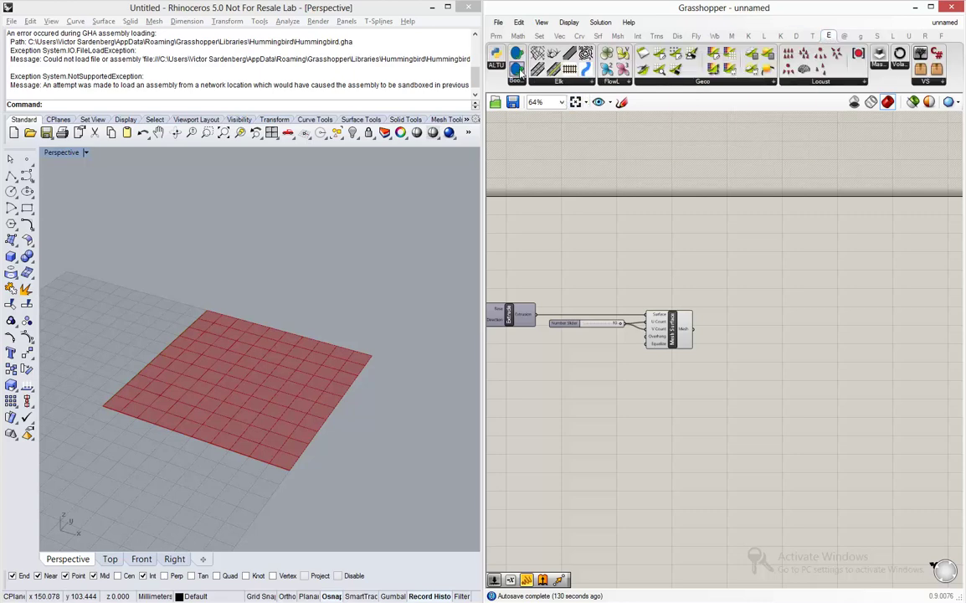
mouse_move(521, 74)
left_click(845, 37)
left_click(861, 37)
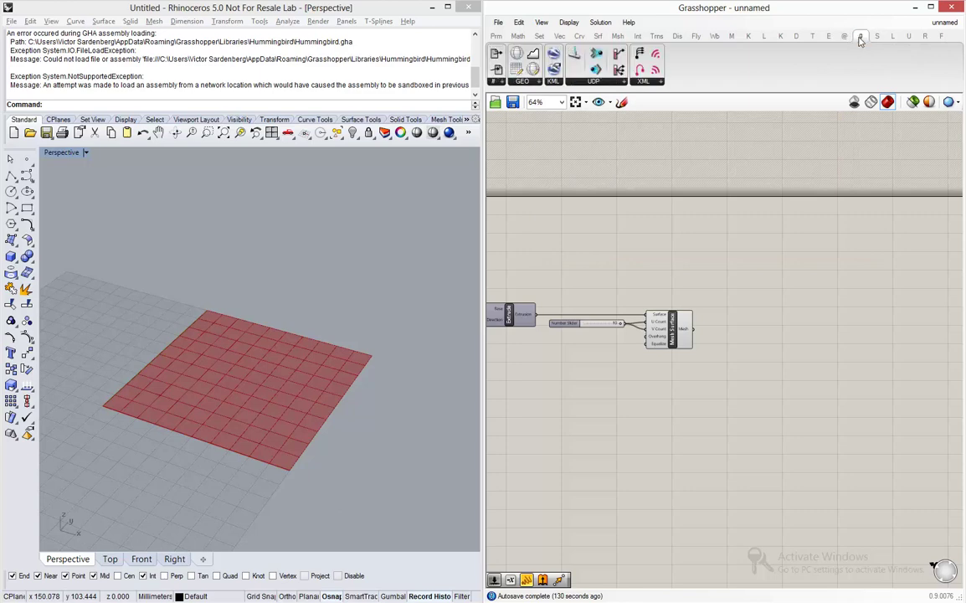
left_click(877, 37)
left_click(892, 37)
left_click(909, 37)
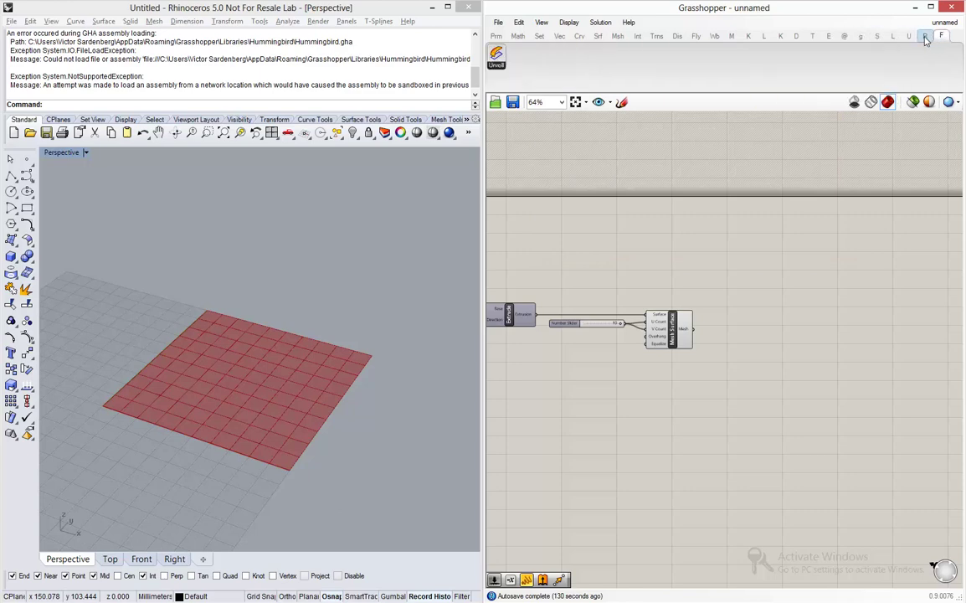
left_click(925, 36)
left_click(656, 36)
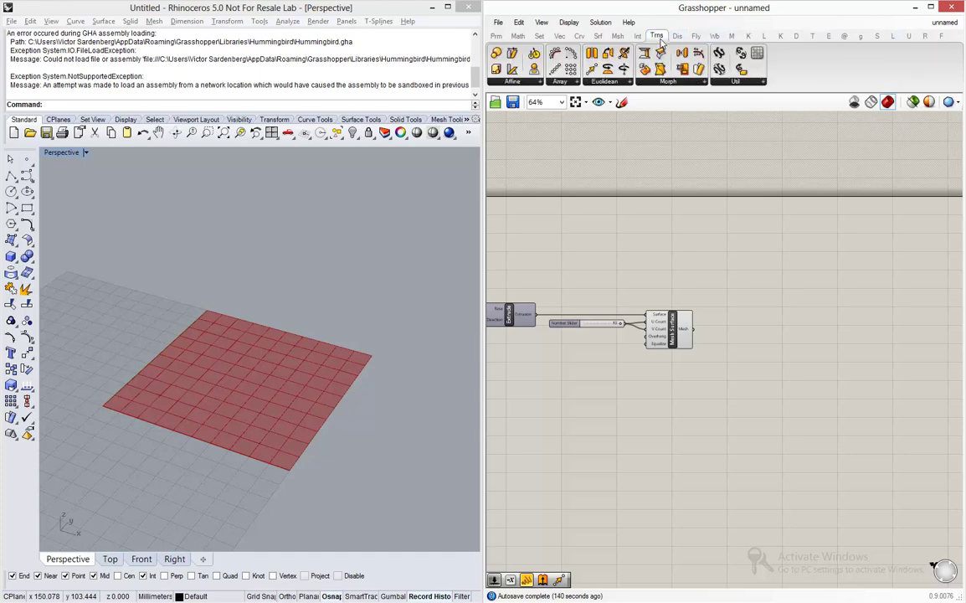
left_click(617, 36)
left_click(598, 36)
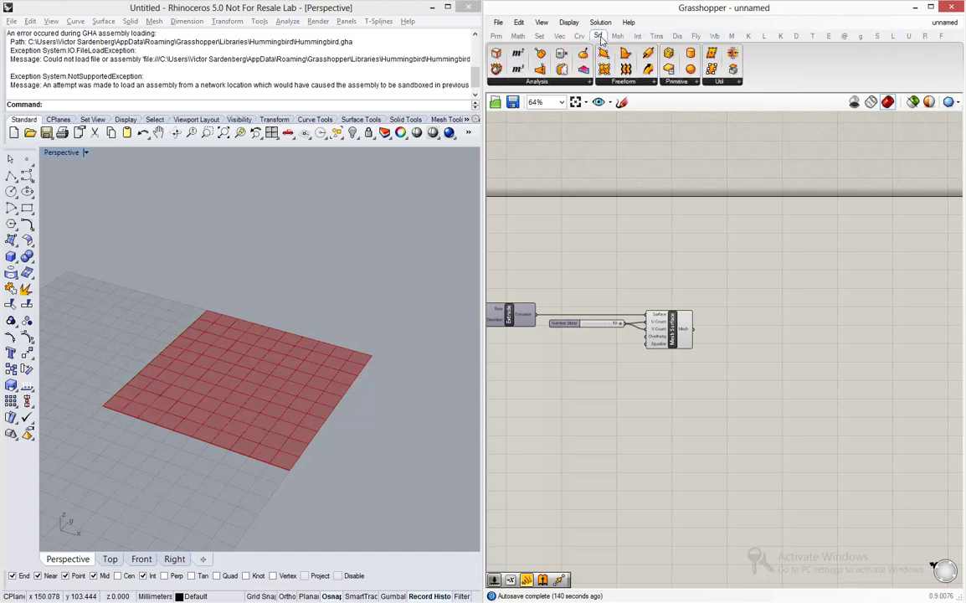
left_click(497, 37)
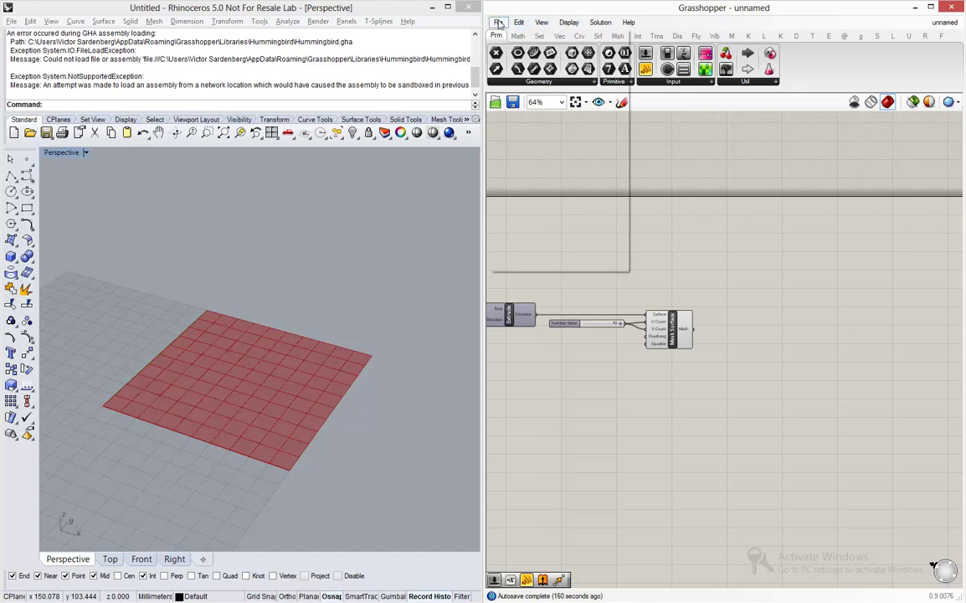
Open the special Components Folder and look through the installed plug-in files
left_click(499, 24)
mouse_move(532, 234)
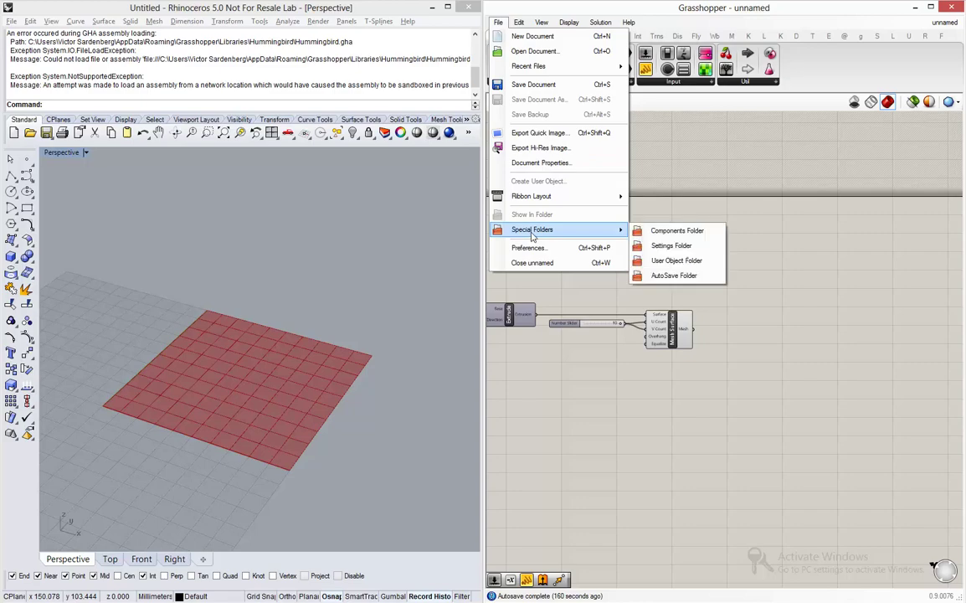
left_click(667, 235)
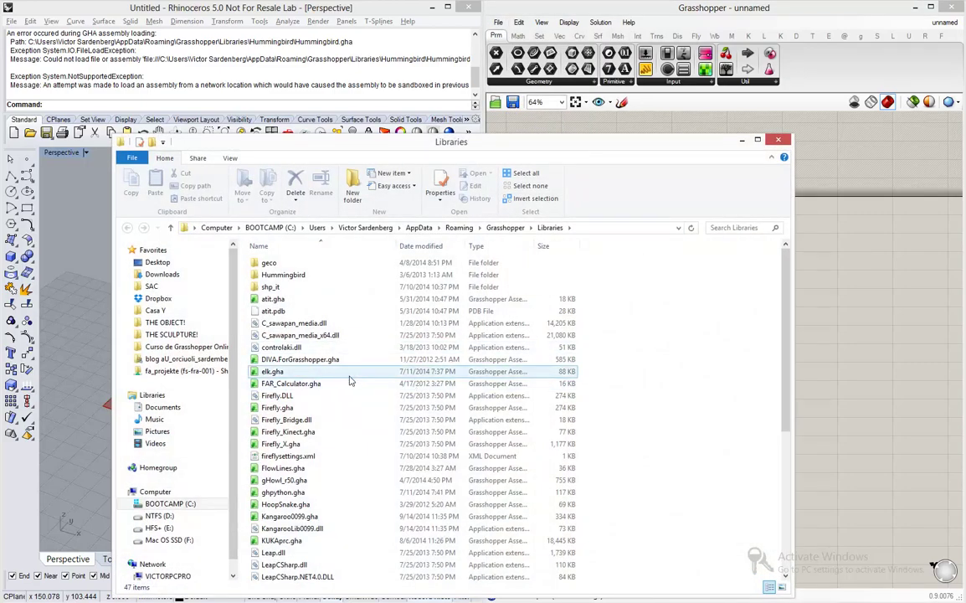
scroll(350, 381, "down", 7)
scroll(350, 381, "up", 7)
Inspect the general properties of C_sawapan_media.dll in the Libraries folder and close them
left_click(320, 324)
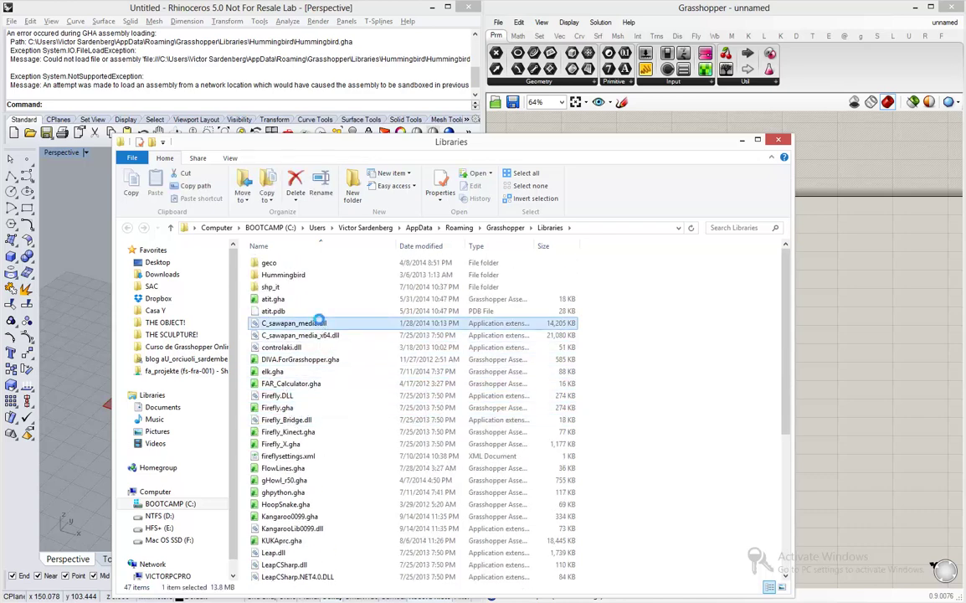
right_click(321, 324)
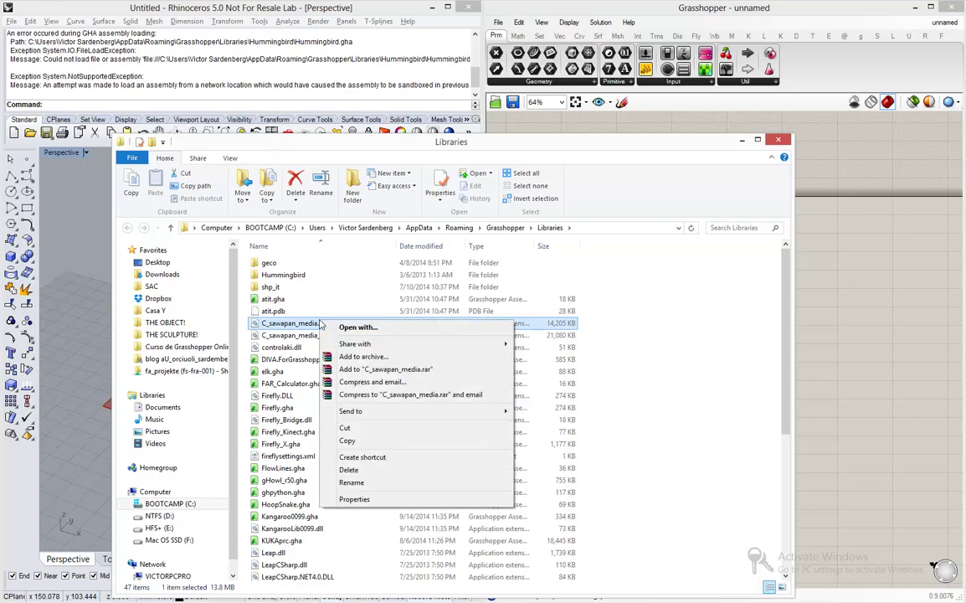
left_click(386, 502)
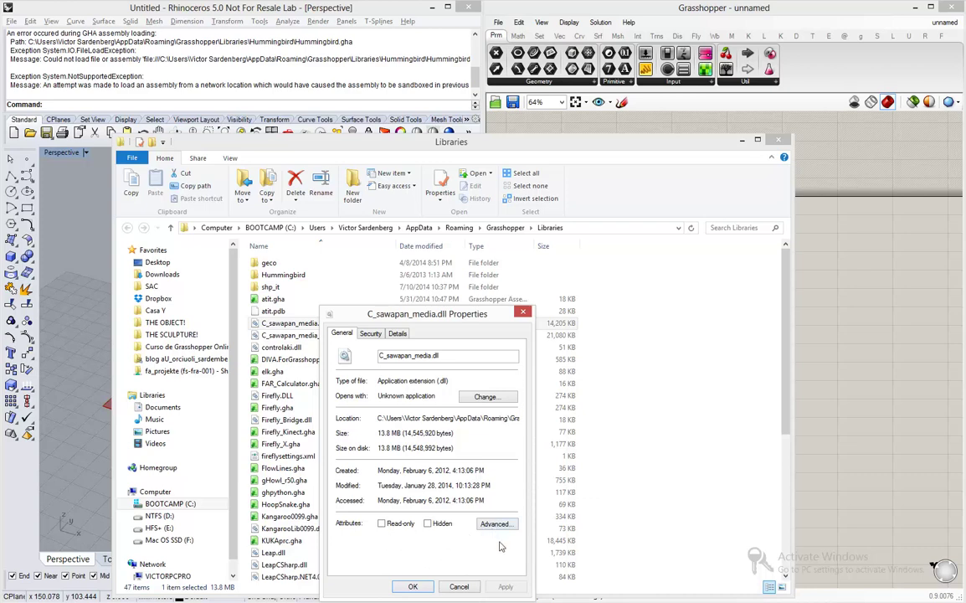
left_click(412, 586)
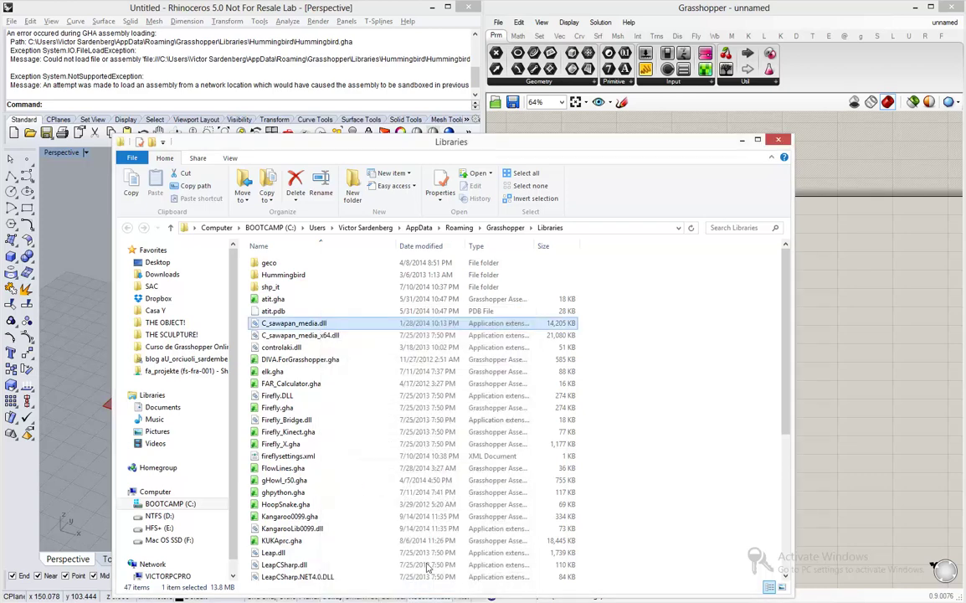
Close the Libraries folder window and return to the empty canvas area beside the Mesh Surface component
left_click(779, 140)
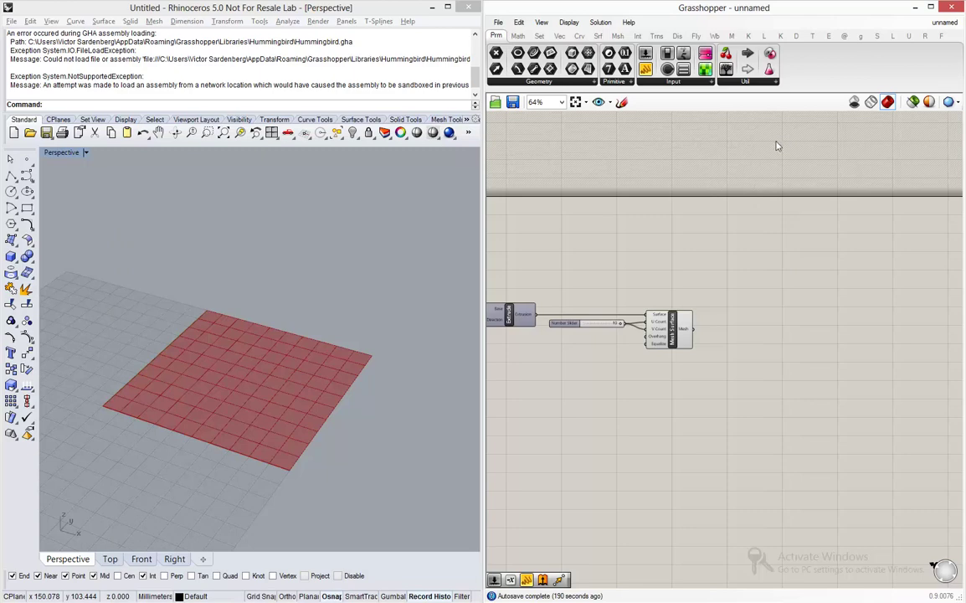
right_click_drag(758, 292, 723, 277)
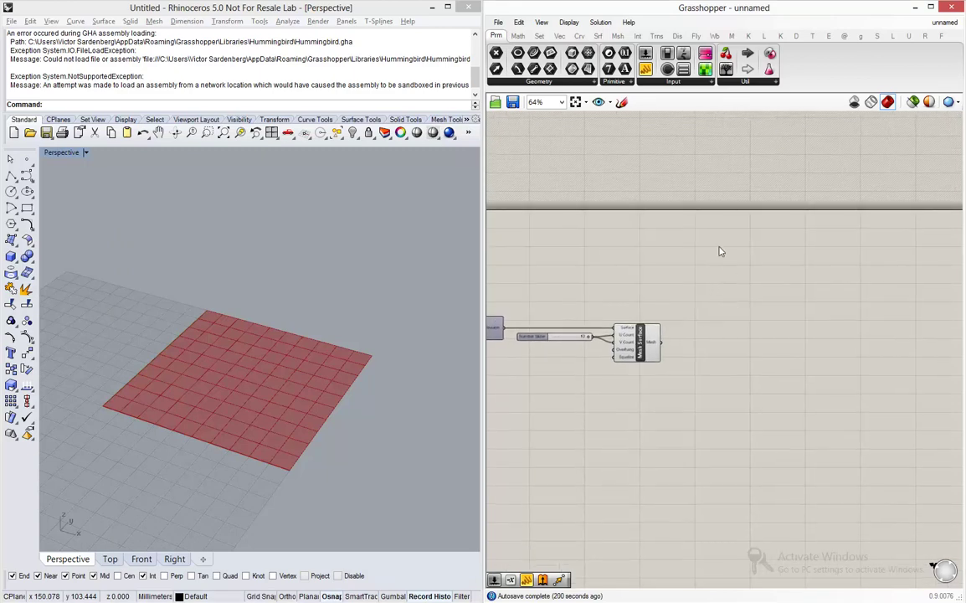
scroll(709, 302, "up", 3)
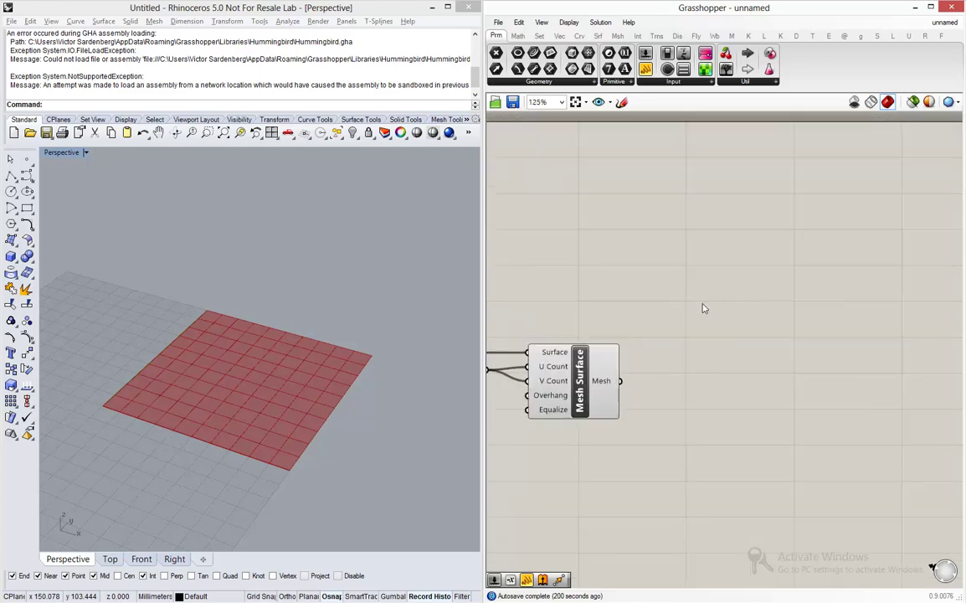
scroll(730, 294, "down", 1)
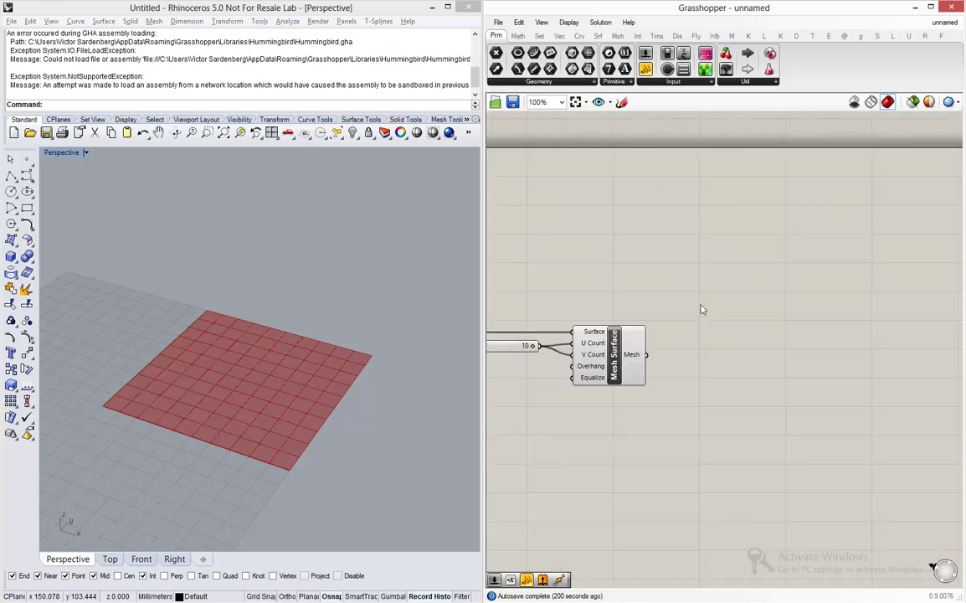
Search for Weaverbird's Vertices component and place it on the canvas near Mesh Surface
double_click(735, 267)
type("wb")
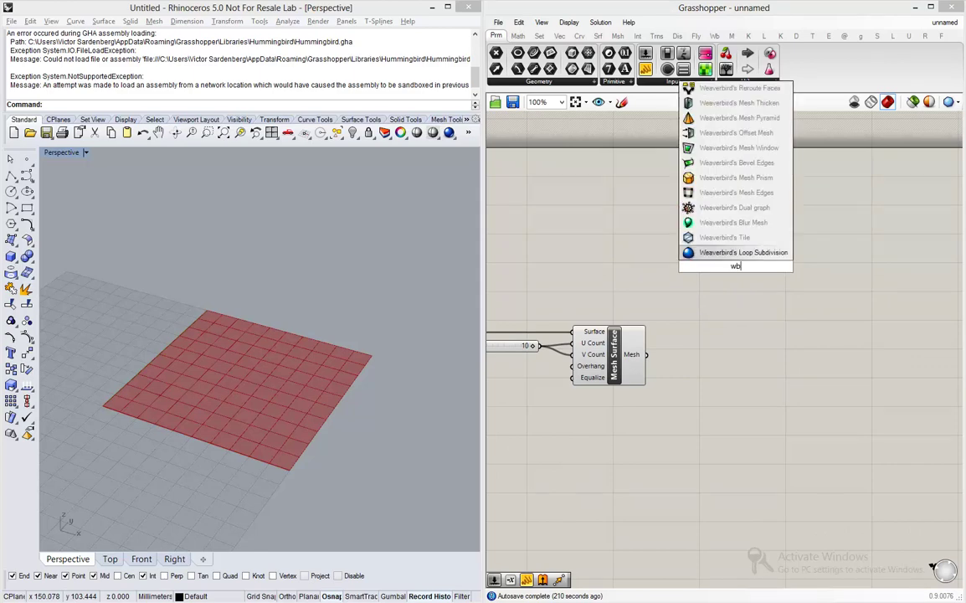
key("Up")
key("Up")
key("Up")
key("Down")
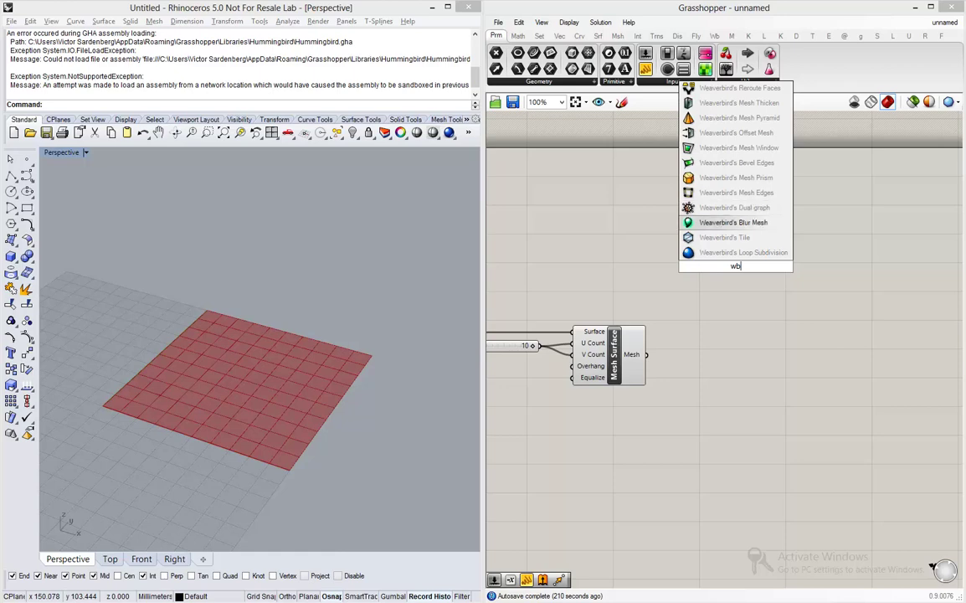
key("Down")
key("Down")
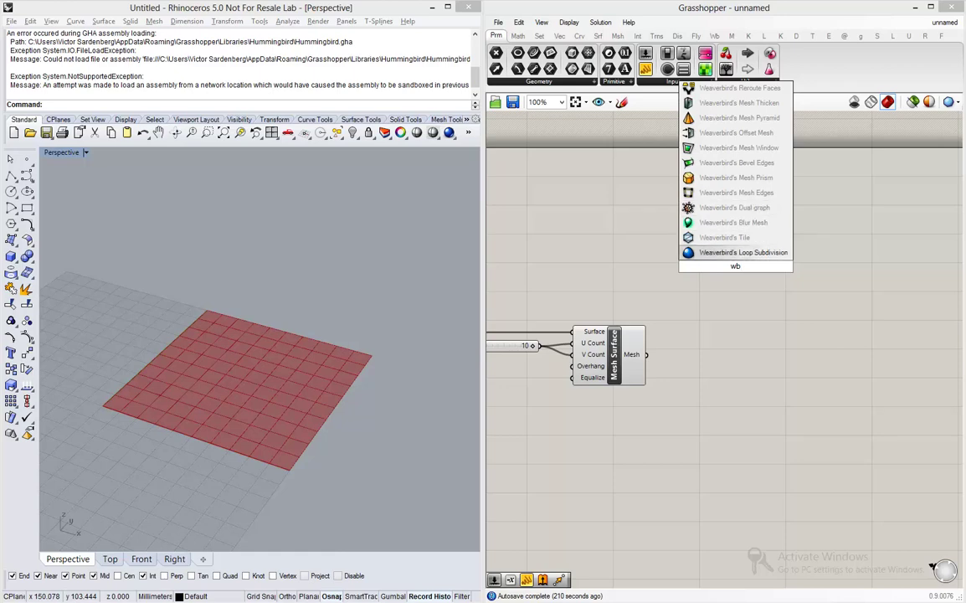
type("vertis")
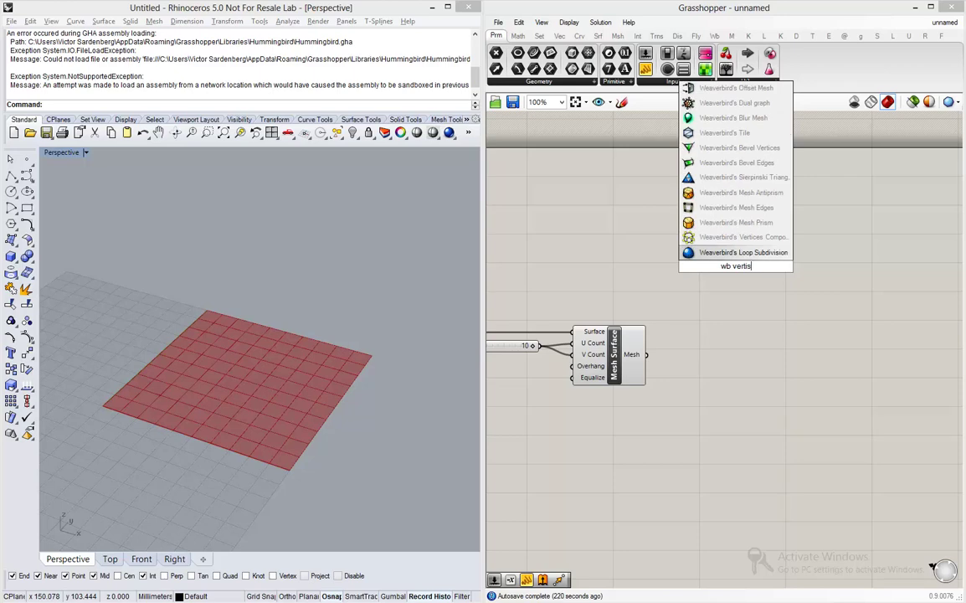
key("Up")
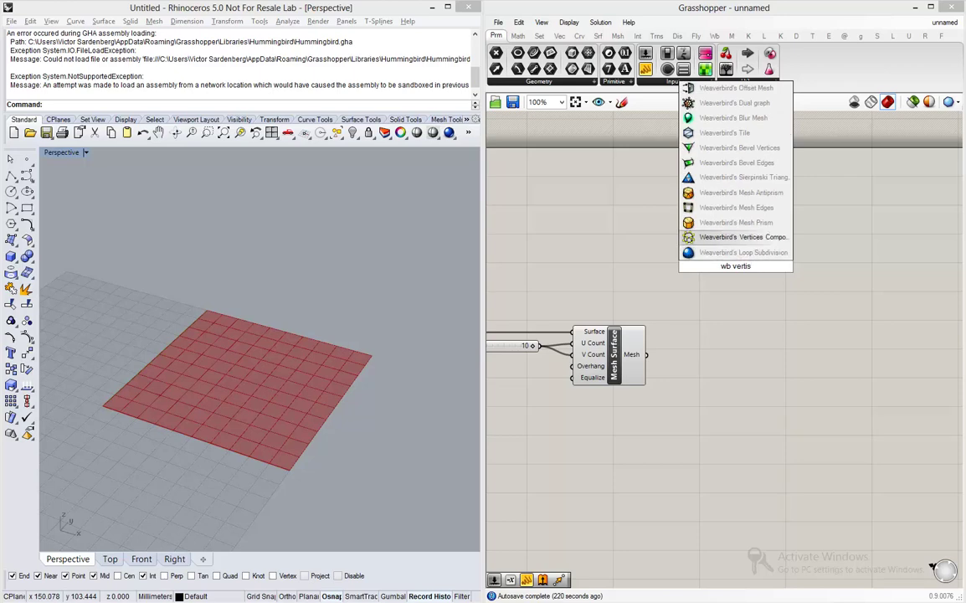
left_click(729, 241)
left_click_drag(715, 240, 741, 237)
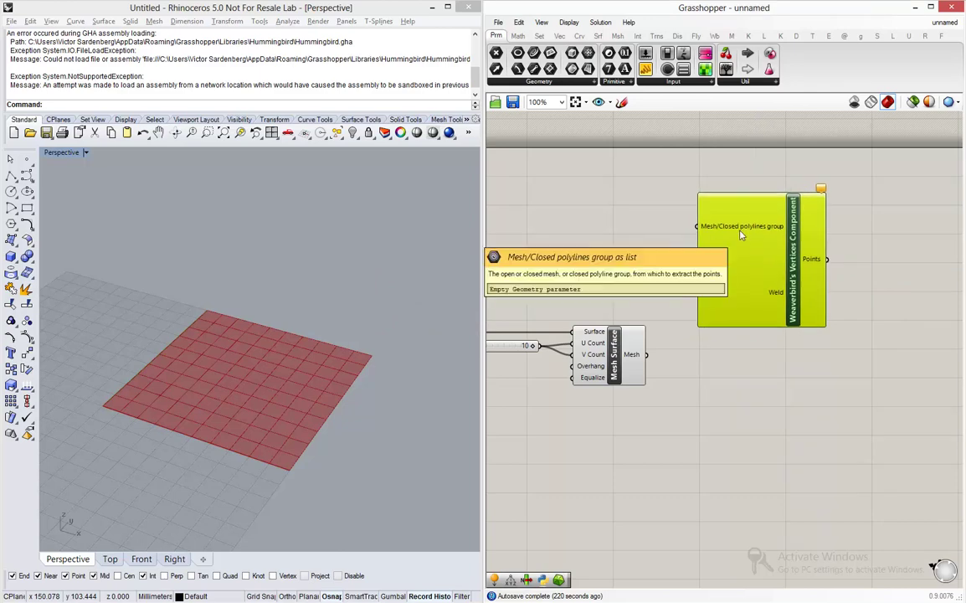
Connect the Mesh Surface output to the Mesh/Closed polylines group input of Weaverbird's Vertices and inspect its Points output
left_click_drag(646, 355, 702, 238)
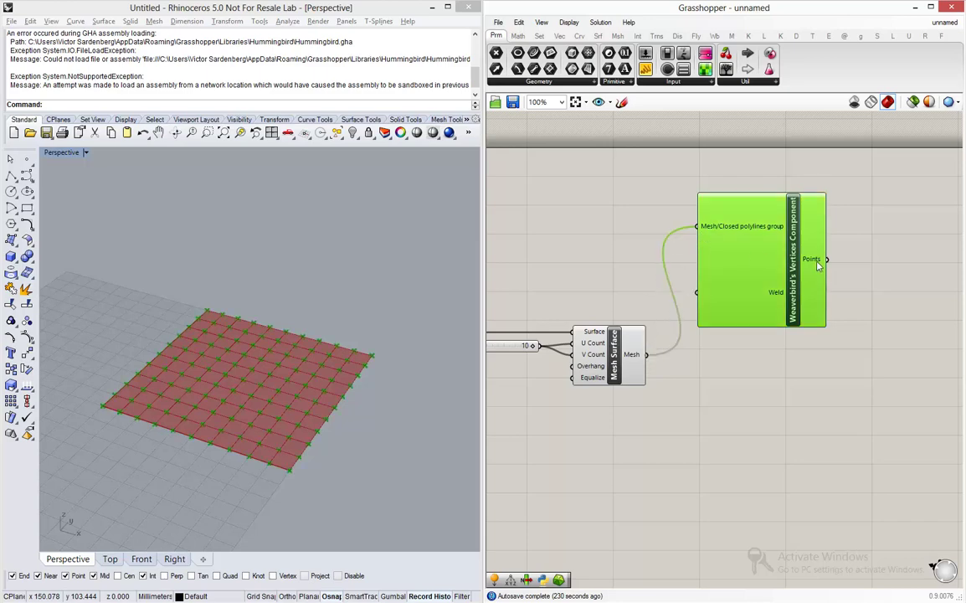
mouse_move(817, 265)
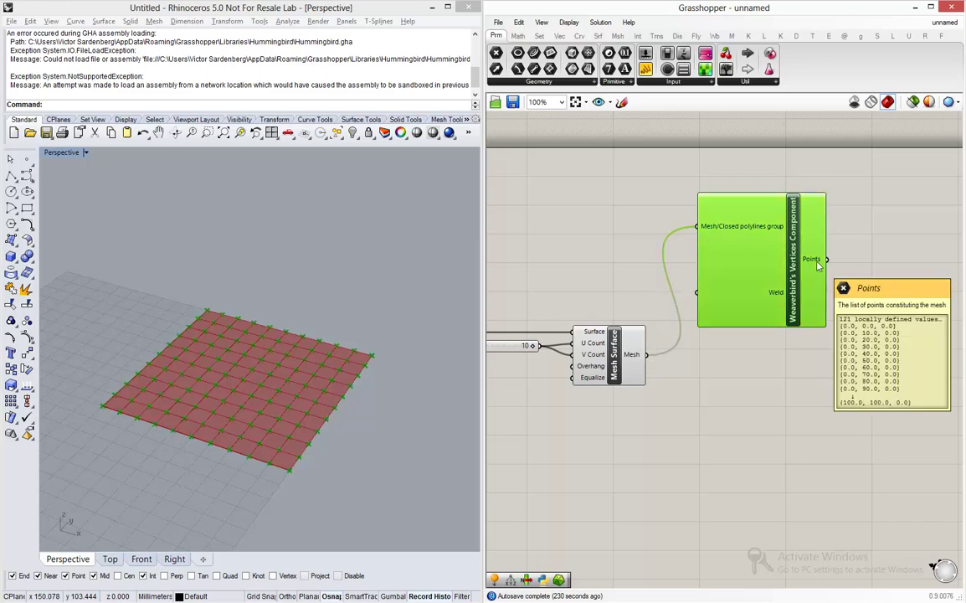
left_click_drag(800, 266, 827, 220)
Group all components from Construct Point through Mesh Surface, leaving out Weaverbird's Vertices component
scroll(825, 222, "down", 5)
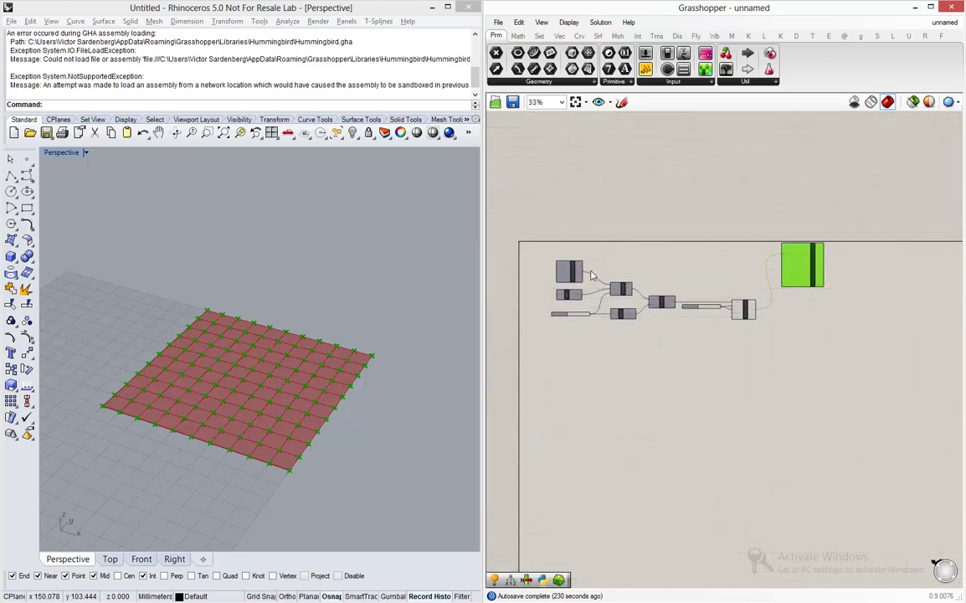
scroll(590, 276, "up", 2)
scroll(600, 268, "up", 1)
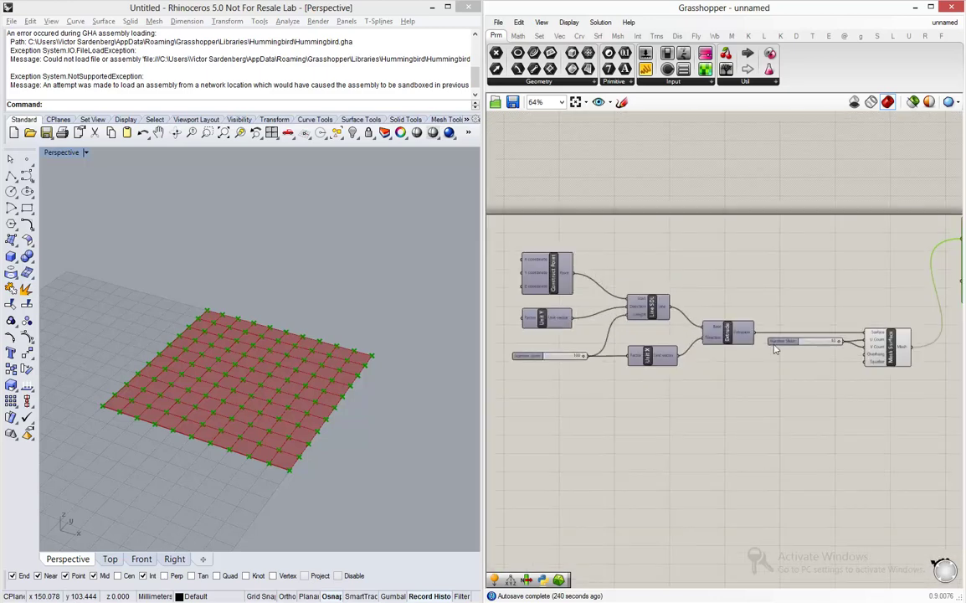
left_click_drag(936, 177, 487, 443)
right_click_drag(846, 398, 726, 406)
key("ctrl+g")
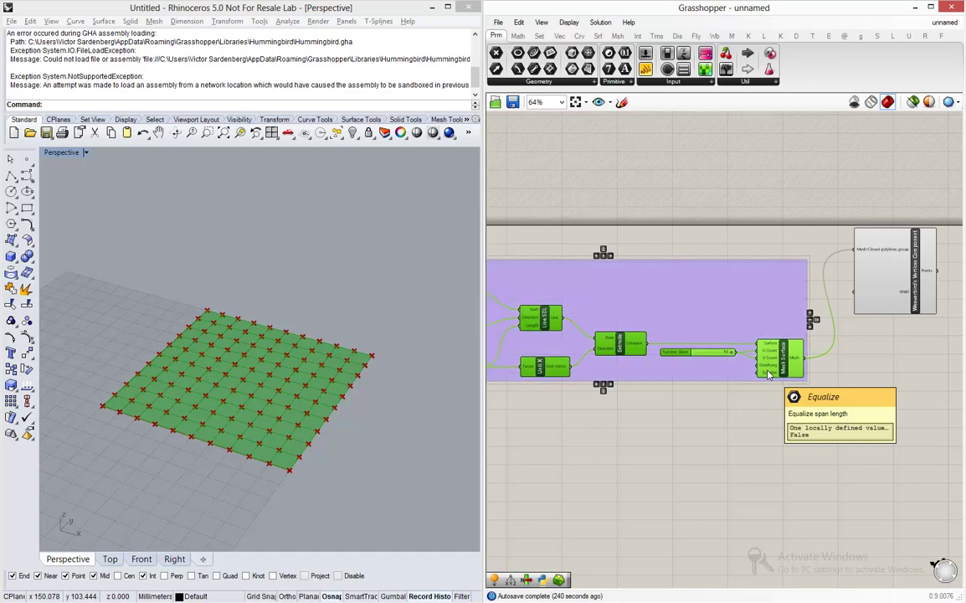
Name the mesh-building group CRIACAO DE MALHA
left_click(731, 248)
right_click(612, 287)
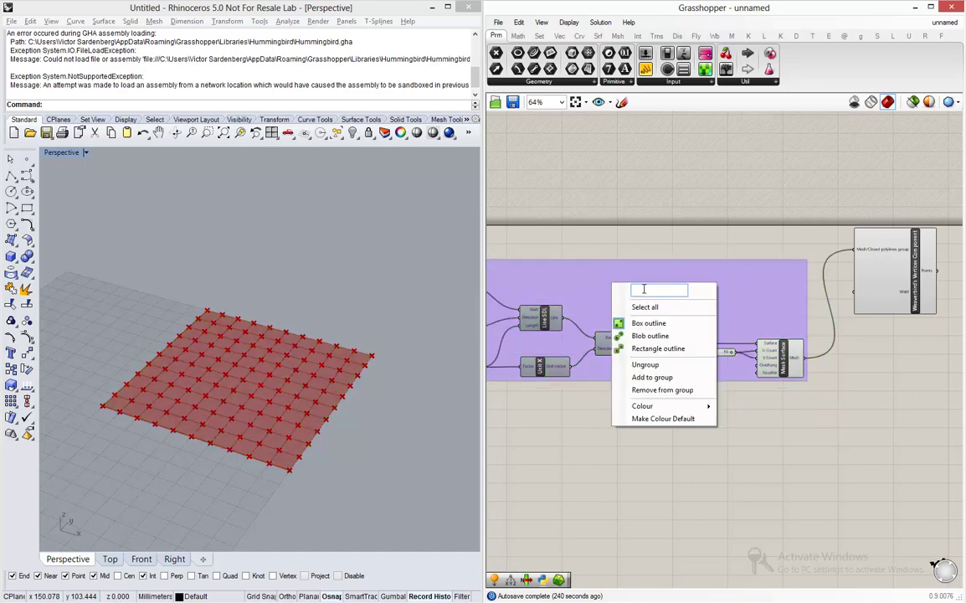
type("CRIACAO DE MALHA")
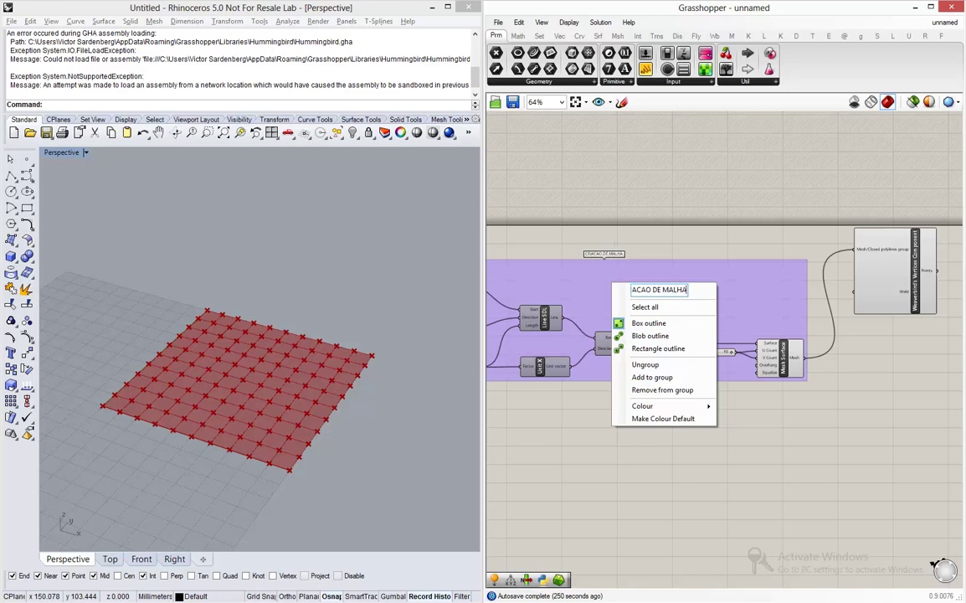
key("Return")
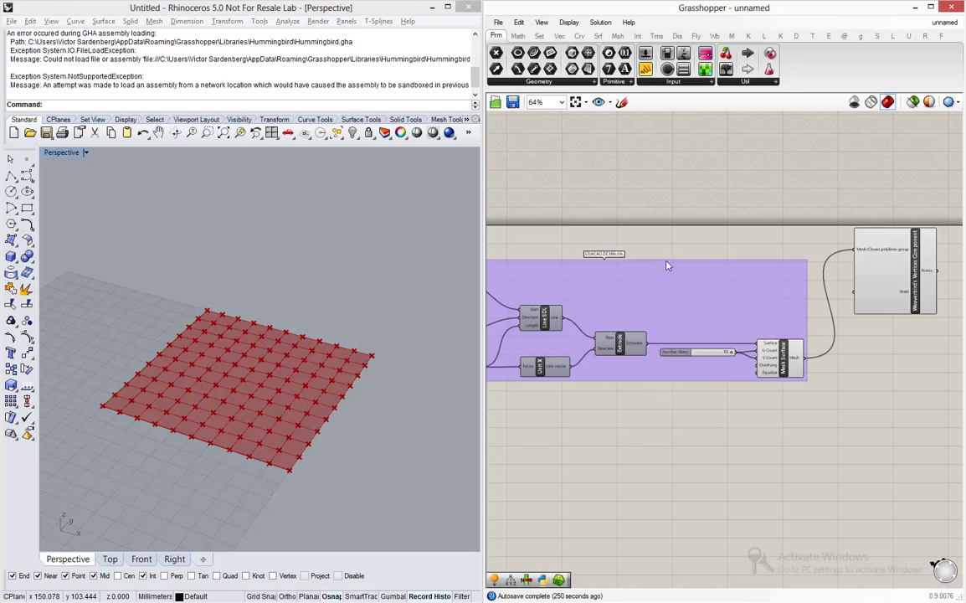
Move Weaverbird's Vertices component farther from the group and inspect its Points output list
scroll(649, 219, "down", 3)
scroll(804, 274, "up", 3)
scroll(801, 272, "up", 2)
left_click_drag(799, 272, 831, 255)
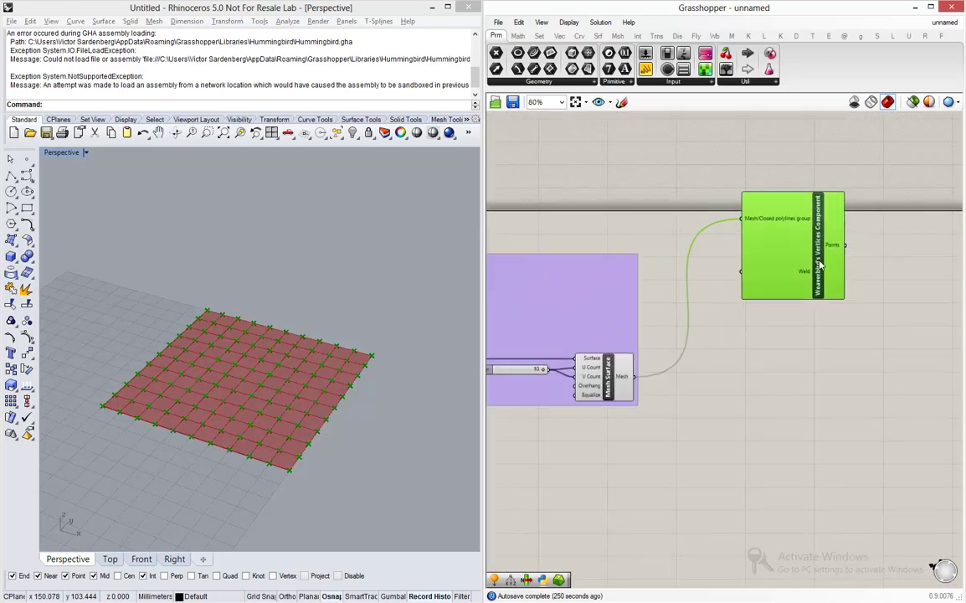
scroll(761, 289, "down", 3)
scroll(761, 289, "up", 3)
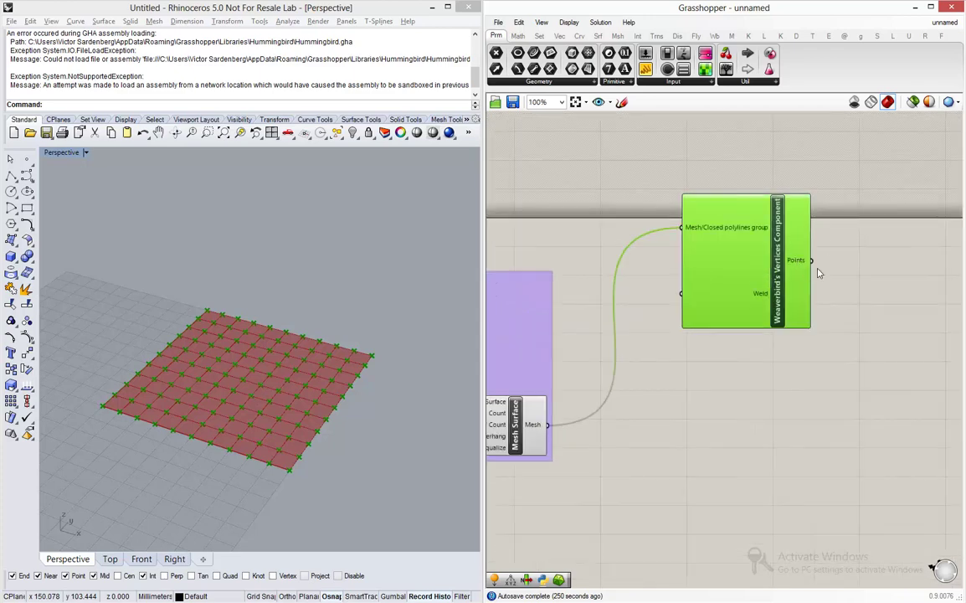
right_click_drag(862, 274, 781, 306)
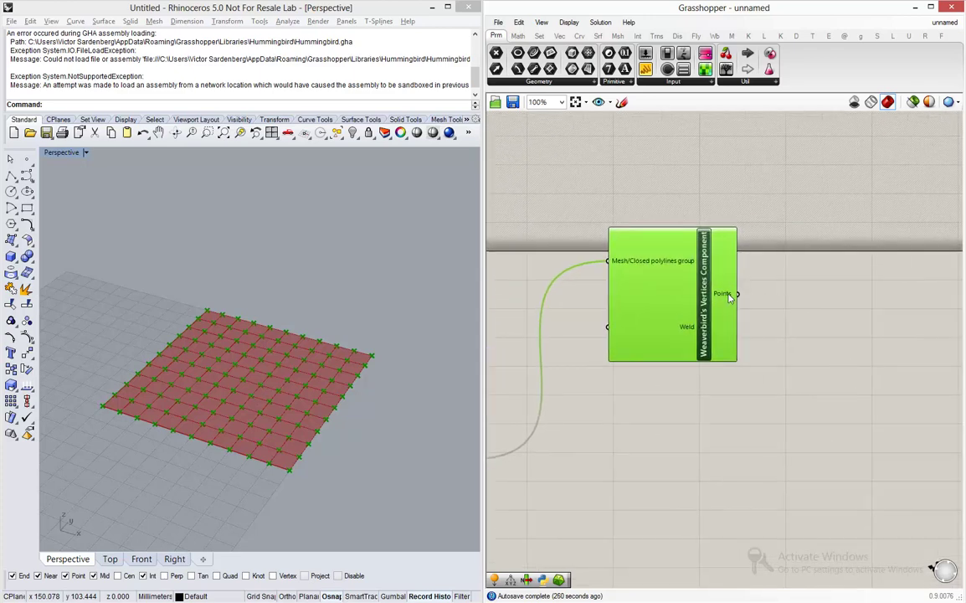
mouse_move(728, 297)
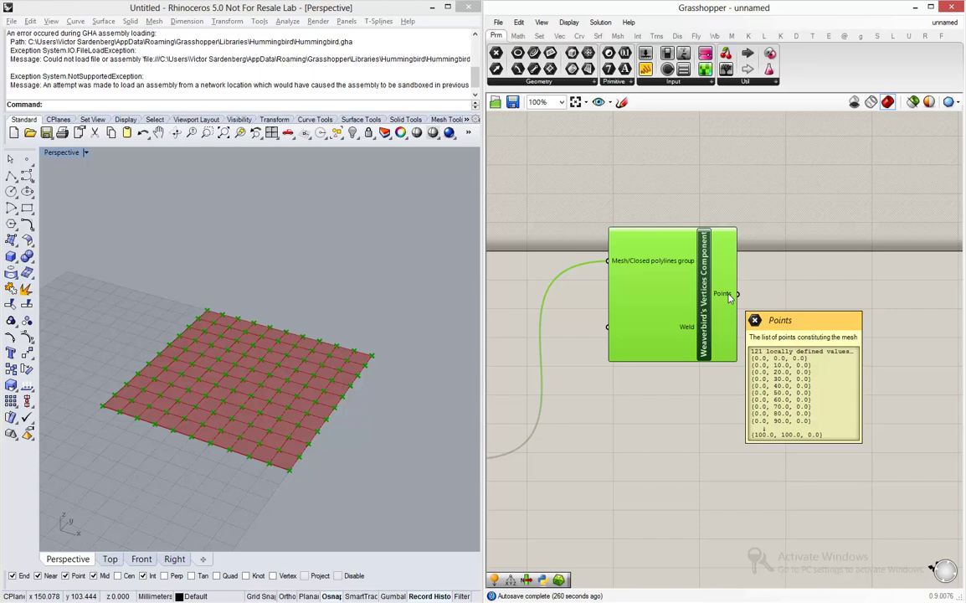
Place Kangaroo's UnaryForce component on the canvas beyond the Vertices component's Points output
left_click(749, 36)
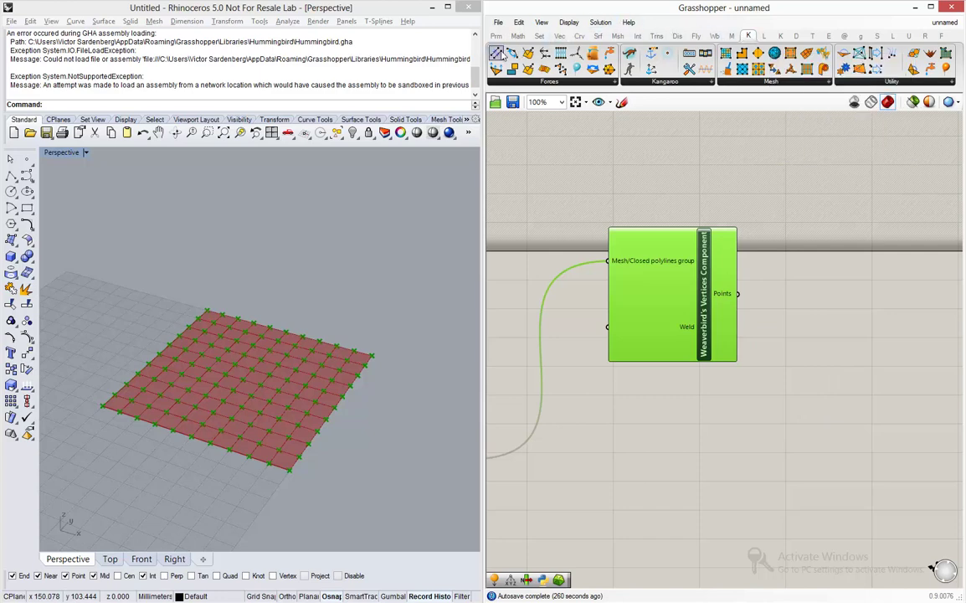
left_click(608, 84)
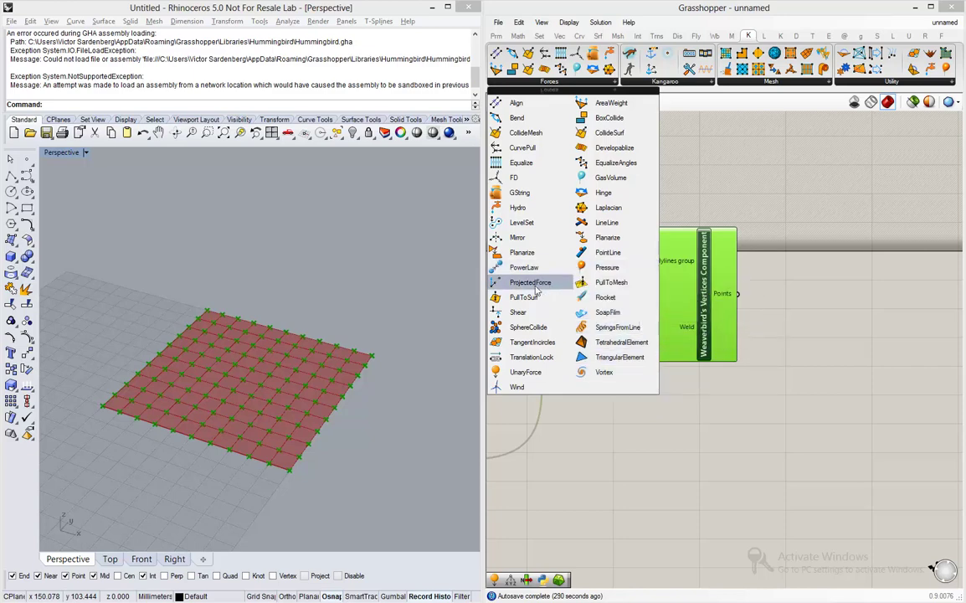
left_click(527, 373)
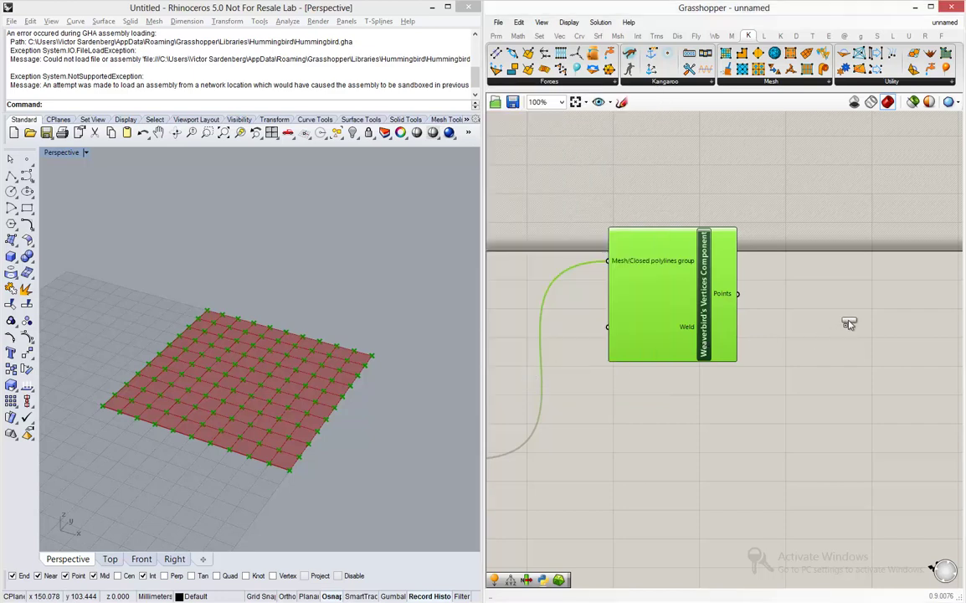
left_click(890, 303)
scroll(729, 316, "down", 1)
scroll(791, 308, "up", 1)
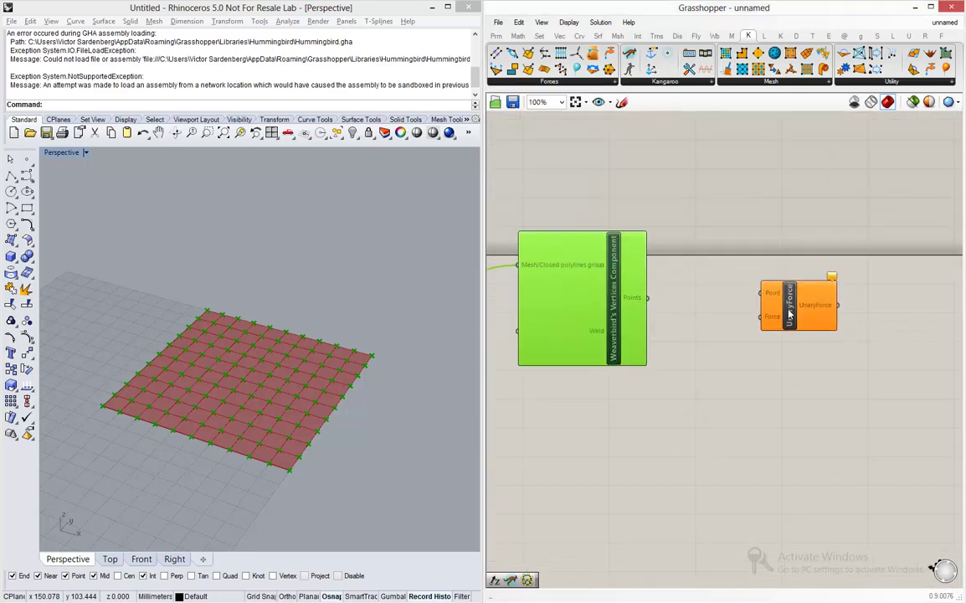
left_click(812, 312)
Connect the Vertices component's Points output to the UnaryForce Point input, and examine the force arrows and default Force vector
left_click_drag(572, 286, 584, 256)
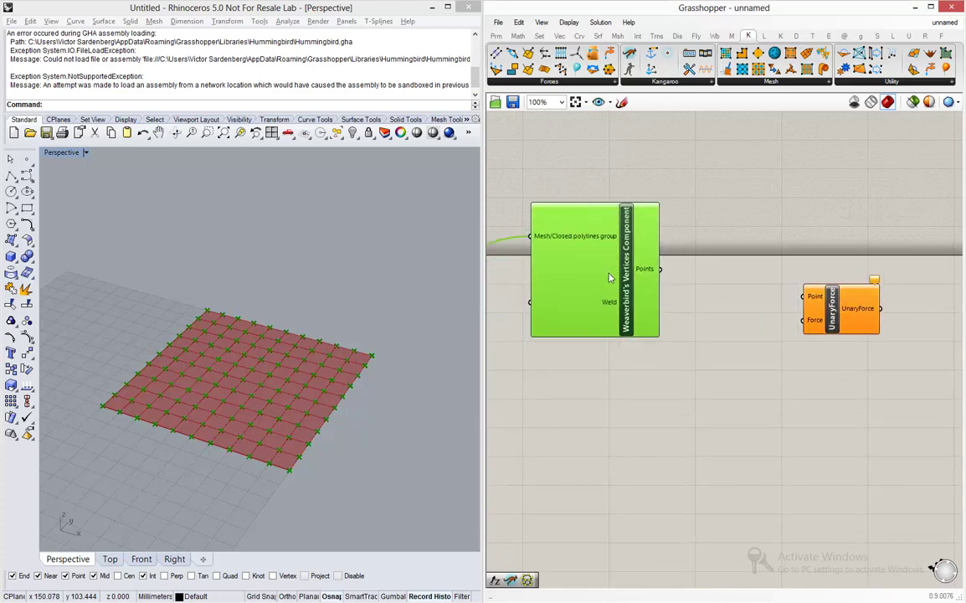
left_click_drag(659, 269, 851, 314)
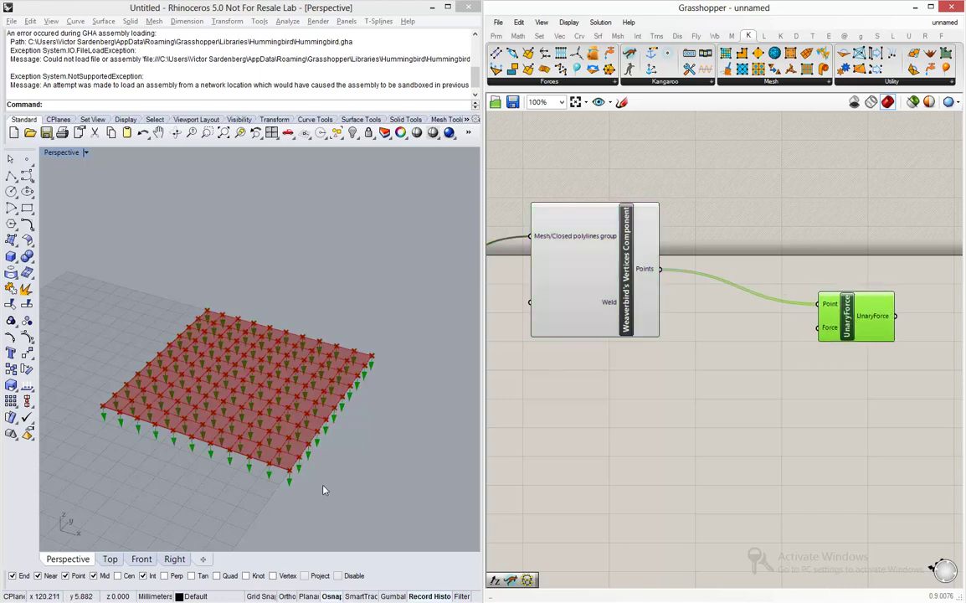
scroll(293, 485, "up", 5)
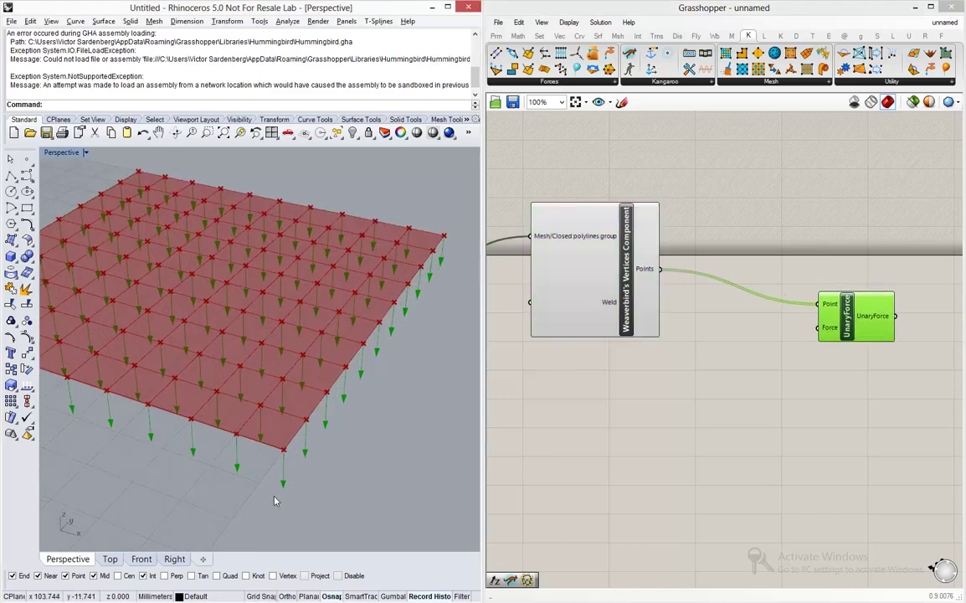
mouse_move(827, 335)
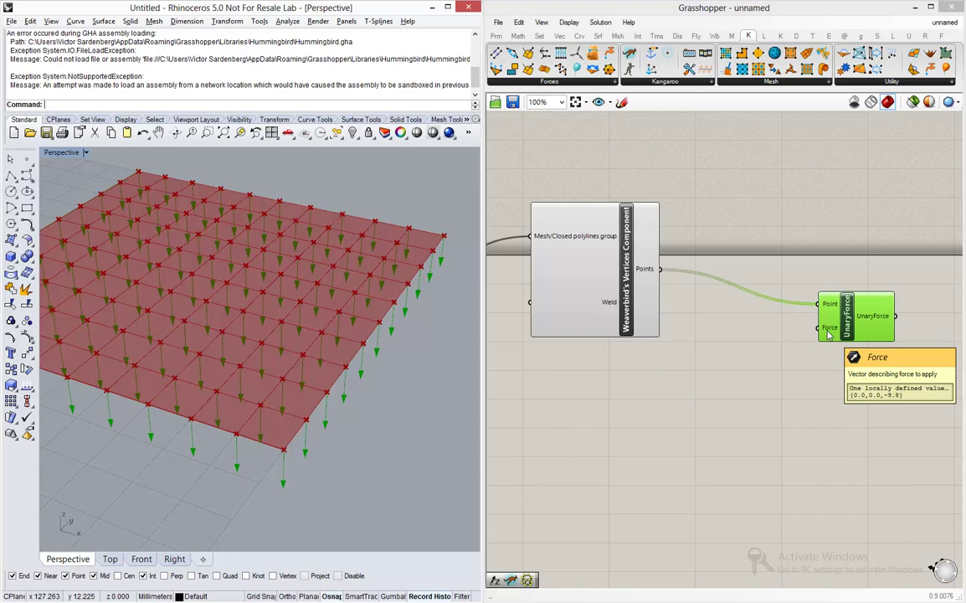
Space the two components apart, add a Unit Z component, and connect its Unit vector to the UnaryForce Force input
left_click_drag(557, 225, 547, 156)
left_click_drag(834, 303, 880, 269)
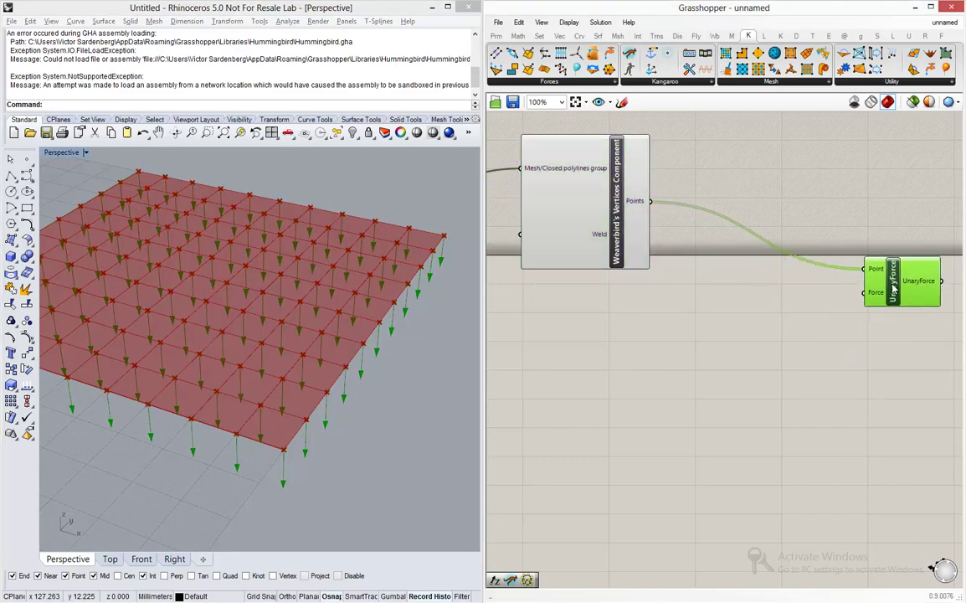
left_click(783, 325)
double_click(778, 319)
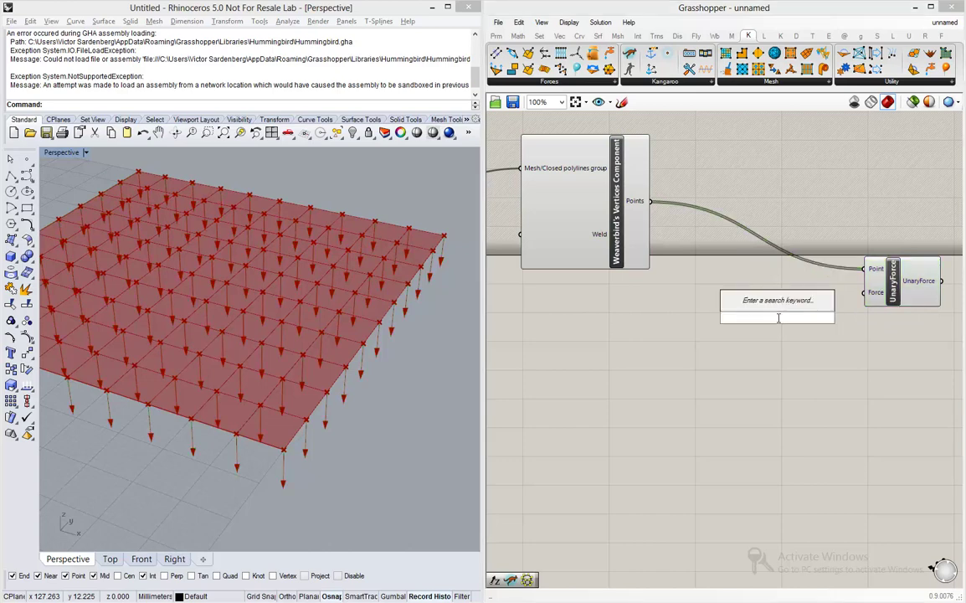
type("z")
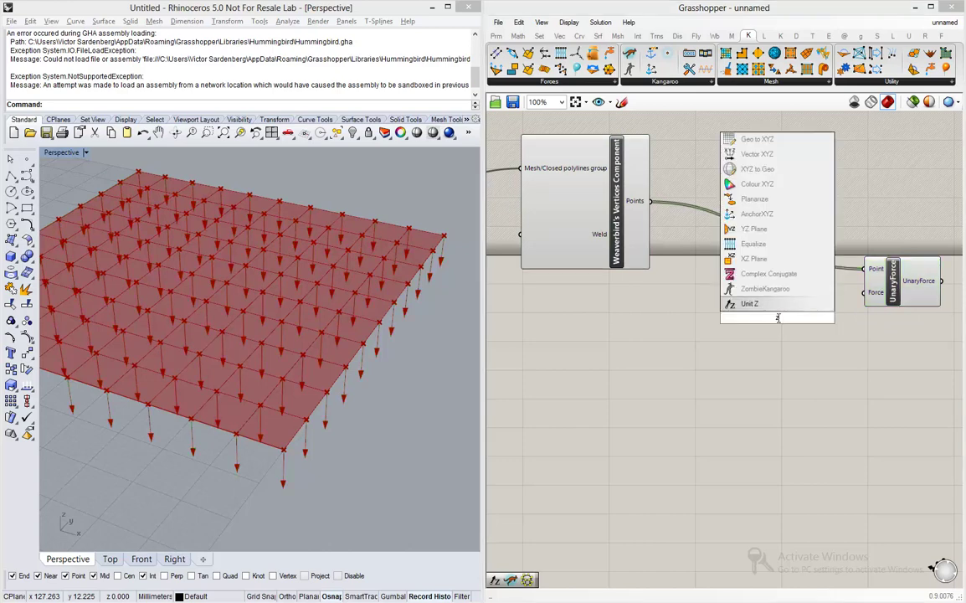
key("Return")
left_click_drag(818, 318, 864, 292)
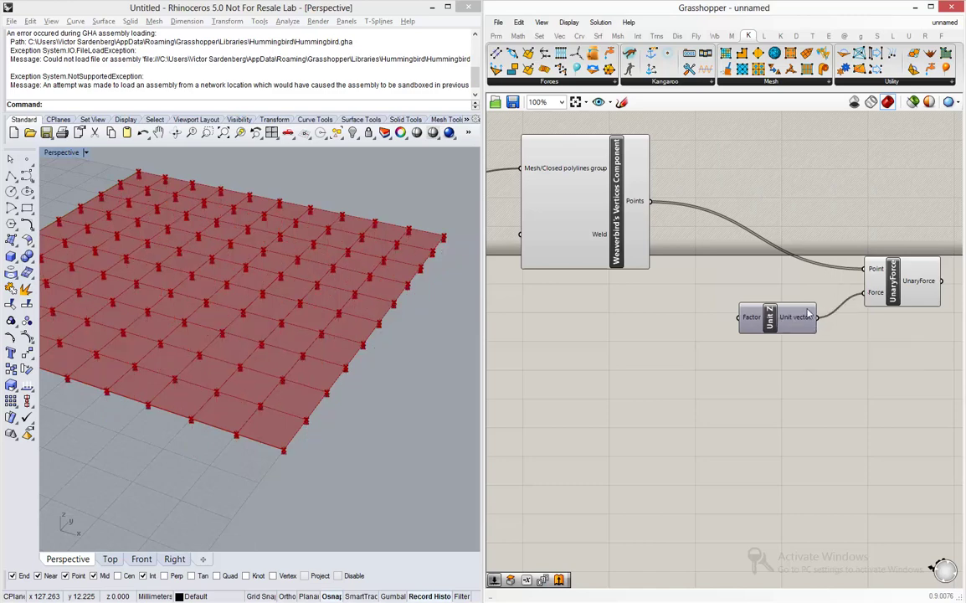
Add a number slider with value 50, connect it to the Unit Z Factor input, and view the lengthened force arrows
double_click(657, 329)
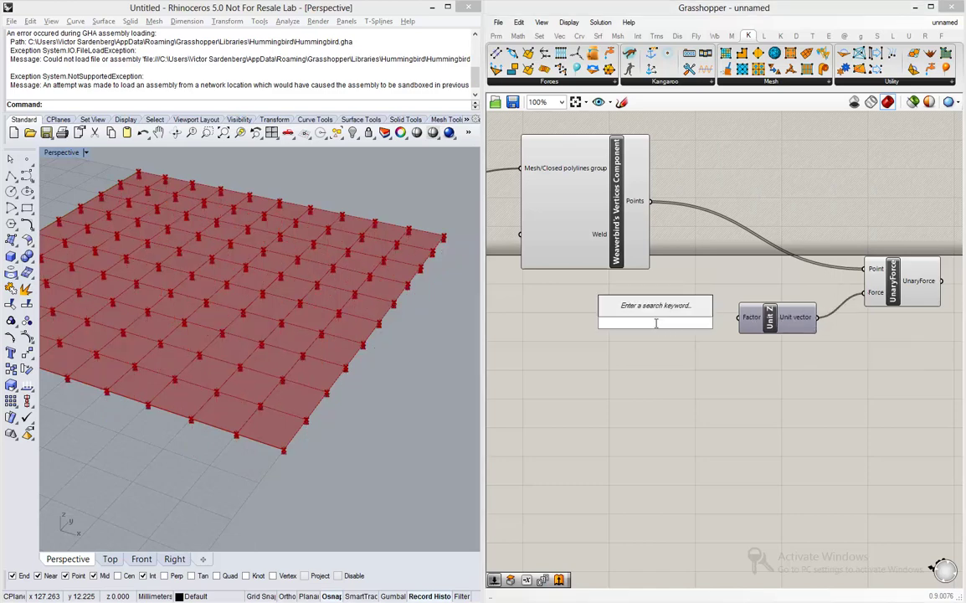
type("50")
key("Return")
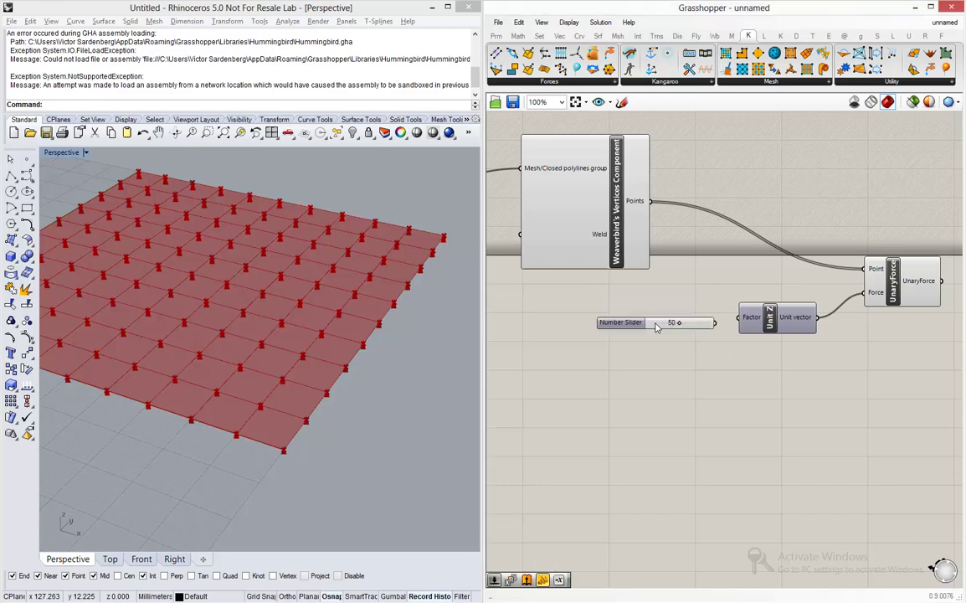
left_click_drag(724, 319, 738, 318)
left_click_drag(620, 322, 602, 314)
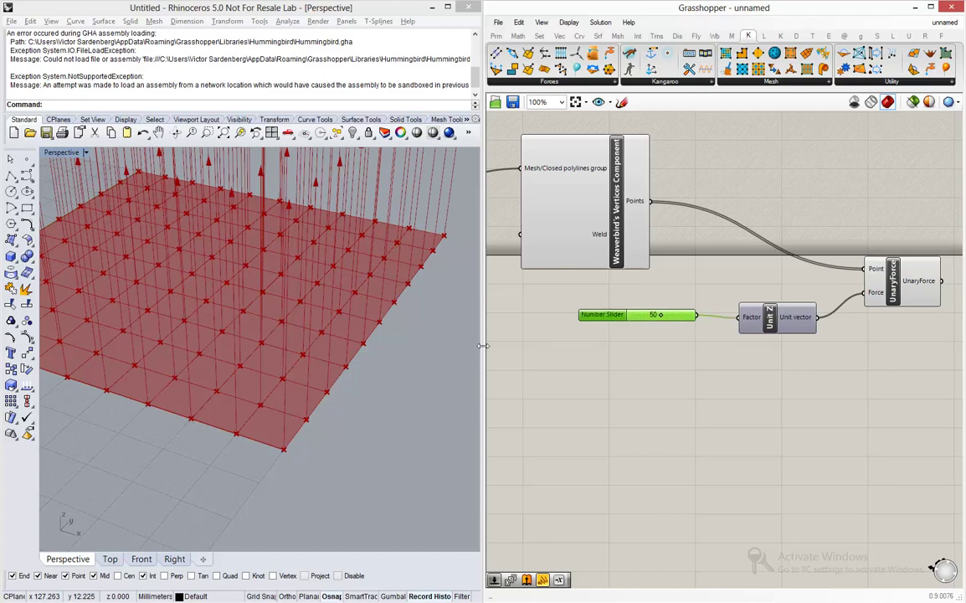
scroll(441, 361, "down", 3)
right_click_drag(449, 297, 424, 306)
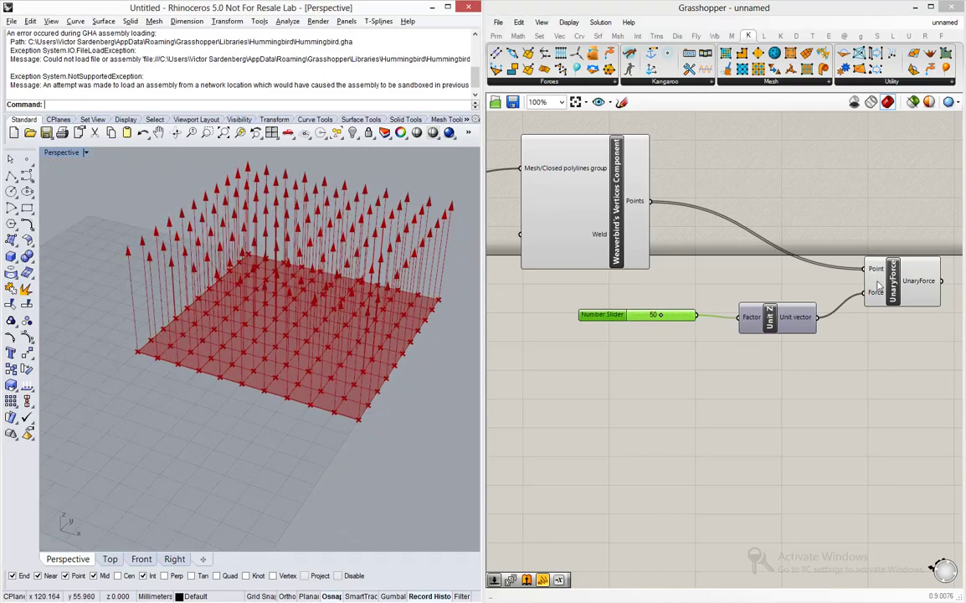
Place a KangarooPhysics component on the canvas beyond UnaryForce and inspect its Force objects input
scroll(820, 251, "down", 5)
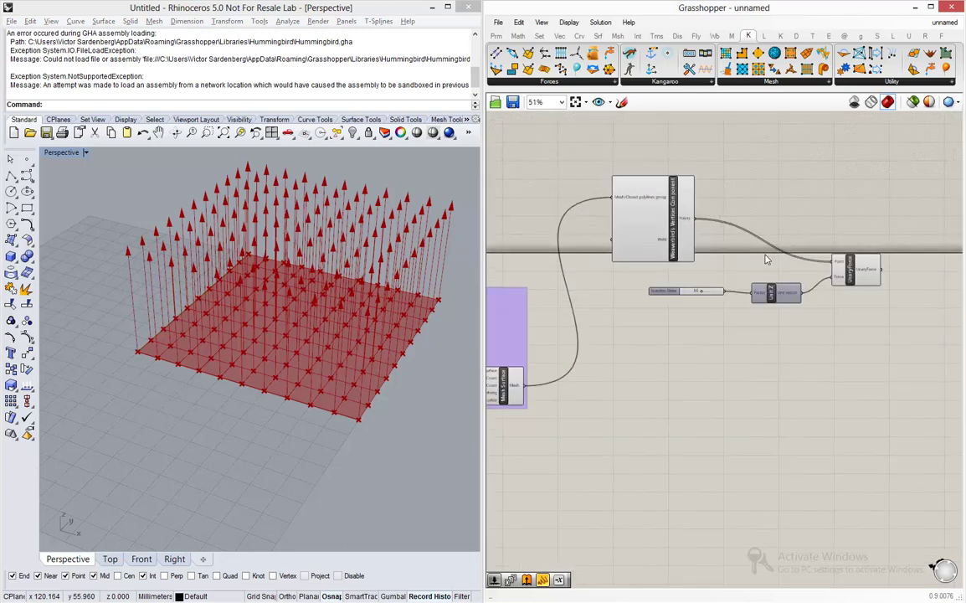
scroll(824, 261, "up", 3)
right_click_drag(880, 297, 831, 264)
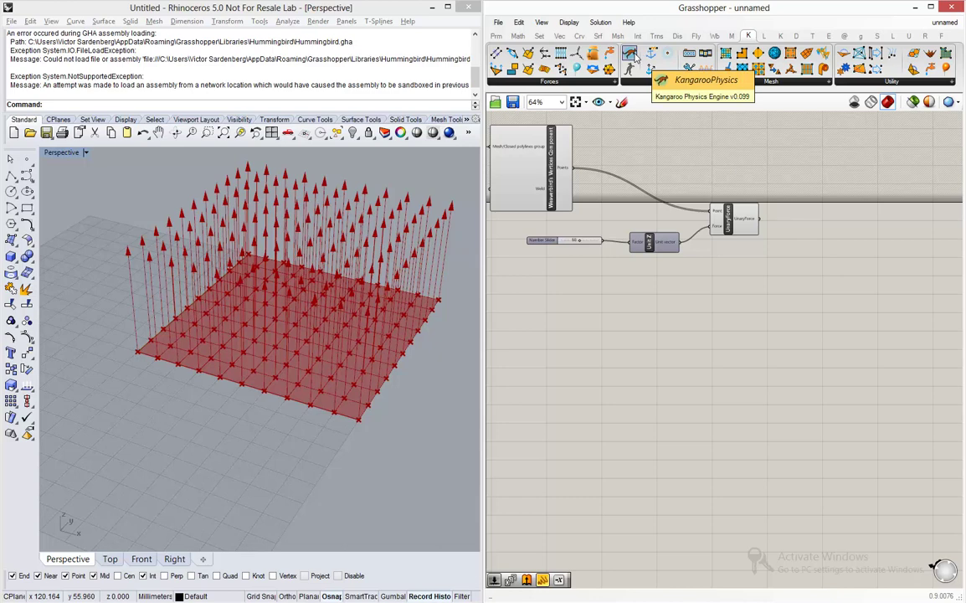
left_click_drag(633, 56, 880, 287)
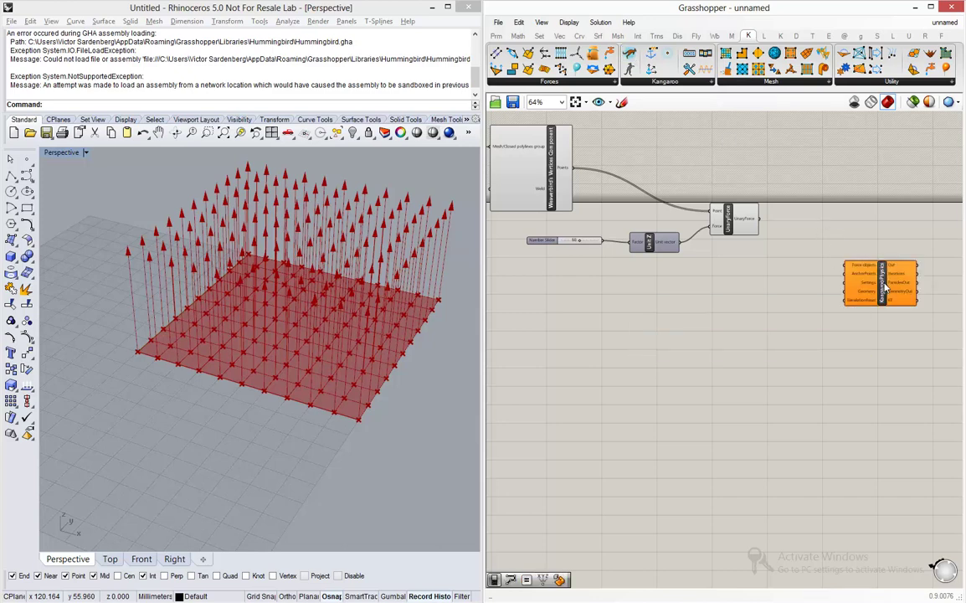
scroll(881, 288, "up", 5)
scroll(873, 278, "up", 3)
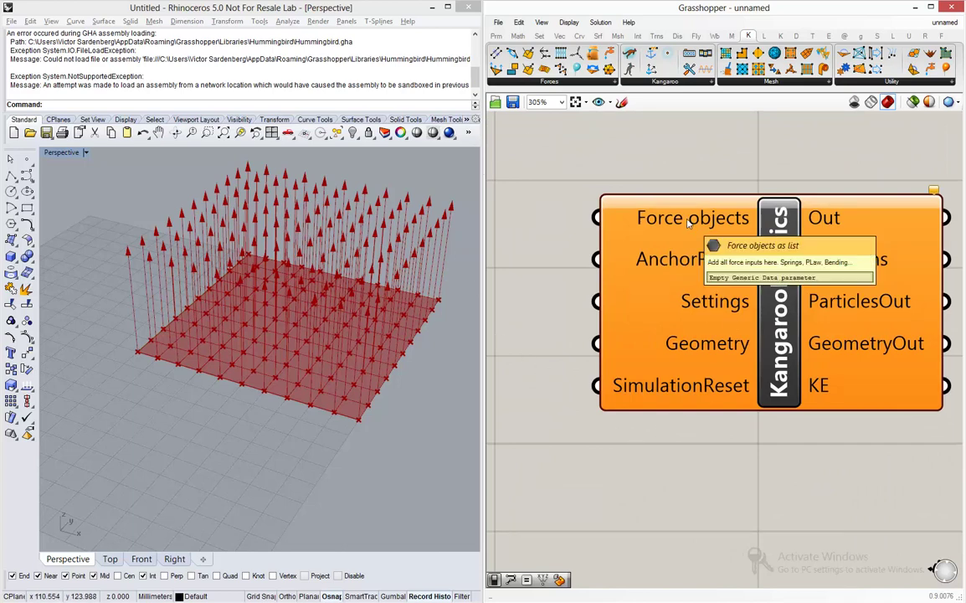
mouse_move(687, 221)
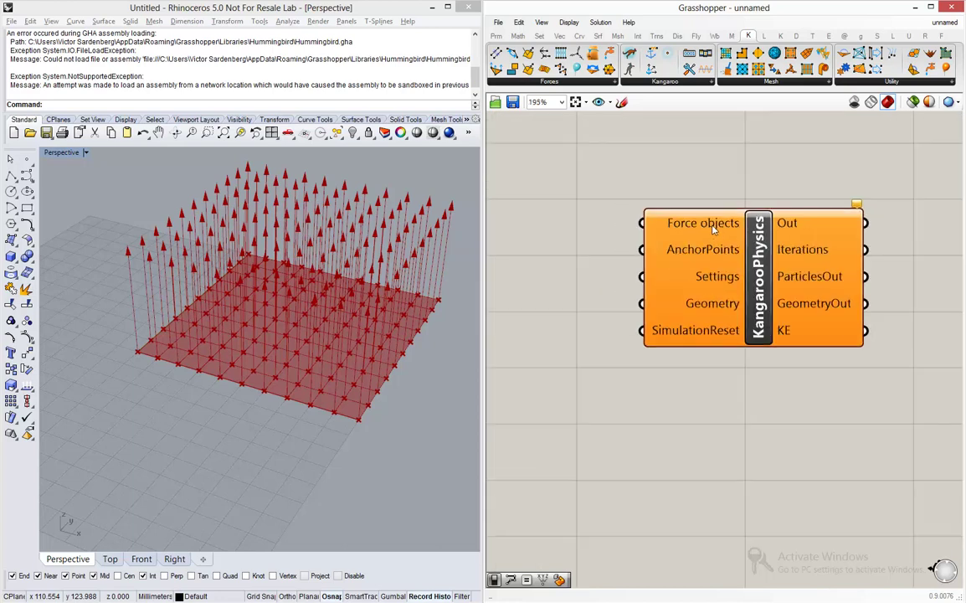
Connect the UnaryForce output to the Force objects input of KangarooPhysics
scroll(716, 226, "down", 5)
left_click(523, 191)
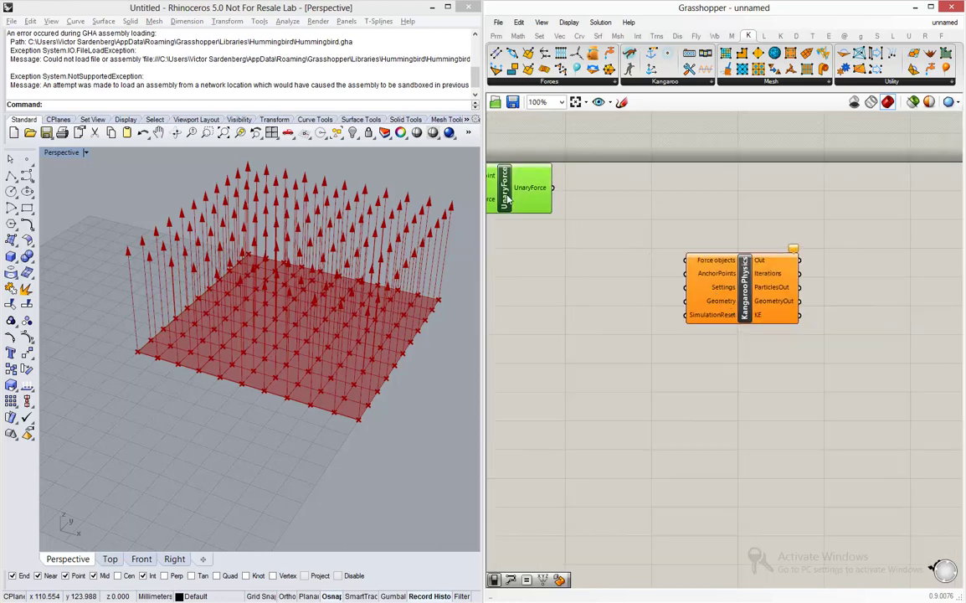
scroll(653, 215, "down", 2)
scroll(604, 205, "up", 2)
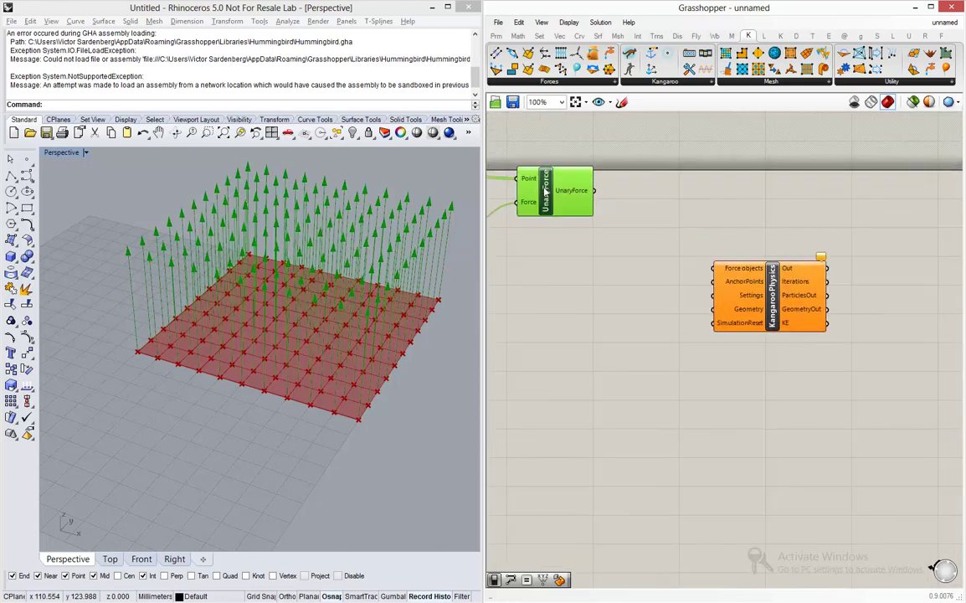
left_click_drag(593, 191, 714, 269)
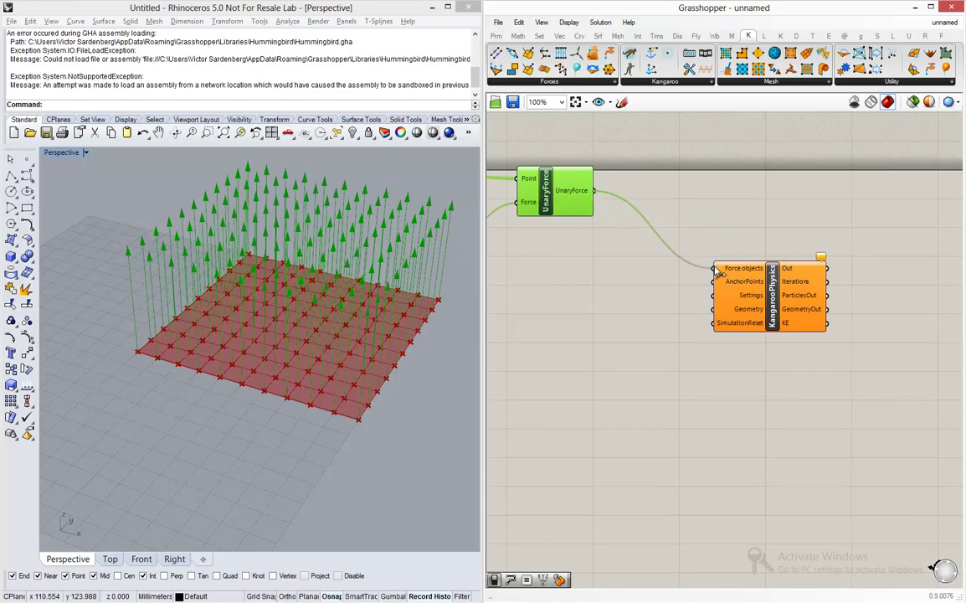
Examine the Settings input of KangarooPhysics, including its Set one Kangaroo Options choice and its default value
scroll(783, 322, "up", 3)
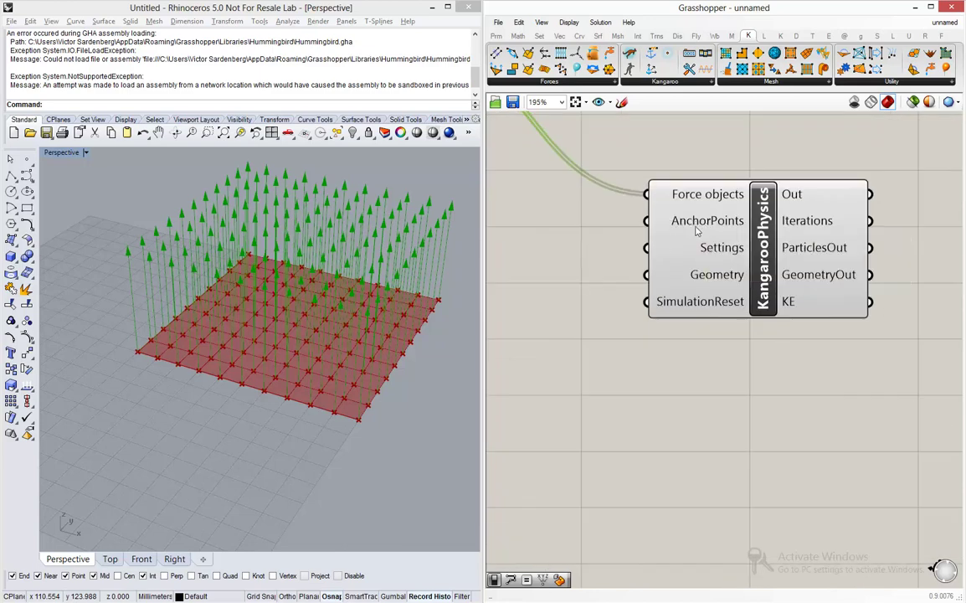
right_click(736, 251)
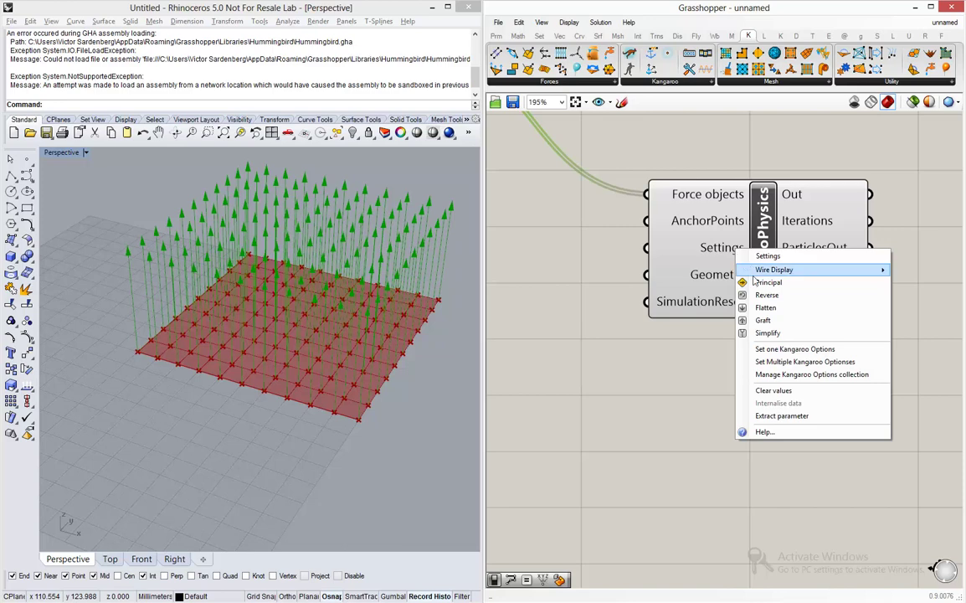
left_click(784, 350)
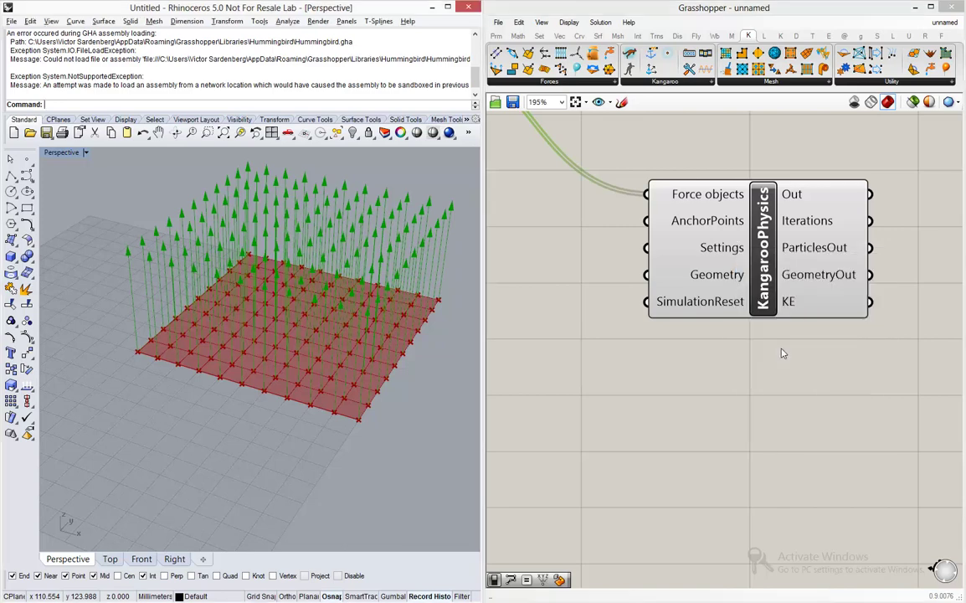
left_click(613, 241)
scroll(731, 260, "down", 3)
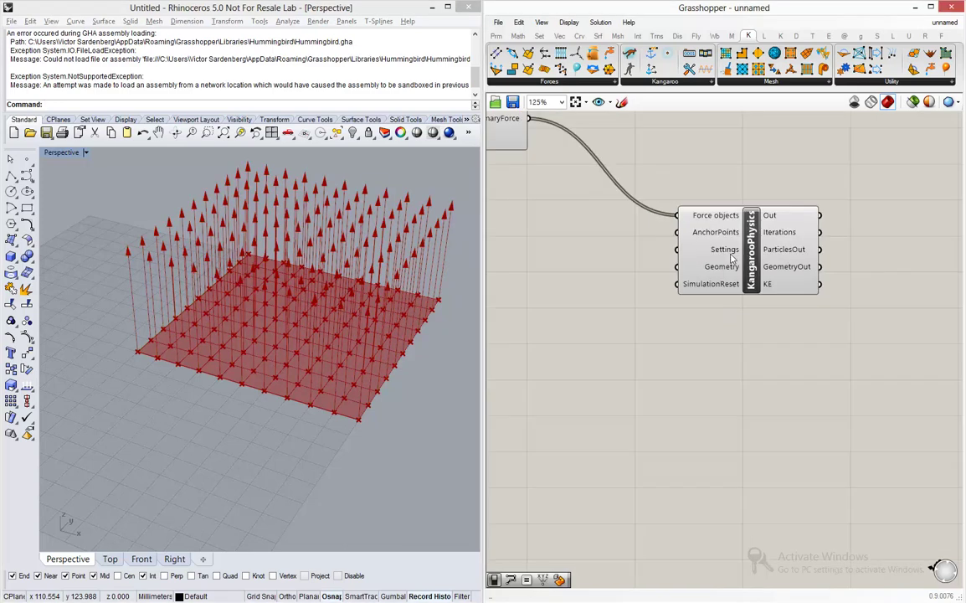
scroll(729, 256, "up", 3)
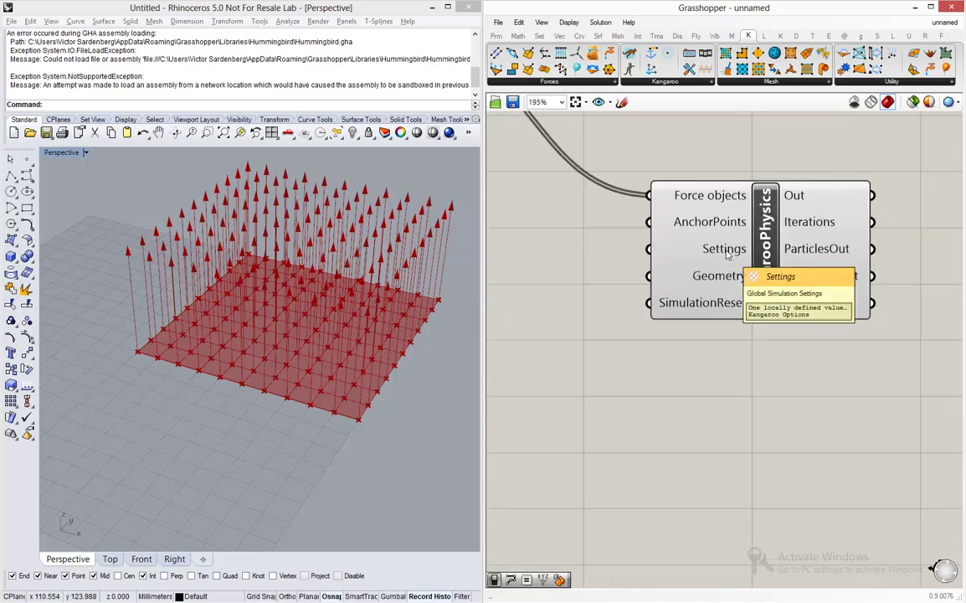
Search the components for "kanga" to look up Kangaroo Settings, without placing it
double_click(536, 300)
type("kanga")
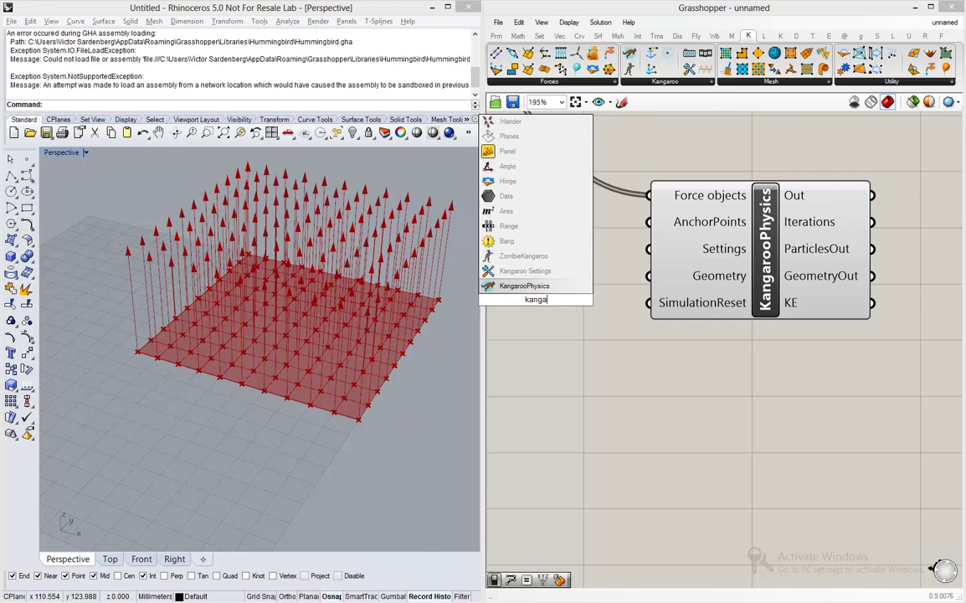
key("Up")
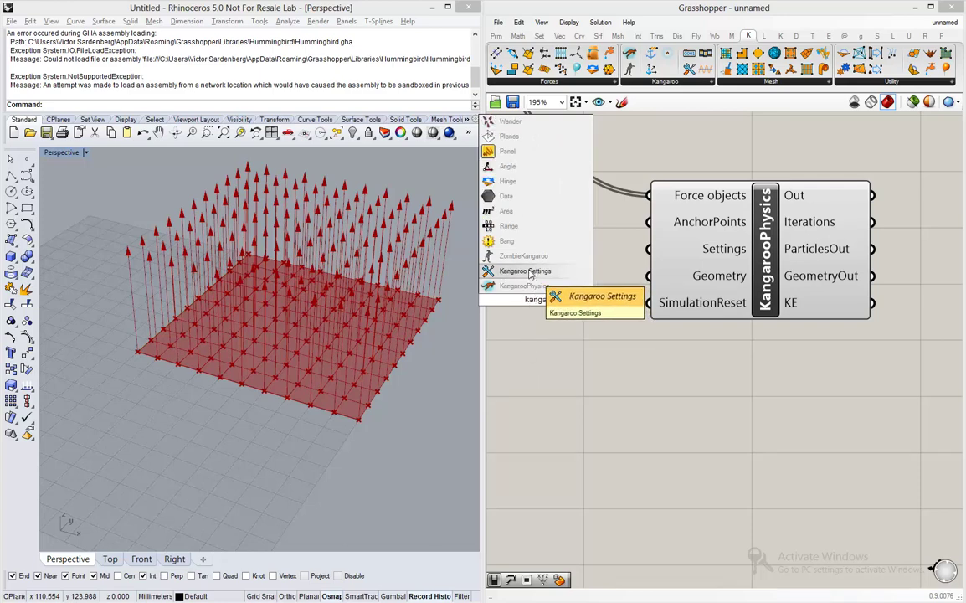
key("Escape")
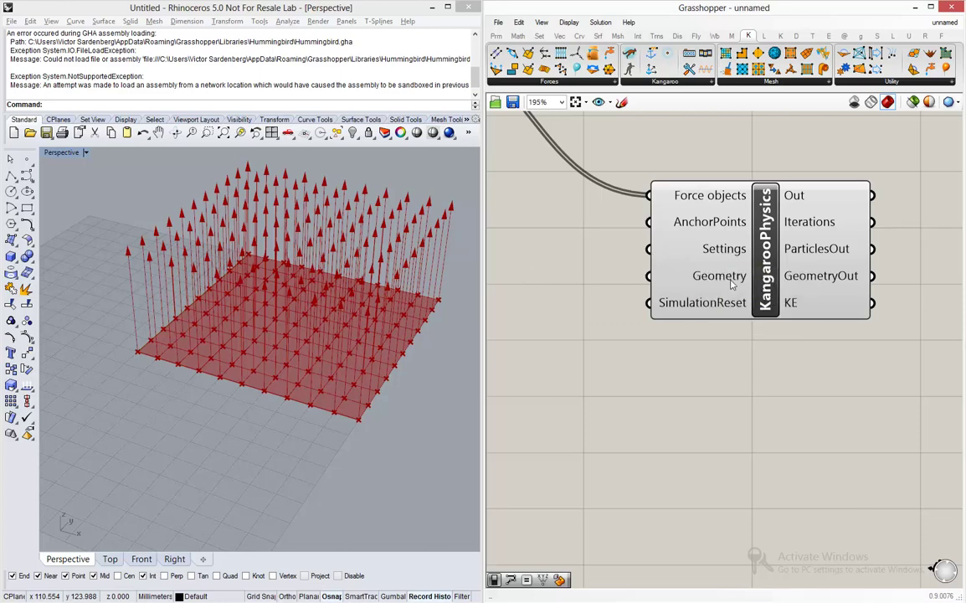
Inspect the KangarooPhysics Geometry input and connect the Mesh Surface's Mesh output to it
mouse_move(729, 283)
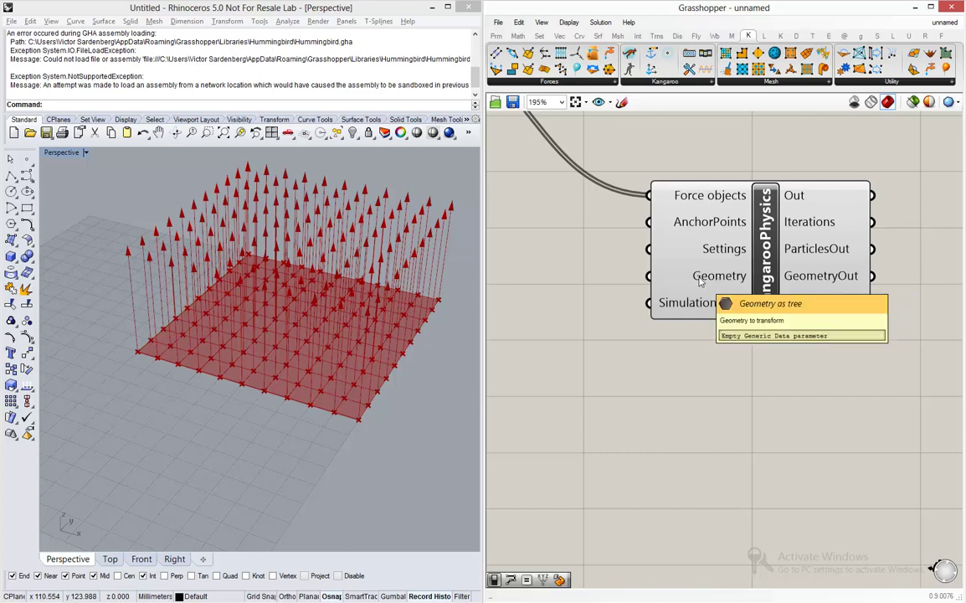
scroll(721, 283, "down", 10)
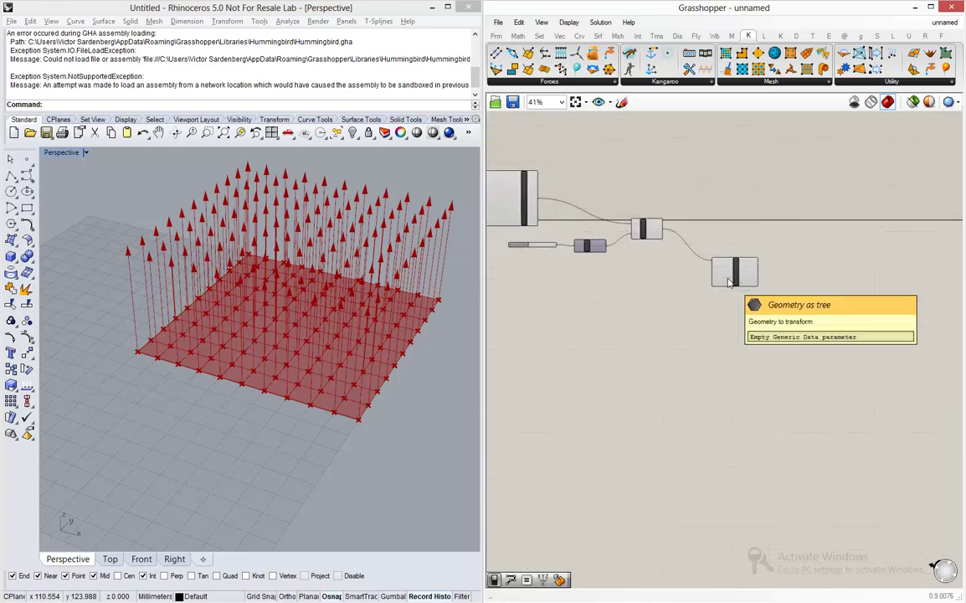
scroll(565, 294, "up", 4)
scroll(566, 292, "up", 5)
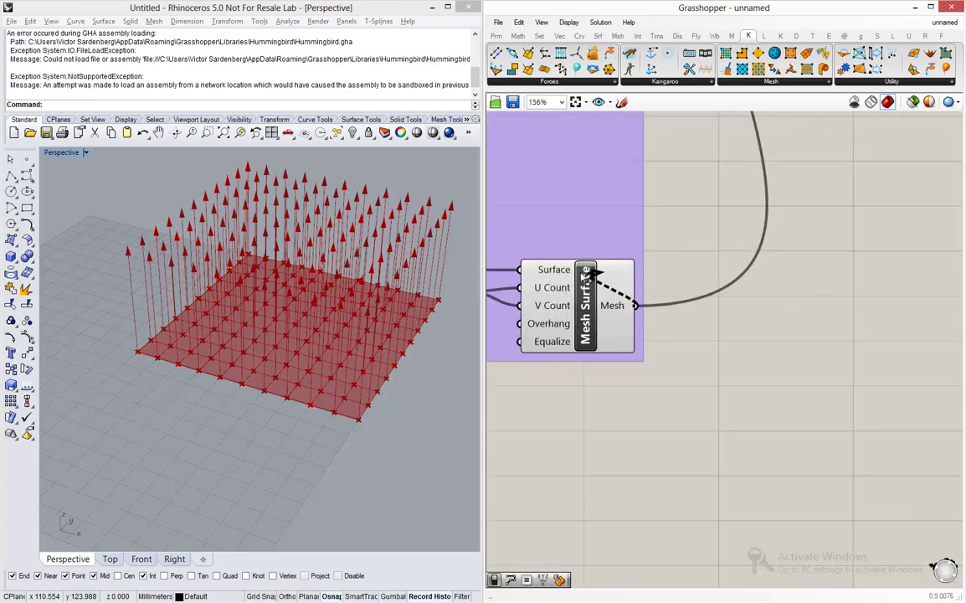
scroll(596, 272, "down", 9)
scroll(719, 285, "up", 7)
left_click_drag(701, 289, 906, 241)
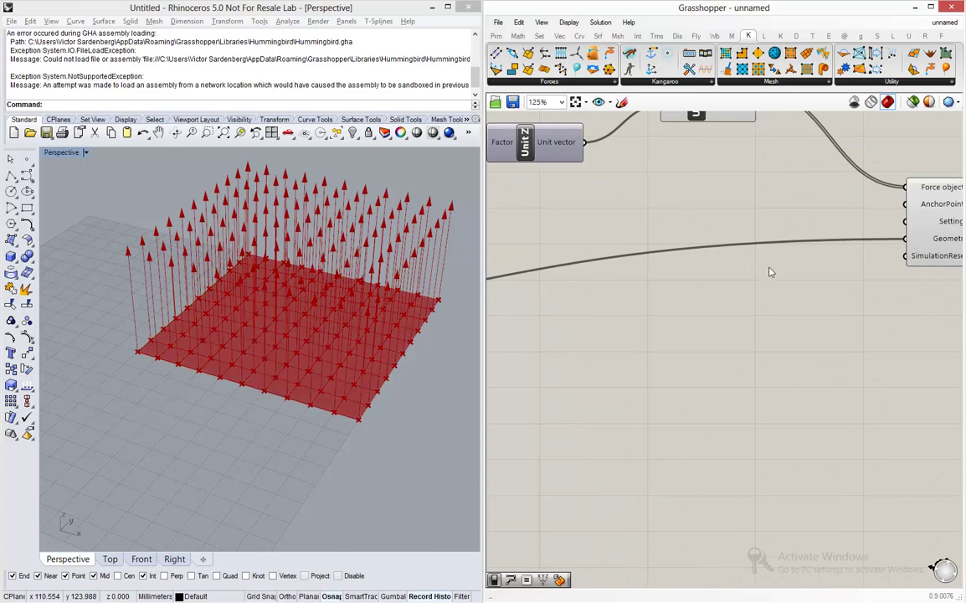
Add a Boolean Toggle set to True, connect it to the KangarooPhysics SimulationReset input, and position it just before that component
scroll(770, 269, "down", 4)
scroll(775, 259, "up", 4)
scroll(766, 286, "up", 5)
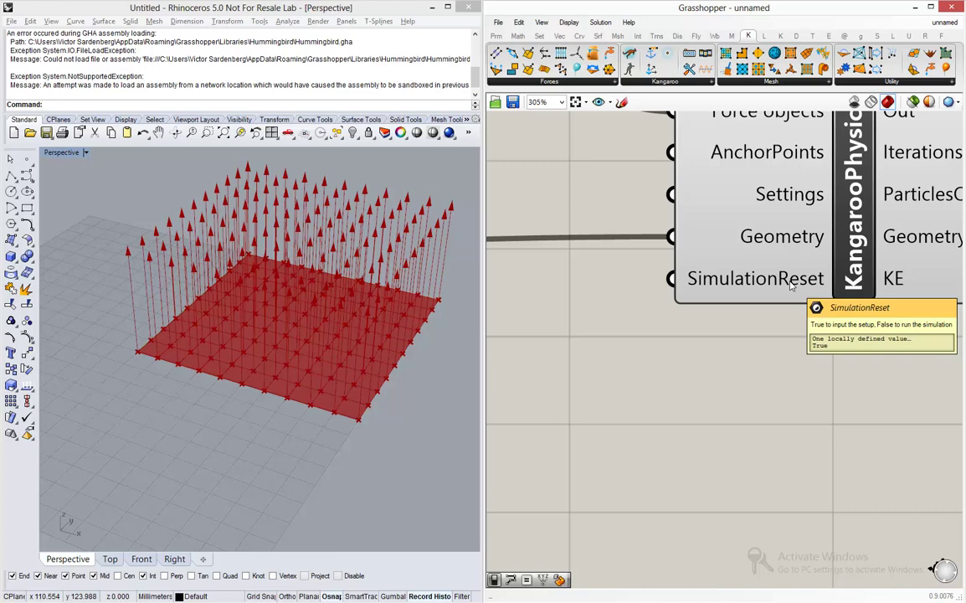
scroll(667, 317, "down", 3)
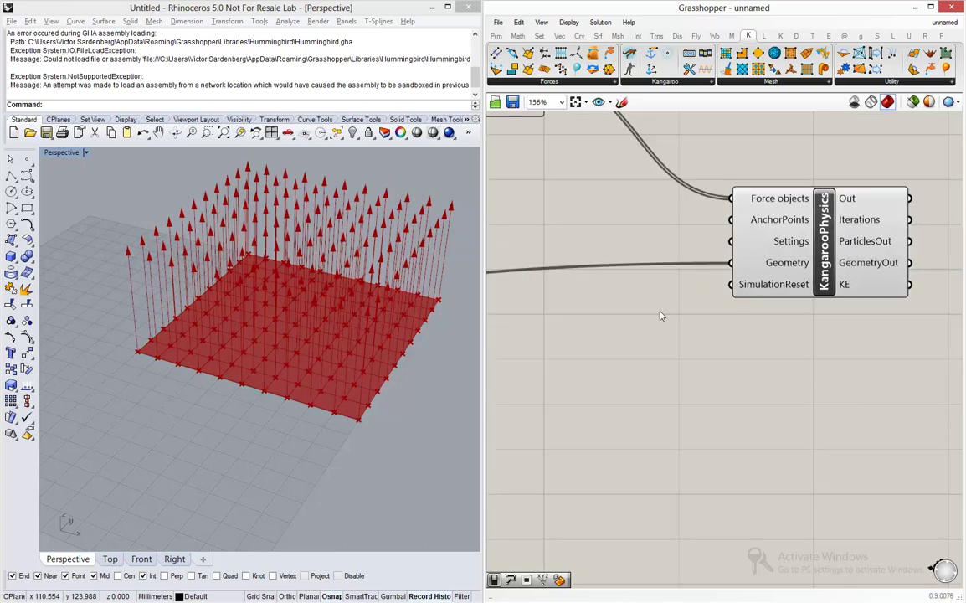
scroll(655, 314, "up", 2)
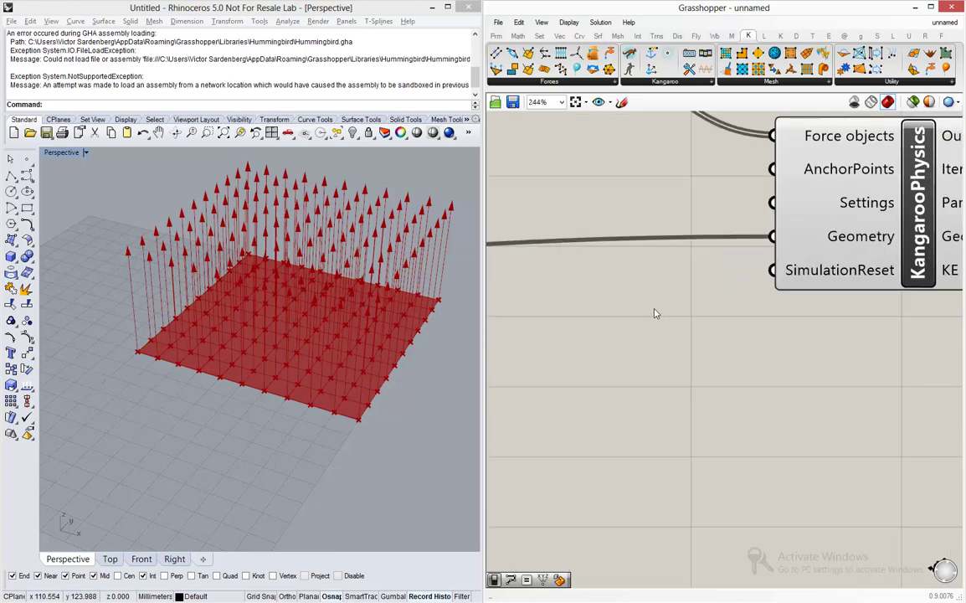
double_click(592, 309)
type("boolean")
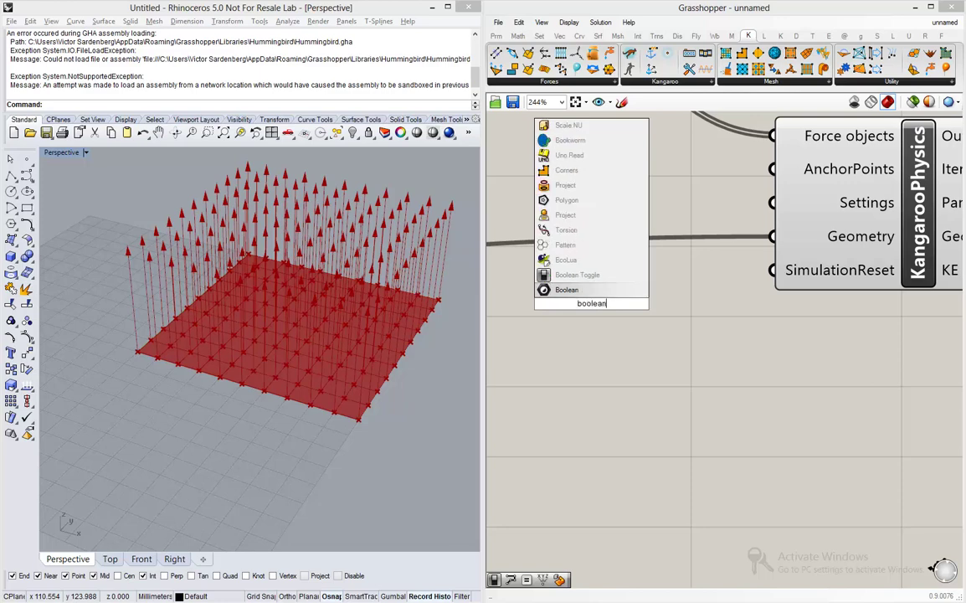
left_click(590, 277)
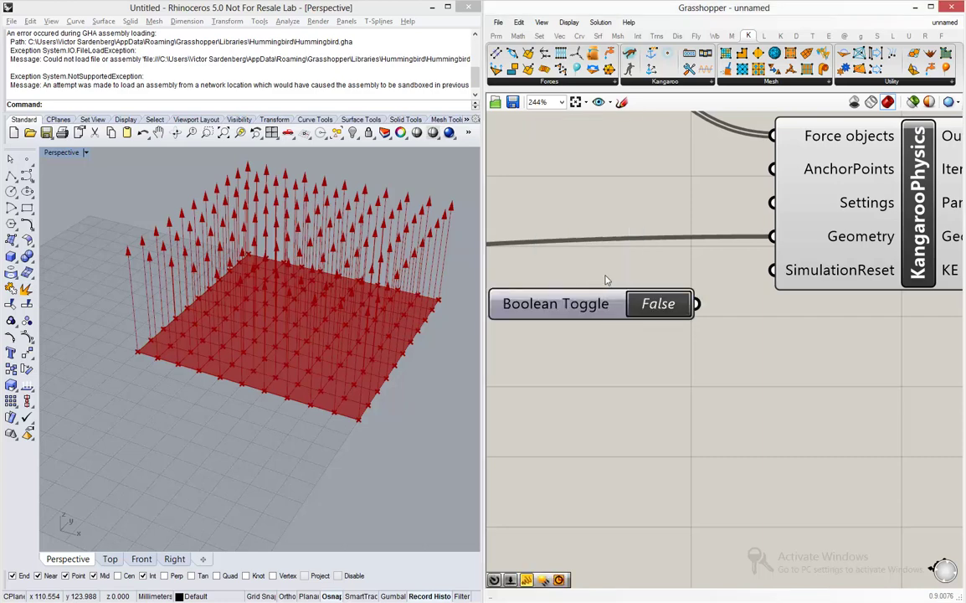
left_click(658, 305)
left_click_drag(709, 301, 771, 272)
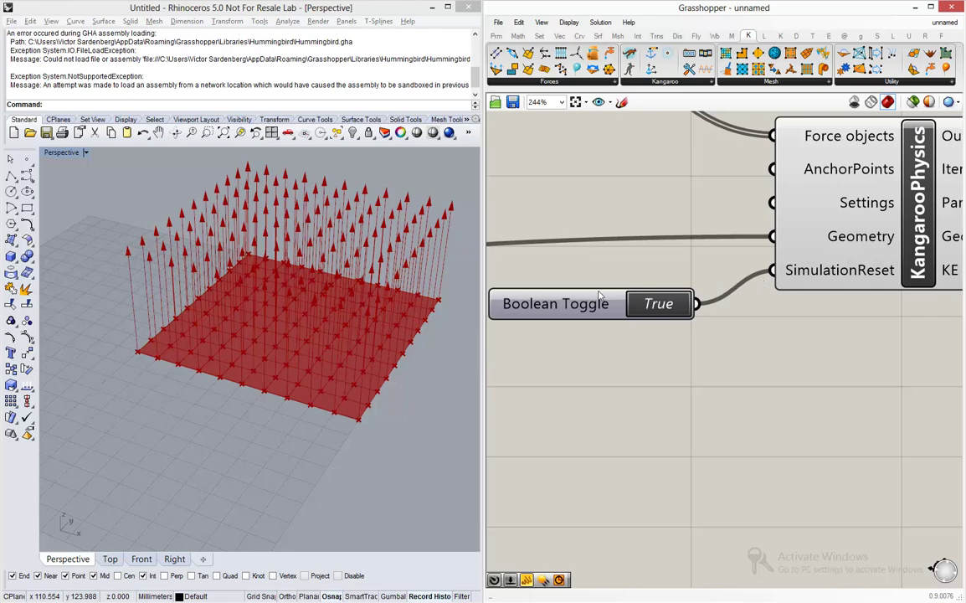
left_click_drag(552, 304, 573, 285)
Turn off the preview of all components except KangarooPhysics, and view the remaining mesh from a low angle
scroll(829, 280, "down", 8)
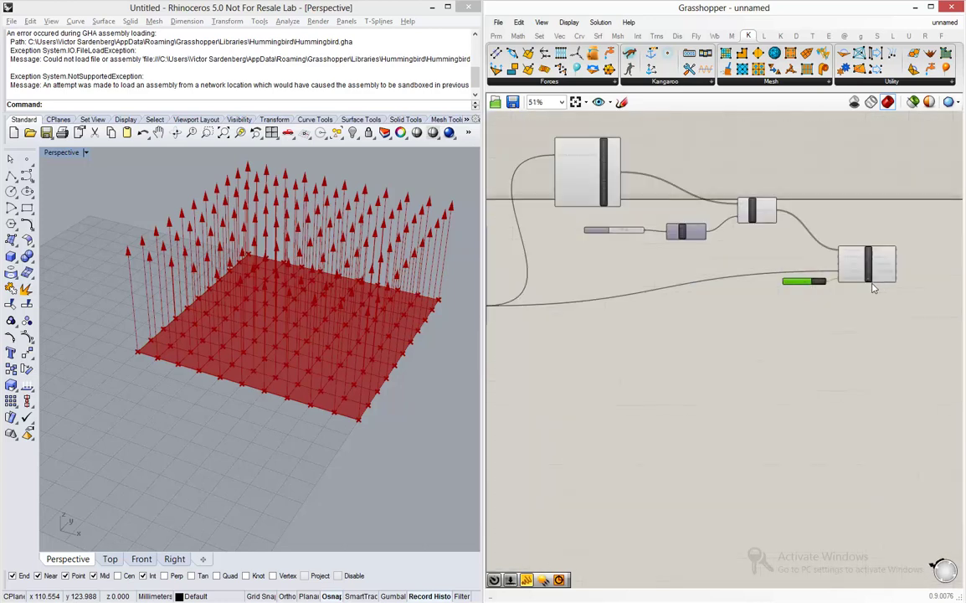
key("ctrl+a")
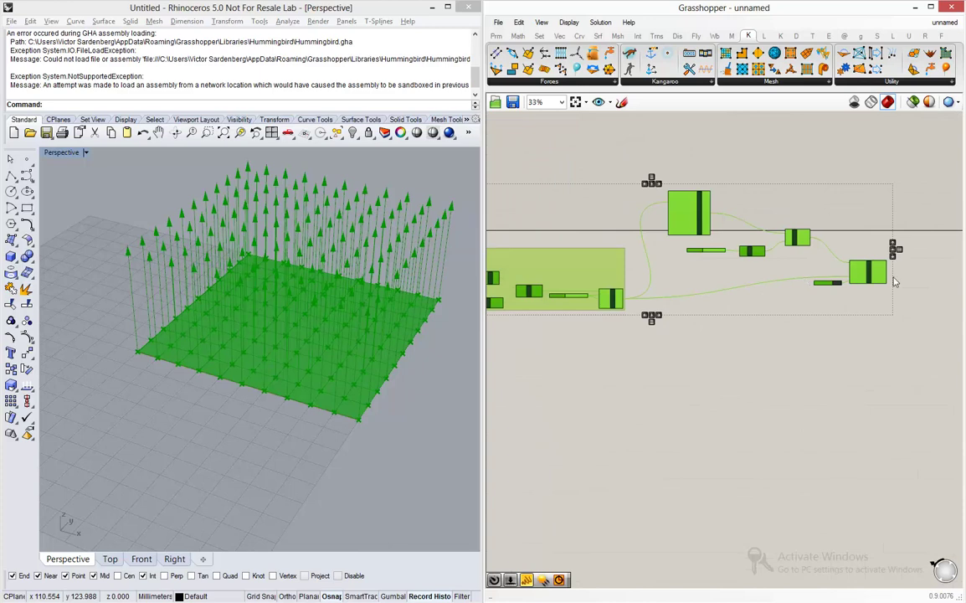
scroll(802, 251, "up", 4)
left_click(765, 250)
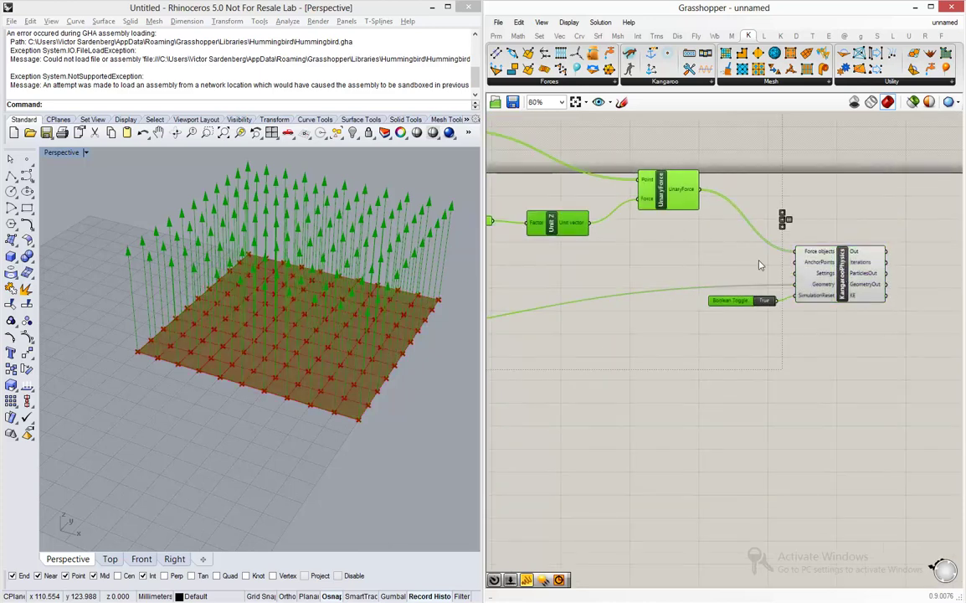
middle_click(742, 257)
left_click(779, 219)
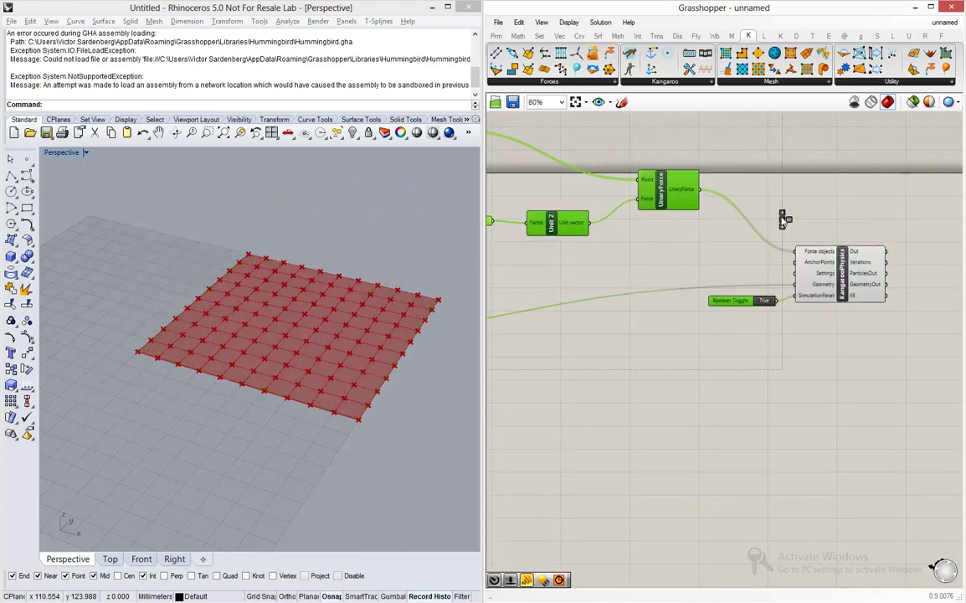
right_click_drag(388, 334, 411, 372)
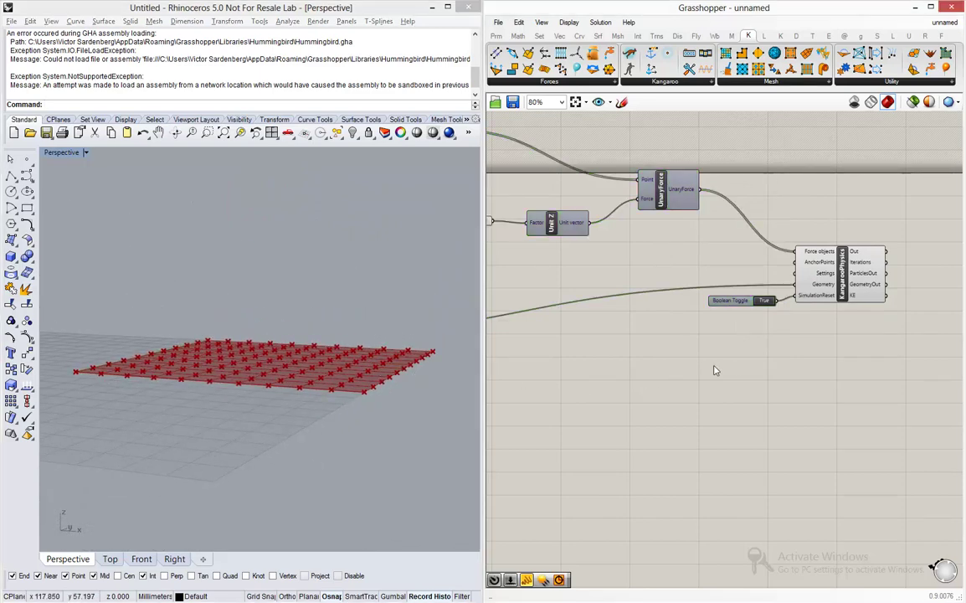
Switch the Boolean Toggle between True and False several times to advance the simulation, leave it at False, and view the mesh from higher up
scroll(762, 303, "up", 6)
scroll(732, 305, "up", 1)
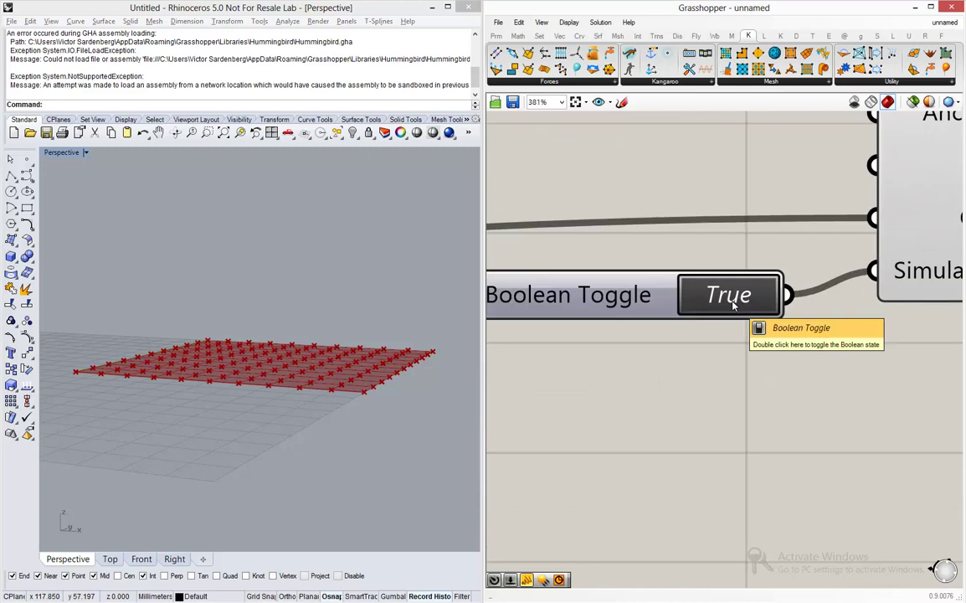
double_click(733, 302)
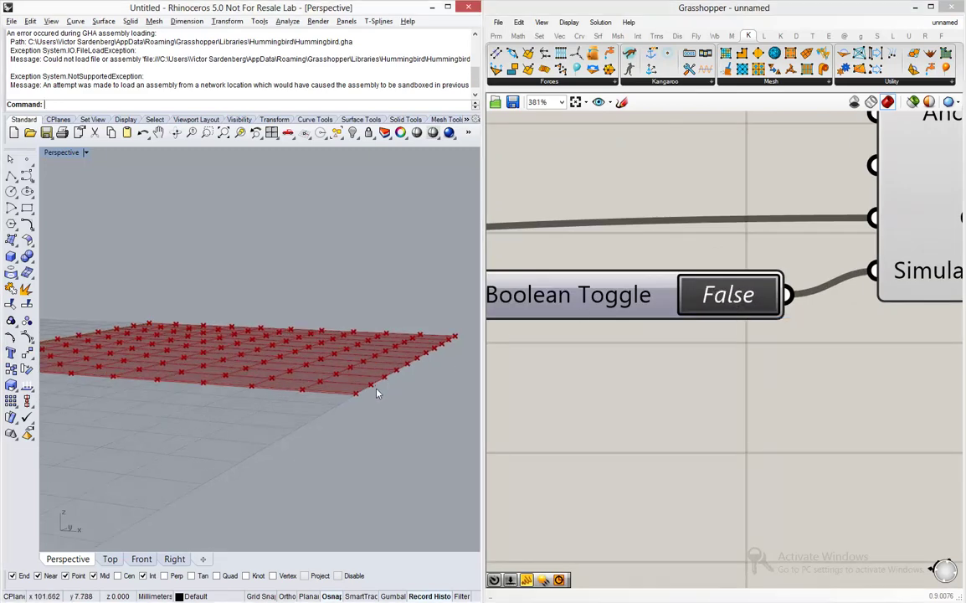
double_click(745, 295)
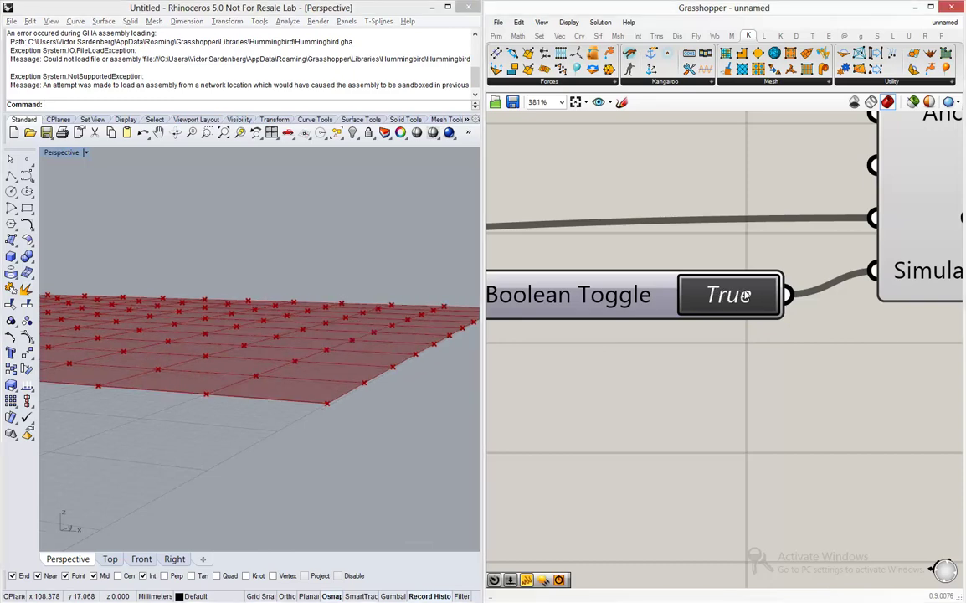
double_click(746, 296)
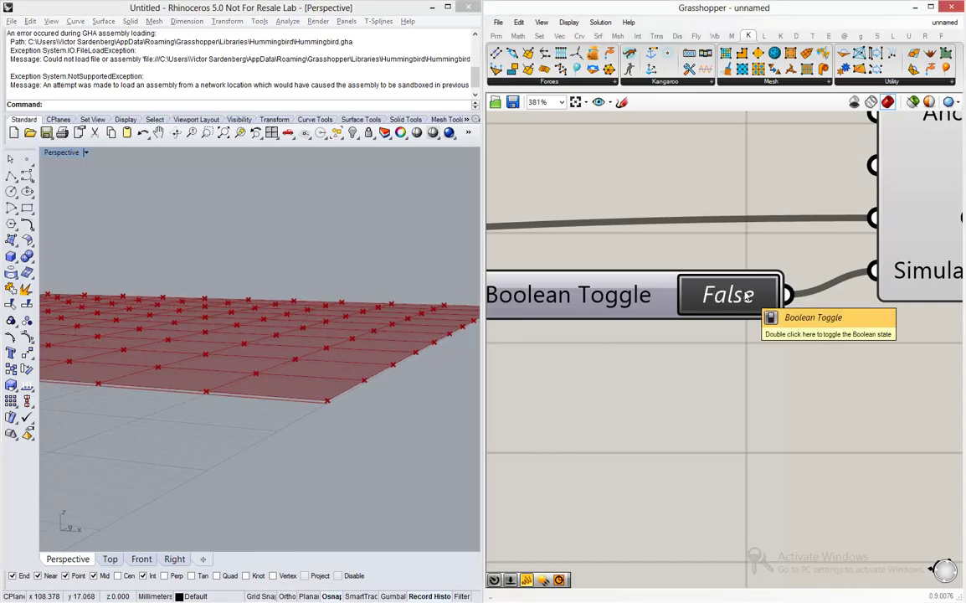
double_click(746, 296)
double_click(746, 295)
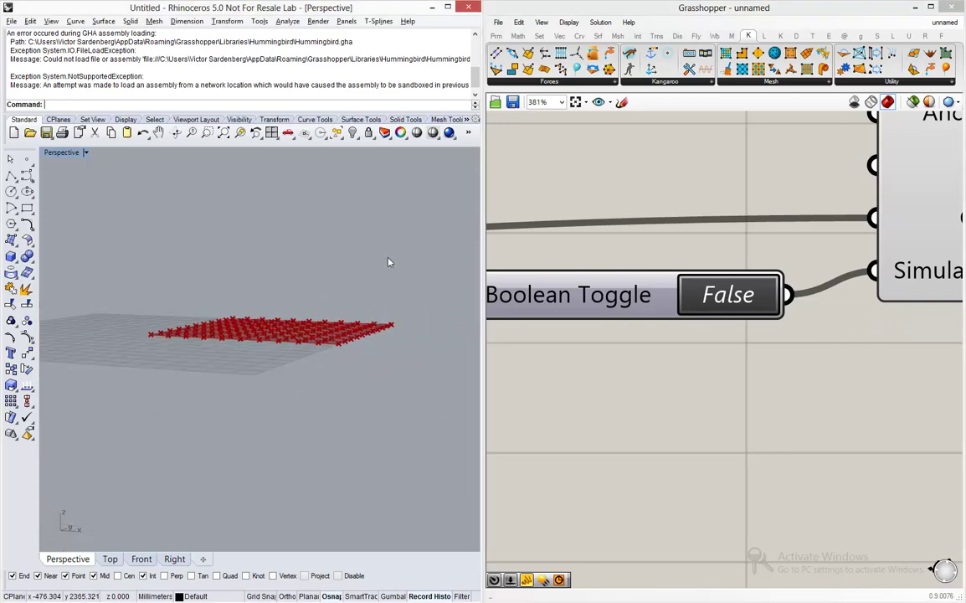
right_click_drag(390, 263, 369, 304)
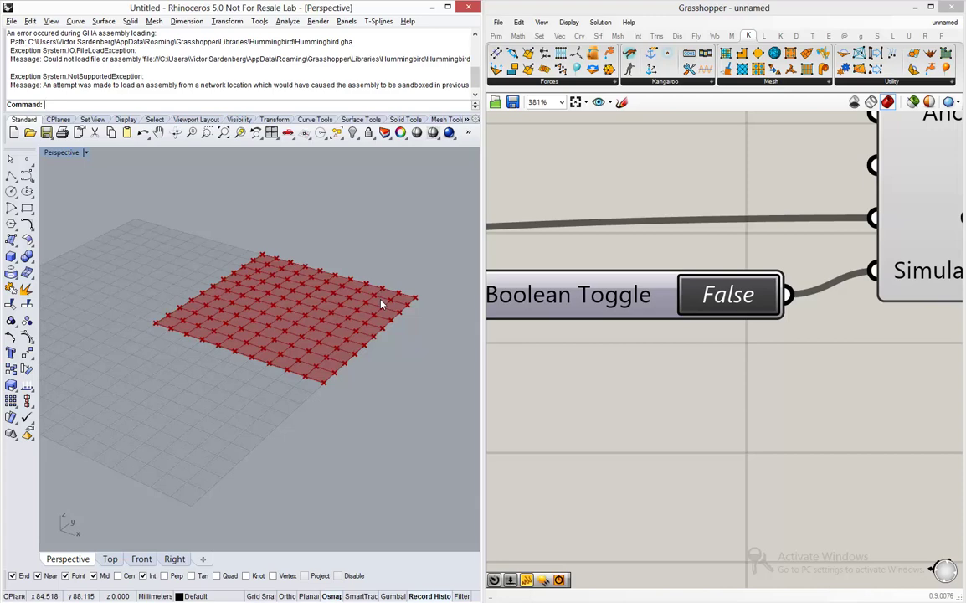
Add a Timer with a 1-second interval below KangarooPhysics and assign KangarooPhysics as its target
scroll(586, 301, "down", 3)
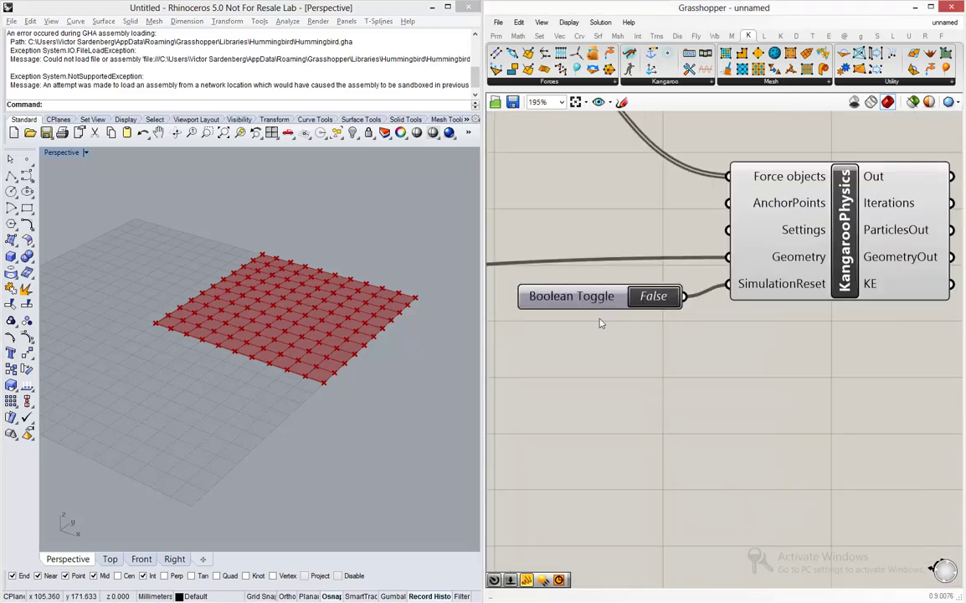
scroll(596, 307, "down", 2)
scroll(787, 251, "up", 4)
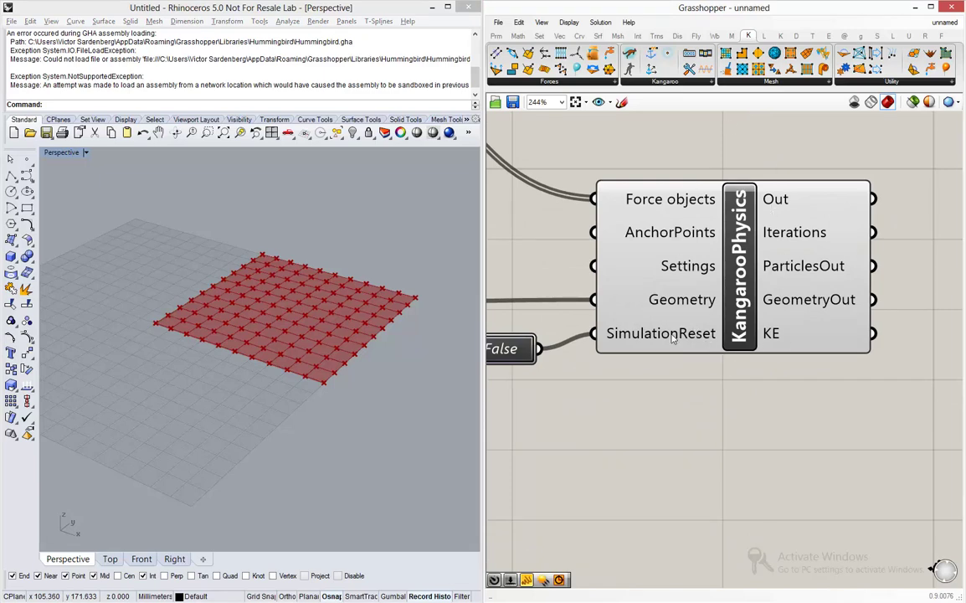
scroll(735, 168, "down", 3)
scroll(766, 244, "up", 2)
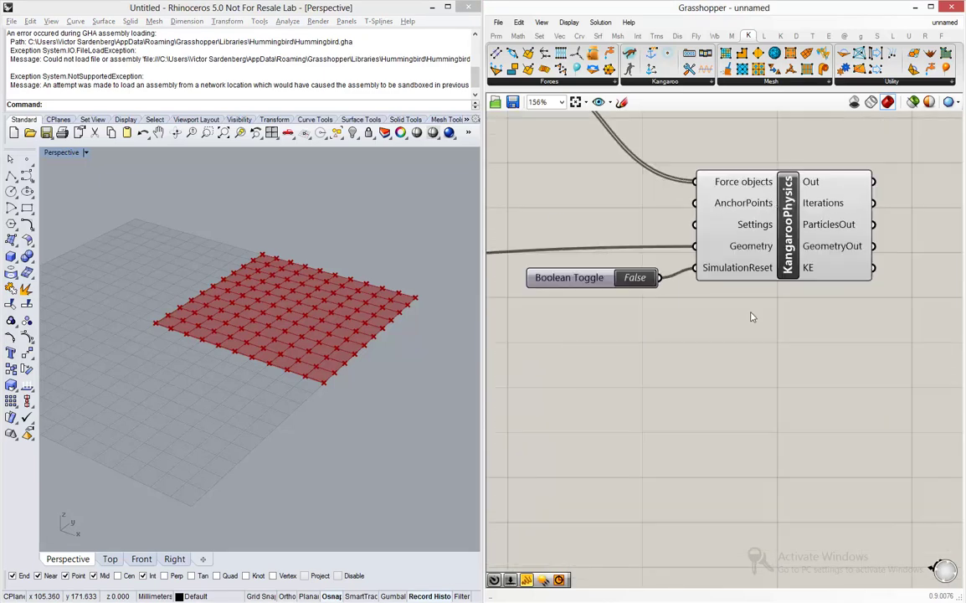
double_click(669, 316)
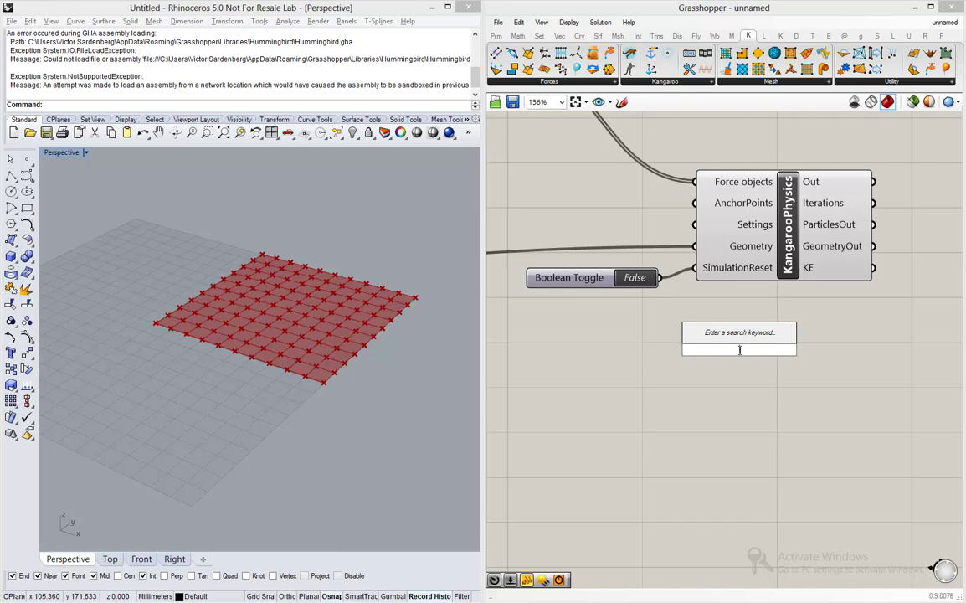
type("timer")
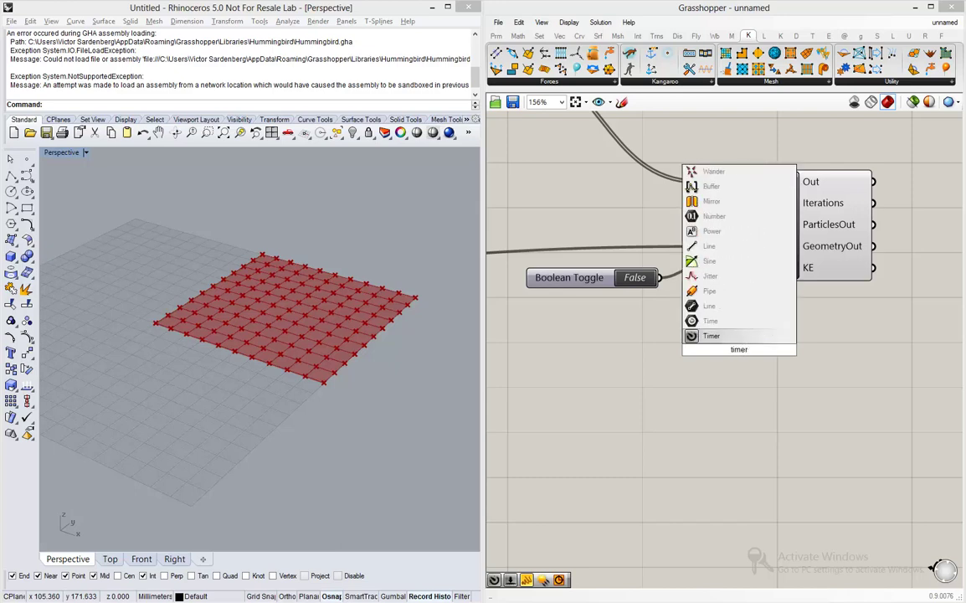
key("Return")
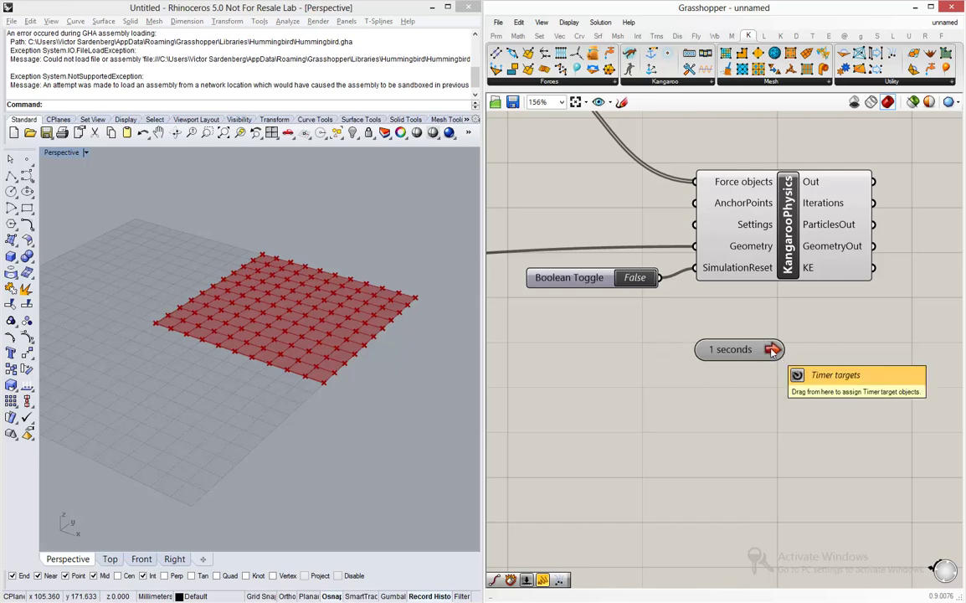
left_click_drag(773, 352, 808, 226)
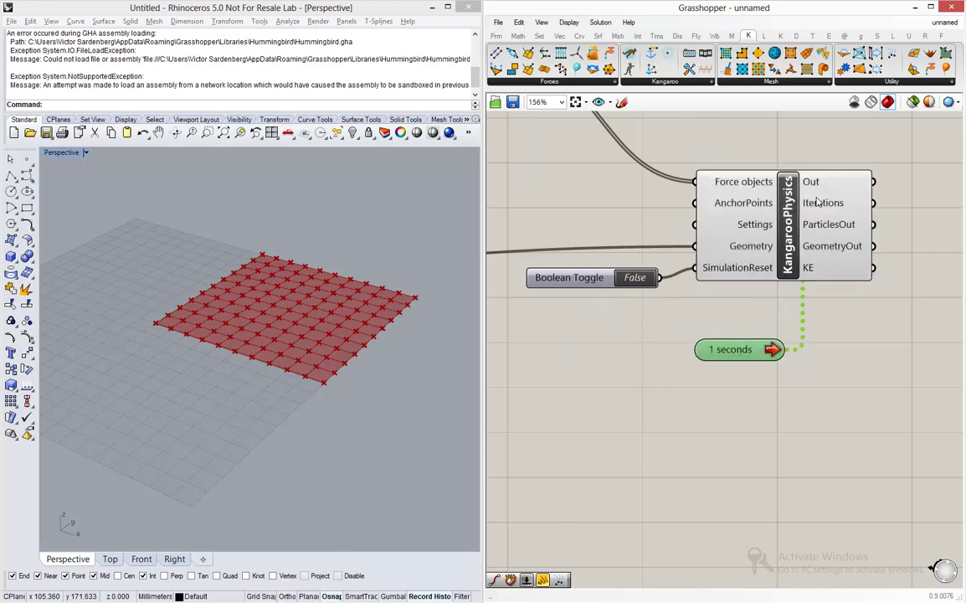
left_click(740, 306)
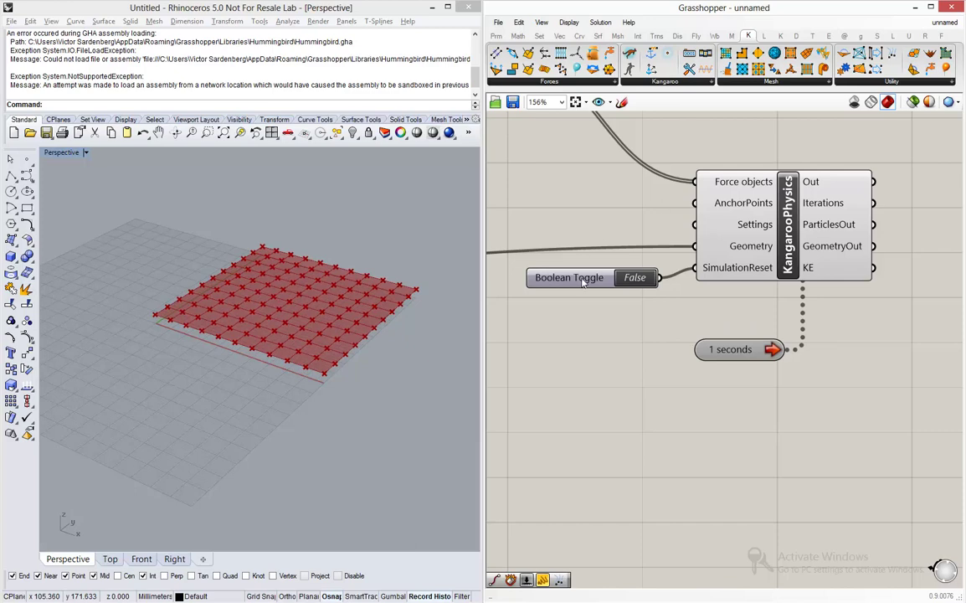
View the moving mesh from a low angle, reset the simulation by setting the Boolean Toggle to True, and disable the Timer
scroll(248, 310, "down", 3)
right_click_drag(248, 310, 295, 267)
scroll(255, 287, "up", 3)
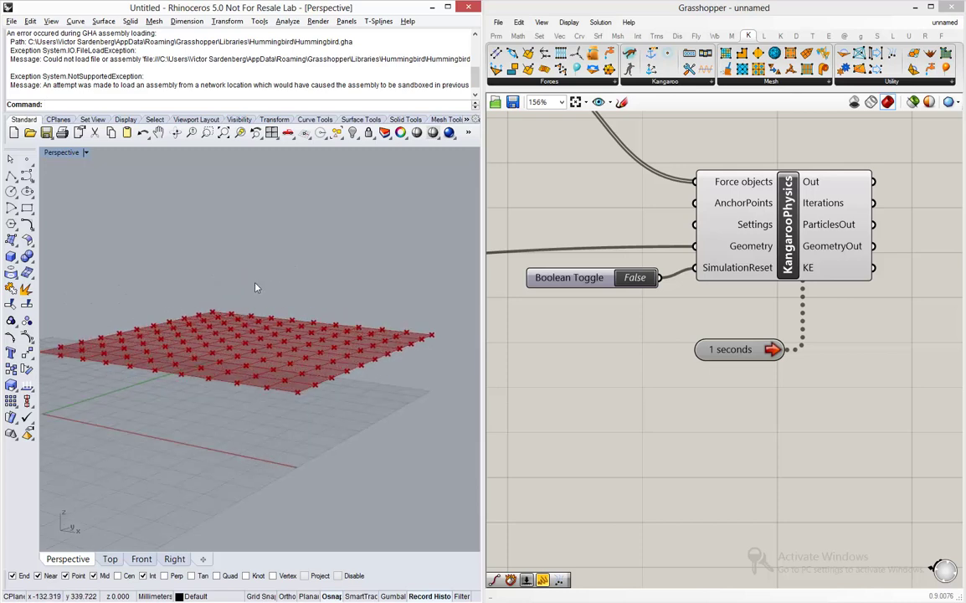
scroll(310, 294, "down", 3)
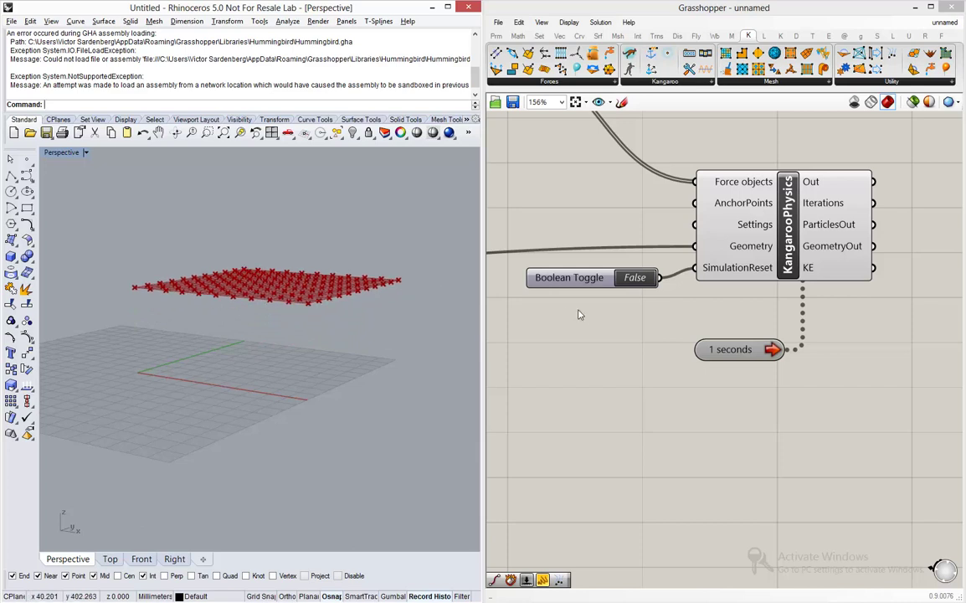
left_click(634, 279)
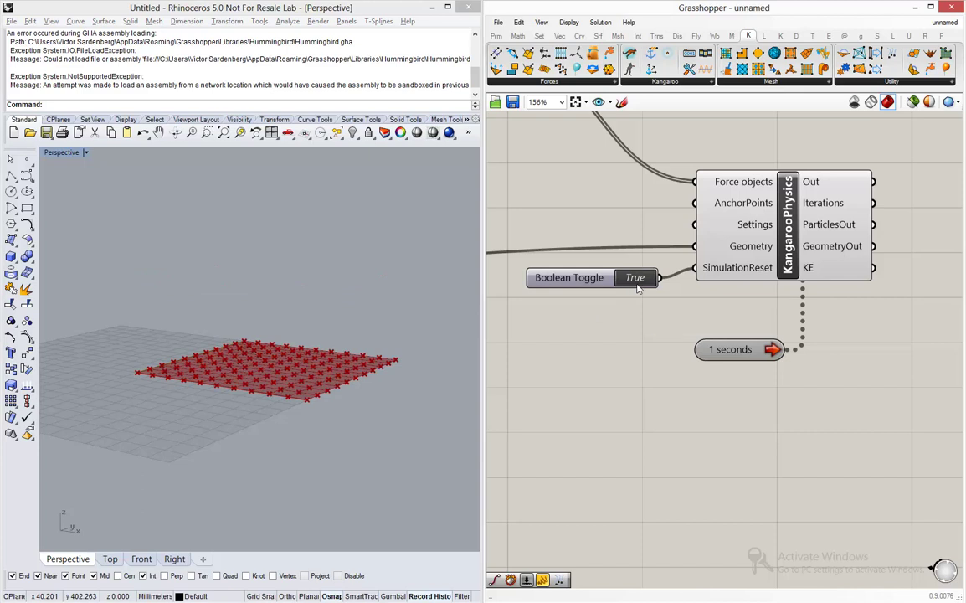
left_click(635, 283)
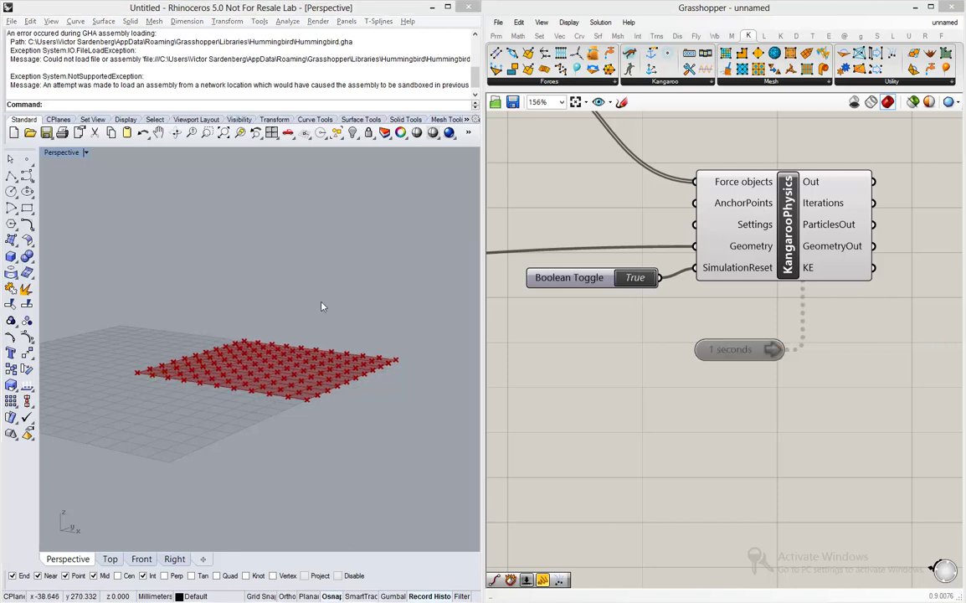
Enable the Timer, run the simulation with the Boolean Toggle at False, and disable the Timer again once the mesh is above the ground plane
left_click(323, 306)
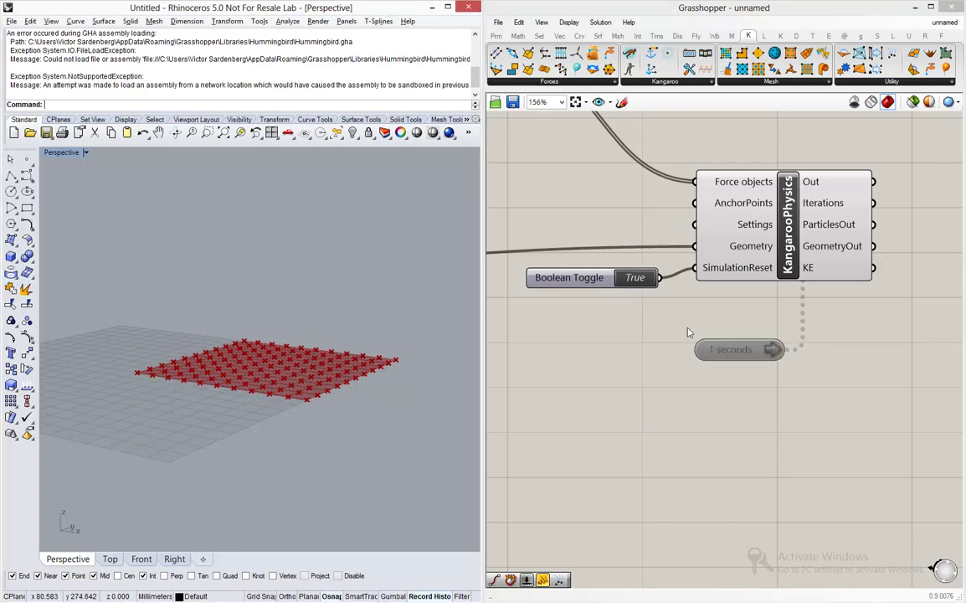
double_click(707, 348)
left_click(632, 279)
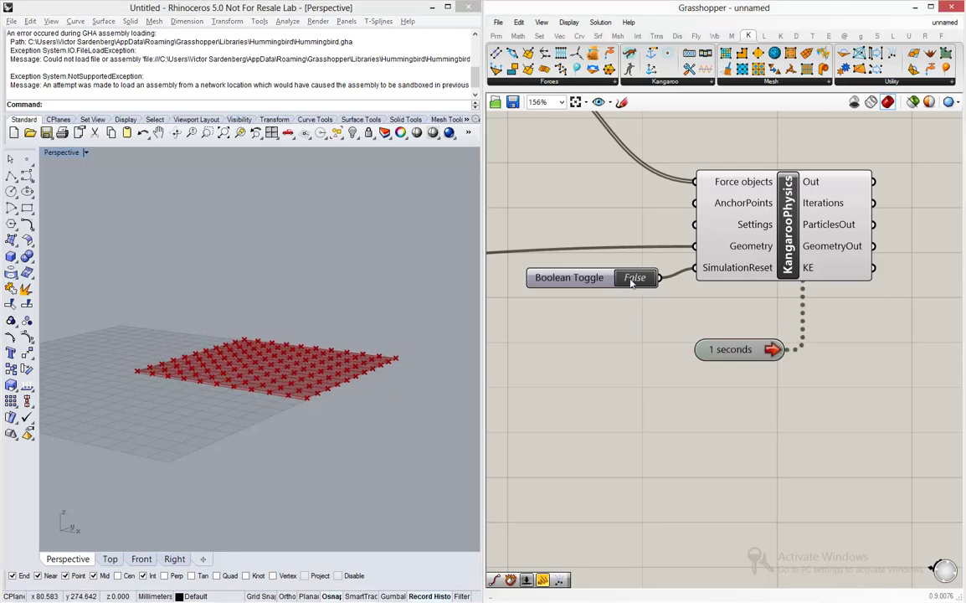
right_click_drag(353, 270, 347, 327)
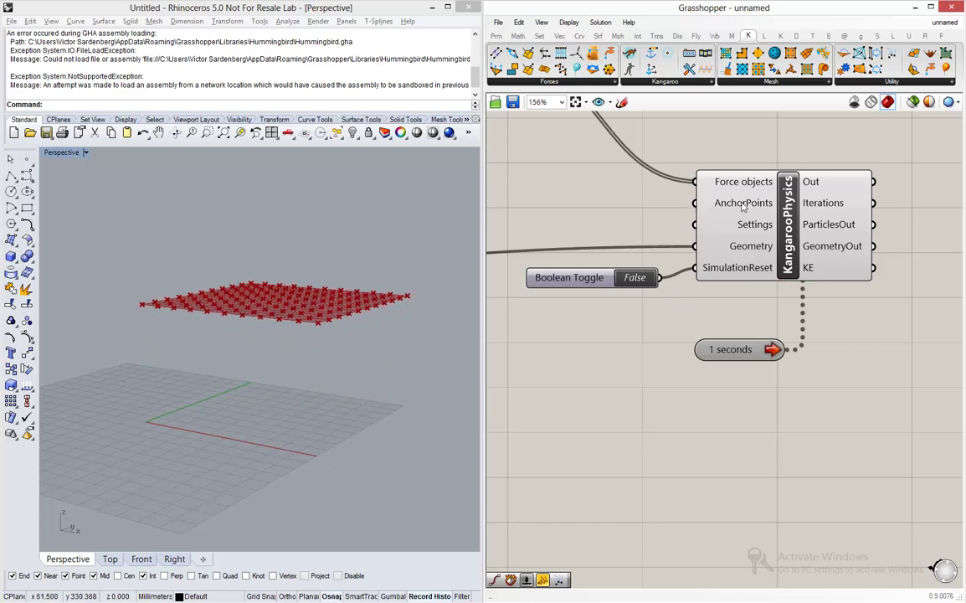
double_click(738, 350)
Turn on the preview of the Extrude component in the CRIACAO DE MALHA group
scroll(844, 350, "down", 3)
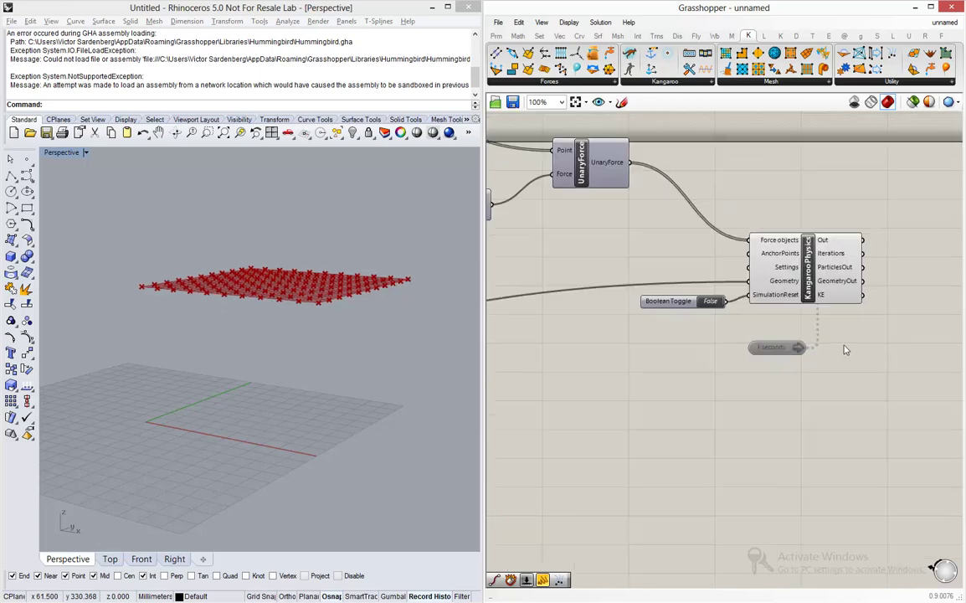
scroll(844, 350, "down", 4)
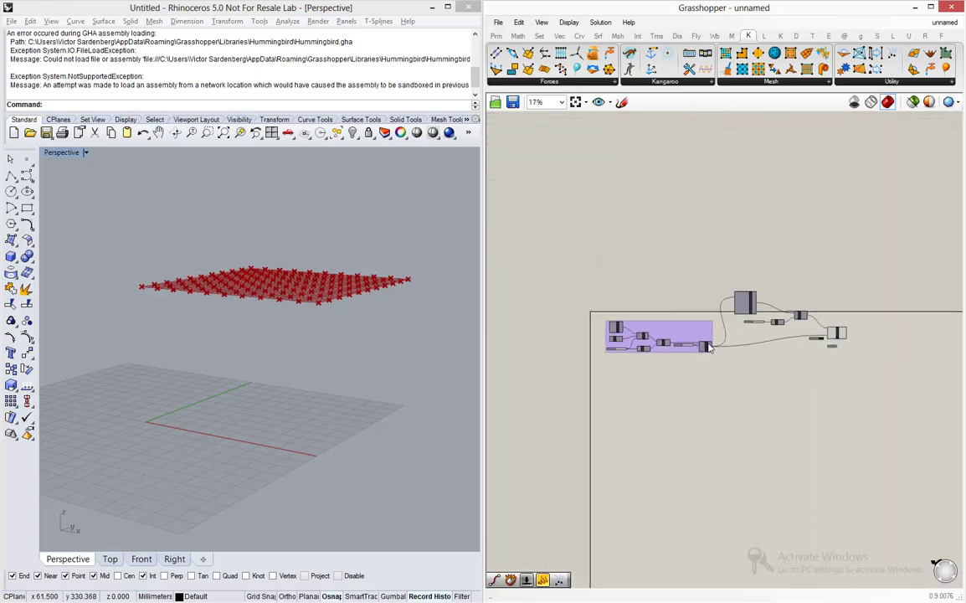
scroll(672, 349, "up", 2)
scroll(617, 339, "up", 4)
left_click(603, 338)
middle_click(604, 338)
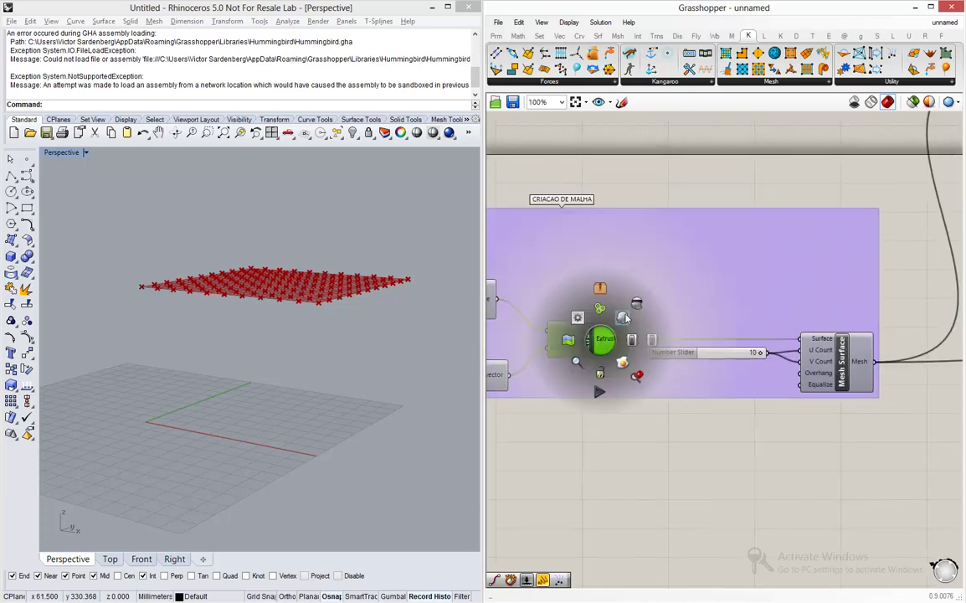
left_click(627, 318)
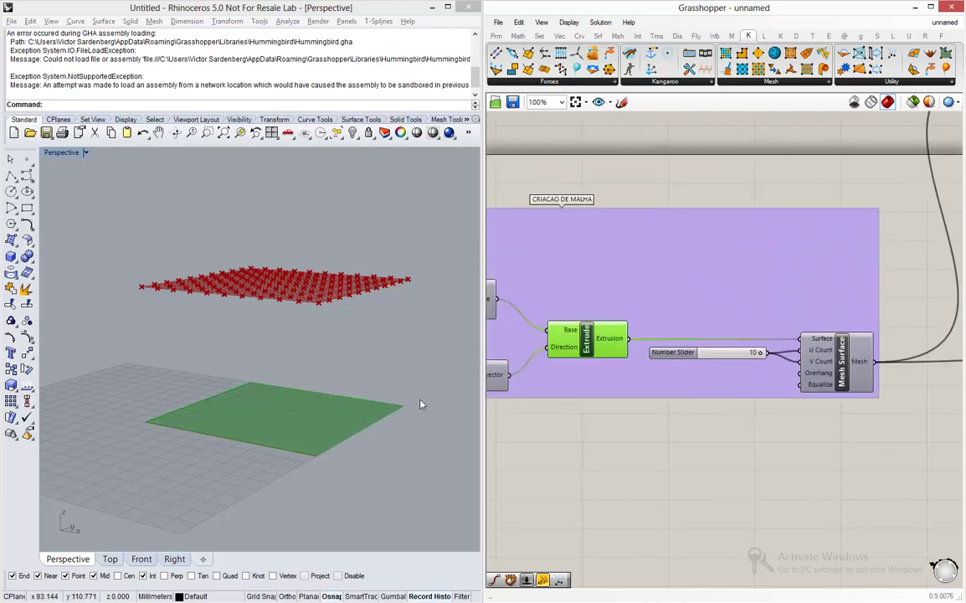
left_click(574, 428)
scroll(576, 425, "down", 1)
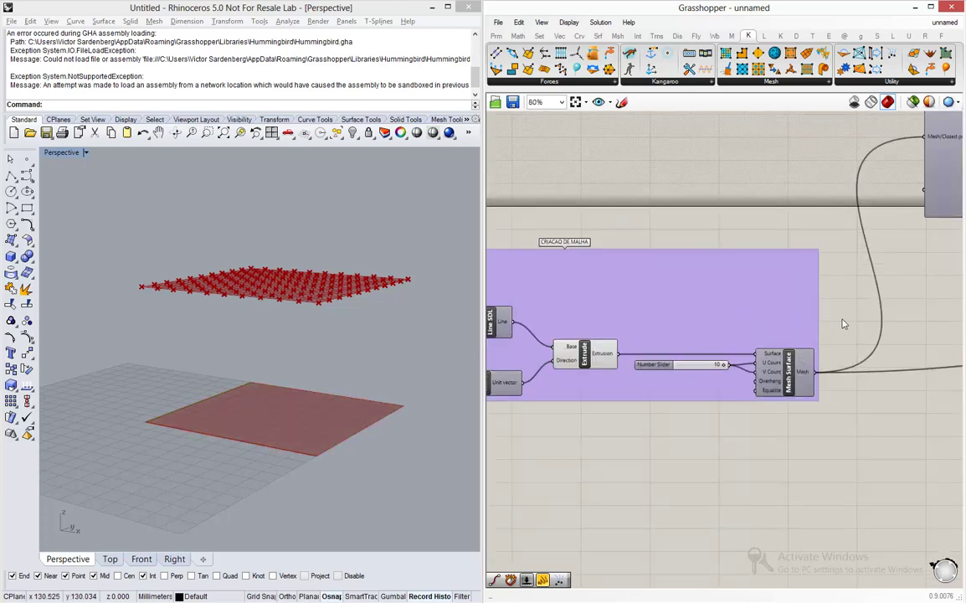
Add a Brep Wireframe component below Mesh Surface and connect Extrude's Extrusion output to its Brep input
double_click(766, 451)
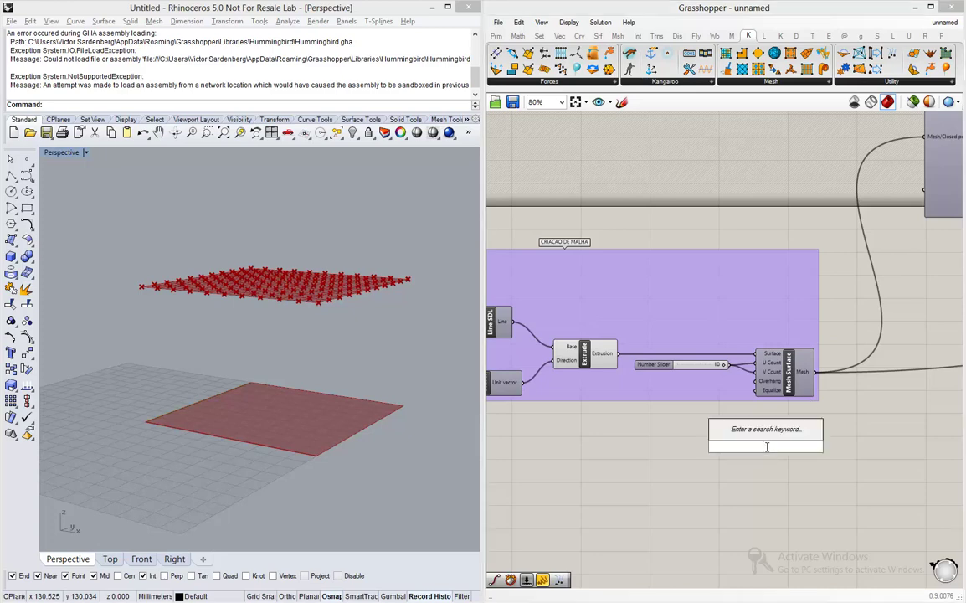
type("wire")
key("Return")
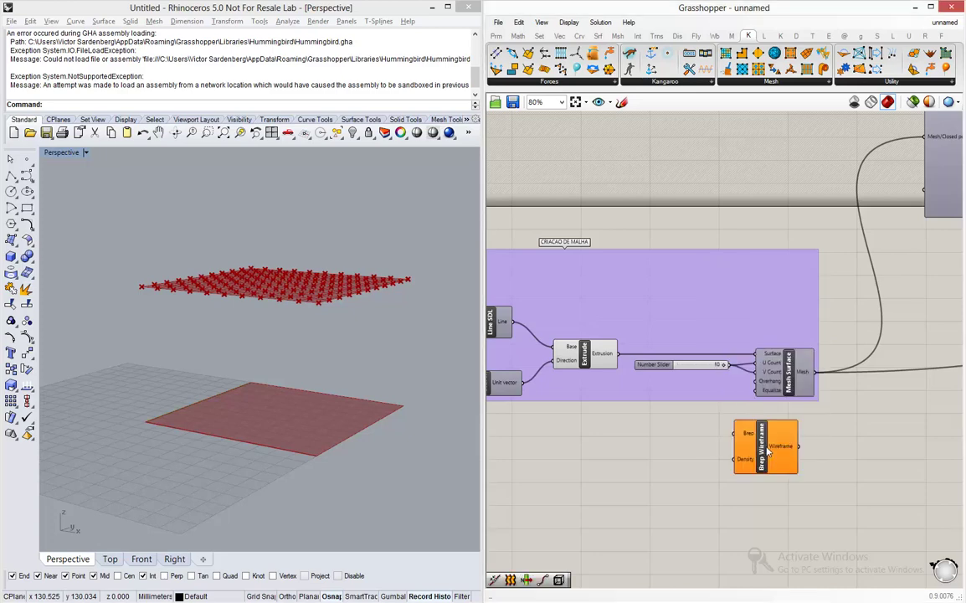
left_click_drag(620, 355, 770, 450)
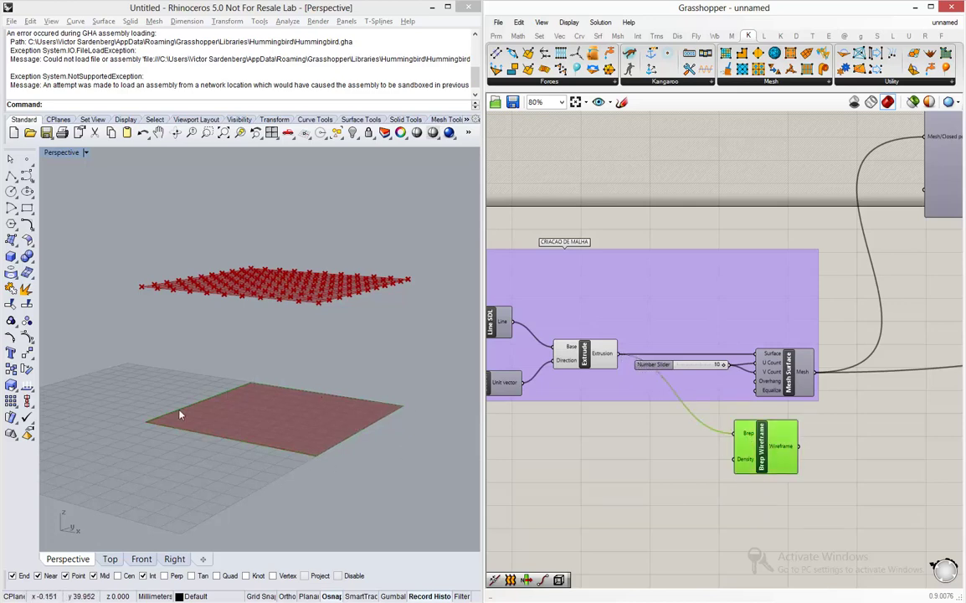
Add an End Points component beside Brep Wireframe and connect the Wireframe output to its Curve input
right_click_drag(852, 485, 755, 457)
double_click(753, 452)
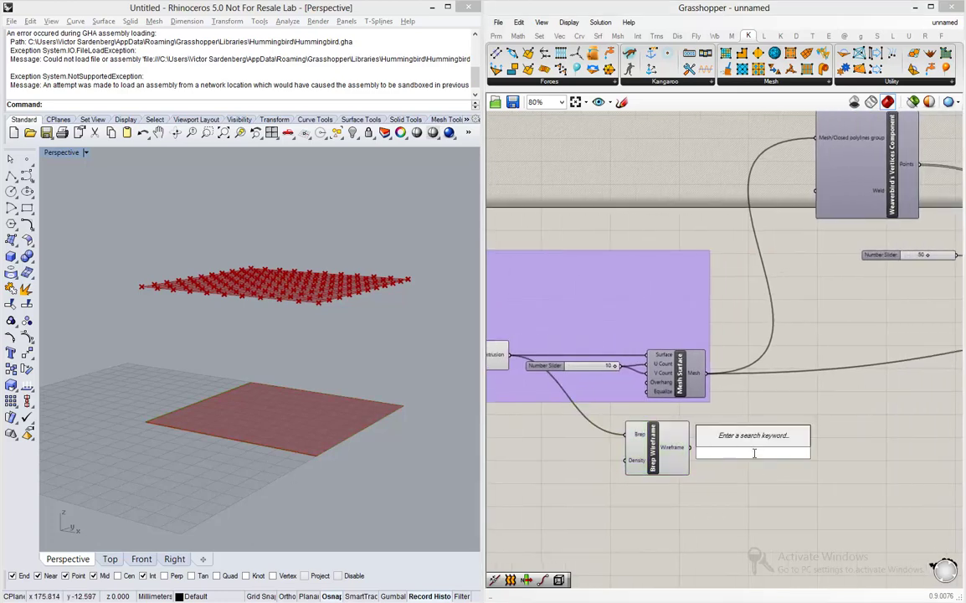
type("end")
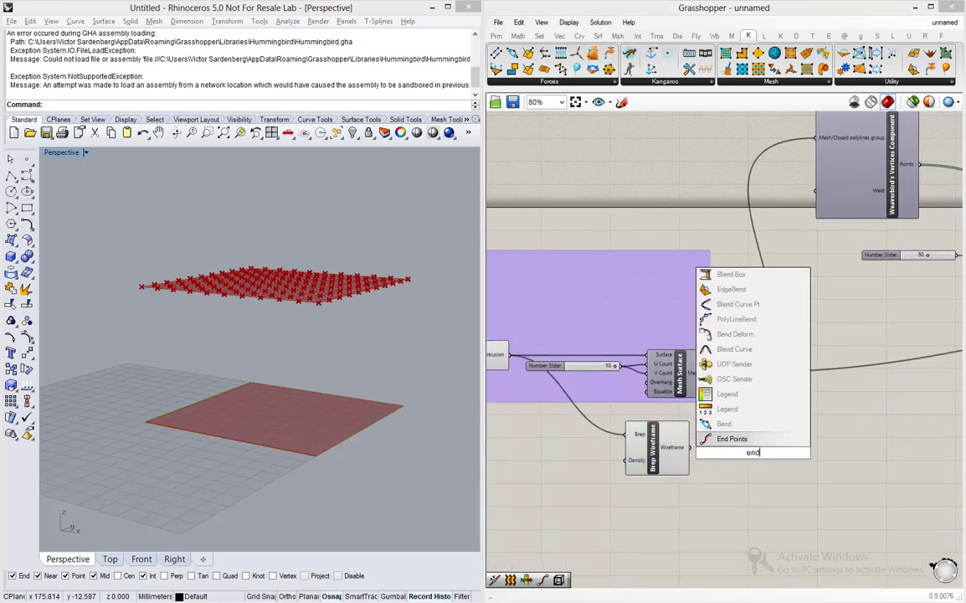
left_click(751, 440)
left_click_drag(694, 454, 732, 453)
left_click(742, 458)
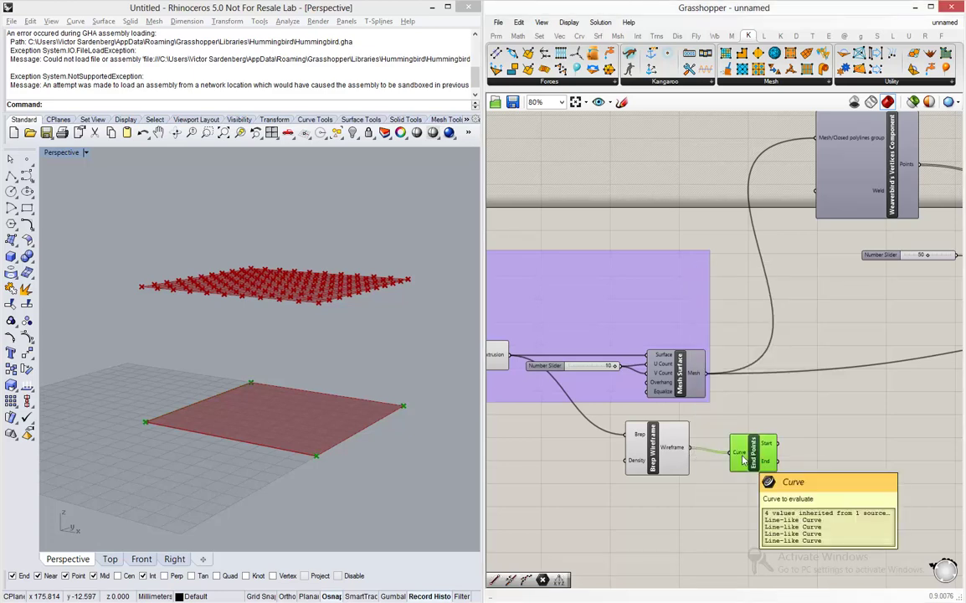
left_click(761, 501)
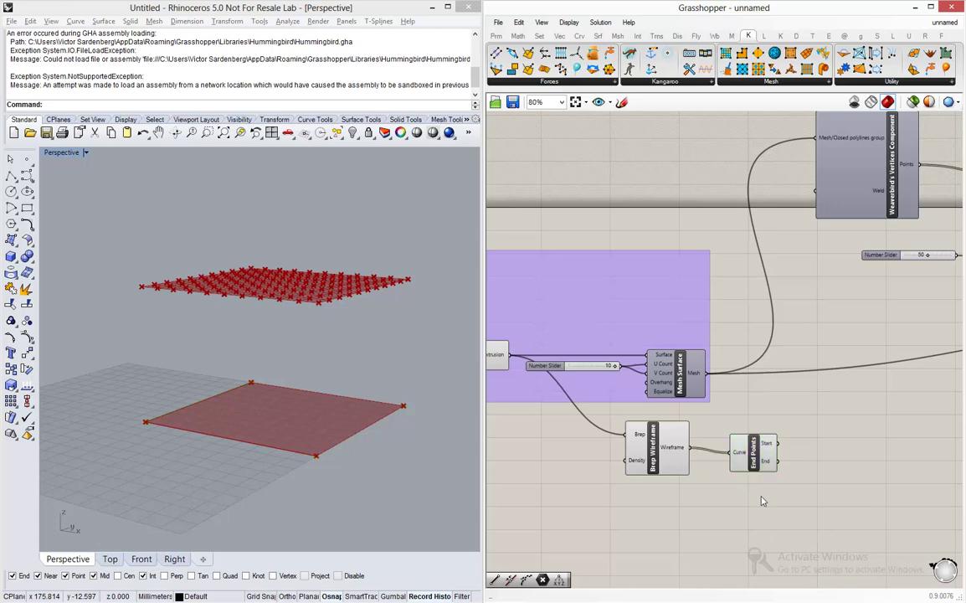
Group Brep Wireframe and End Points and move the group between Mesh Surface and KangarooPhysics, below the Unit Z component
left_click_drag(785, 503, 624, 429)
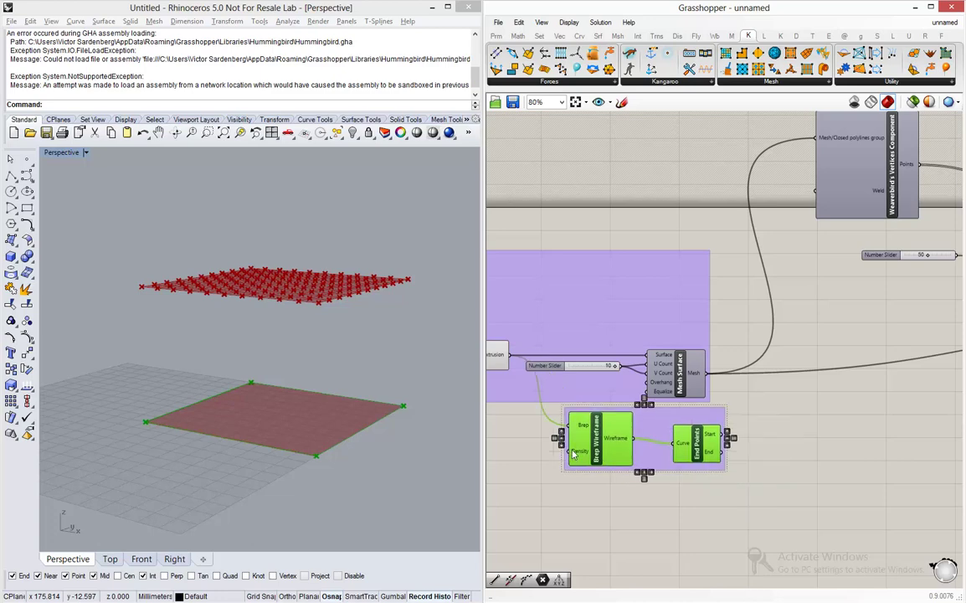
scroll(728, 433, "down", 5)
scroll(729, 433, "up", 4)
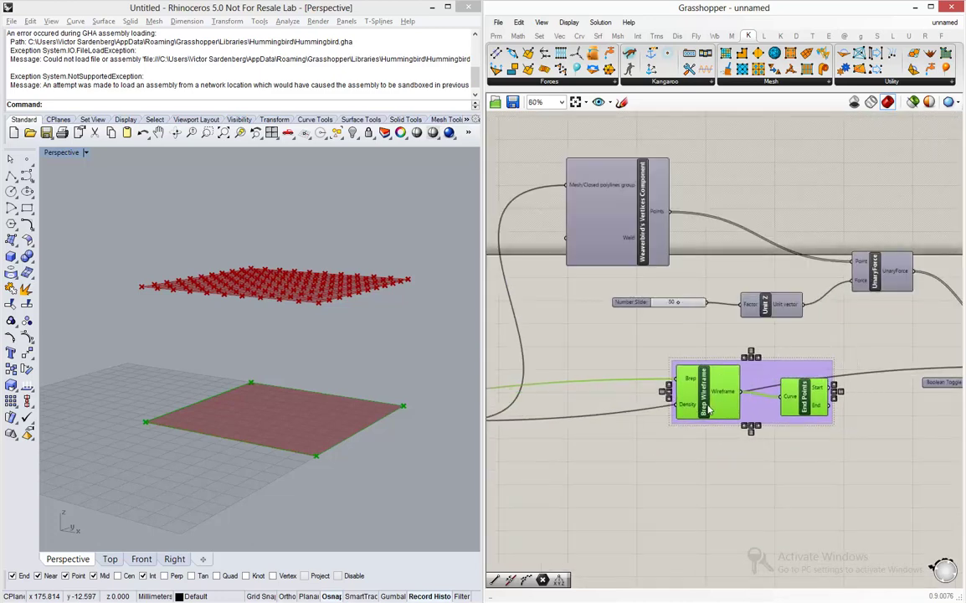
scroll(737, 410, "down", 4)
scroll(800, 382, "up", 2)
scroll(799, 382, "up", 1)
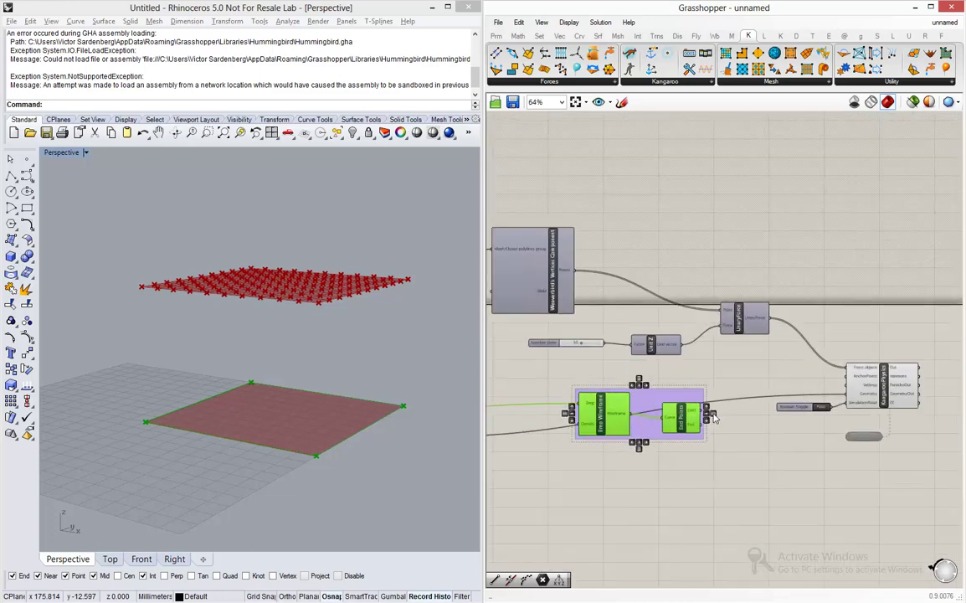
Connect End Points' Start output to KangarooPhysics' AnchorPoints input and set the Boolean Toggle to True
left_click_drag(708, 419, 847, 375)
left_click(783, 377)
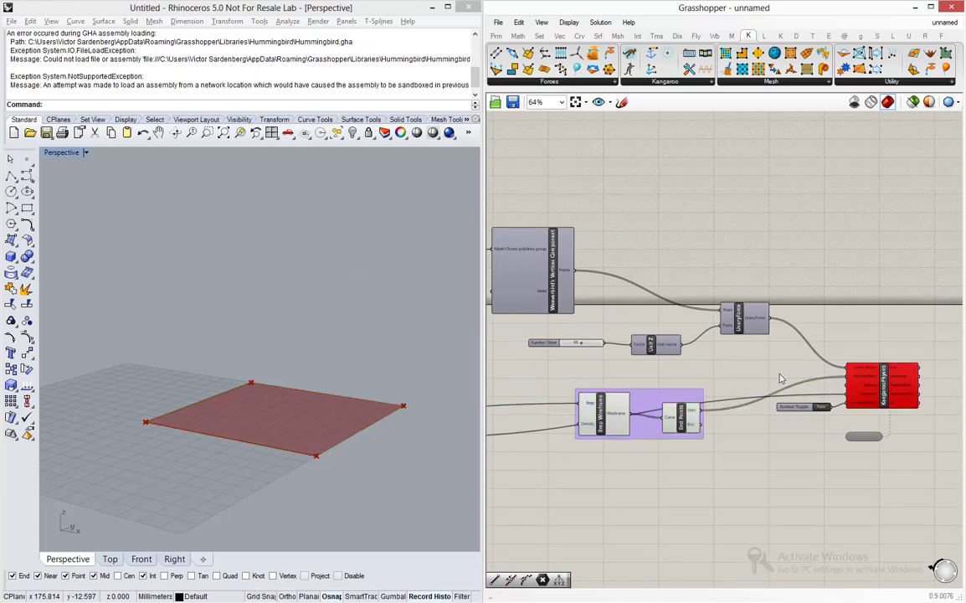
scroll(923, 395, "up", 2)
scroll(933, 401, "up", 2)
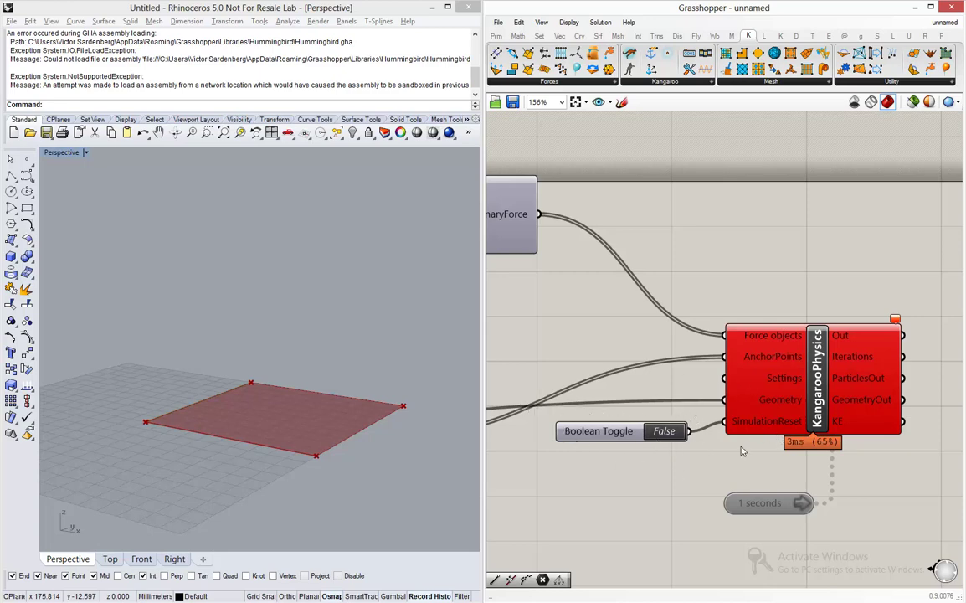
double_click(662, 440)
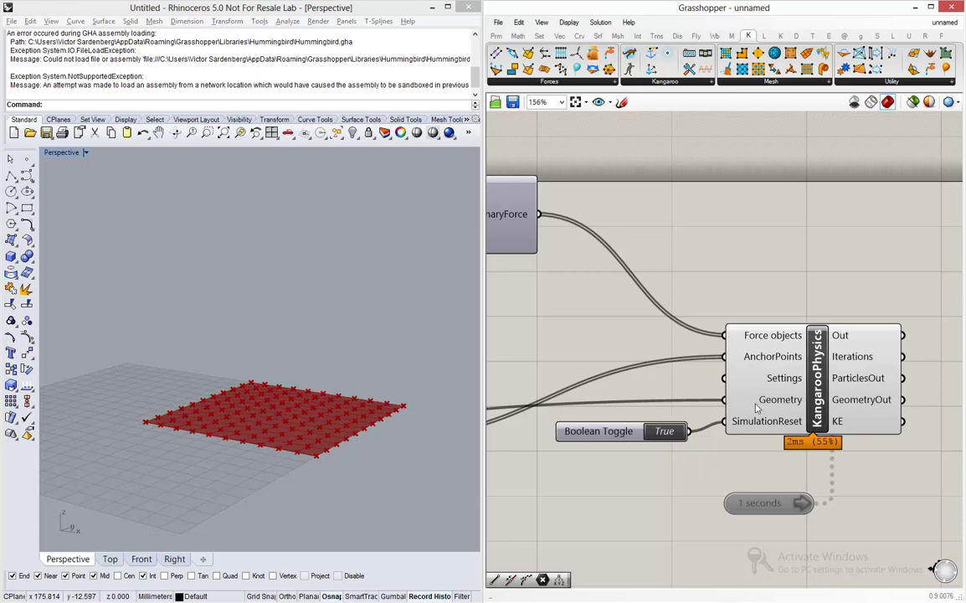
Group Weaverbird's Vertices, the Number Slider, Unit Z and UnaryForce, and move this group and the Brep Wireframe group upward
scroll(787, 410, "down", 5)
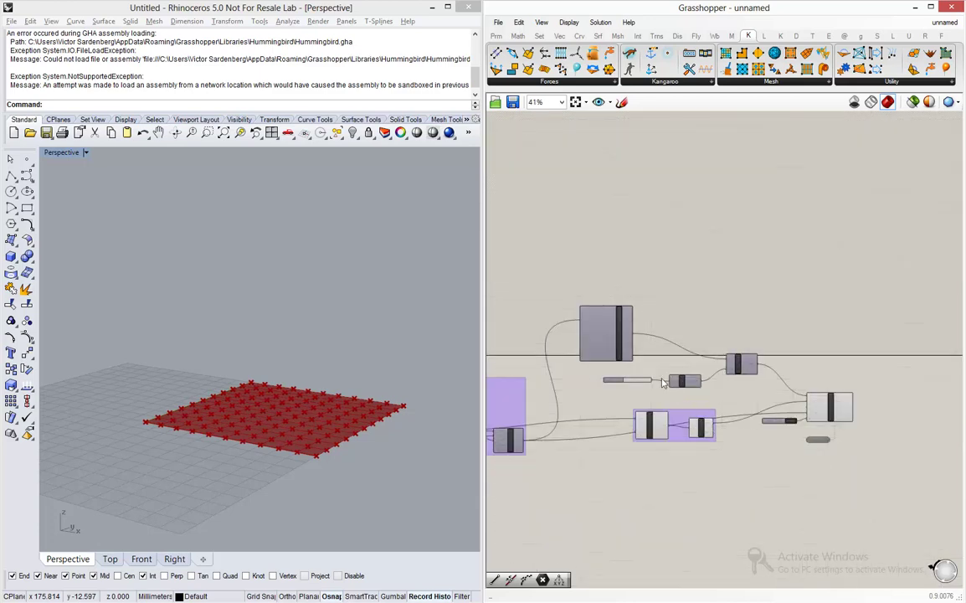
scroll(663, 383, "up", 3)
left_click_drag(842, 412, 529, 228)
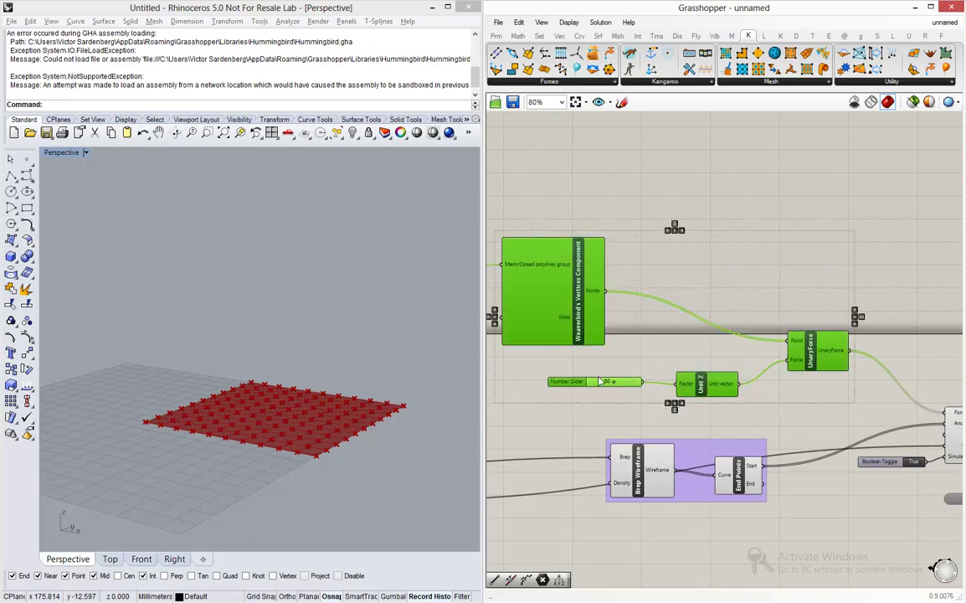
key("ctrl+g")
left_click(679, 345)
left_click_drag(679, 346, 678, 285)
left_click_drag(682, 445, 694, 390)
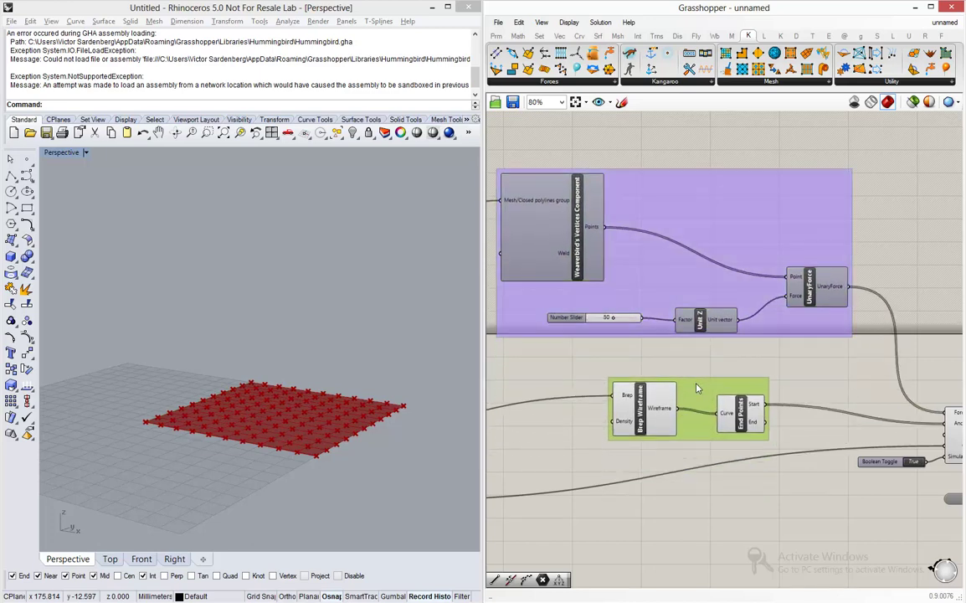
Group KangarooPhysics with its Boolean Toggle and Timer, and shift the group slightly to the right
scroll(811, 469, "down", 4)
scroll(811, 470, "up", 4)
left_click_drag(824, 465, 619, 335)
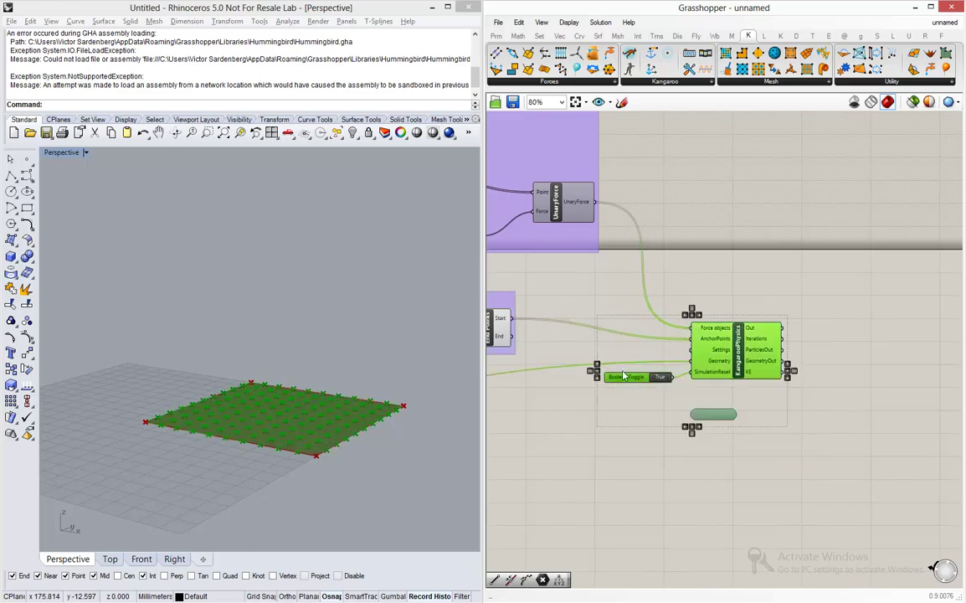
scroll(711, 424, "up", 3)
key("ctrl+g")
scroll(731, 409, "down", 4)
left_click_drag(731, 409, 754, 407)
left_click(593, 444)
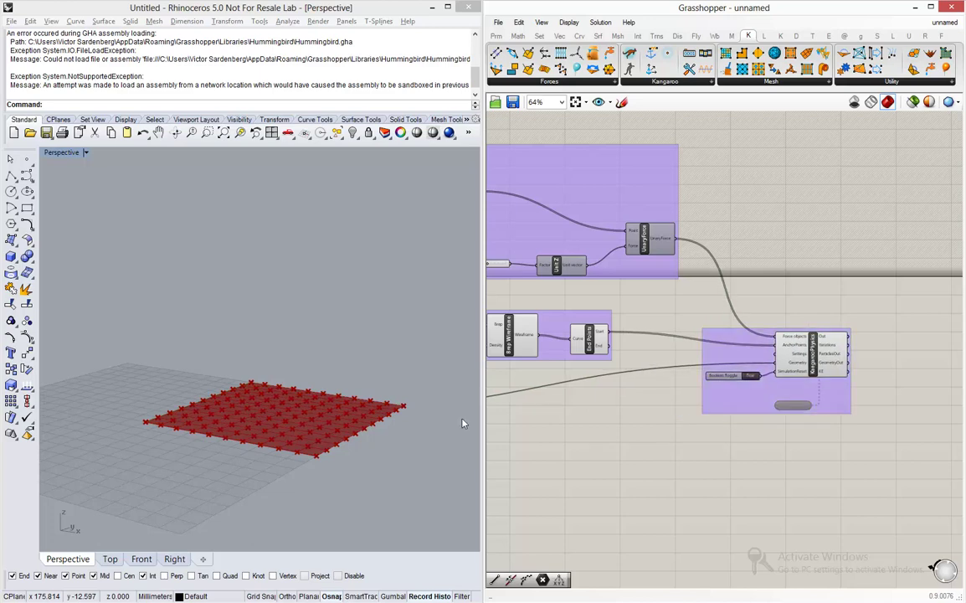
Turn off the preview of the Brep Wireframe, End Points and Extrude components
left_click(317, 398)
scroll(621, 427, "down", 5)
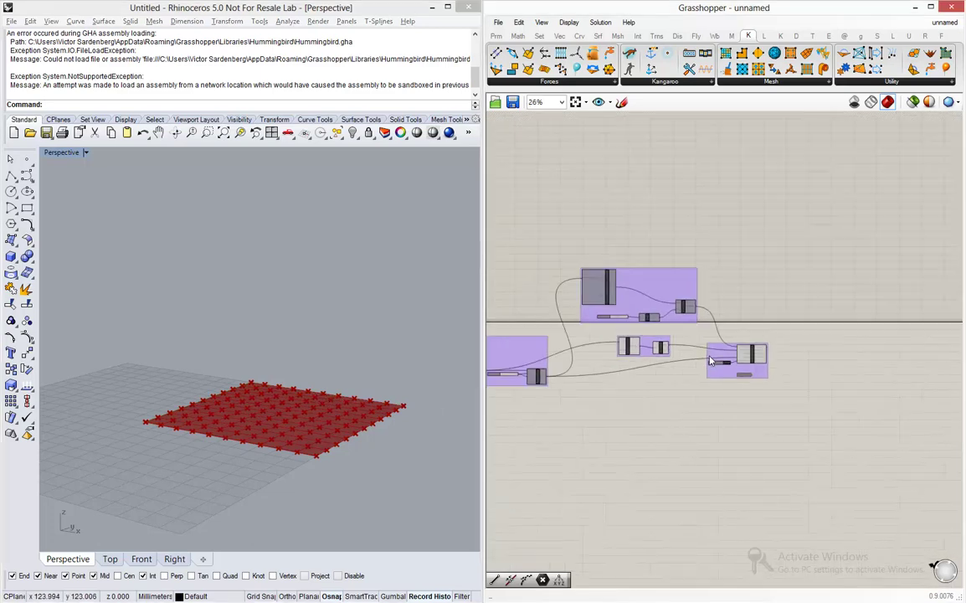
left_click_drag(659, 400, 596, 344)
middle_click(594, 339)
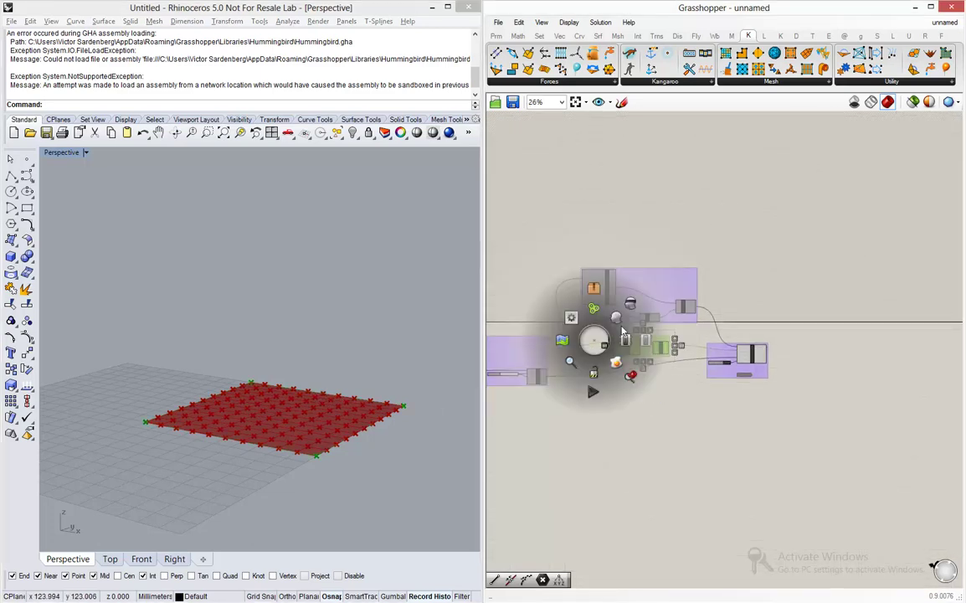
scroll(628, 414, "down", 2)
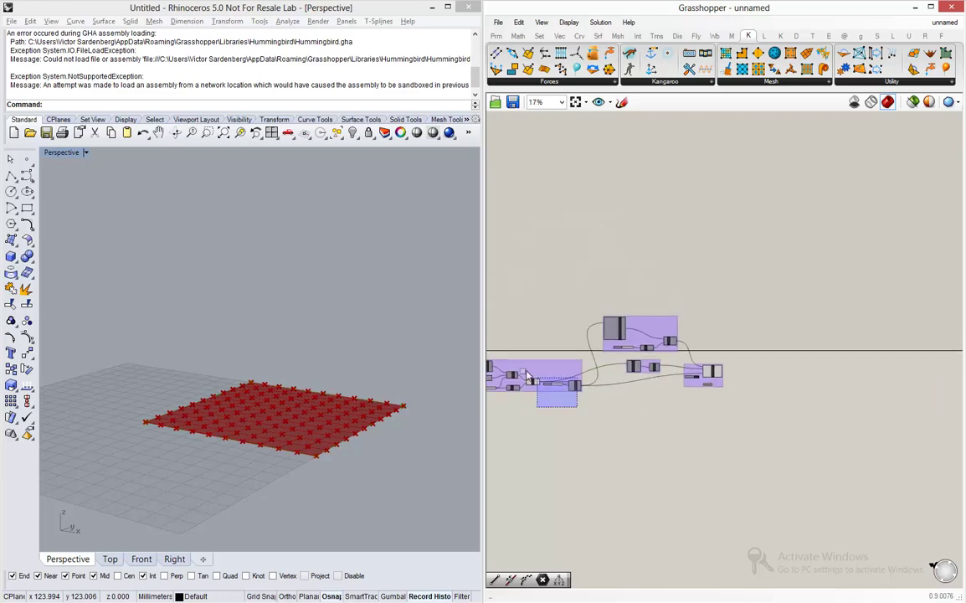
middle_click(548, 368)
left_click(665, 383)
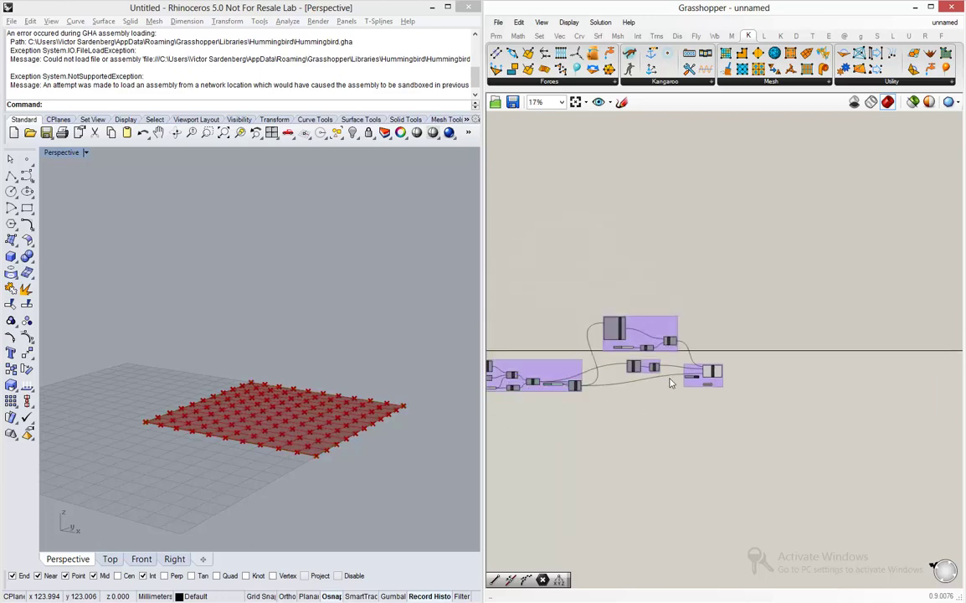
Set the Boolean Toggle to False, enable the Timer and inspect the anchored mesh from several angles as the simulation runs
scroll(670, 378, "up", 4)
scroll(760, 375, "up", 6)
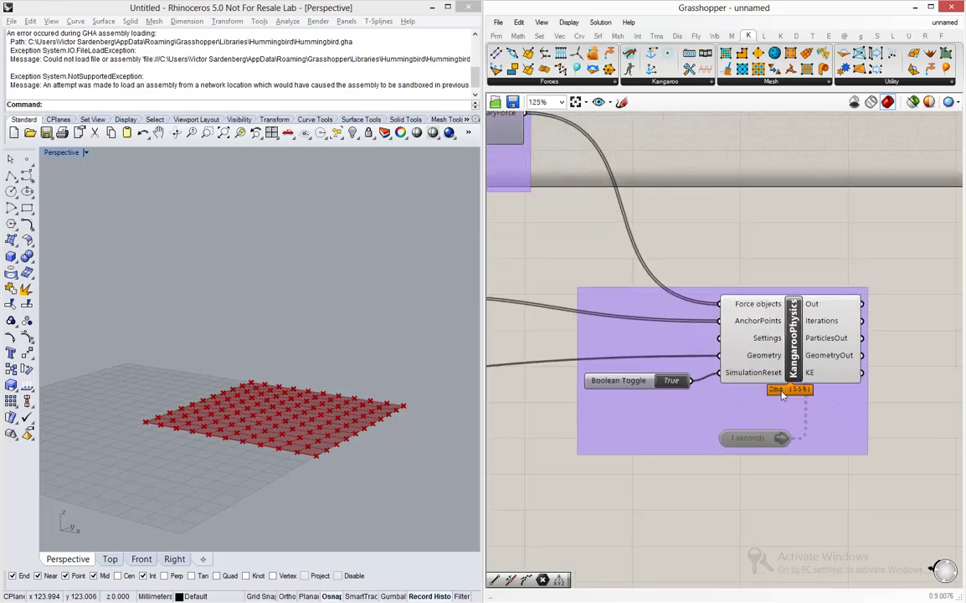
left_click(649, 381)
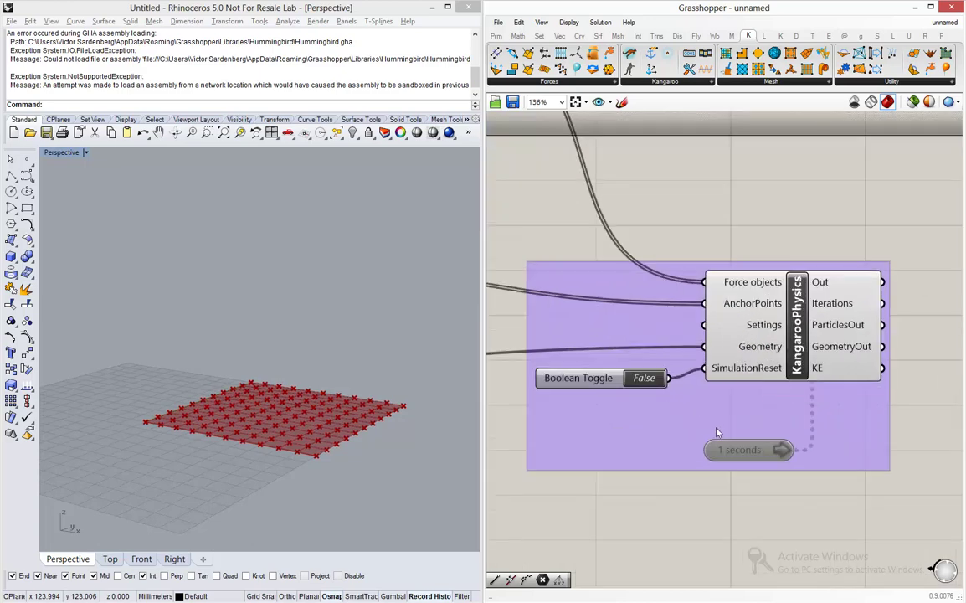
double_click(747, 456)
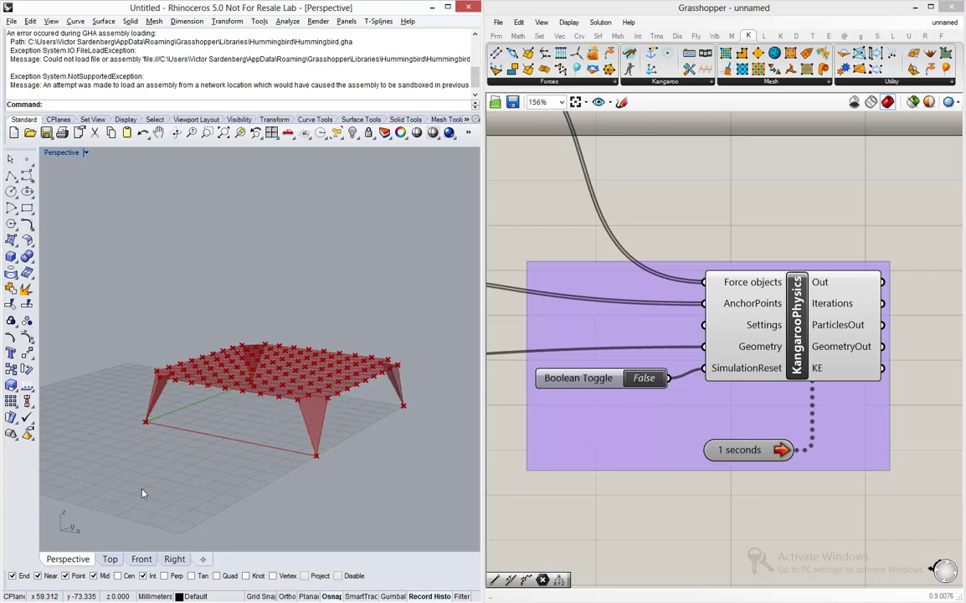
right_click_drag(157, 461, 316, 437)
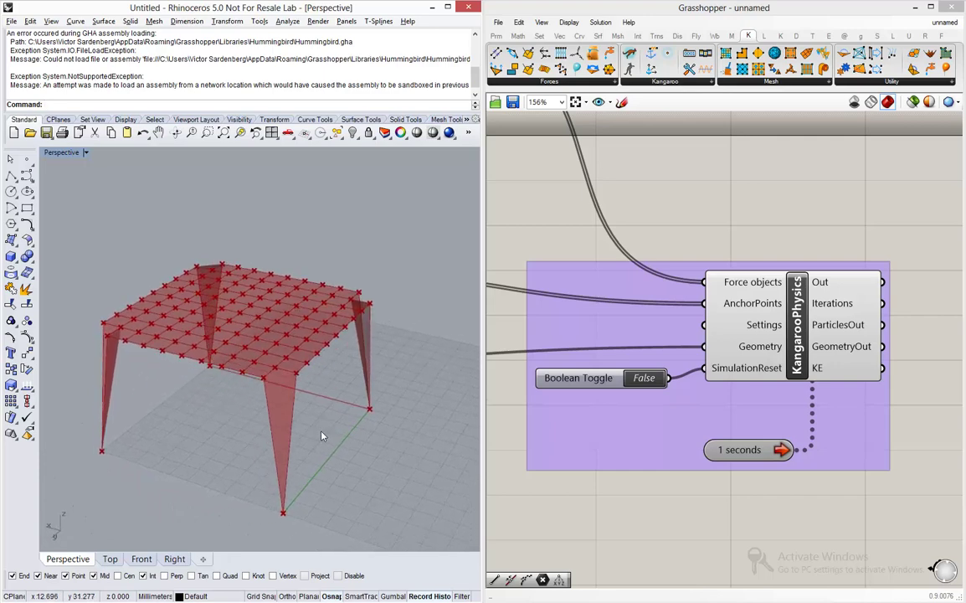
right_click_drag(201, 397, 344, 331)
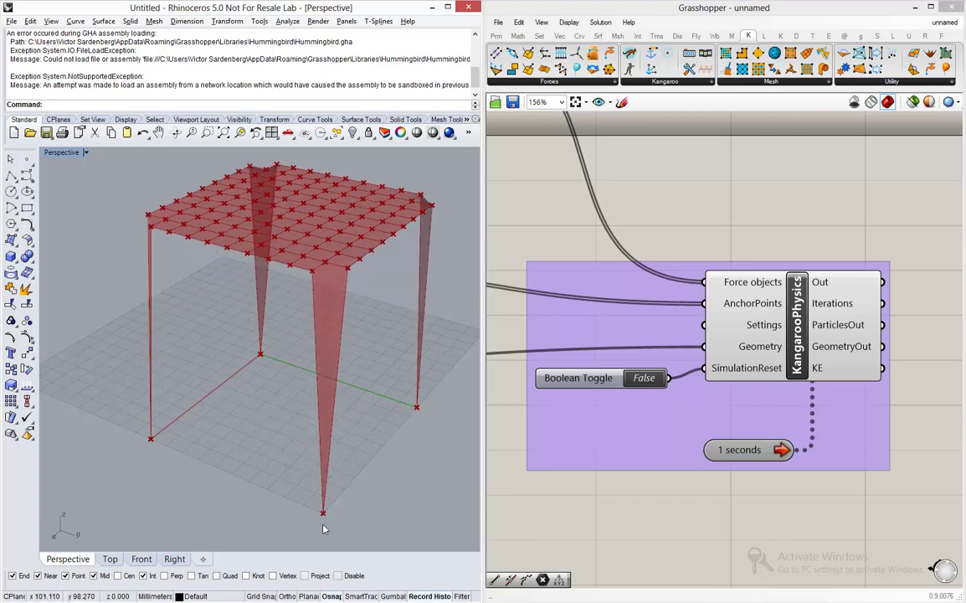
Disable the Timer and reset the simulation by setting the Boolean Toggle to True
left_click(737, 449)
left_click(644, 390)
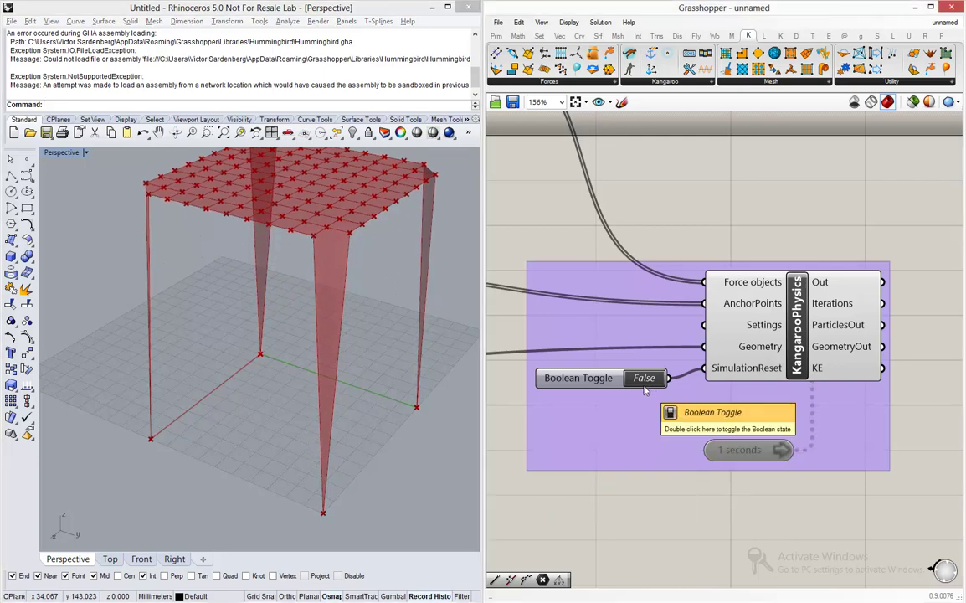
double_click(644, 378)
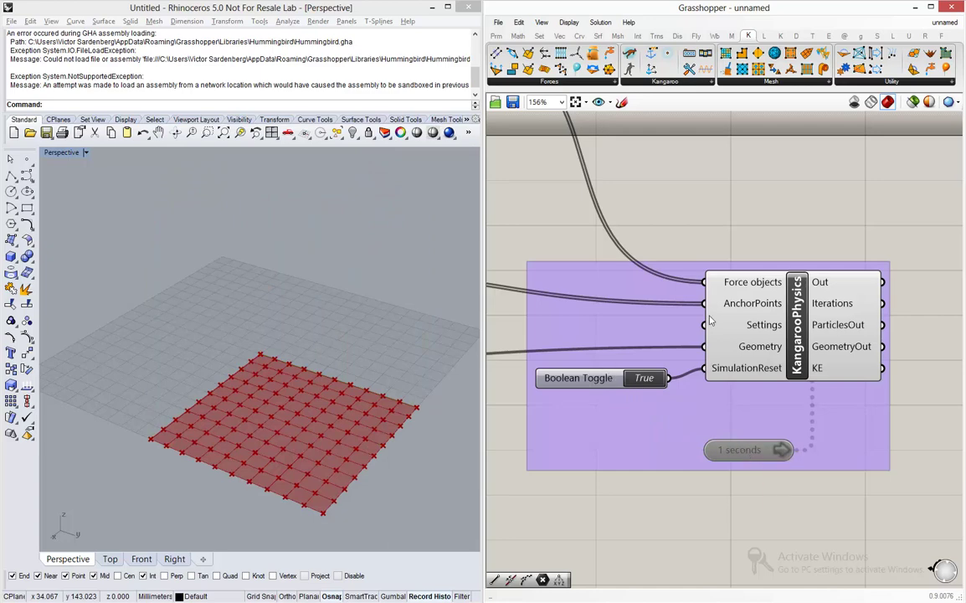
Add a Weaverbird's Mesh Edges component below Mesh Surface and connect the Mesh output to its Mesh or Polylines input
scroll(680, 340, "down", 5)
scroll(635, 335, "up", 2)
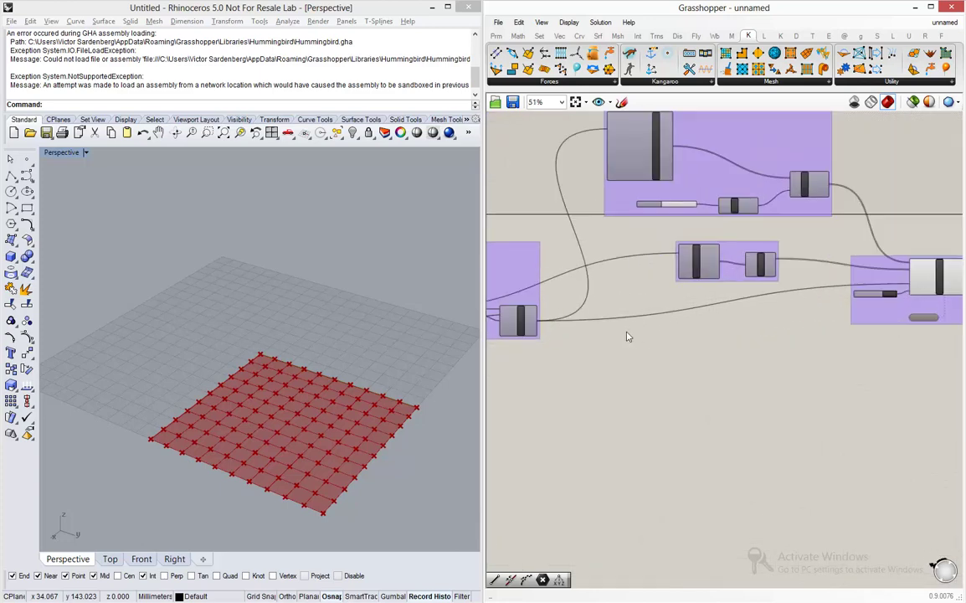
scroll(628, 336, "up", 2)
right_click_drag(643, 364, 649, 394)
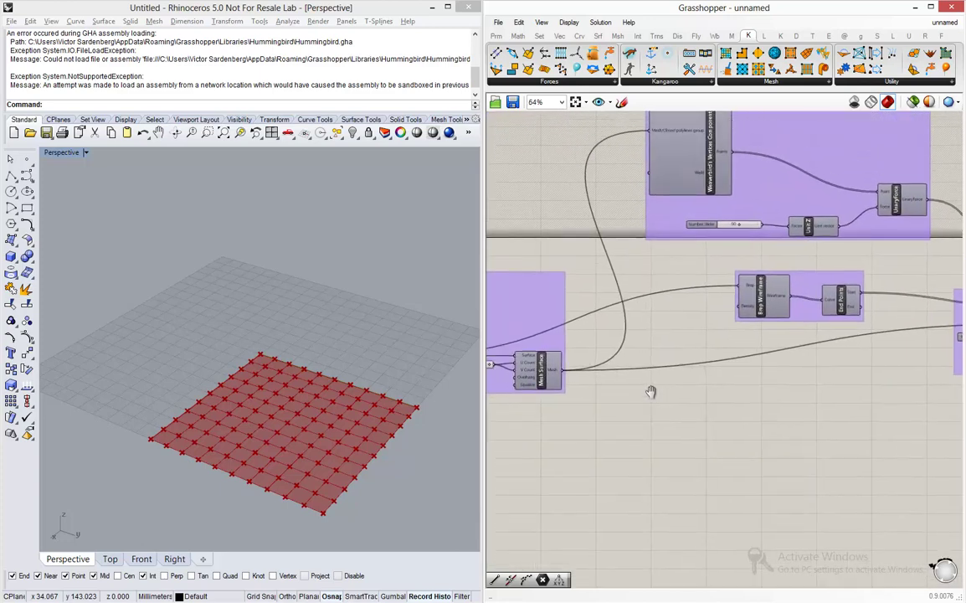
scroll(321, 517, "up", 4)
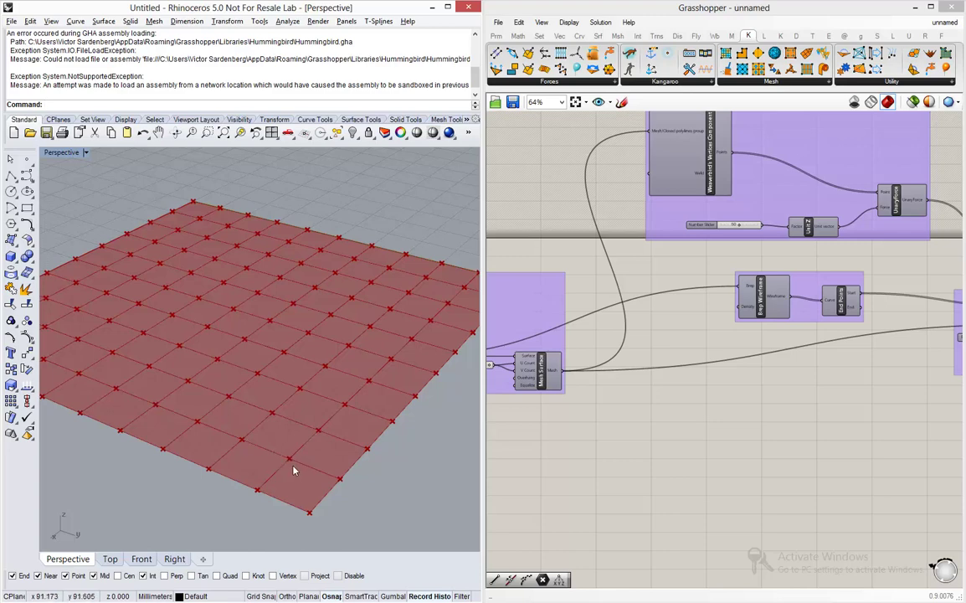
double_click(705, 451)
type("wea")
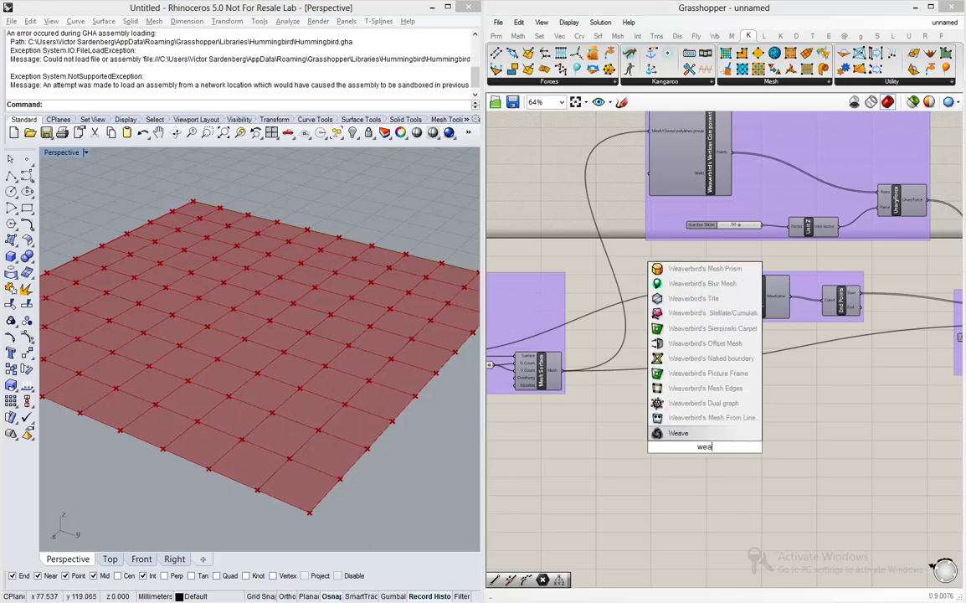
type("v")
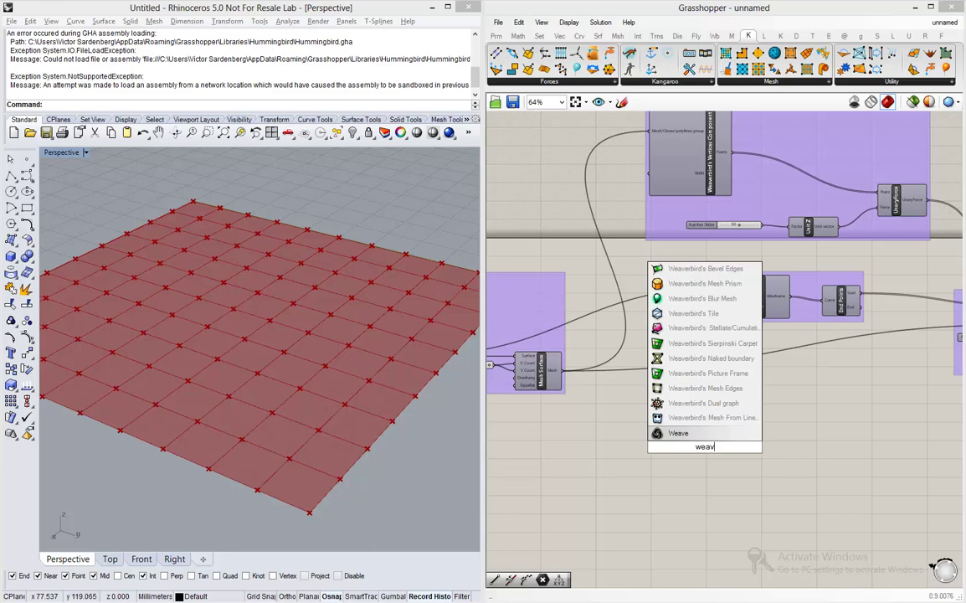
left_click(735, 390)
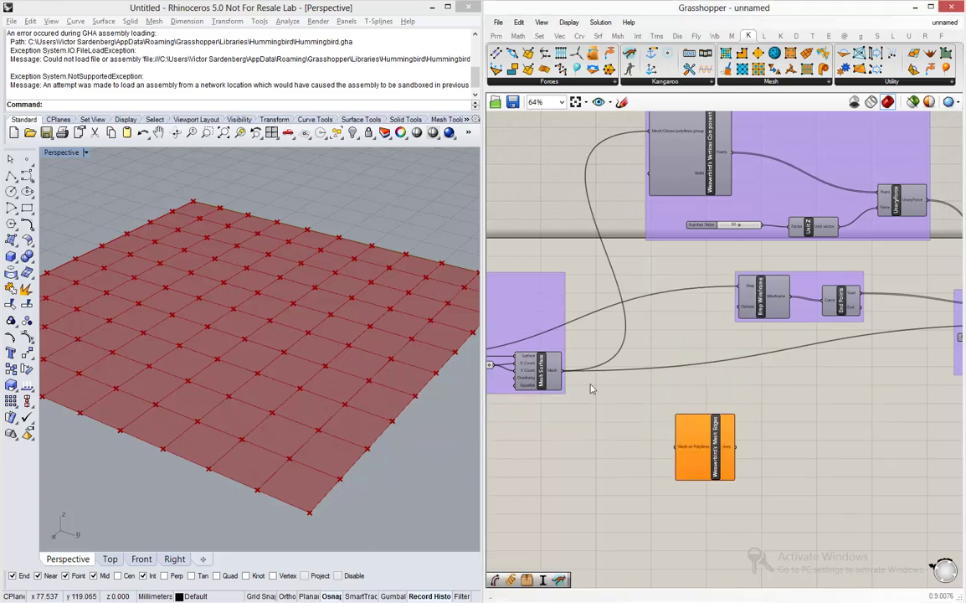
left_click_drag(565, 373, 667, 457)
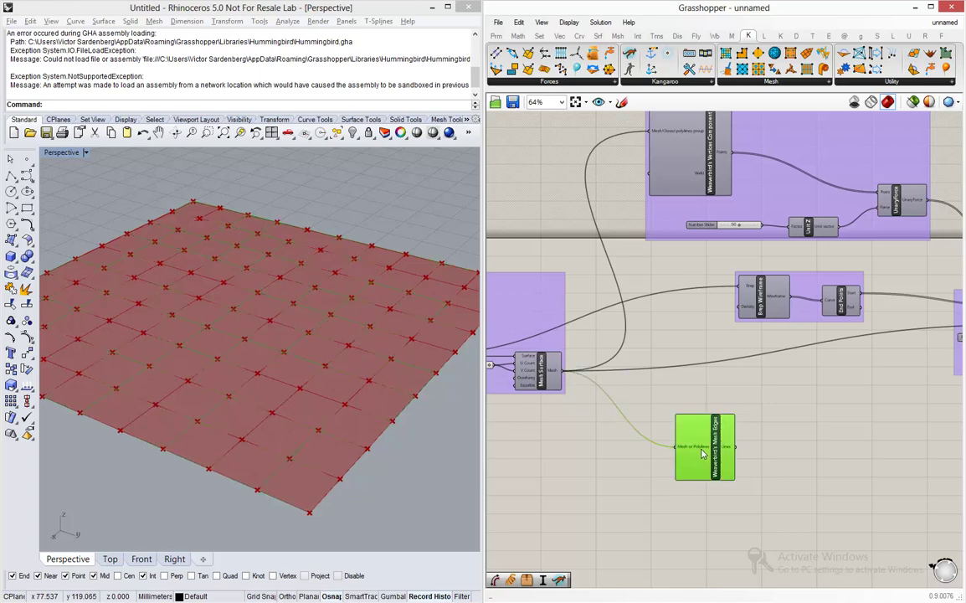
Shift Weaverbird's Mesh Edges component slightly and place a Kangaroo SpringsFromLine component beside it
scroll(338, 405, "down", 3)
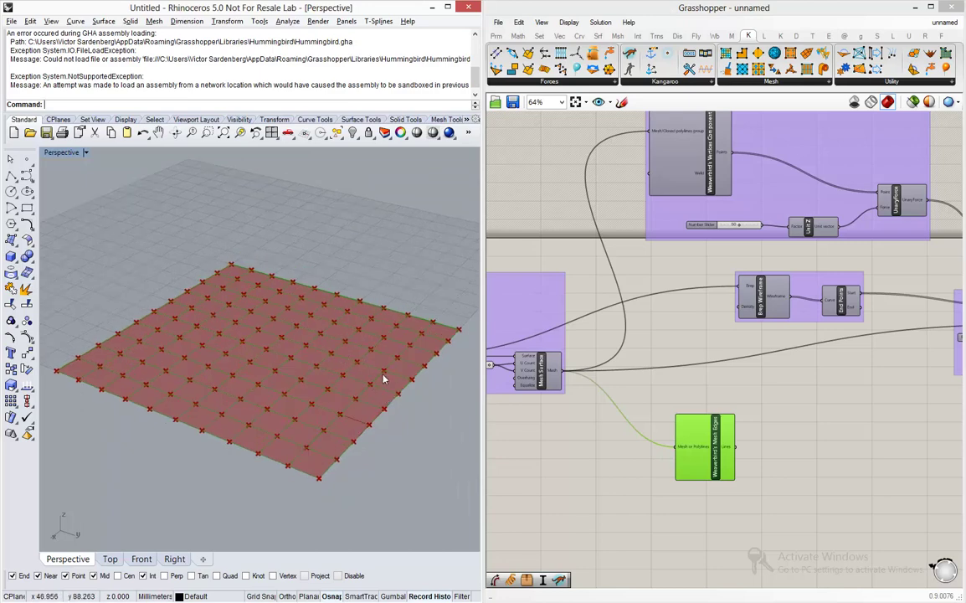
right_click_drag(820, 456, 733, 455)
left_click_drag(629, 474, 621, 474)
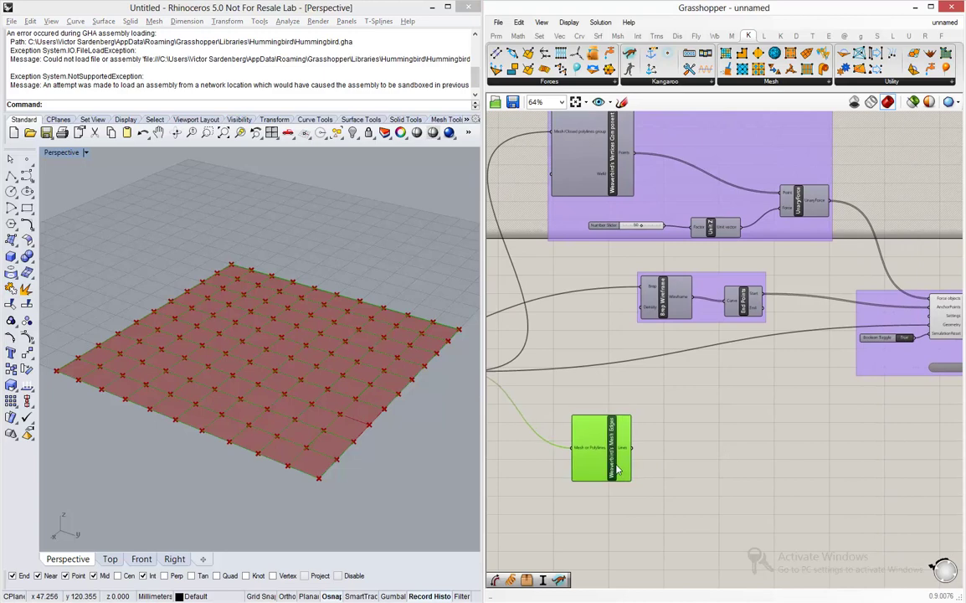
left_click(707, 473)
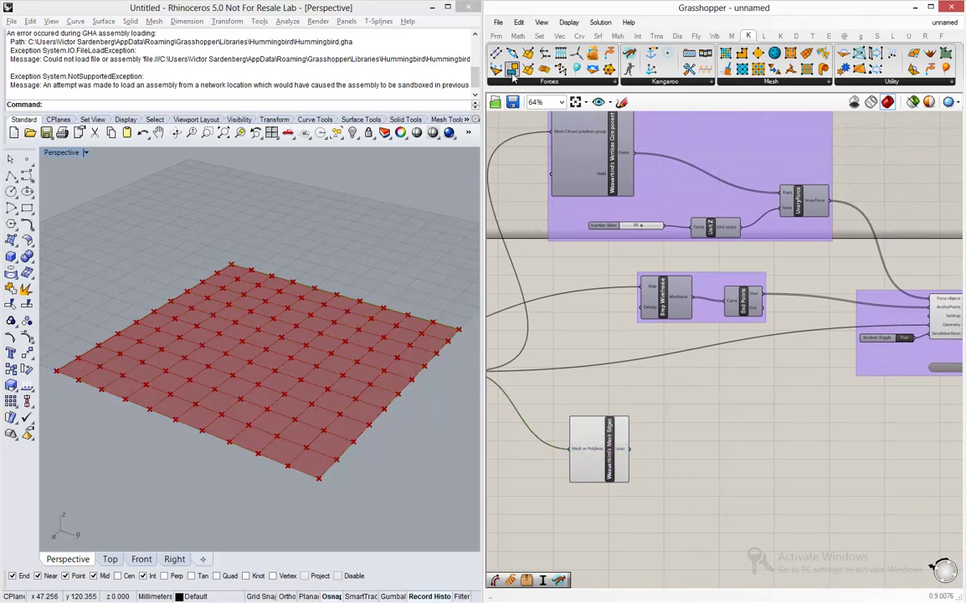
left_click(539, 82)
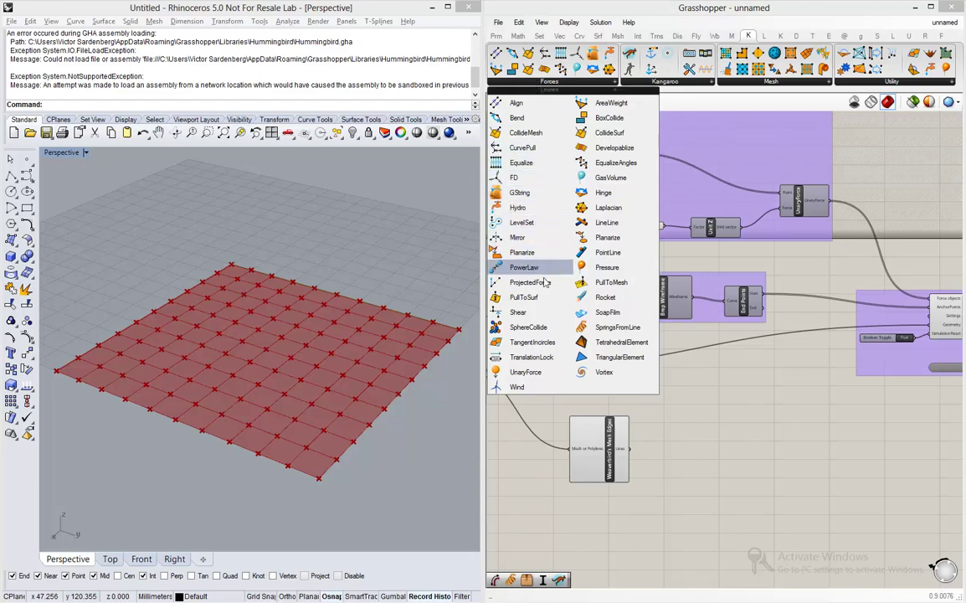
left_click(617, 328)
left_click(734, 458)
scroll(737, 466, "up", 3)
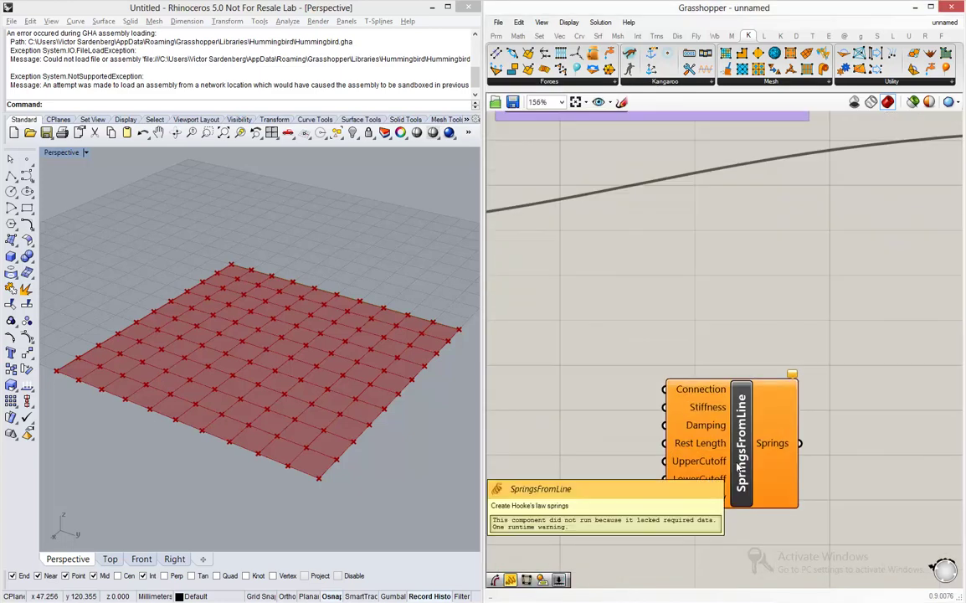
scroll(725, 384, "down", 3)
scroll(720, 385, "up", 3)
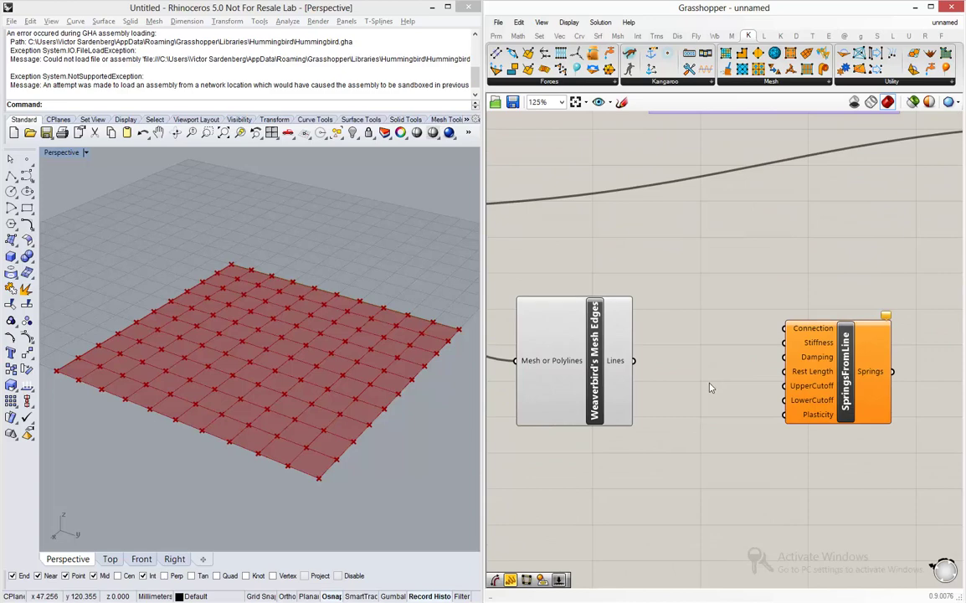
Connect the Lines output of Weaverbird's Mesh Edges to the Connection input of SpringsFromLine and inspect the Rest Length input
mouse_move(849, 403)
left_click_drag(635, 368, 788, 328)
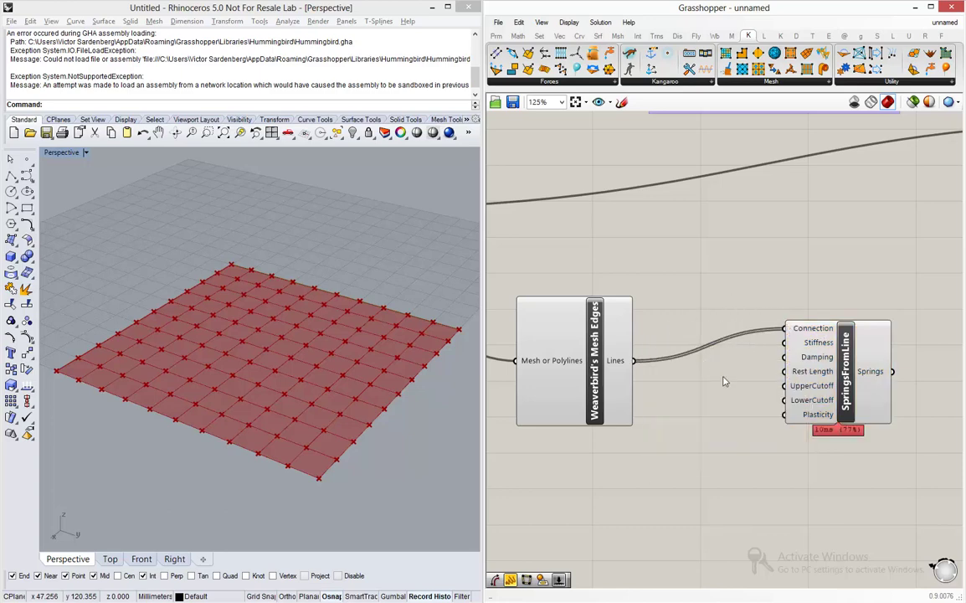
scroll(724, 383, "down", 2)
scroll(840, 395, "up", 4)
scroll(841, 396, "up", 2)
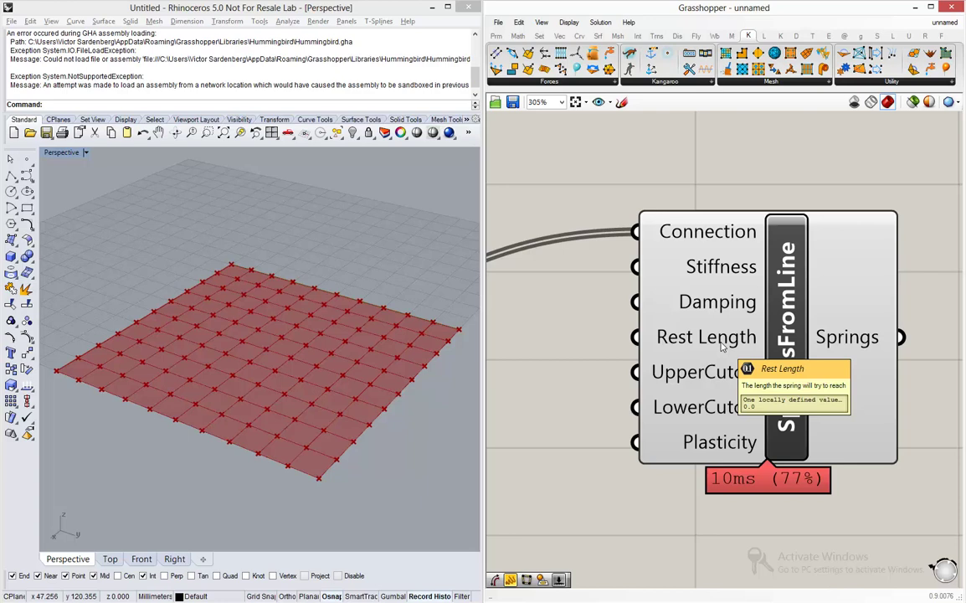
scroll(722, 346, "down", 5)
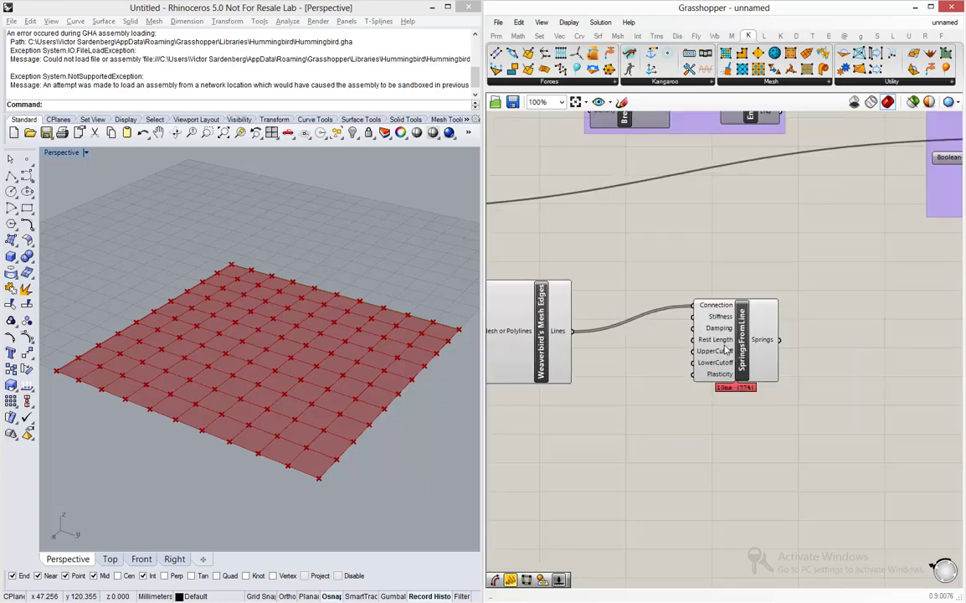
Add a curve Length component, feed it the mesh edge Lines, and connect its Length output to Rest Length on SpringsFromLine
mouse_move(601, 338)
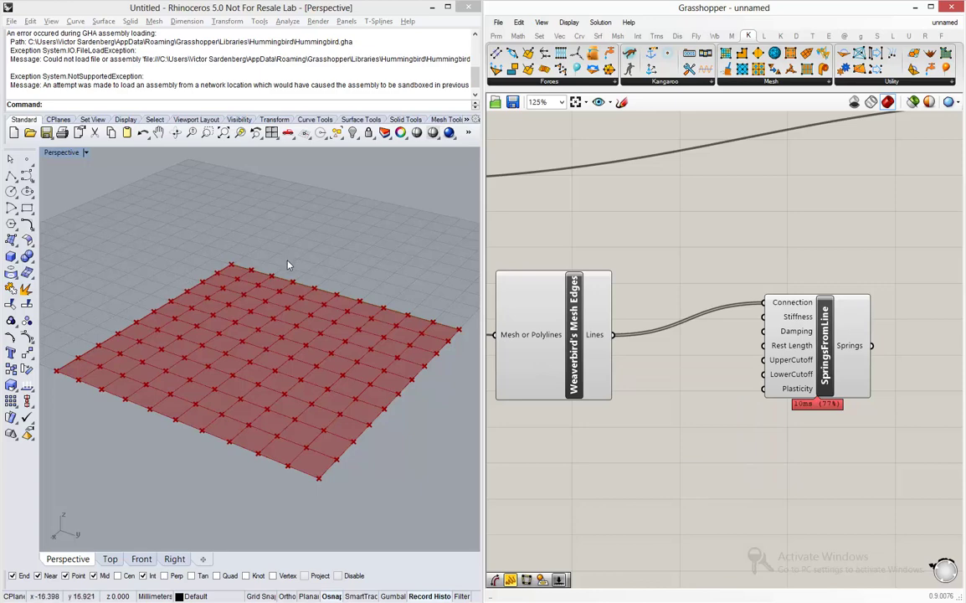
double_click(687, 375)
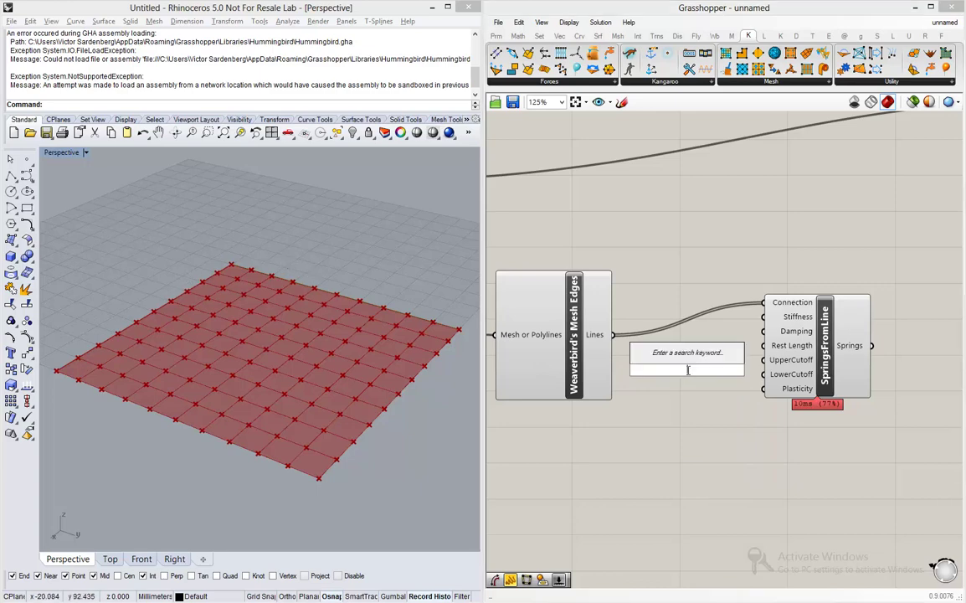
type("length")
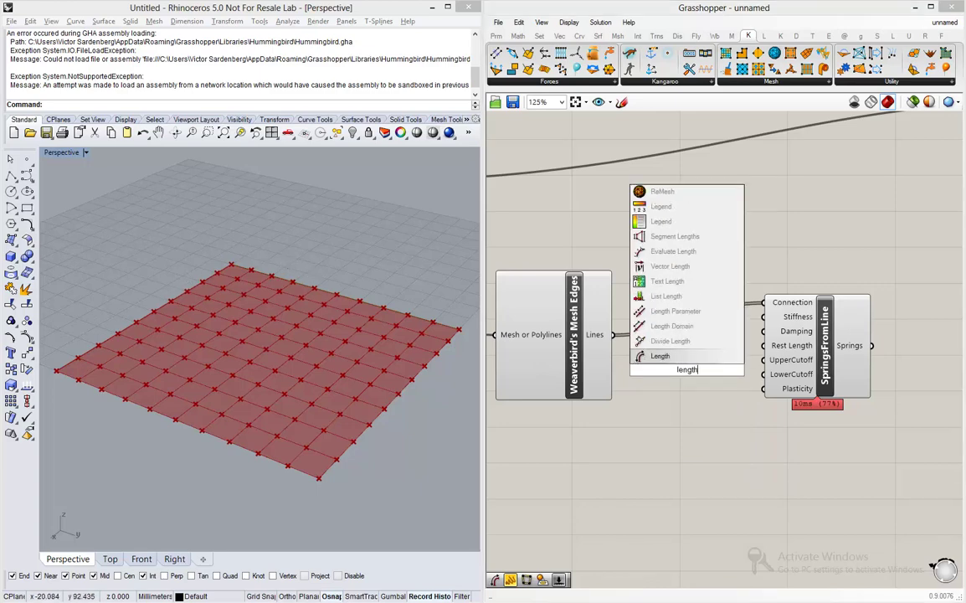
left_click(680, 357)
left_click_drag(614, 333, 647, 371)
left_click_drag(728, 369, 764, 344)
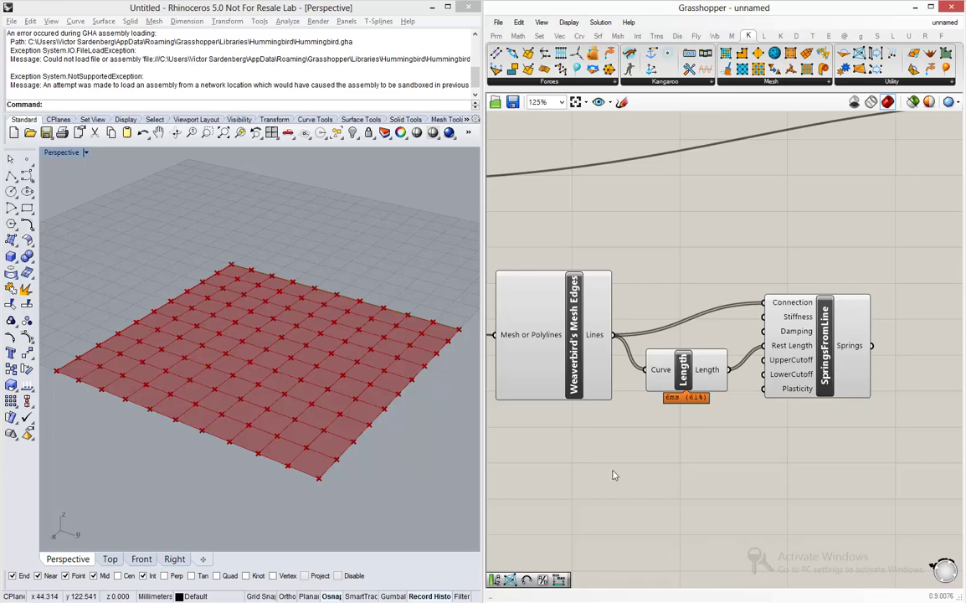
Connect the Springs output to the Force objects input of KangarooPhysics, keeping the existing UnaryForce connection
scroll(582, 427, "down", 3)
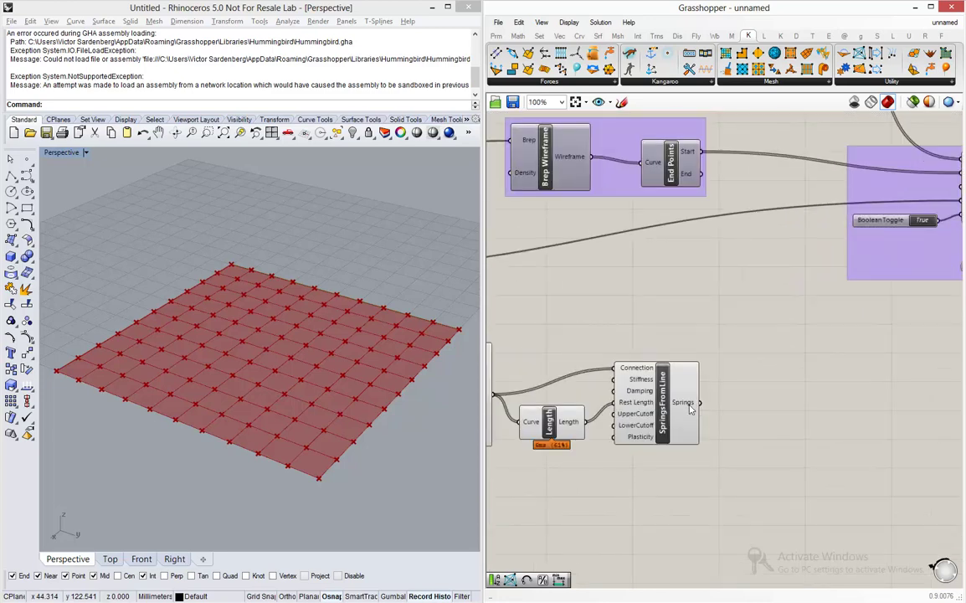
mouse_move(688, 405)
left_click_drag(705, 408, 812, 272)
scroll(753, 318, "down", 3)
scroll(885, 223, "up", 5)
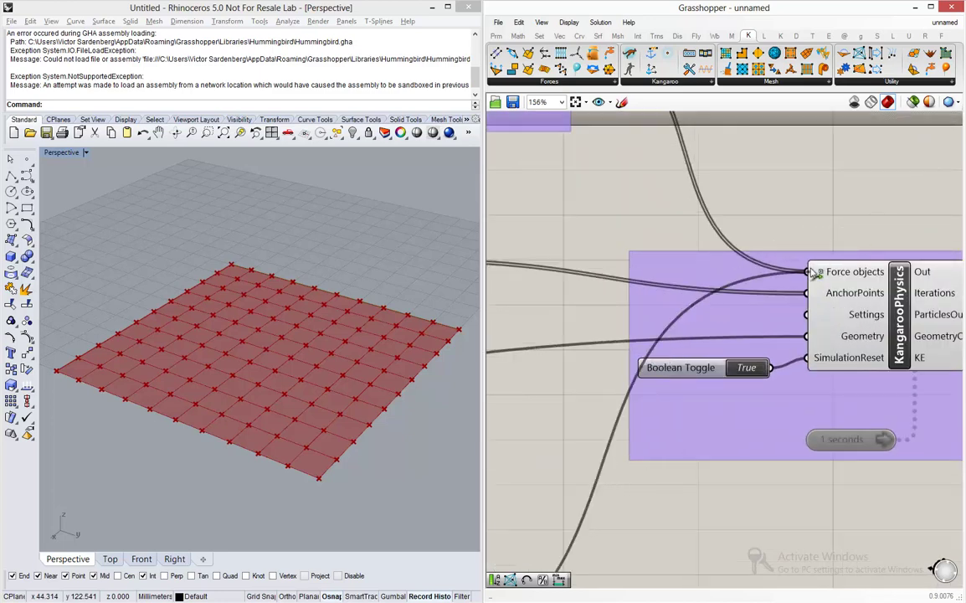
scroll(636, 293, "down", 3)
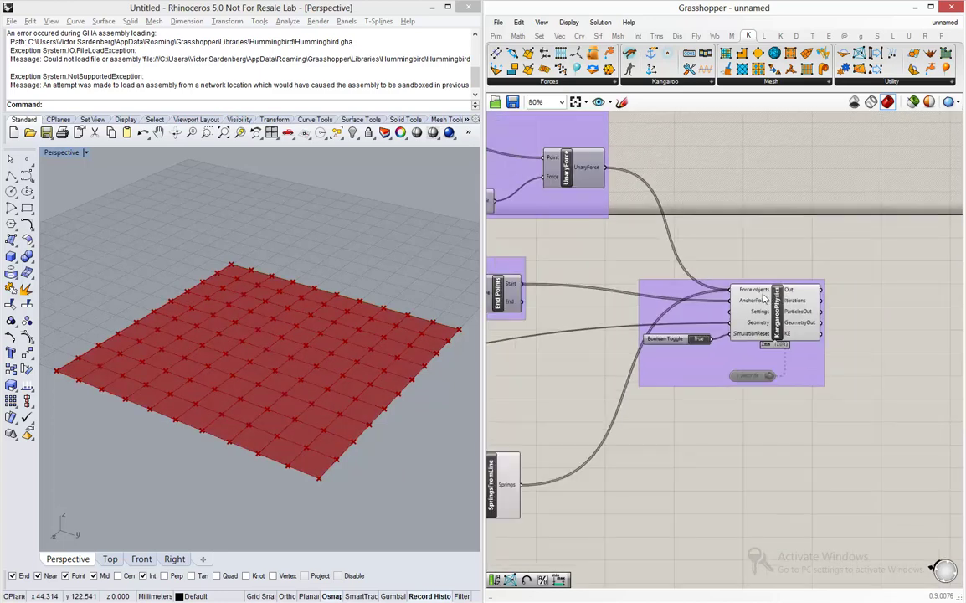
Try to release the simulation by setting the Boolean Toggle to False, and return it to True
scroll(737, 317, "up", 3)
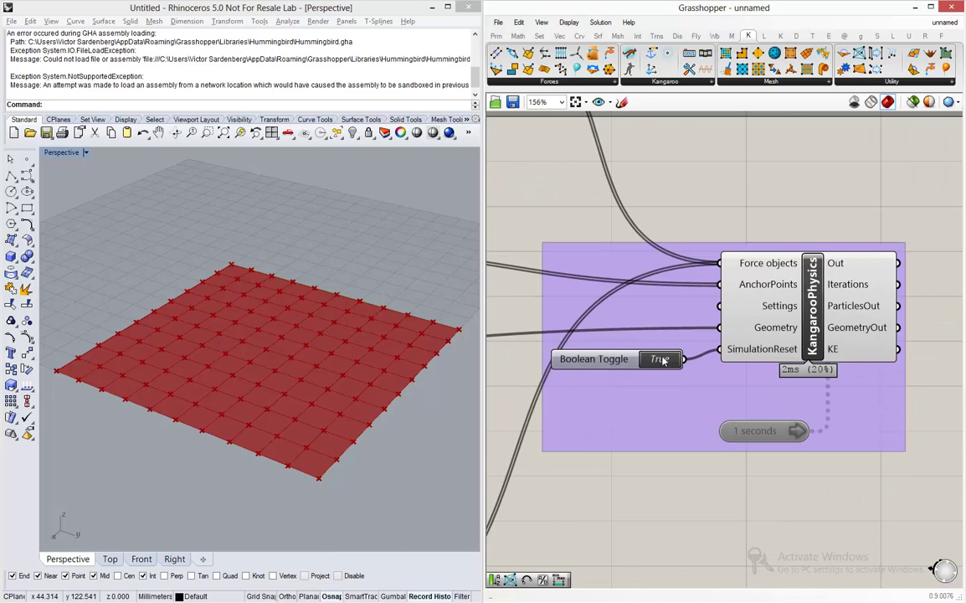
double_click(662, 360)
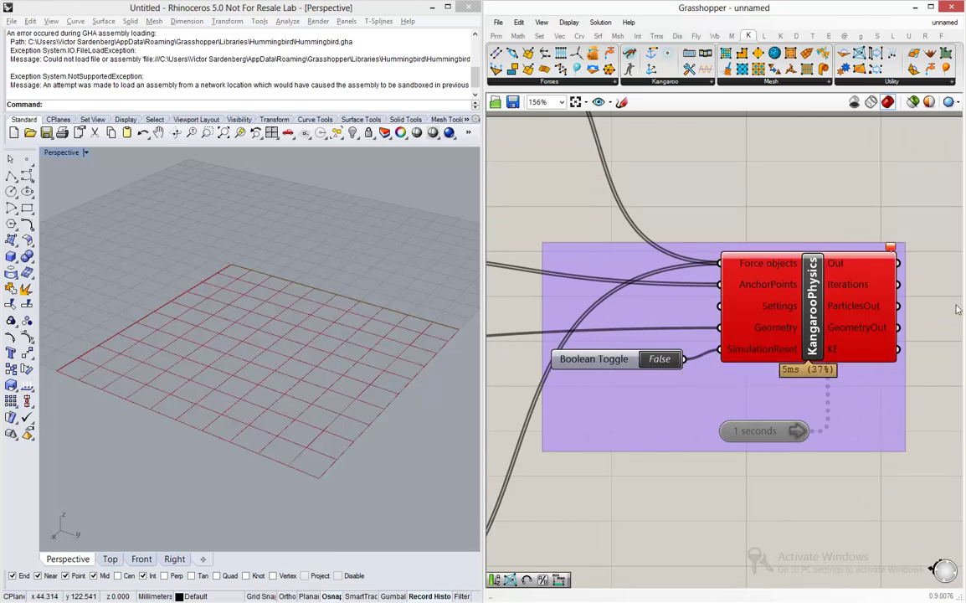
double_click(659, 359)
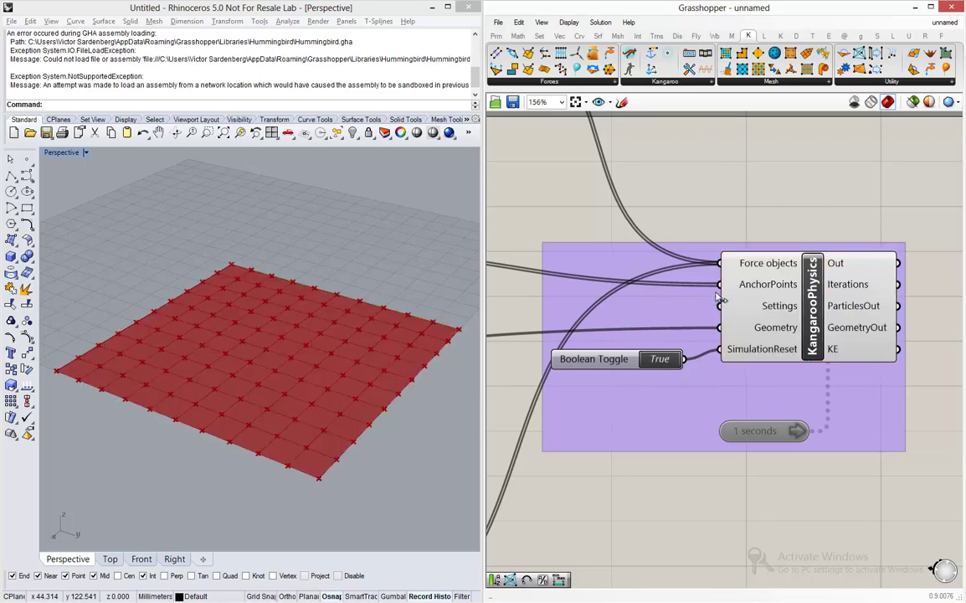
Flatten the Force objects input of the KangarooPhysics component
mouse_move(749, 268)
right_click(752, 266)
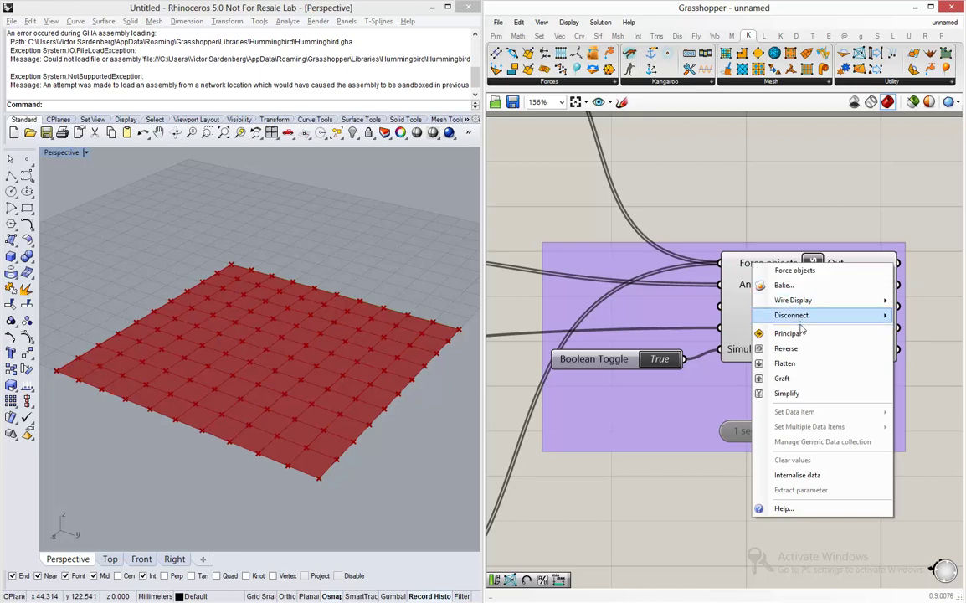
left_click(740, 231)
right_click(768, 268)
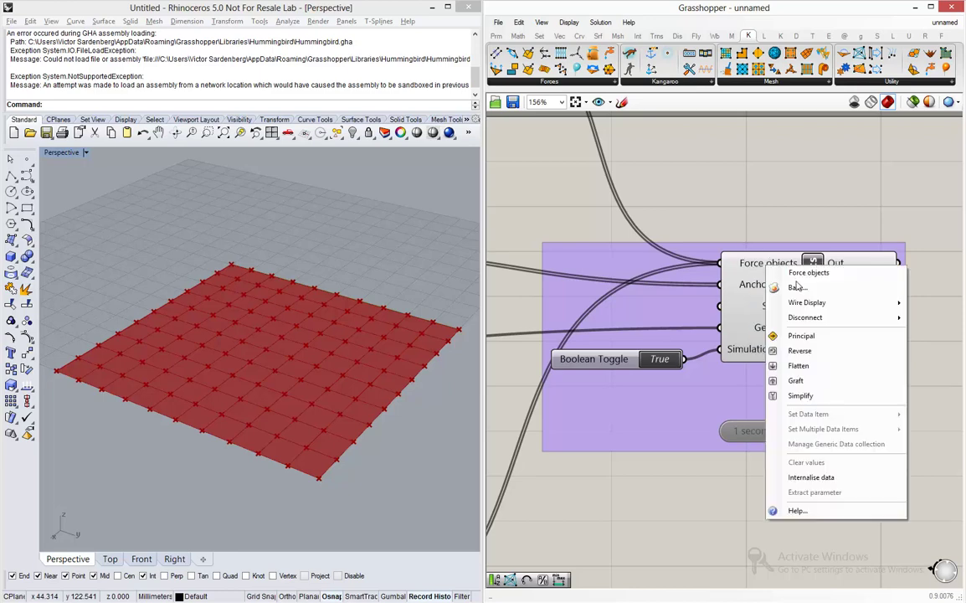
left_click(774, 368)
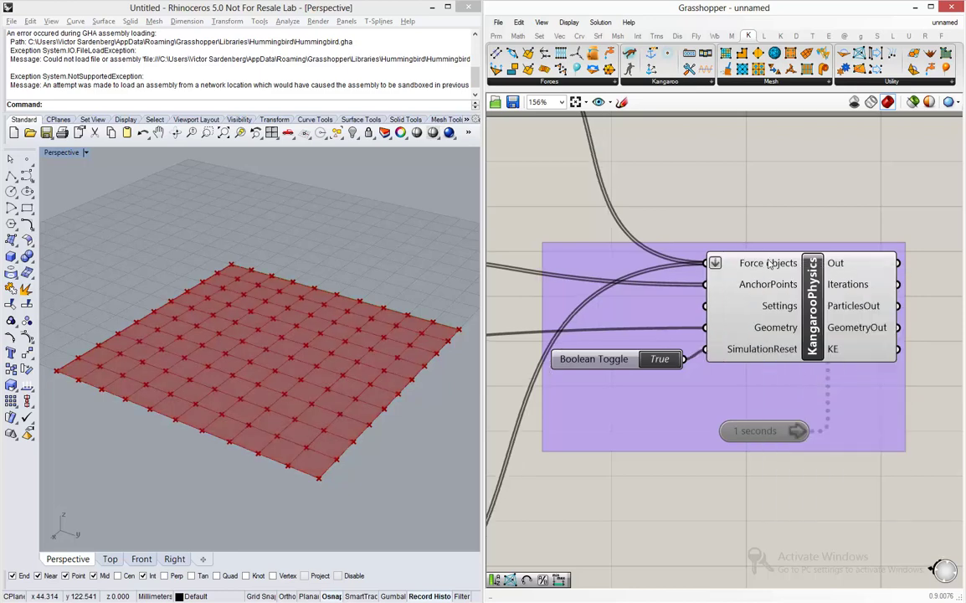
Run the simulation by setting the Boolean Toggle to False and enabling the timer, viewing the mesh from a lower angle
double_click(660, 360)
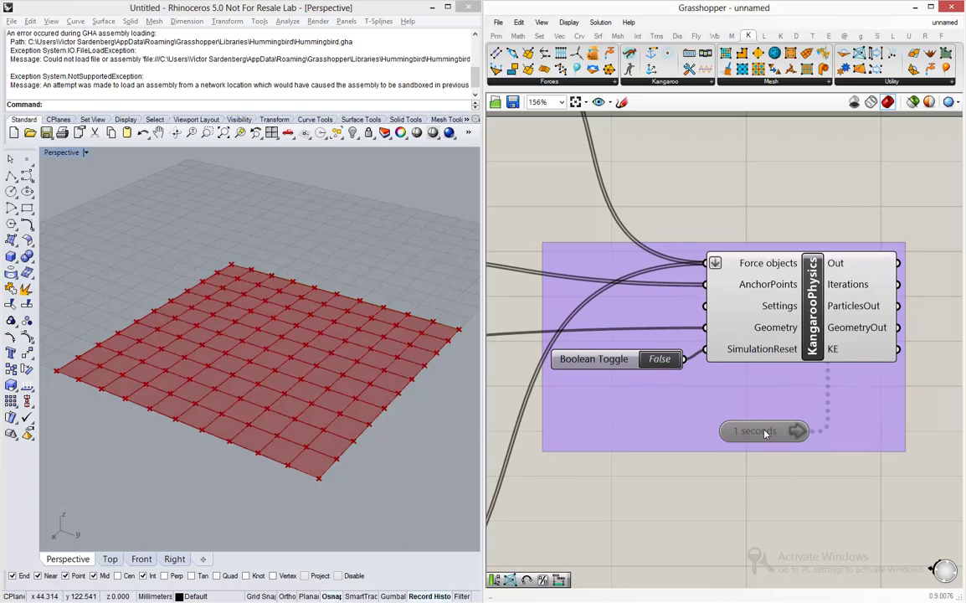
double_click(765, 431)
left_click(708, 393)
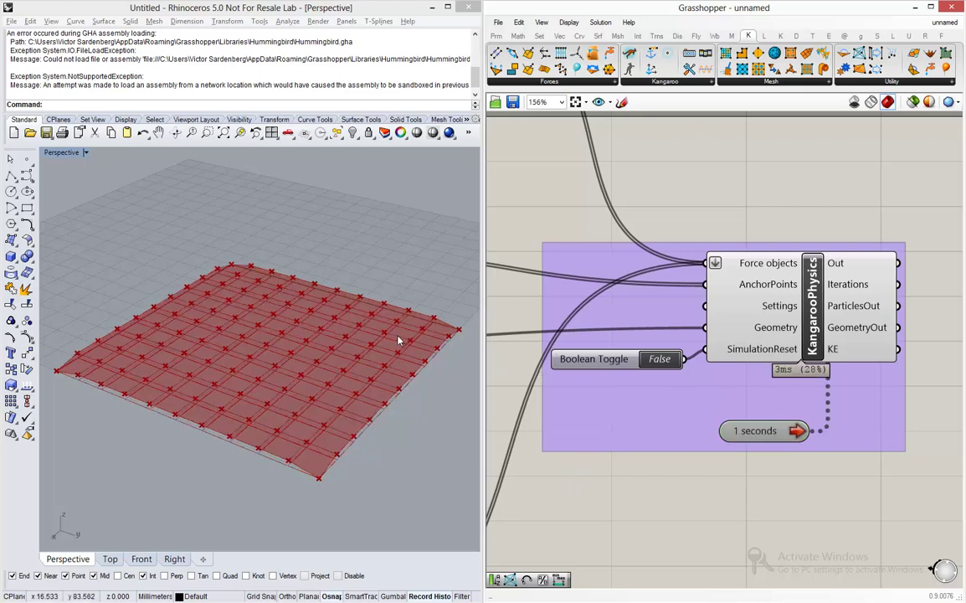
right_click_drag(379, 362, 383, 349)
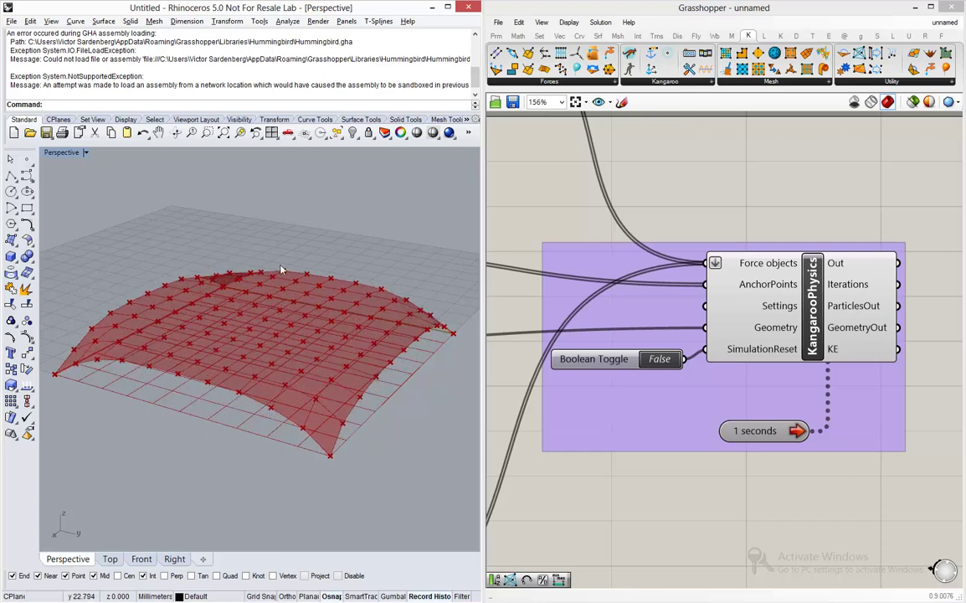
Set the interval of the timer driving KangarooPhysics to 20 ms
right_click(763, 434)
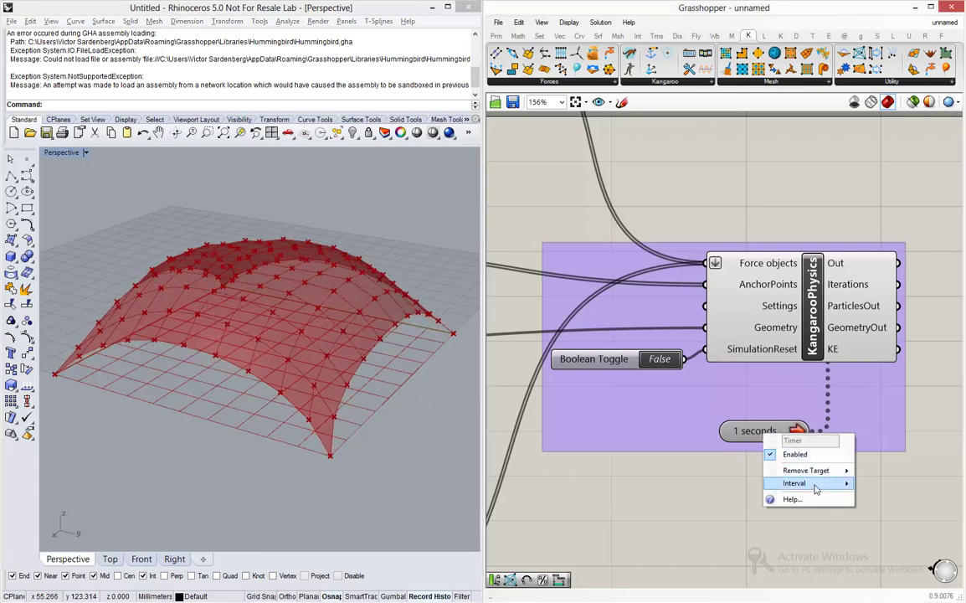
mouse_move(816, 483)
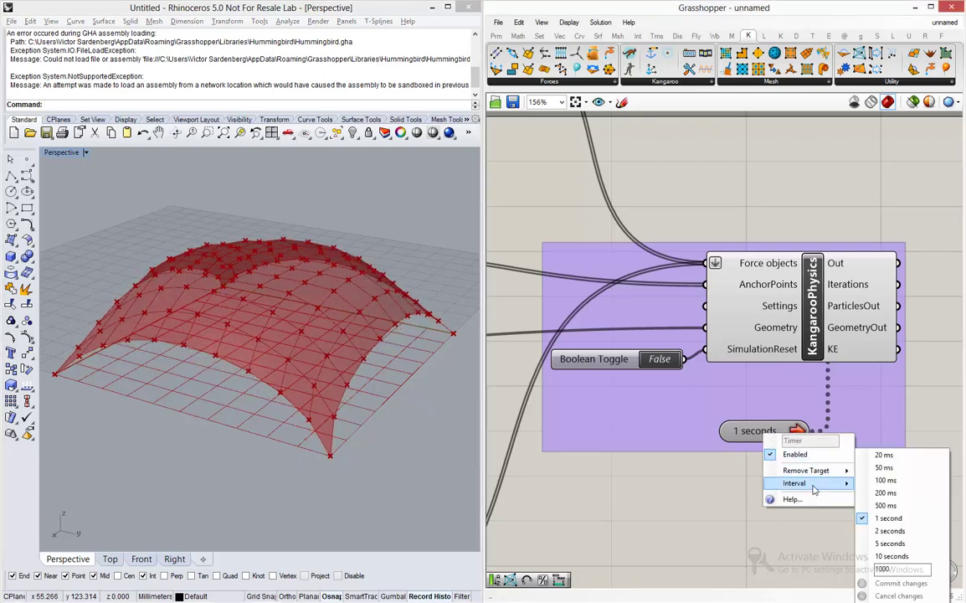
left_click(902, 457)
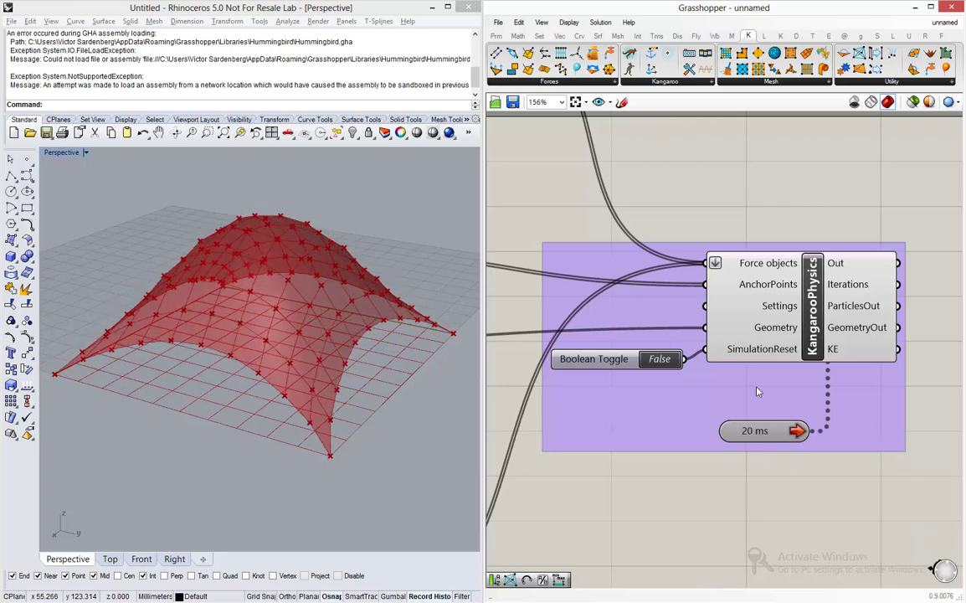
Restart the simulation by switching the Boolean Toggle to True and back to False, and pause the timer
double_click(665, 360)
double_click(661, 361)
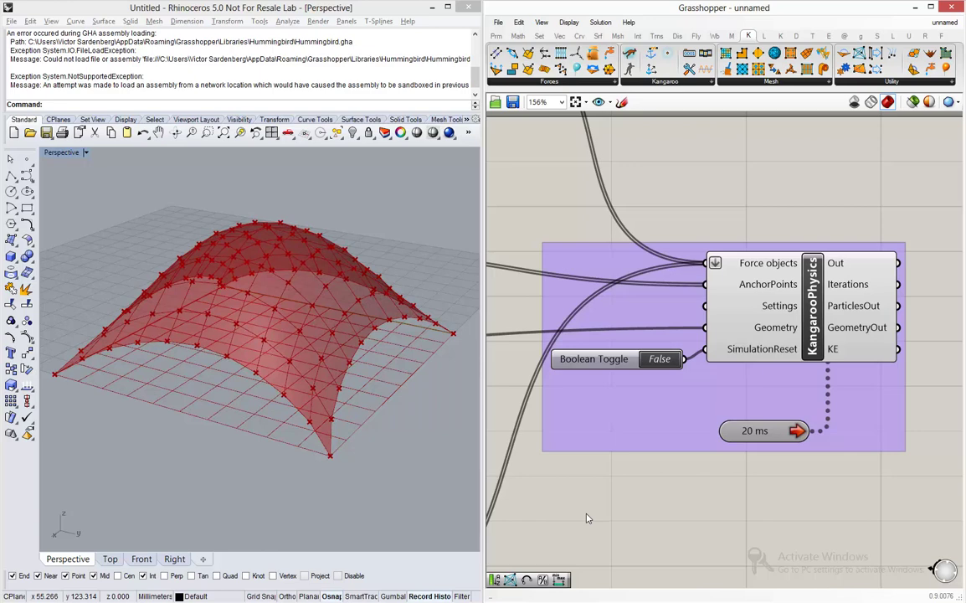
double_click(758, 433)
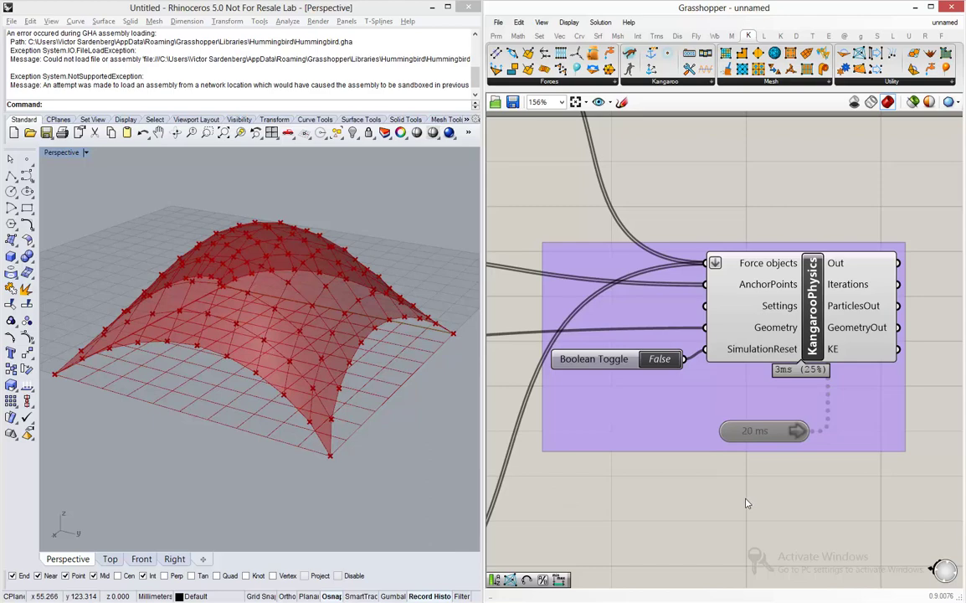
right_click_drag(268, 372, 248, 366)
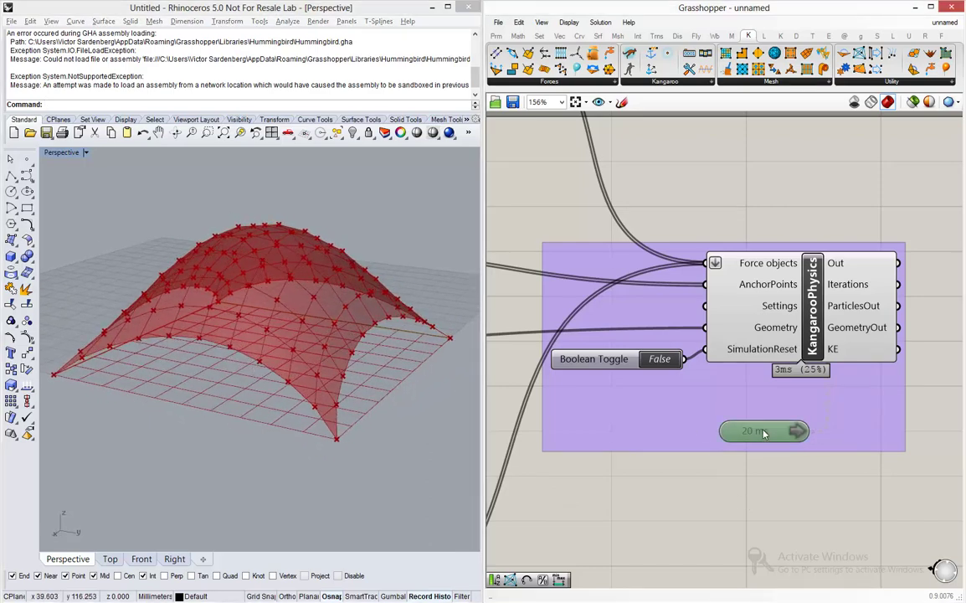
With the simulation running, lower the number slider feeding Unit Z to 0 and raise it to 100
scroll(763, 433, "down", 5)
scroll(600, 337, "up", 3)
left_click_drag(600, 336, 479, 334)
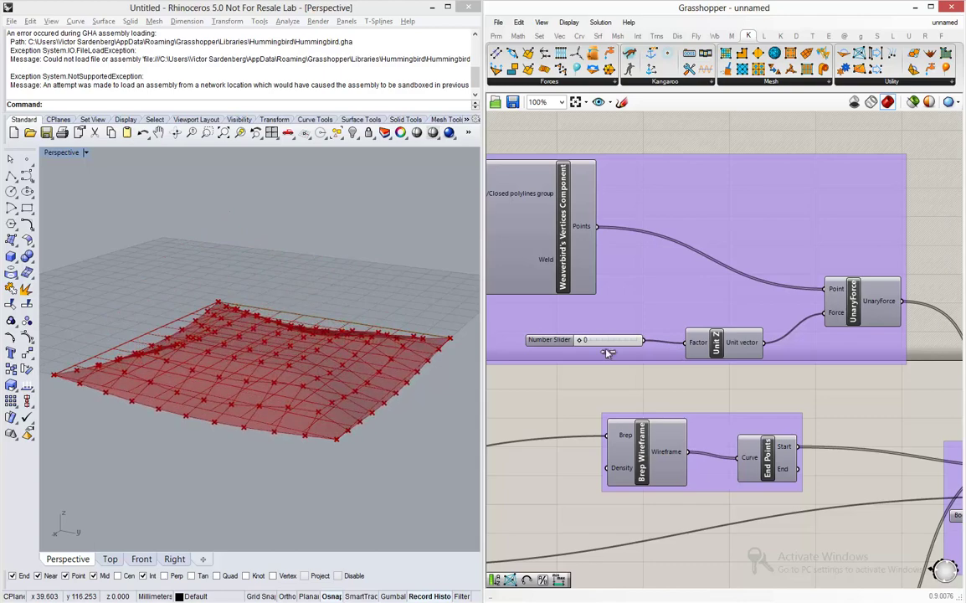
left_click_drag(582, 340, 744, 371)
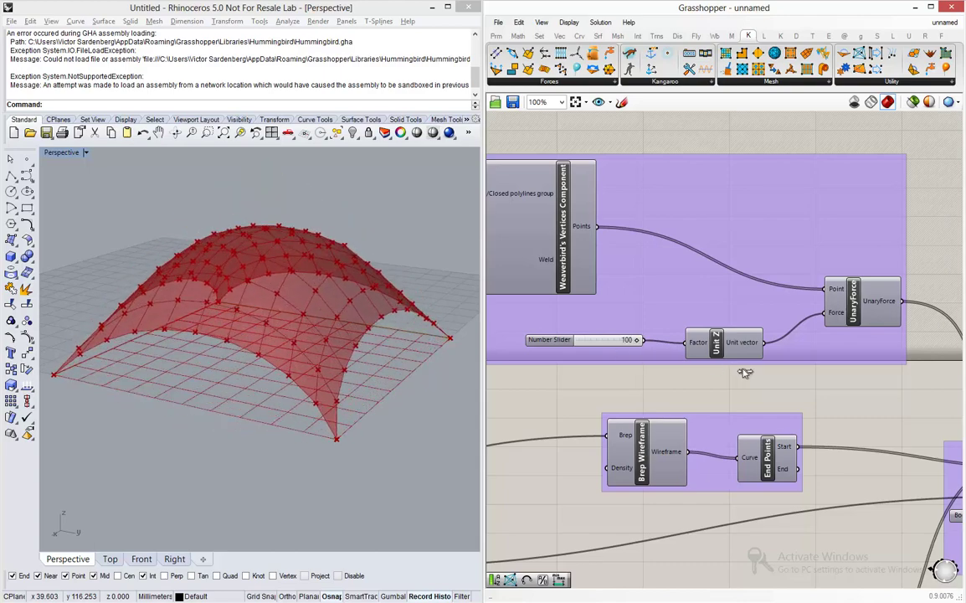
scroll(673, 361, "down", 6)
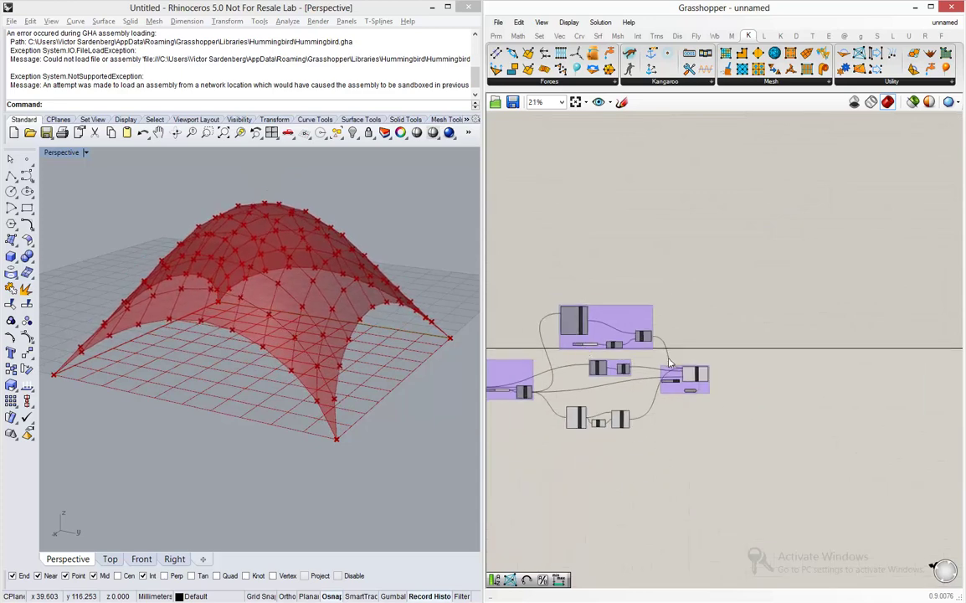
scroll(672, 361, "up", 6)
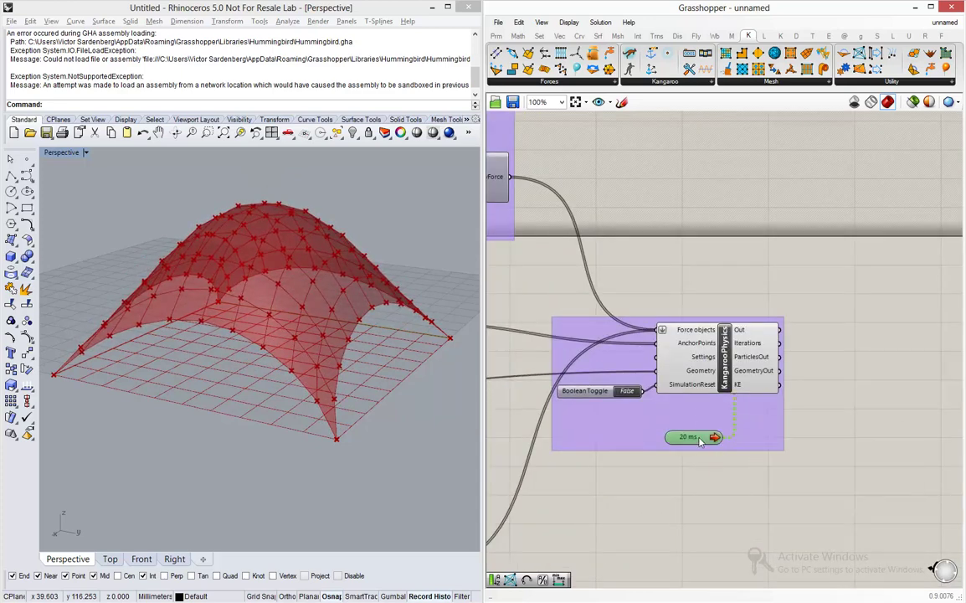
Pause the timer driving KangarooPhysics and examine the vault's corner legs and crown up close from several angles
double_click(688, 437)
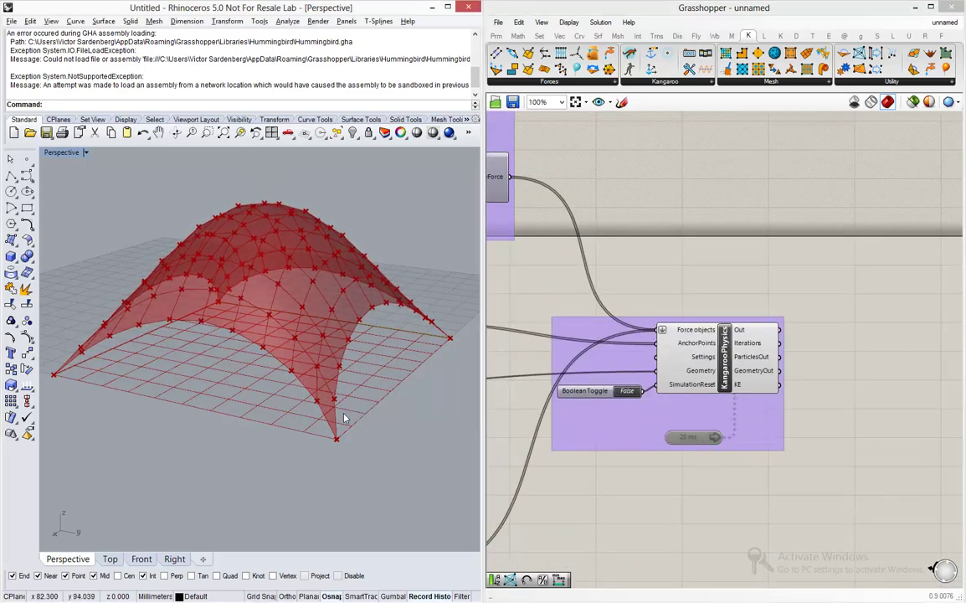
scroll(343, 418, "up", 4)
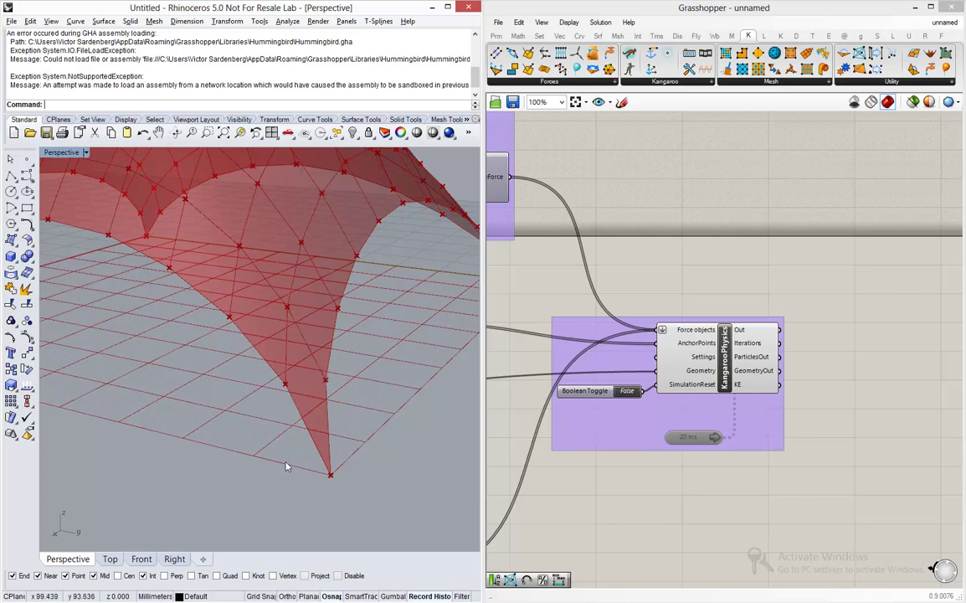
scroll(287, 463, "down", 5)
scroll(283, 432, "up", 7)
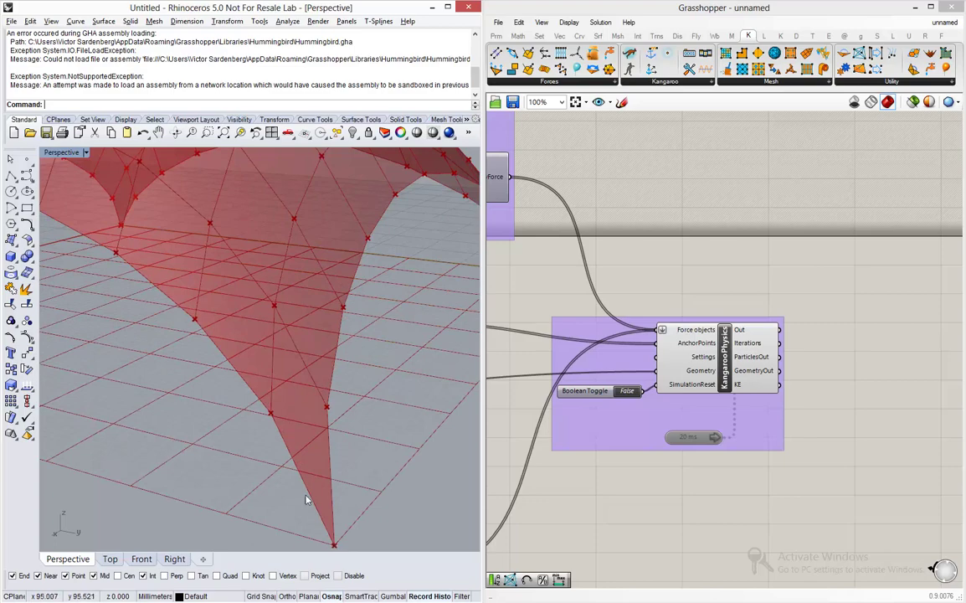
right_click_drag(269, 413, 276, 439)
scroll(276, 439, "down", 5)
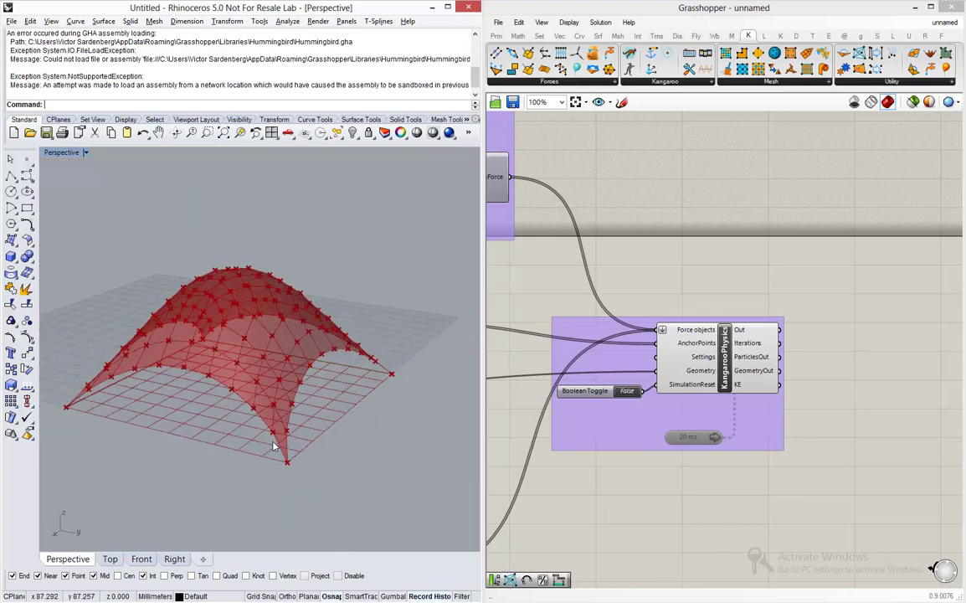
right_click_drag(247, 302, 225, 377)
scroll(239, 323, "up", 6)
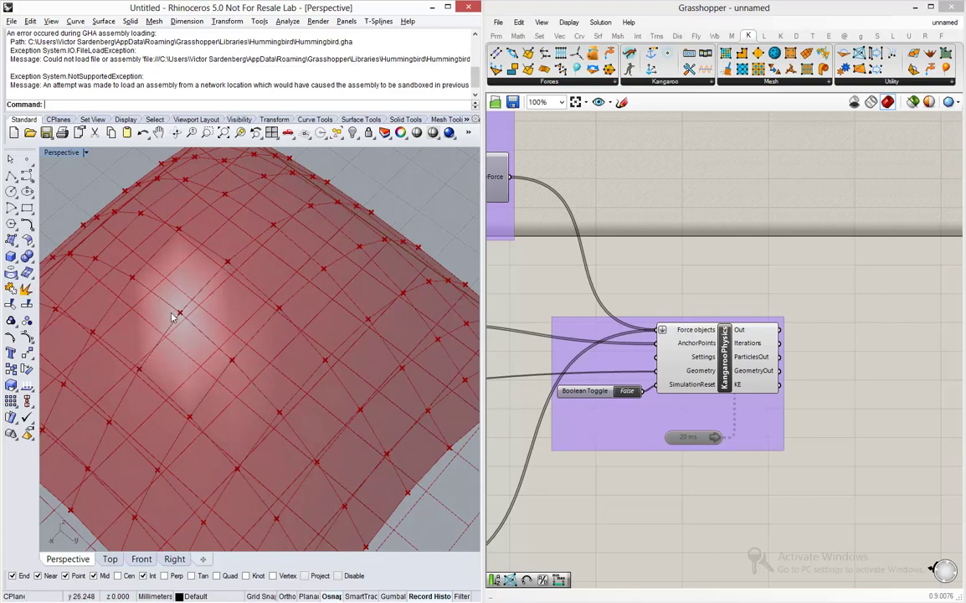
right_click_drag(243, 359, 235, 365)
scroll(248, 318, "down", 5)
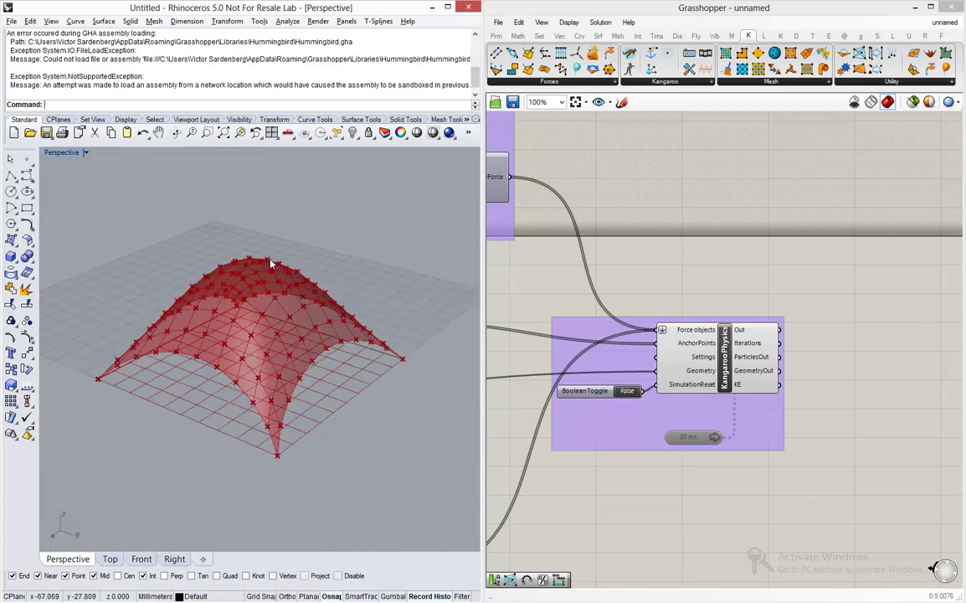
right_click_drag(257, 382, 226, 367)
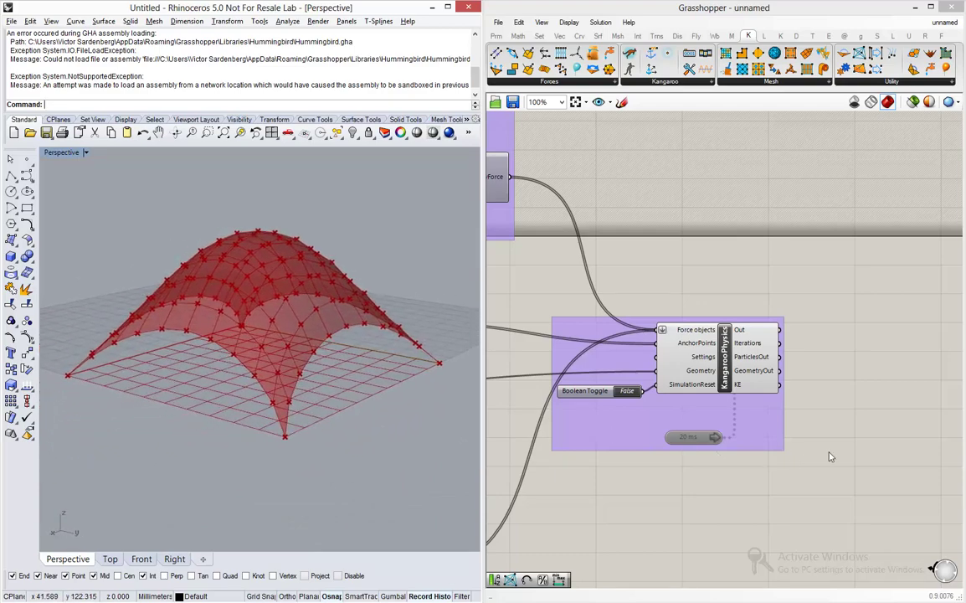
Add a Weaverbird's Mesh Edges component on the output side of KangarooPhysics
scroll(853, 383, "up", 5)
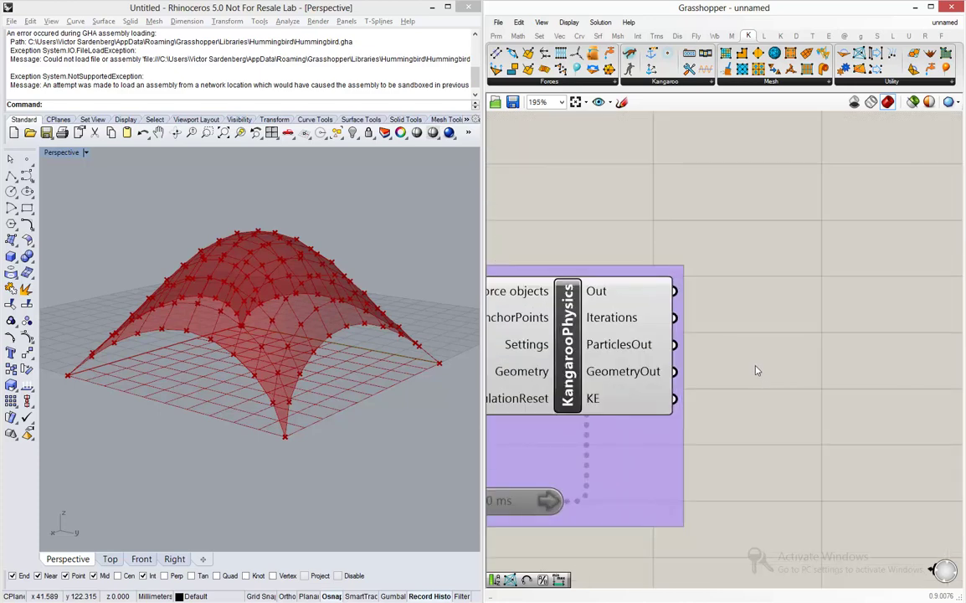
mouse_move(608, 379)
right_click_drag(824, 383, 793, 380)
double_click(791, 378)
scroll(791, 379, "down", 4)
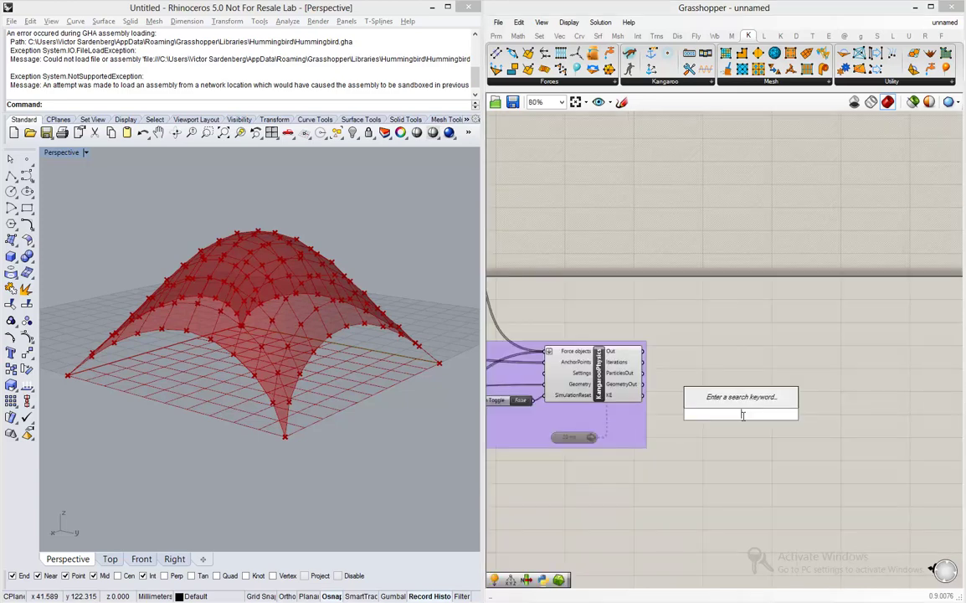
type("wb")
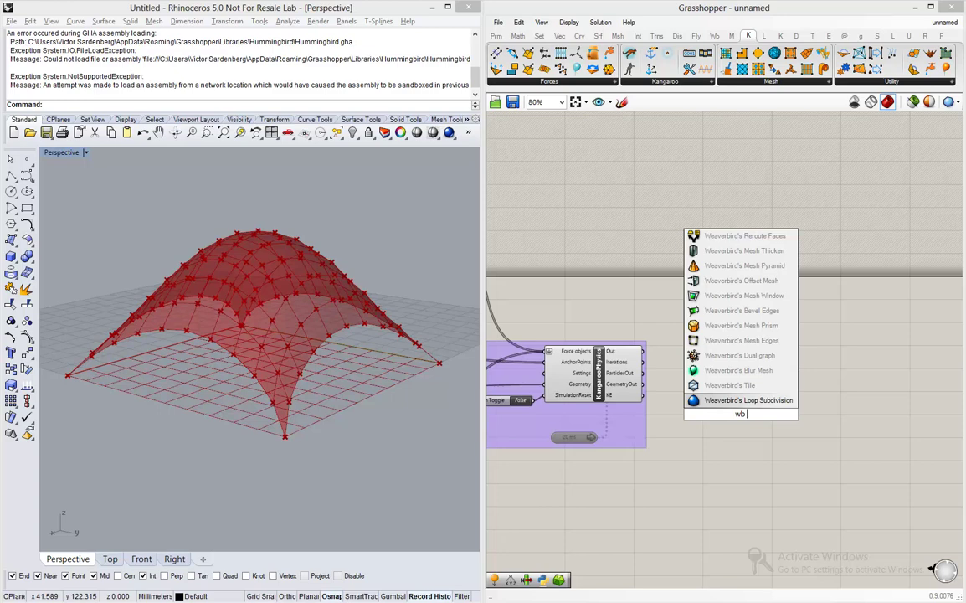
key("Up")
key("Up")
key("Up")
key("Up")
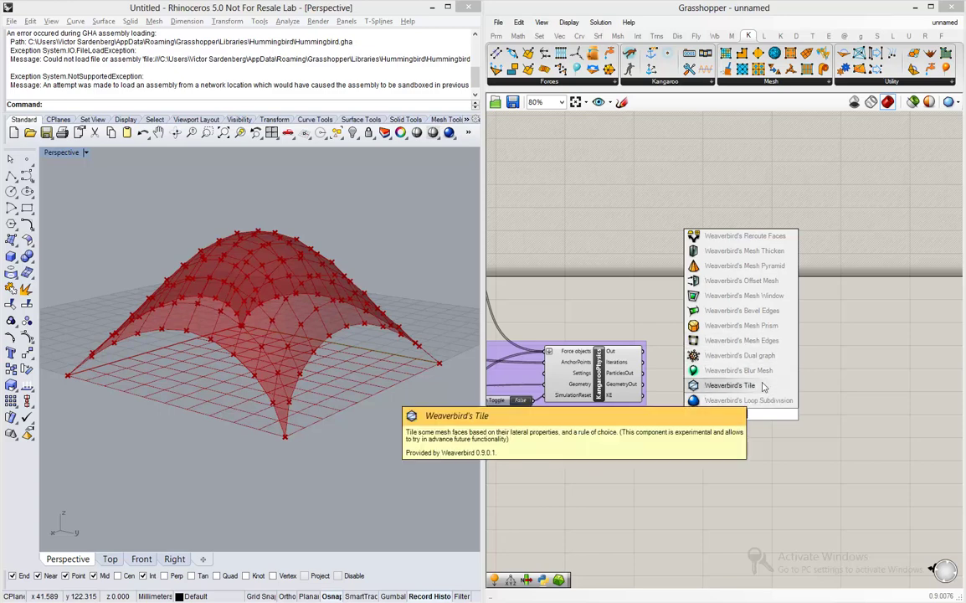
left_click(742, 340)
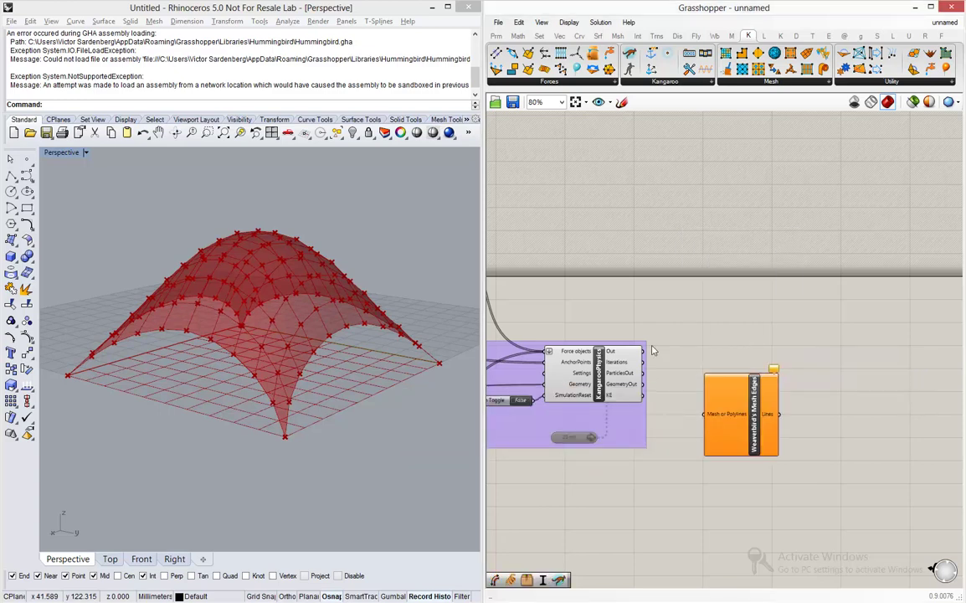
Connect KangarooPhysics' GeometryOut to the Mesh or Polylines input of Weaverbird's Mesh Edges and move that component higher up the canvas
left_click_drag(642, 384, 706, 424)
left_click(742, 437)
left_click_drag(757, 460, 741, 346)
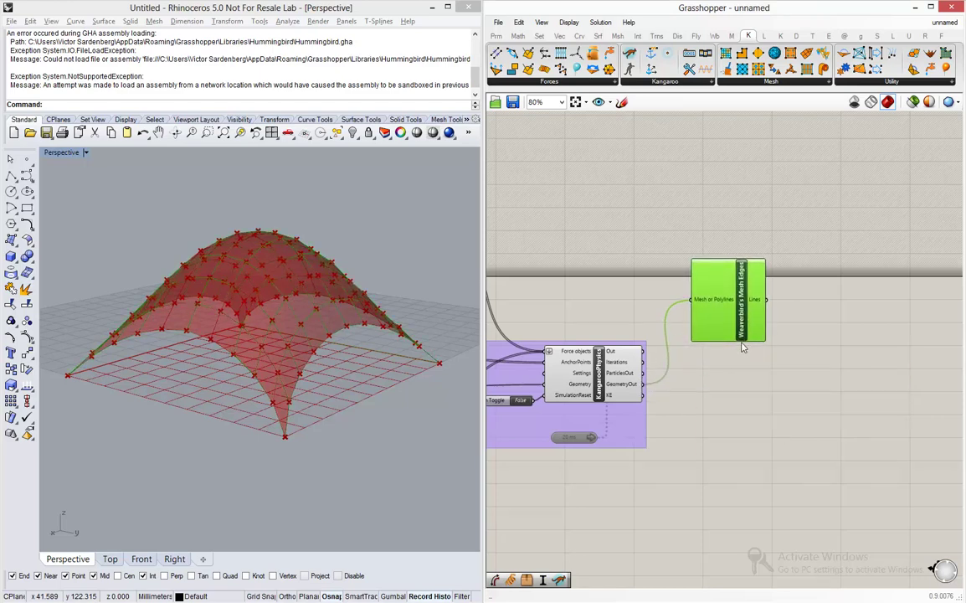
Add a Length component and feed the Lines output of Weaverbird's Mesh Edges into its Curve input
mouse_move(760, 307)
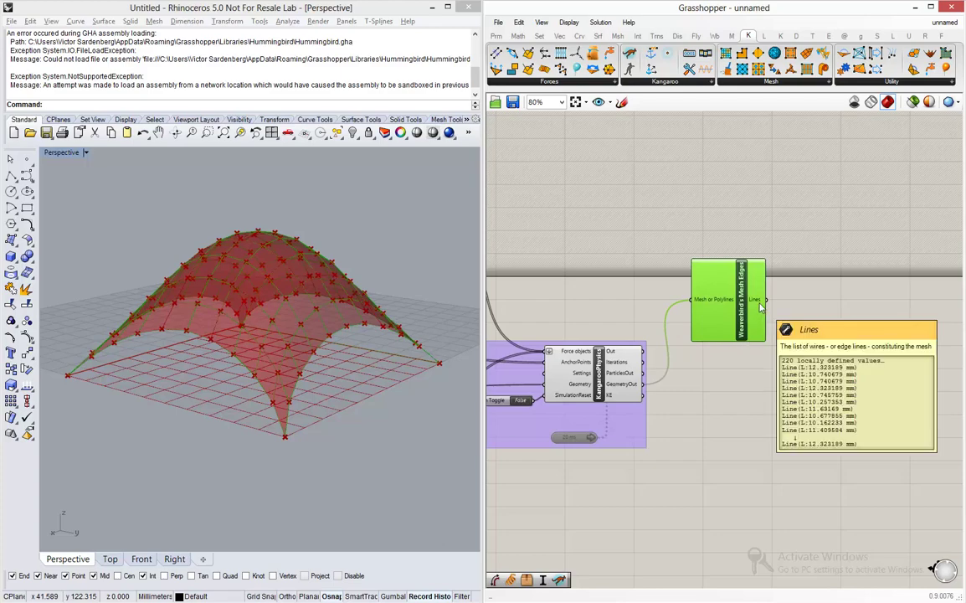
right_click_drag(826, 318, 759, 321)
scroll(714, 308, "up", 2)
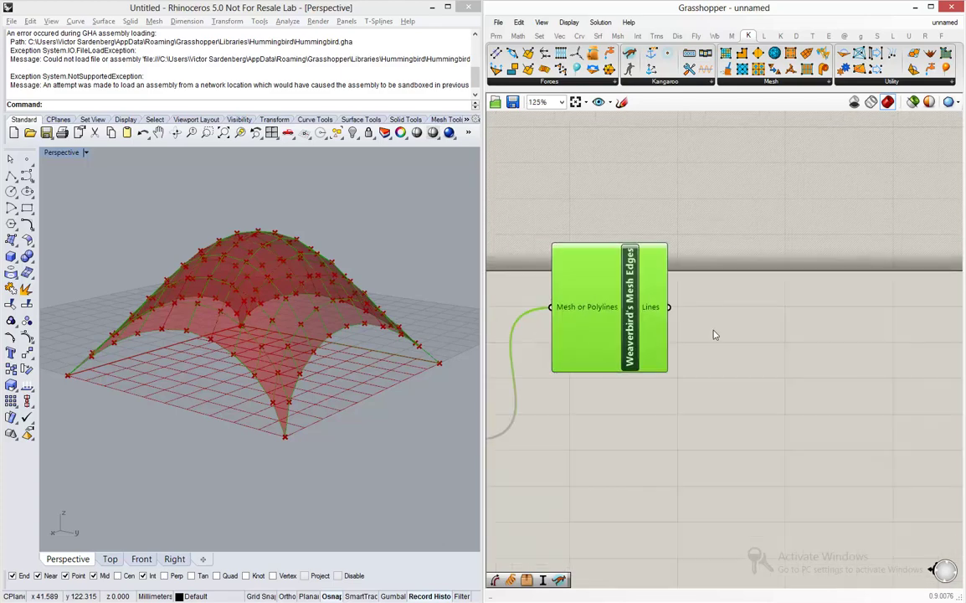
double_click(713, 332)
type("length")
left_click(712, 316)
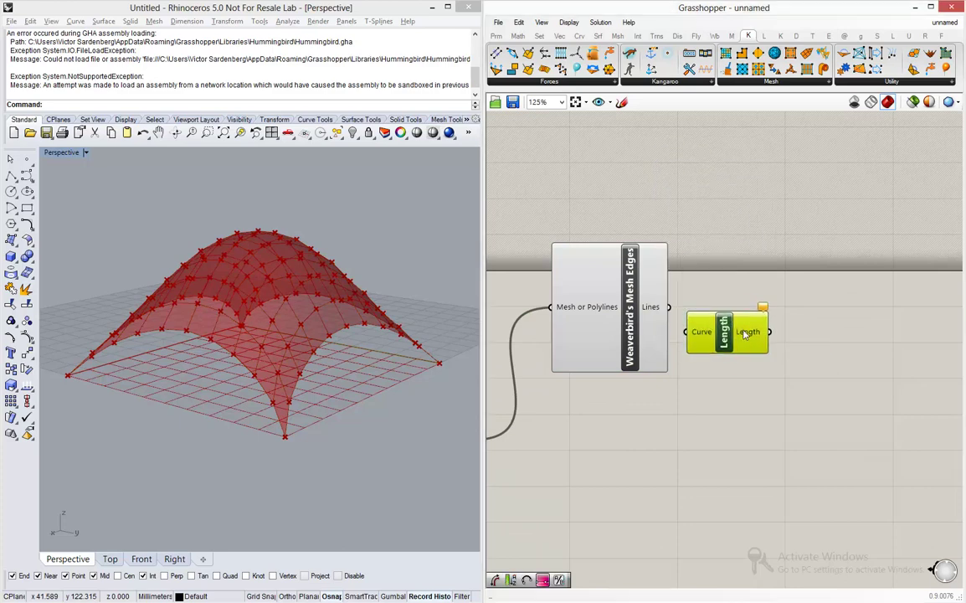
left_click_drag(668, 308, 768, 359)
Add a Gradient component beyond the Length component, leaving free space between the two
mouse_move(798, 354)
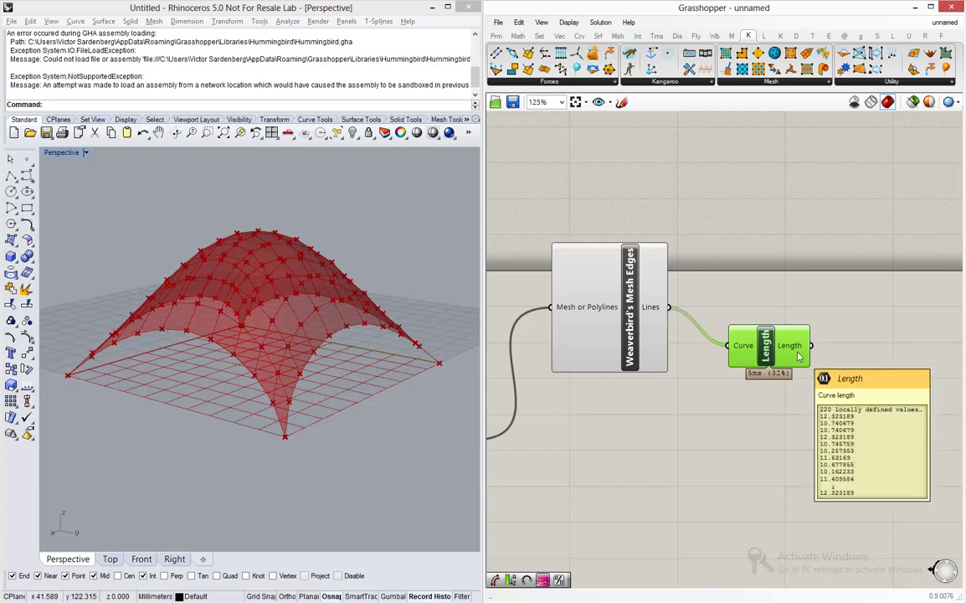
right_click_drag(847, 374, 687, 370)
scroll(647, 375, "down", 1)
double_click(830, 374)
type("gradient")
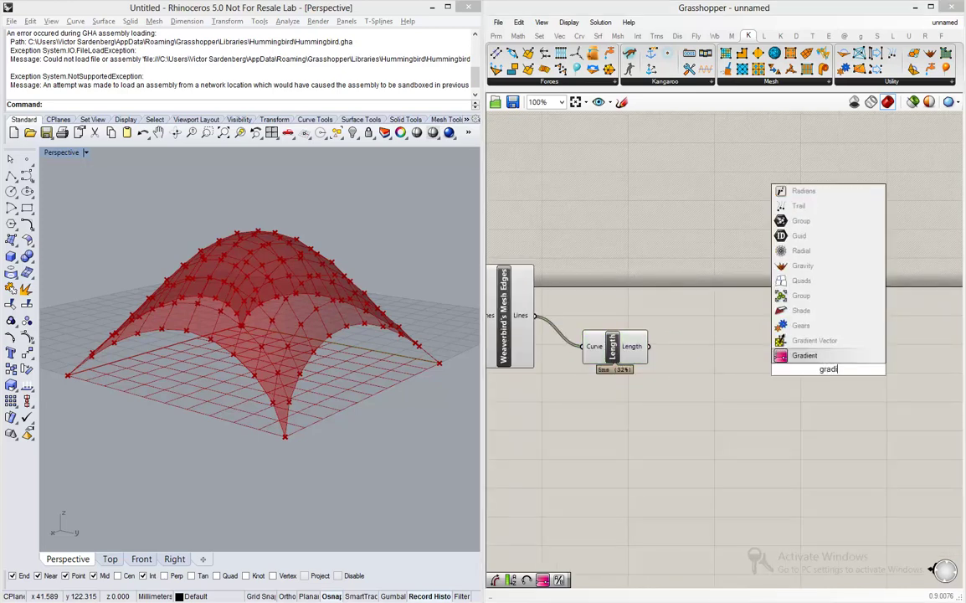
key("Return")
left_click_drag(830, 373, 855, 359)
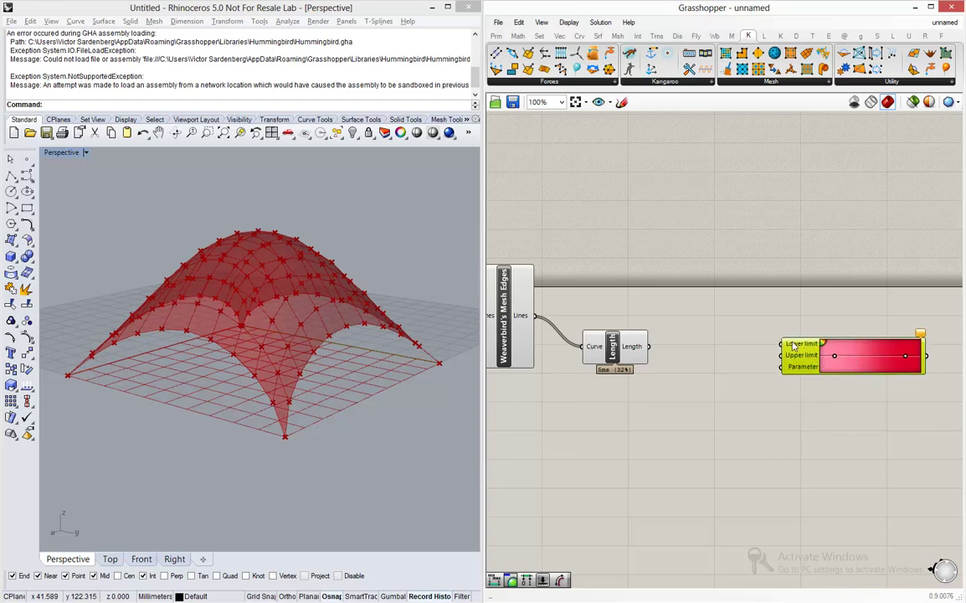
Add a Bounds component between Length and the gradient and connect the Length output to its Numbers input
scroll(809, 350, "up", 2)
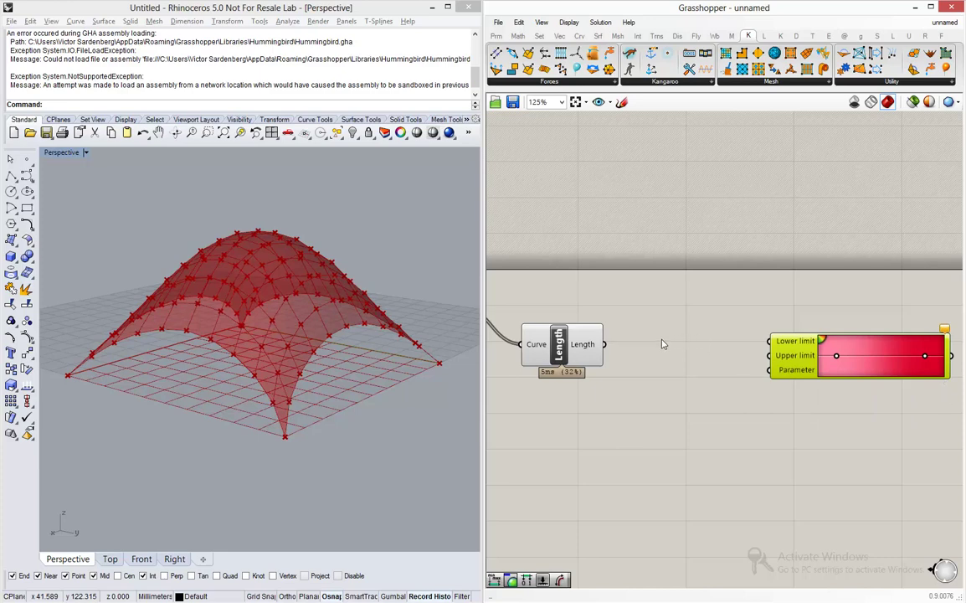
mouse_move(584, 350)
left_mouse_down()
mouse_move(565, 338)
mouse_move(568, 360)
left_mouse_up()
scroll(619, 355, "down", 2)
scroll(586, 346, "up", 2)
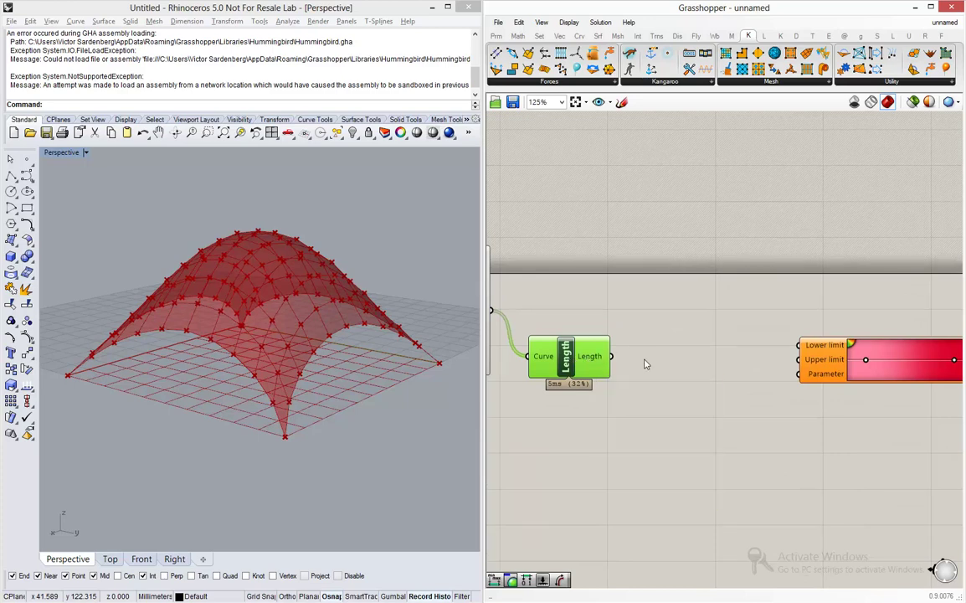
double_click(678, 360)
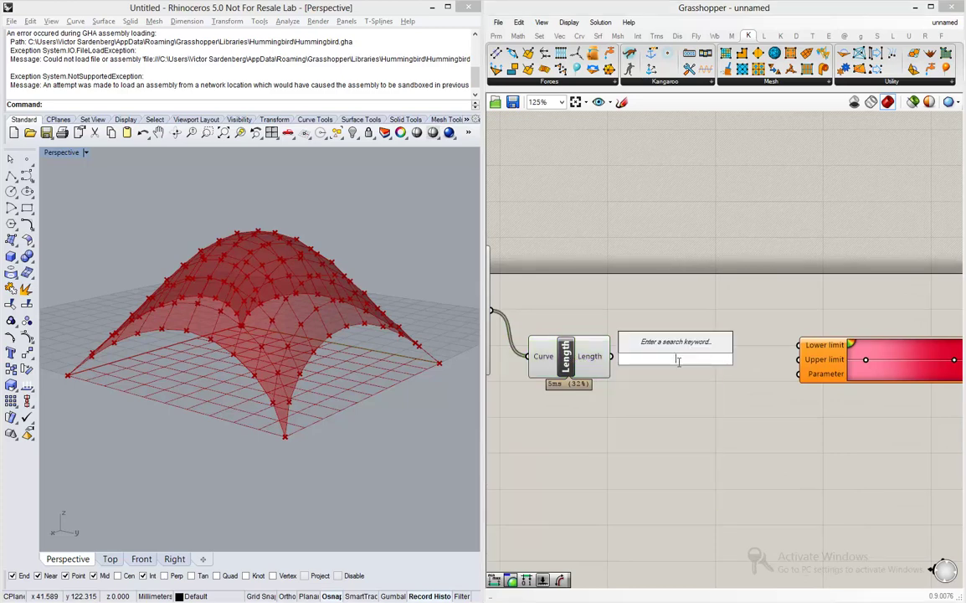
type("bounds")
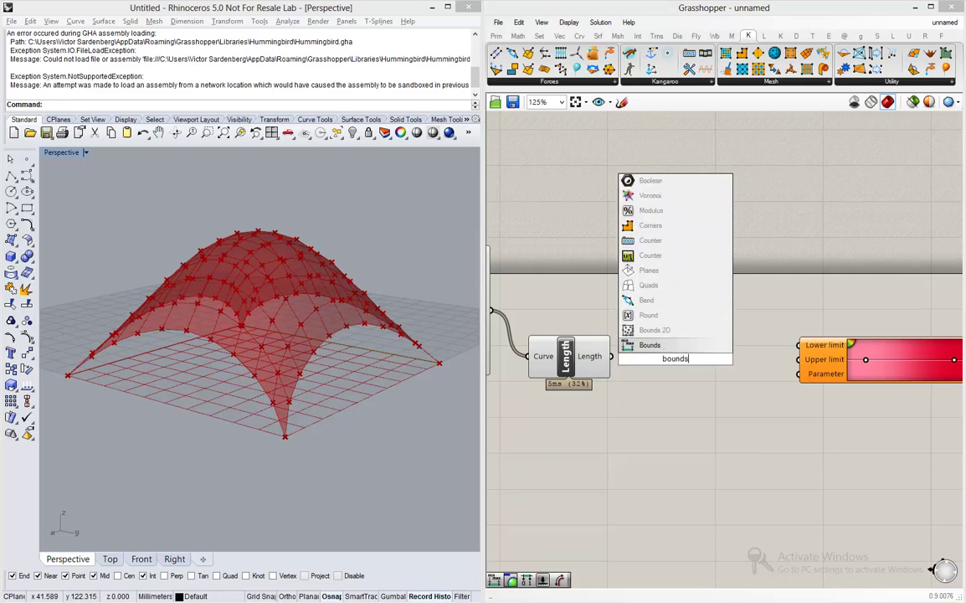
left_click(667, 349)
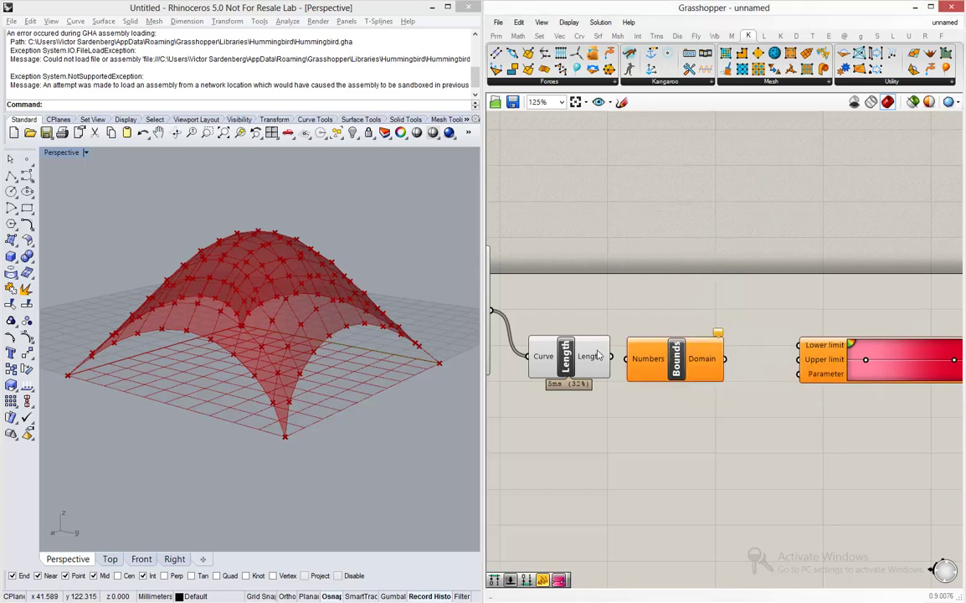
left_click_drag(611, 358, 626, 358)
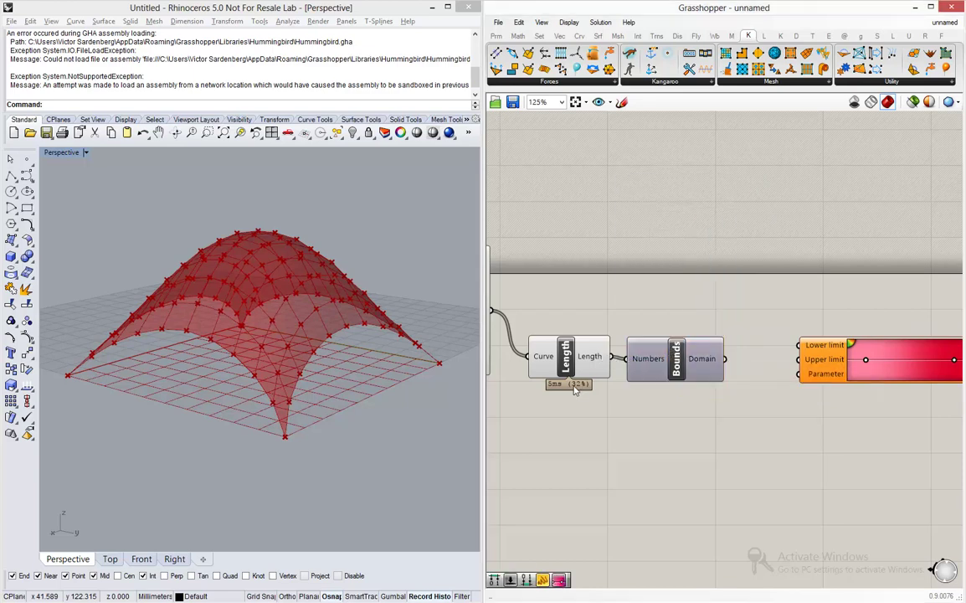
Move the gradient farther from Bounds and add a Deconstruct Domain component in the gap
scroll(724, 358, "up", 2)
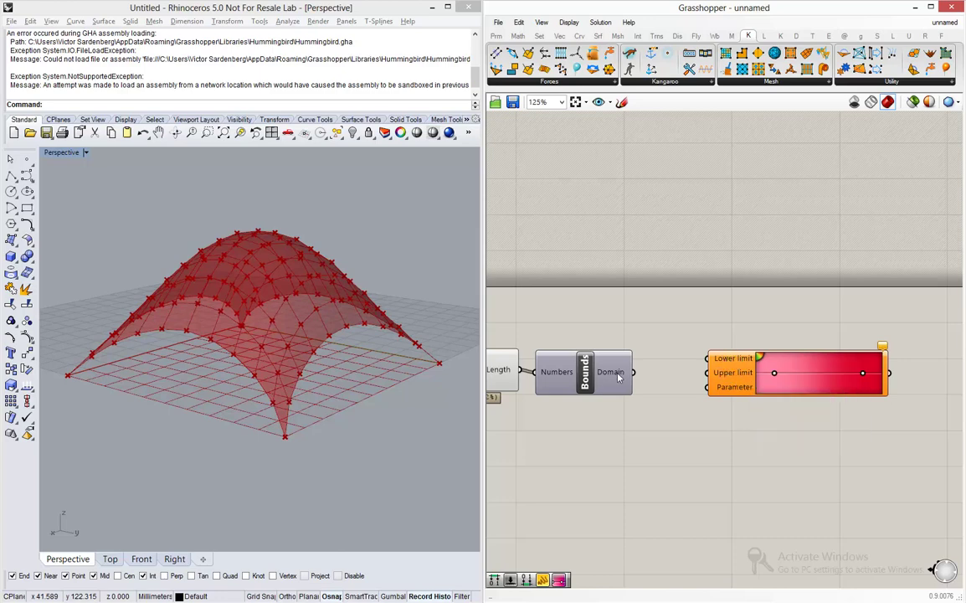
mouse_move(619, 377)
left_click_drag(795, 391, 895, 391)
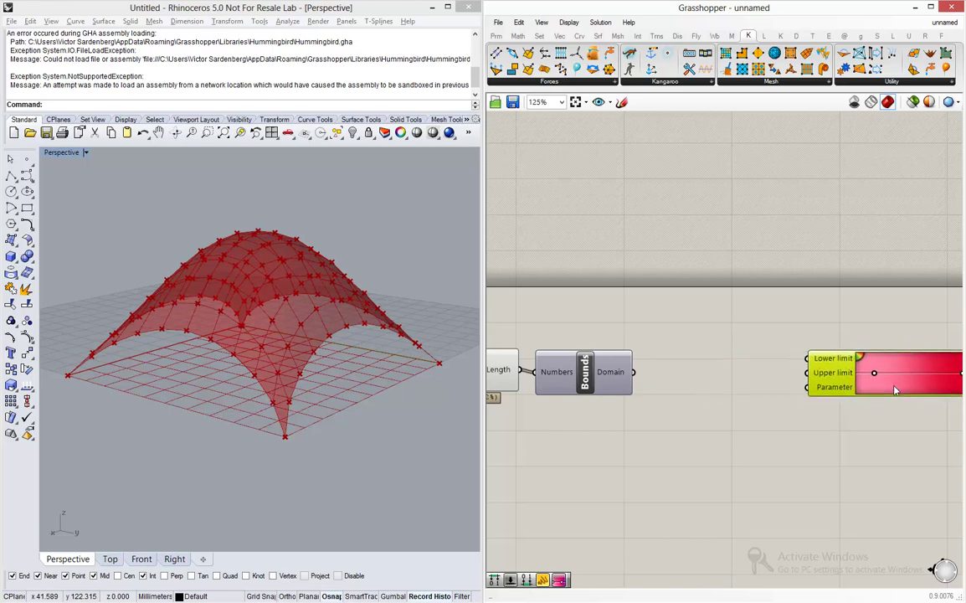
double_click(730, 391)
type("decons")
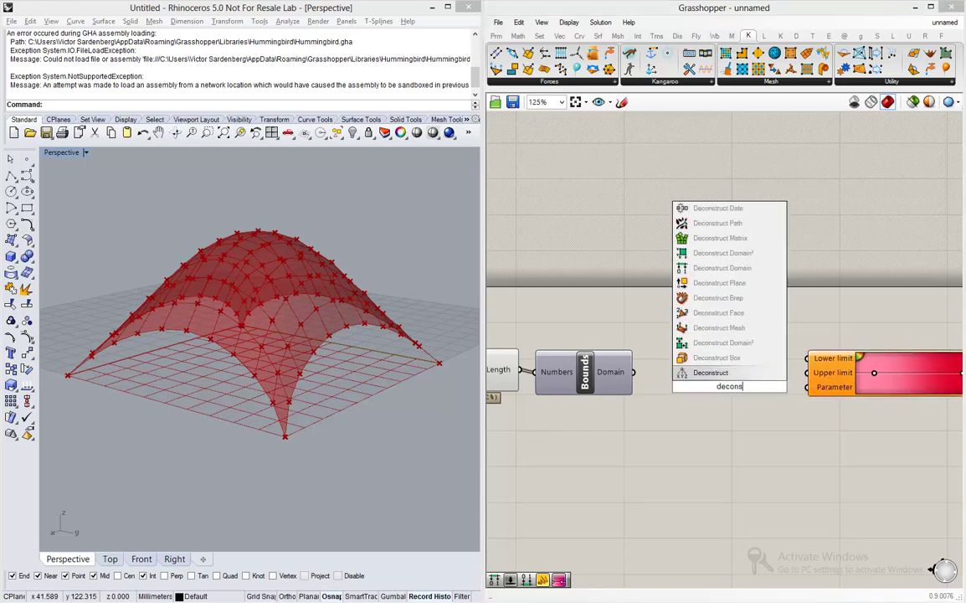
type("truct domai")
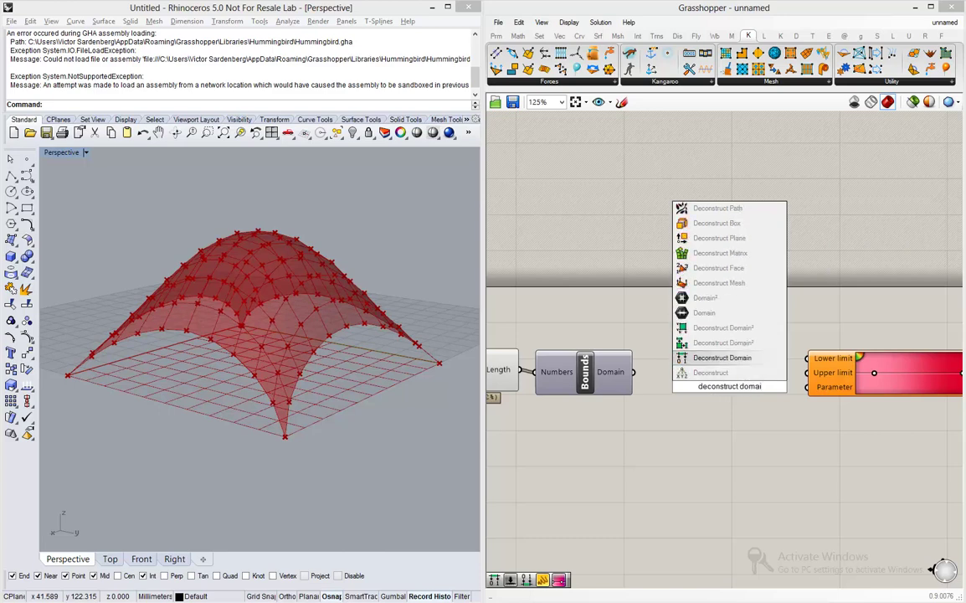
key("Return")
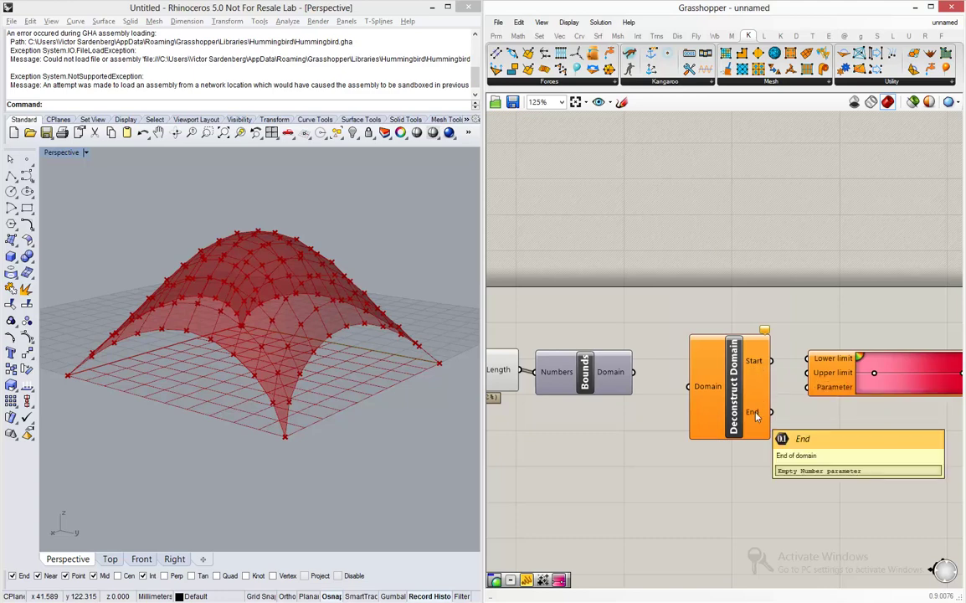
Connect Bounds' Domain to Deconstruct Domain, and its Start and End to the gradient's Lower limit and Upper limit
left_click_drag(633, 371, 696, 357)
left_click_drag(737, 331, 806, 358)
left_click_drag(738, 381, 806, 372)
Rearrange Bounds and Deconstruct Domain above the Length component and connect the Length output to the gradient's Parameter input
scroll(785, 382, "down", 4)
left_click_drag(771, 403, 657, 290)
left_click_drag(860, 375, 881, 349)
left_click_drag(655, 299, 646, 350)
scroll(821, 360, "up", 2)
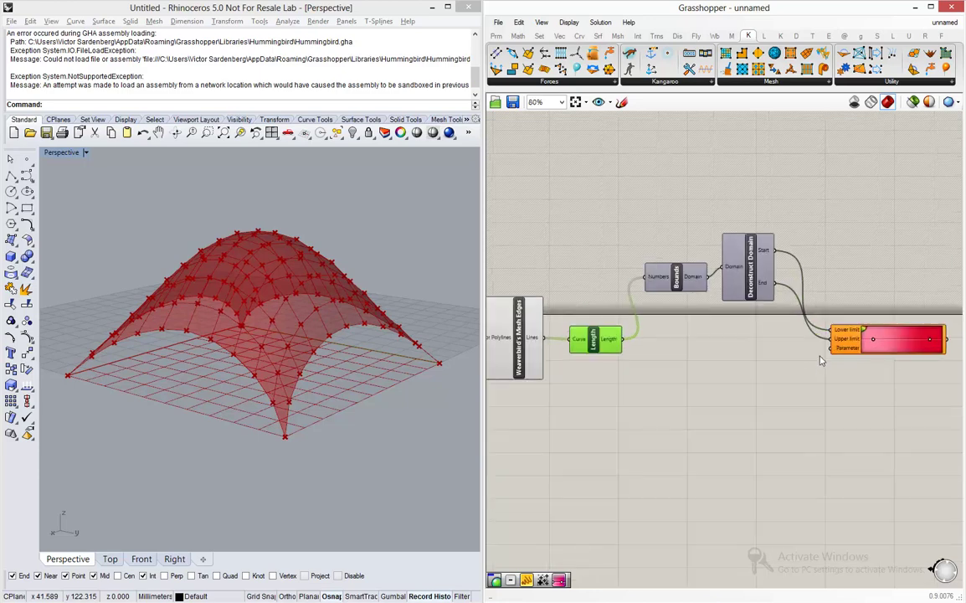
left_click_drag(624, 338, 833, 348)
left_click(792, 374)
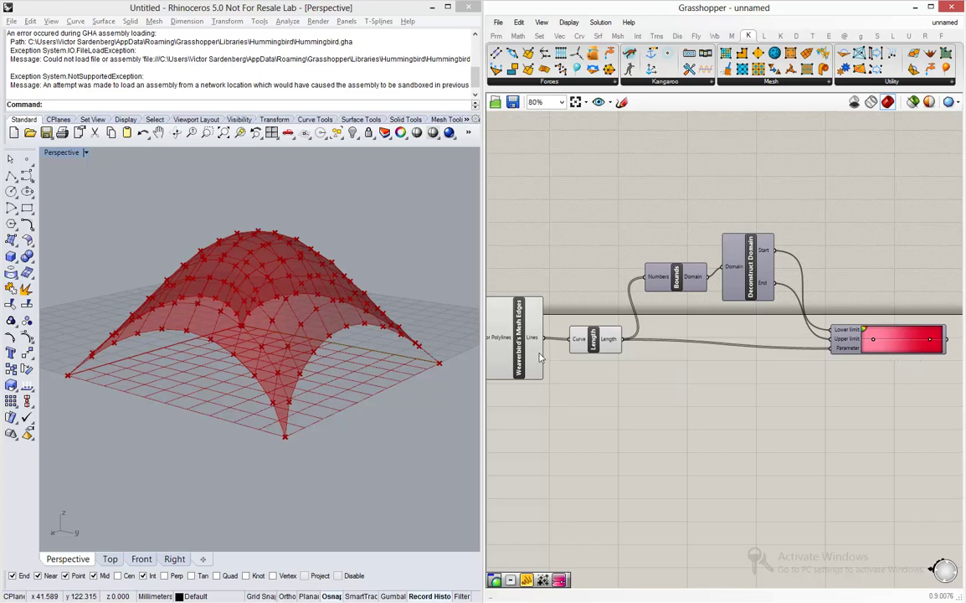
Add a Custom Preview component just past the gradient's output
left_click_drag(526, 366, 523, 389)
scroll(700, 371, "down", 3)
scroll(920, 390, "up", 3)
double_click(878, 363)
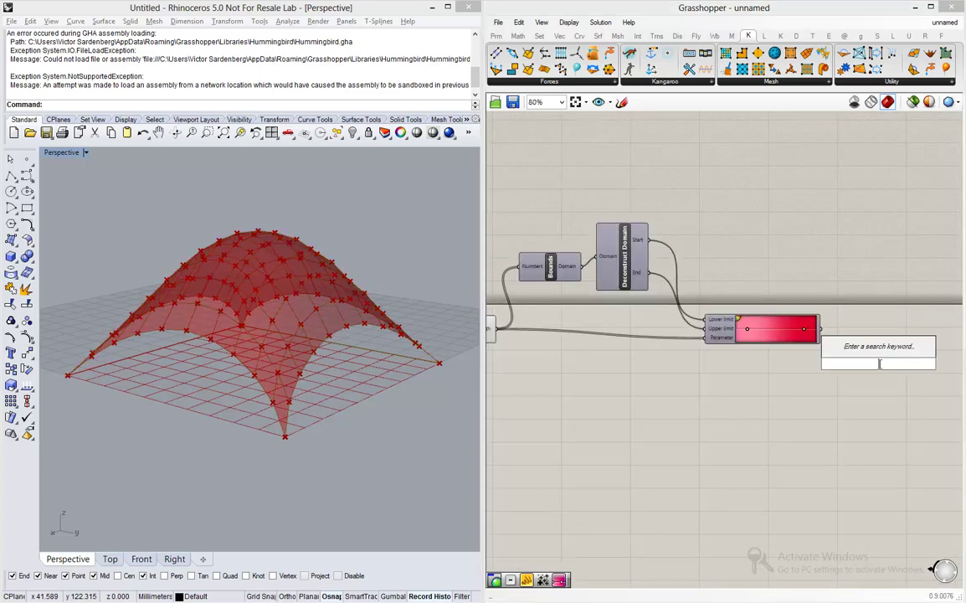
type("custom")
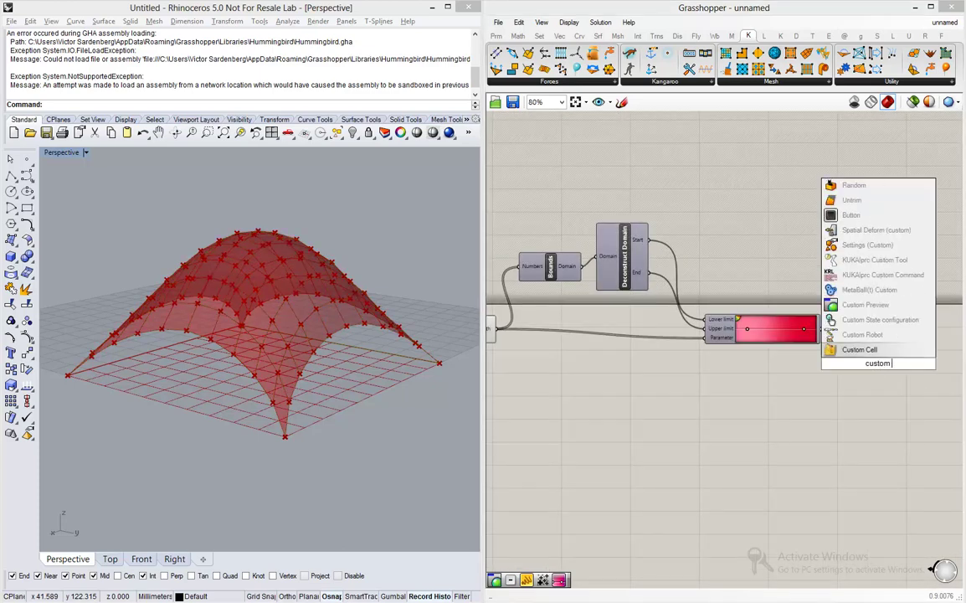
type(" pr")
key("Return")
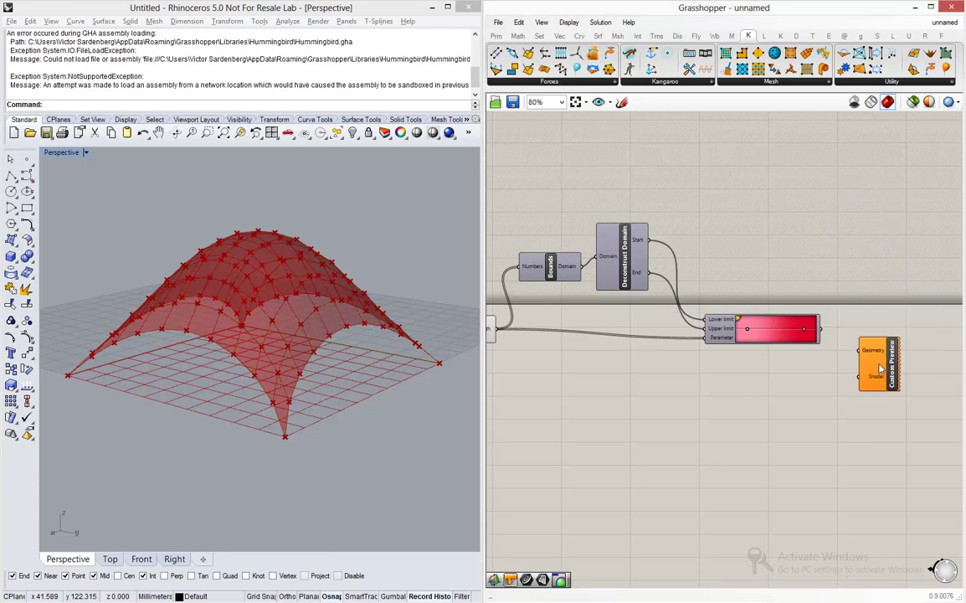
Connect the downstream Mesh Edges' Lines to Custom Preview's Geometry and the gradient's output to its Shader
scroll(904, 366, "down", 2)
scroll(839, 366, "down", 1)
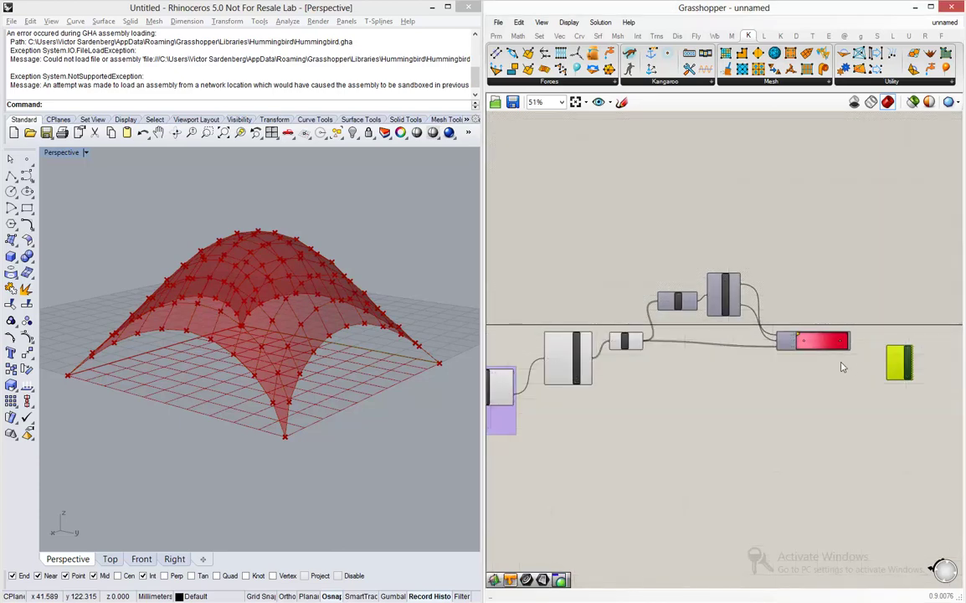
scroll(854, 367, "up", 1)
left_click_drag(521, 358, 900, 360)
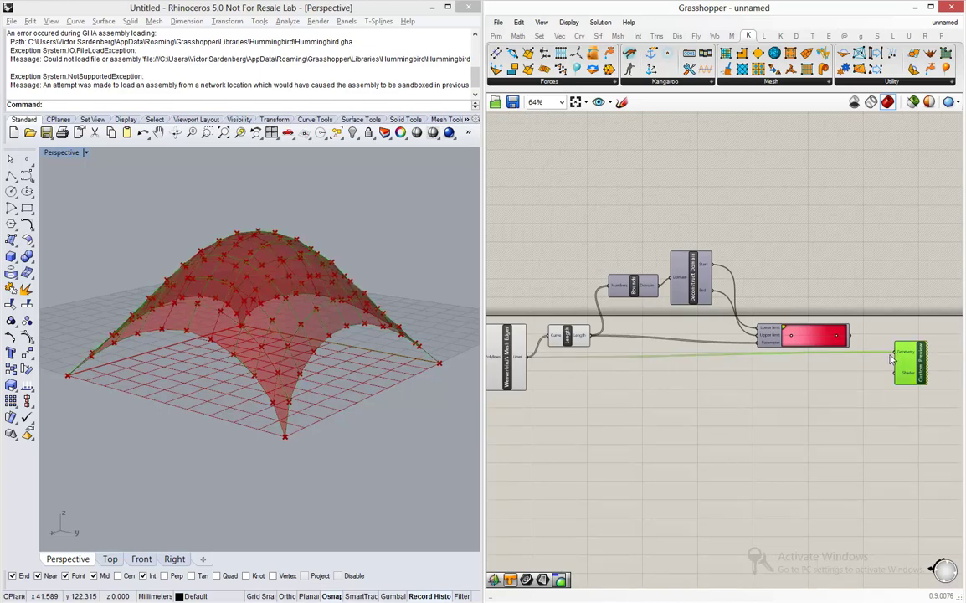
left_click_drag(853, 338, 893, 378)
left_click(920, 326)
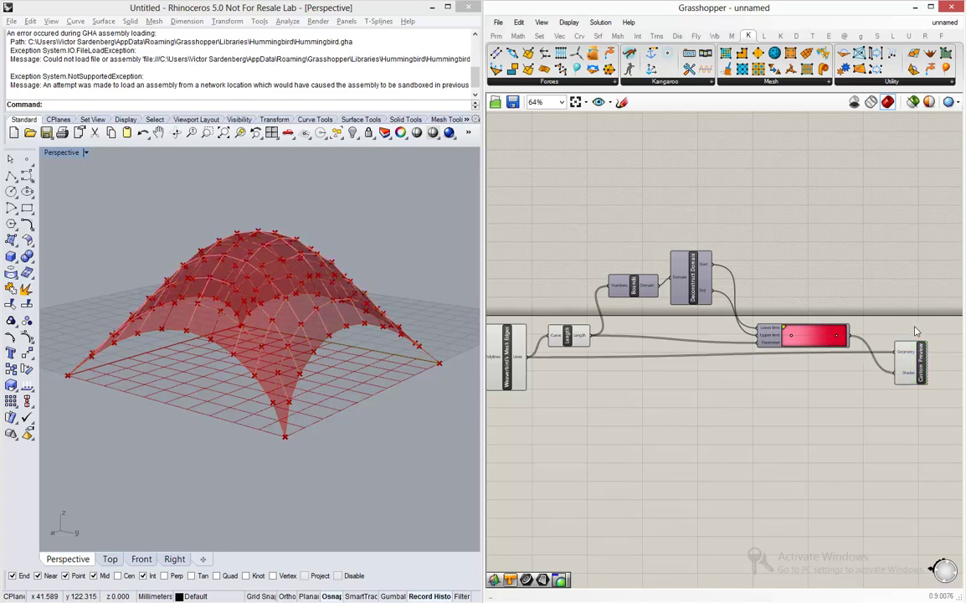
Apply the green-yellow-red preset to the gradient component
right_click_drag(289, 295, 282, 316)
scroll(921, 347, "up", 3)
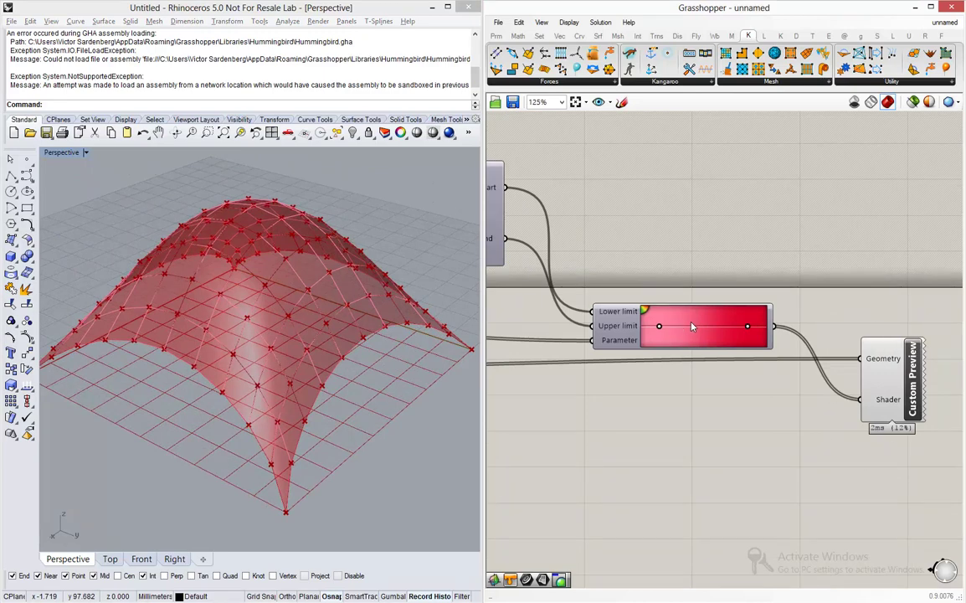
right_click(692, 326)
mouse_move(733, 389)
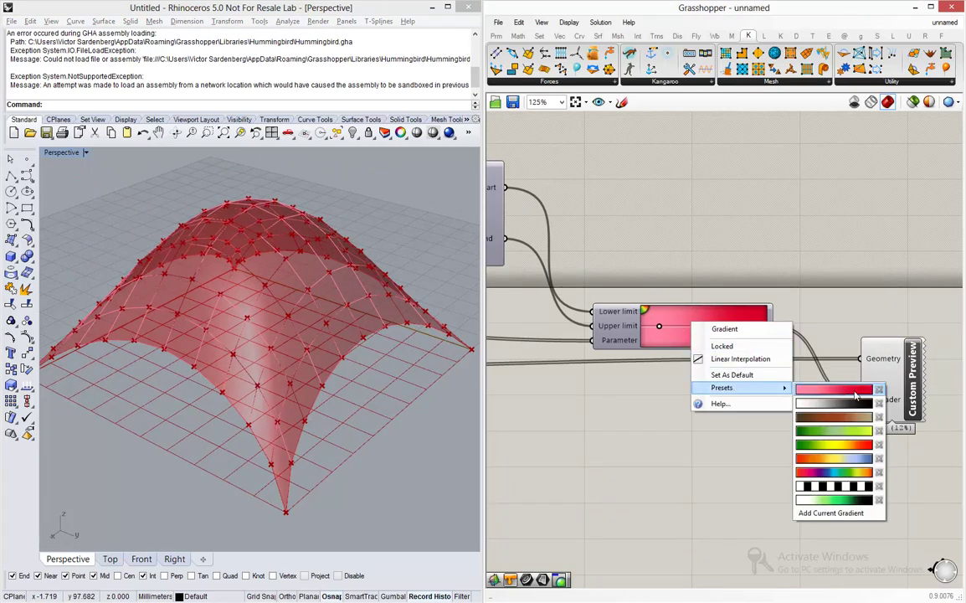
left_click(843, 449)
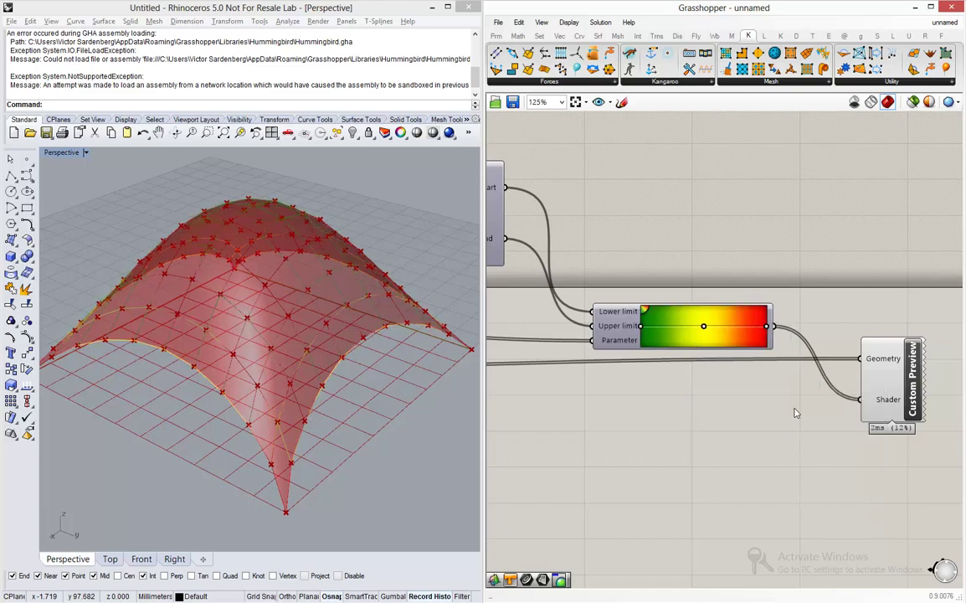
Turn off the preview of all components upstream of Custom Preview so only the coloured edges are drawn
scroll(827, 361, "down", 5)
scroll(827, 361, "down", 3)
left_click_drag(814, 478, 515, 266)
middle_click(641, 292)
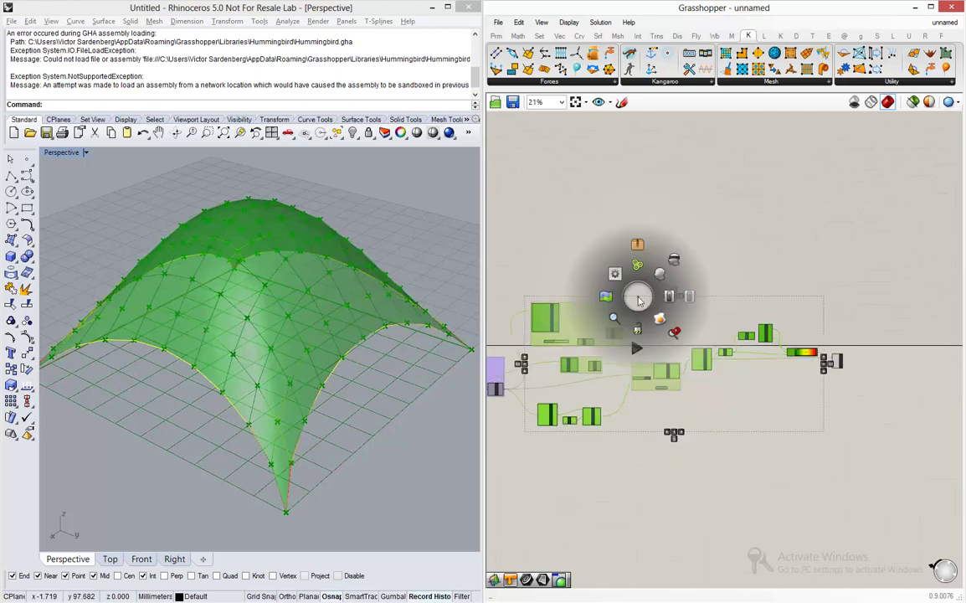
left_click(669, 270)
left_click(703, 268)
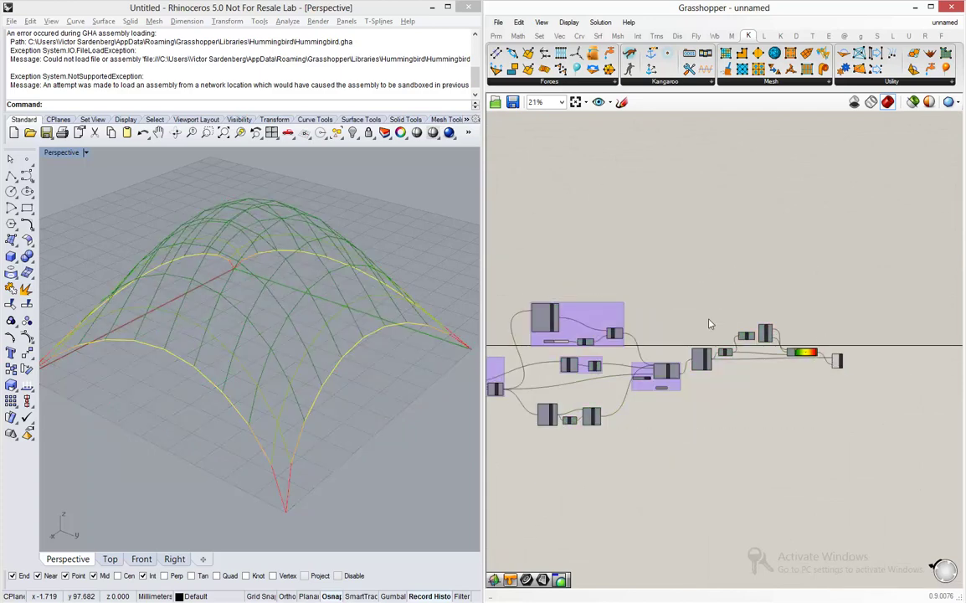
Restart the Kangaroo simulation by switching the SimulationReset toggle to True and back to False
right_click_drag(225, 452, 418, 431)
scroll(645, 376, "up", 4)
scroll(656, 383, "up", 5)
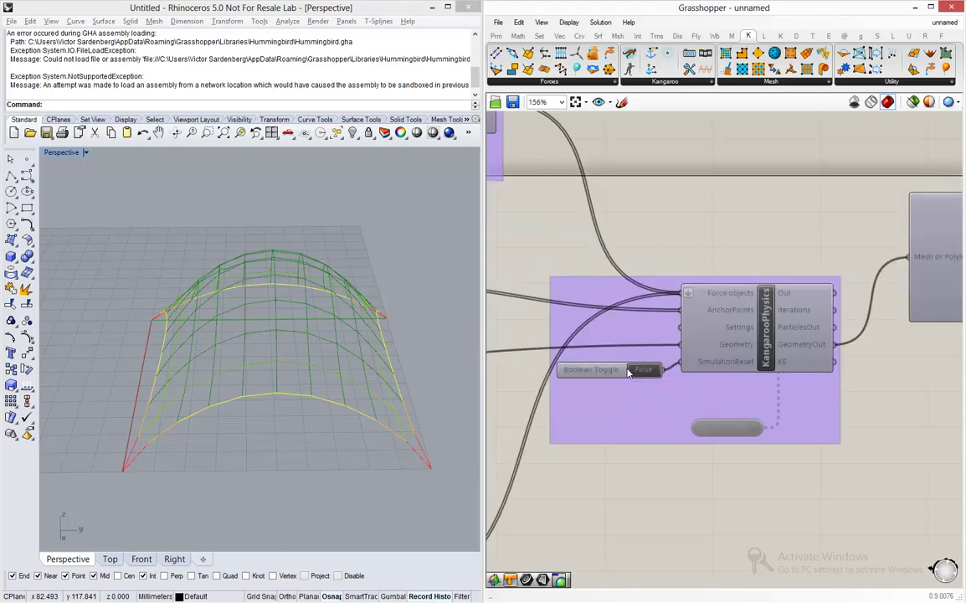
double_click(649, 369)
double_click(751, 443)
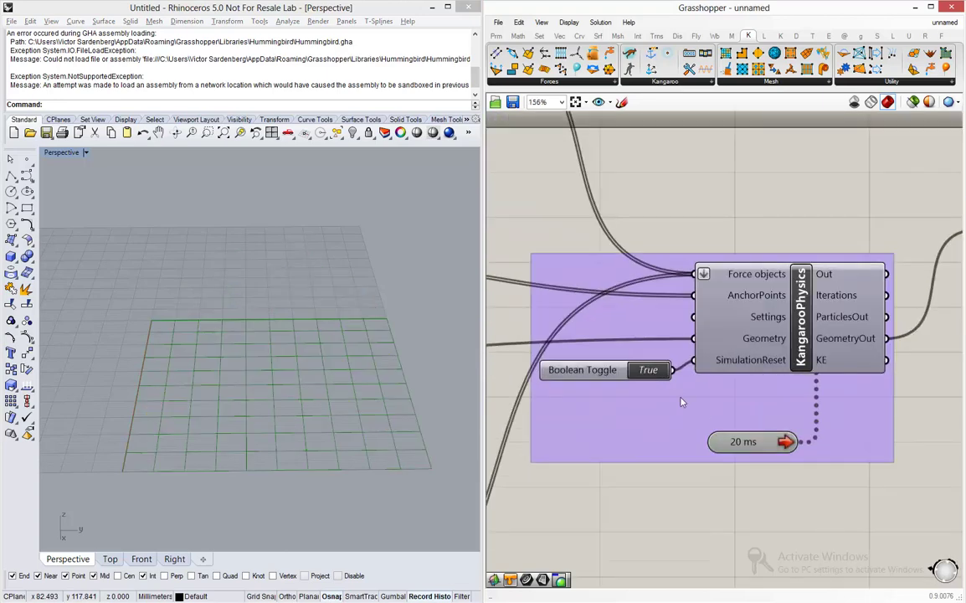
double_click(649, 369)
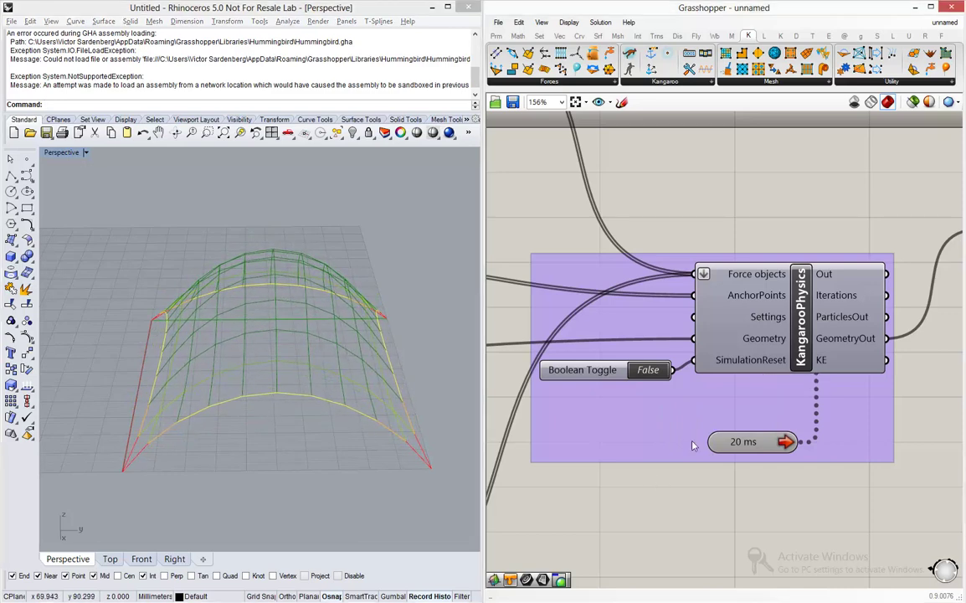
Group the Mesh Edges, Length and SpringsFromLine components that feed the spring forces
scroll(728, 361, "down", 5)
scroll(783, 383, "down", 3)
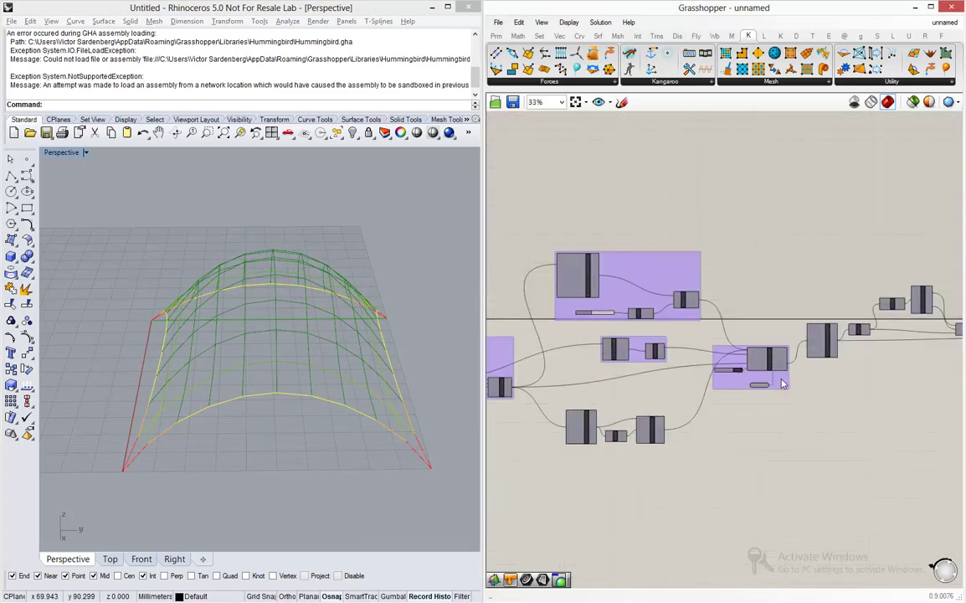
scroll(548, 441, "up", 2)
scroll(598, 458, "up", 2)
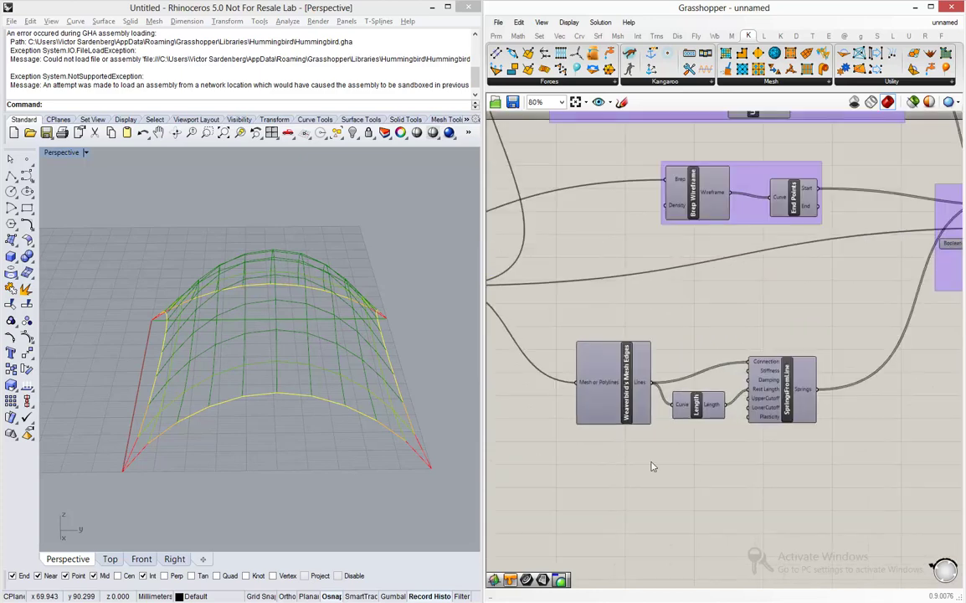
left_click_drag(874, 500, 548, 317)
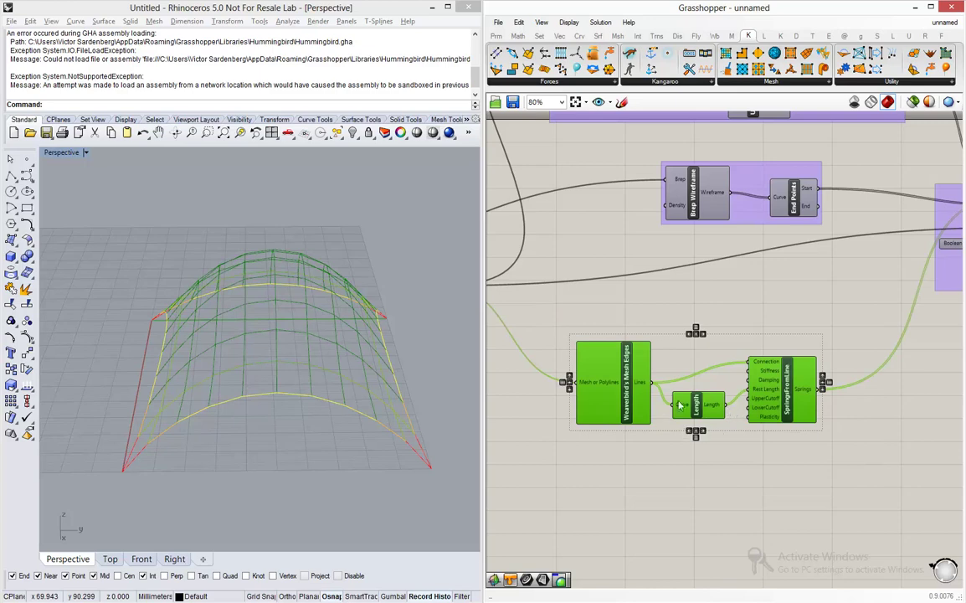
key("ctrl+g")
scroll(630, 319, "down", 6)
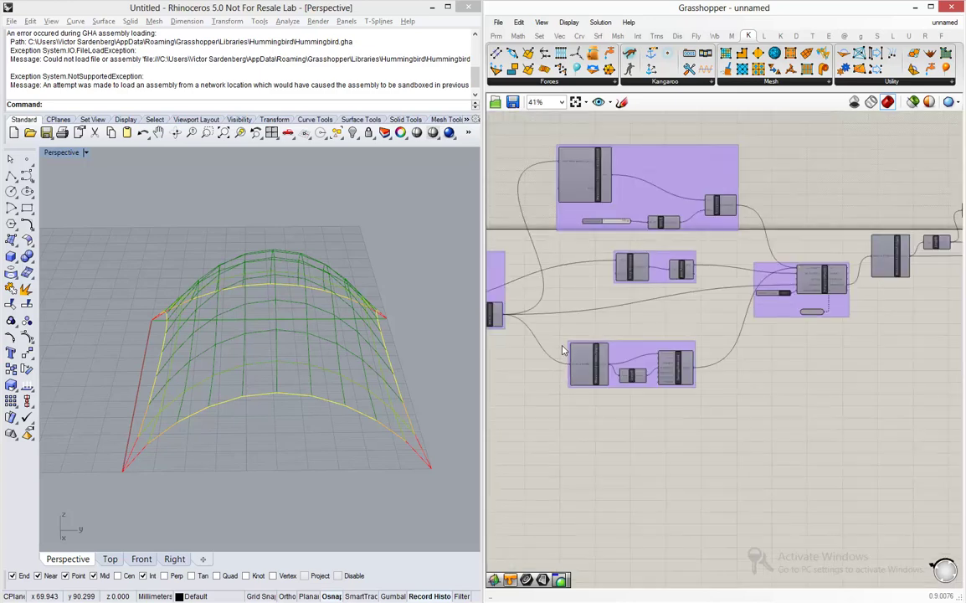
Group the edge-length colouring components from Mesh Edges to Custom Preview and move the group above the KangarooPhysics group
scroll(764, 288, "up", 3)
left_click_drag(891, 238, 609, 402)
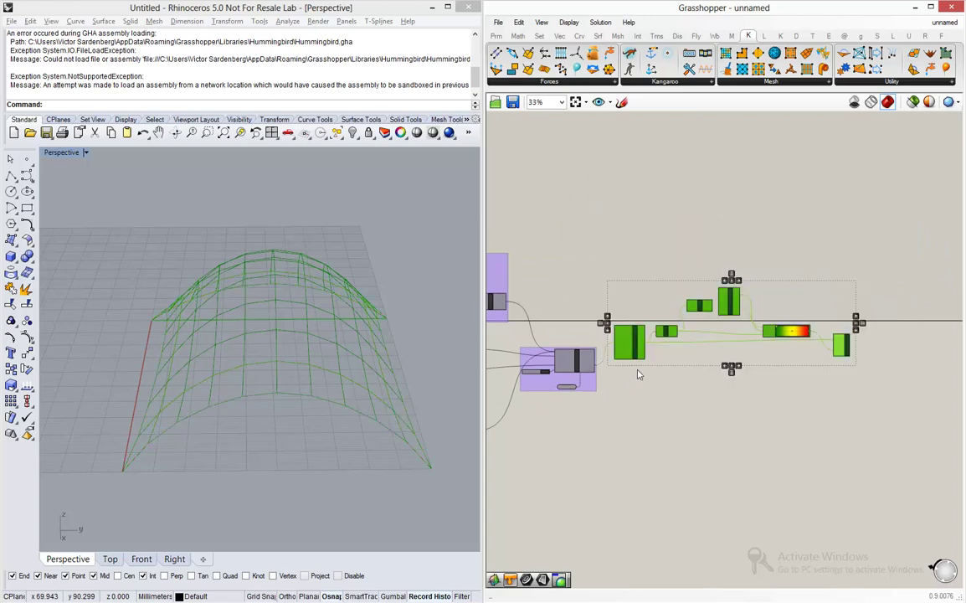
key("ctrl+g")
left_click_drag(634, 343, 649, 309)
left_click(655, 389)
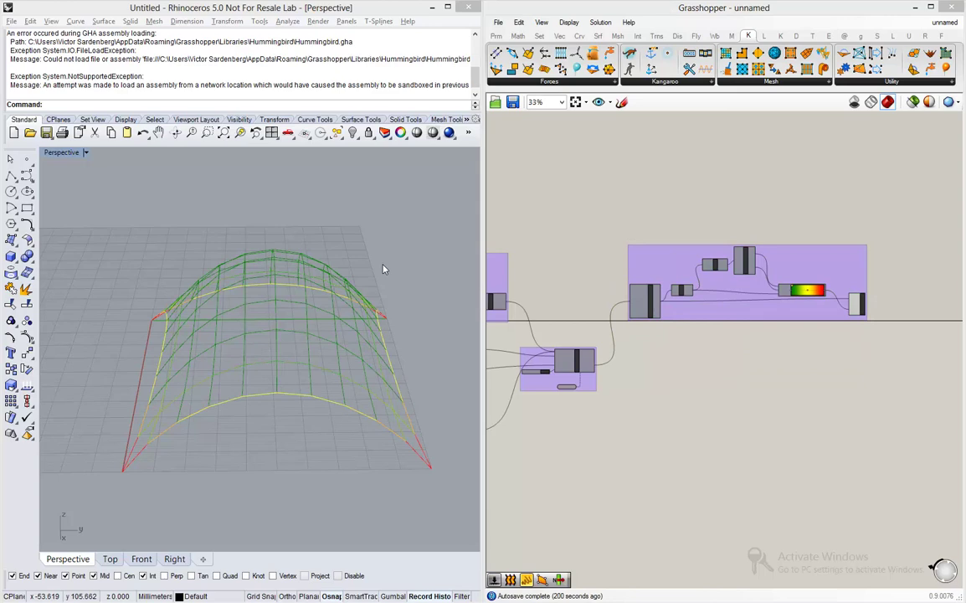
Examine the colours of the vault's edges up close near one support corner
scroll(149, 444, "up", 5)
scroll(156, 430, "up", 4)
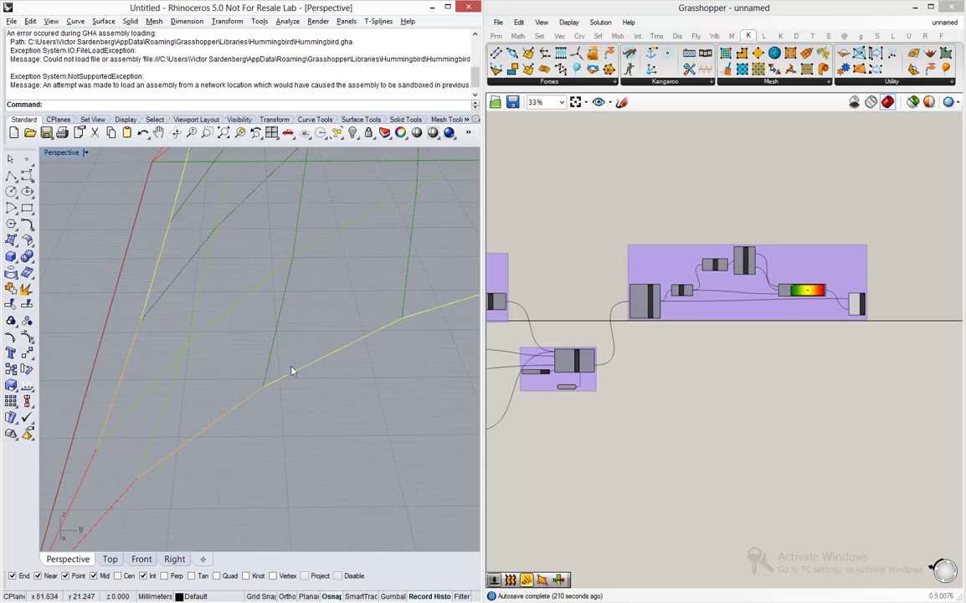
scroll(249, 256, "down", 5)
scroll(243, 268, "down", 5)
Add Weaverbird's Face Polylines beside KangarooPhysics and connect GeometryOut to its Mesh input
scroll(327, 202, "up", 3)
scroll(309, 211, "up", 2)
scroll(572, 375, "up", 3)
mouse_move(610, 362)
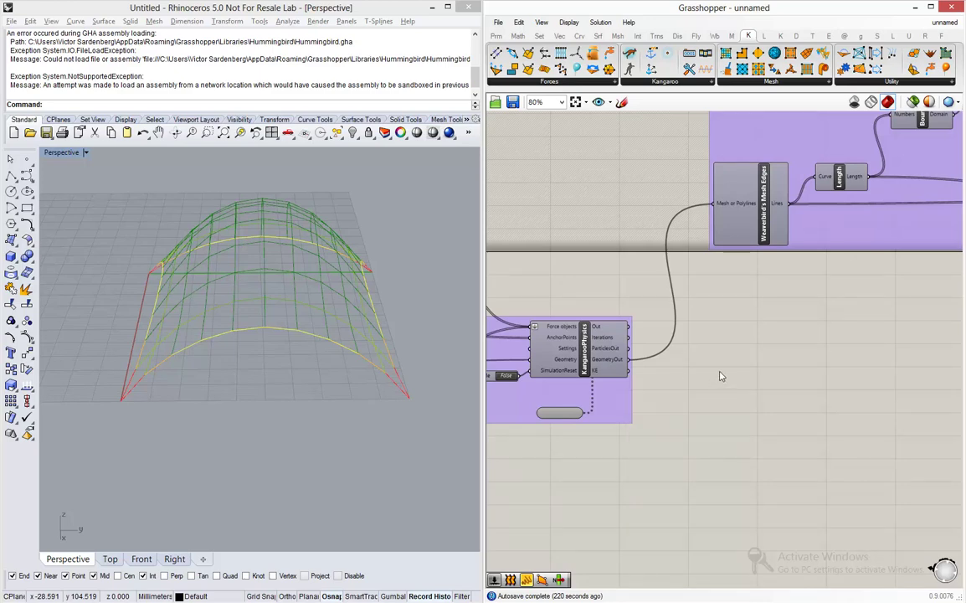
left_click(716, 35)
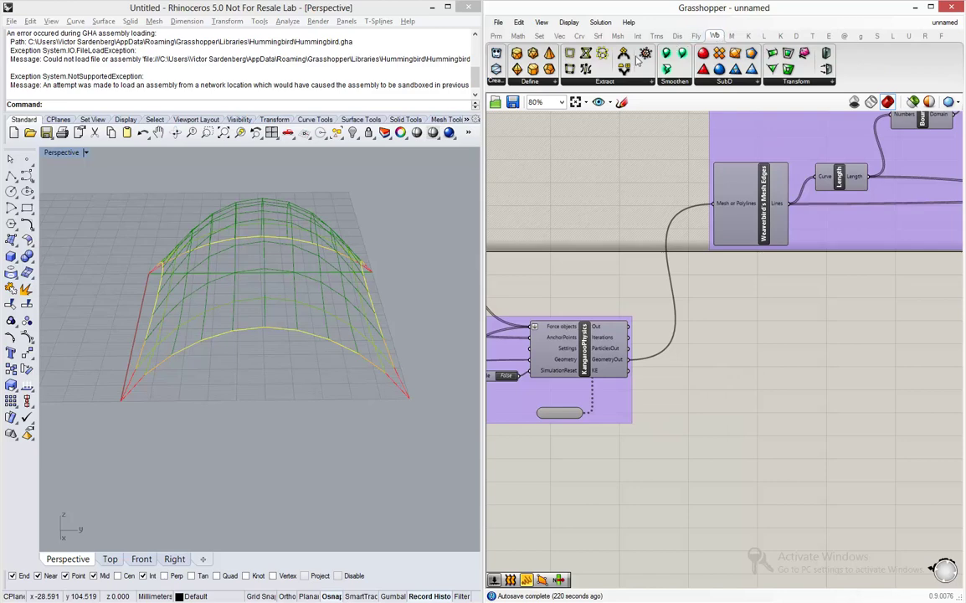
left_click(596, 83)
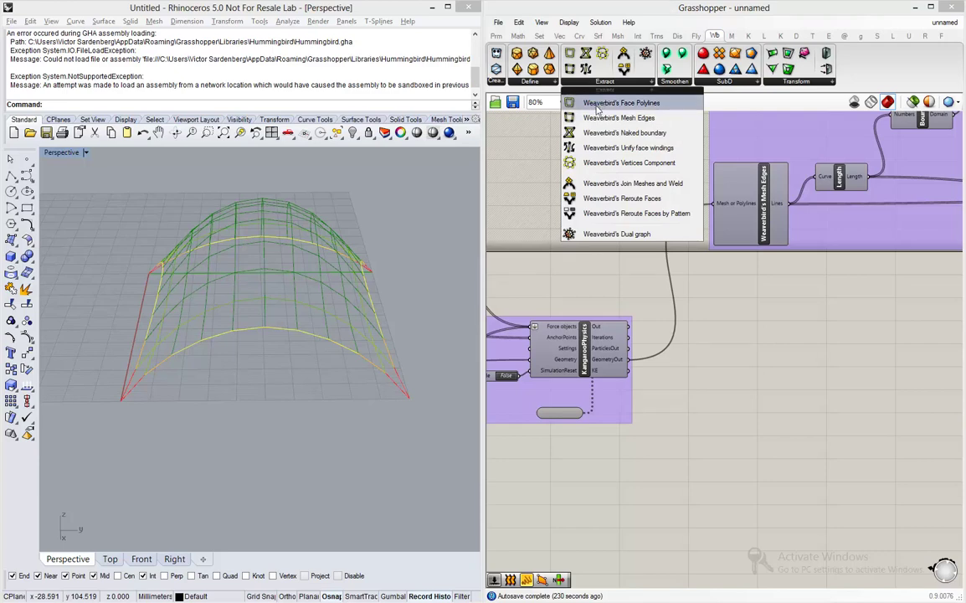
left_click(654, 103)
left_click(781, 383)
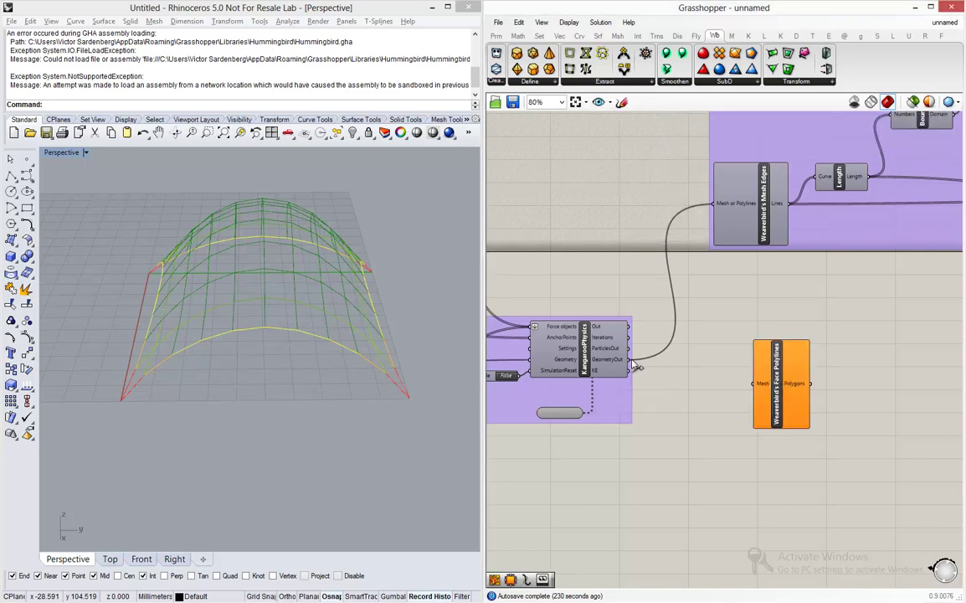
left_click_drag(630, 359, 753, 383)
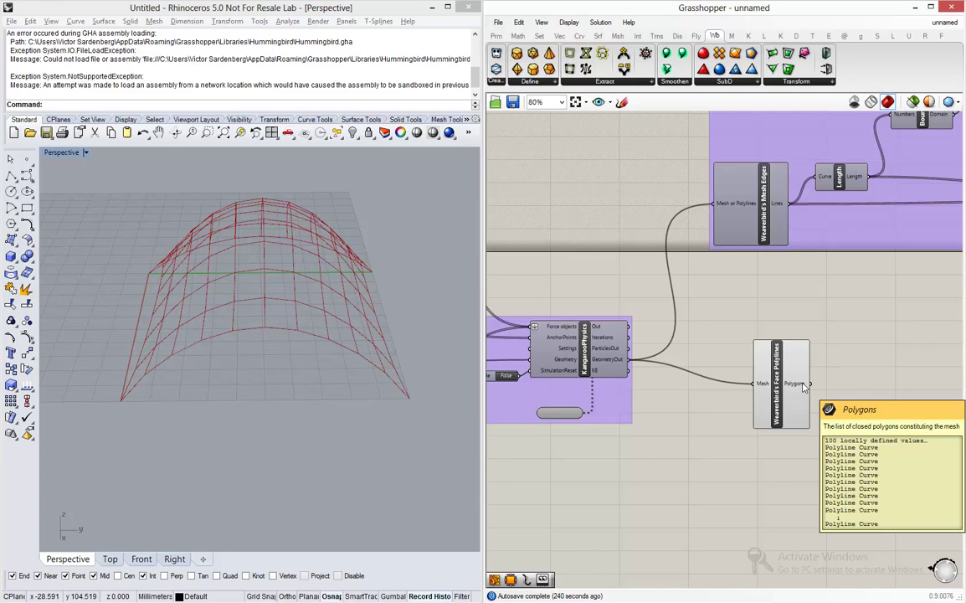
left_click_drag(784, 387, 761, 390)
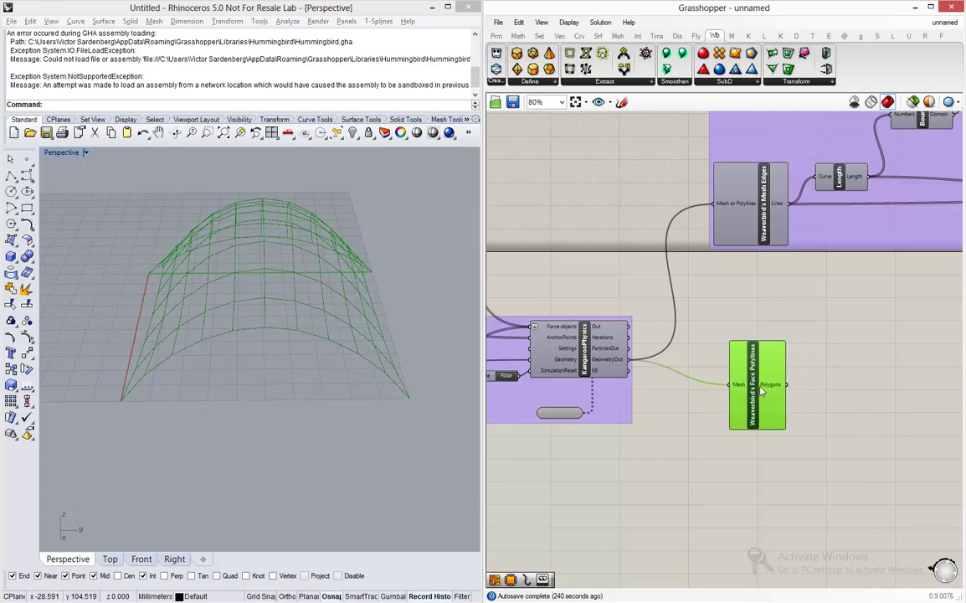
Add an Explode component after Face Polylines and connect Polygons to its Curve input
mouse_move(762, 390)
scroll(764, 397, "down", 2)
scroll(765, 397, "up", 4)
scroll(764, 398, "up", 1)
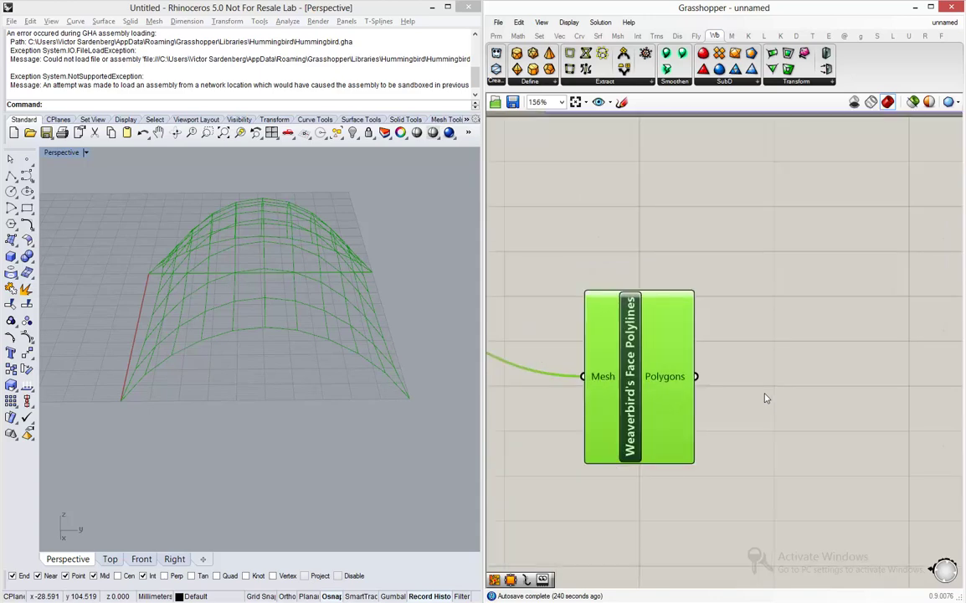
left_click(770, 395)
double_click(774, 391)
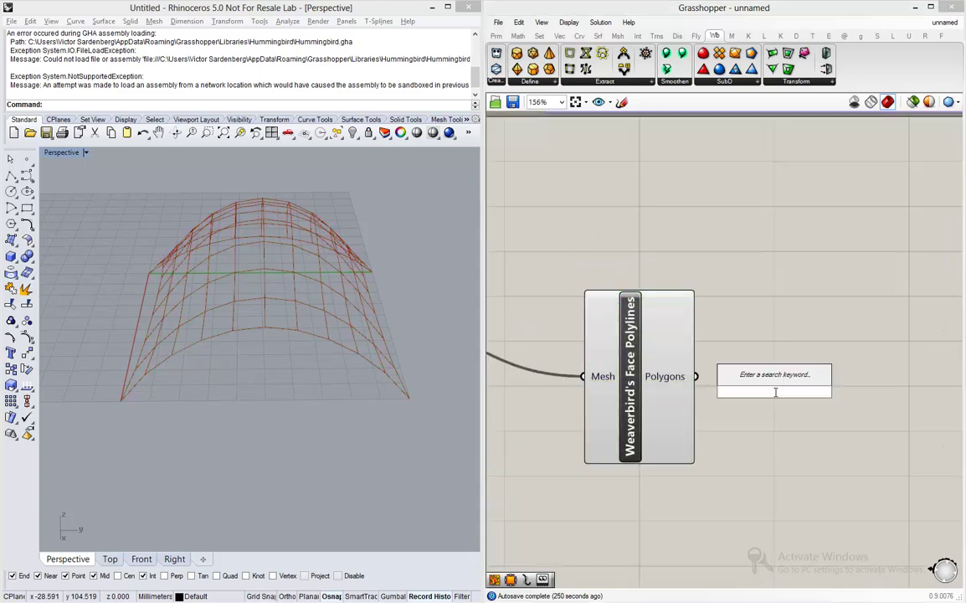
type("expl")
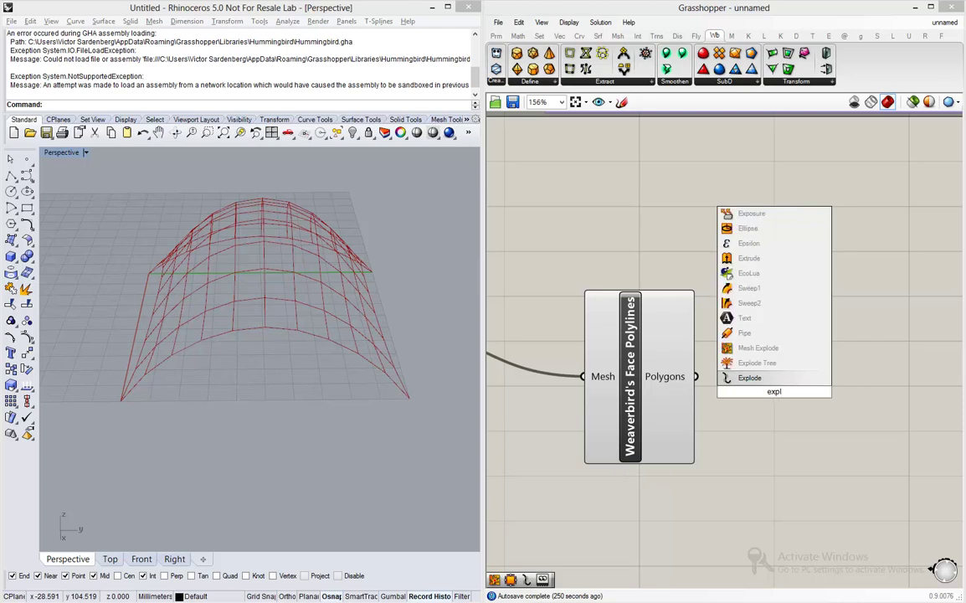
key("Return")
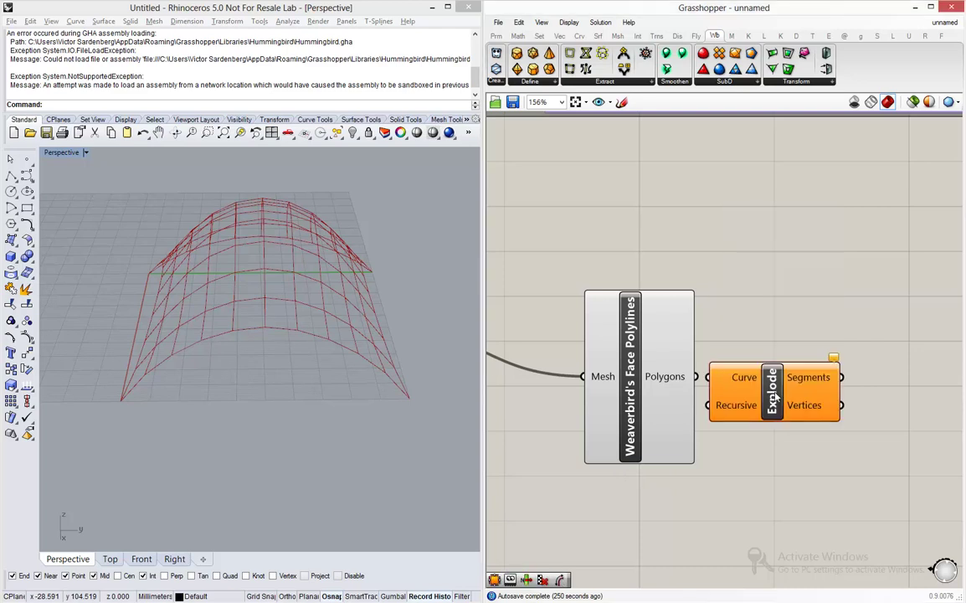
left_click_drag(749, 390, 778, 389)
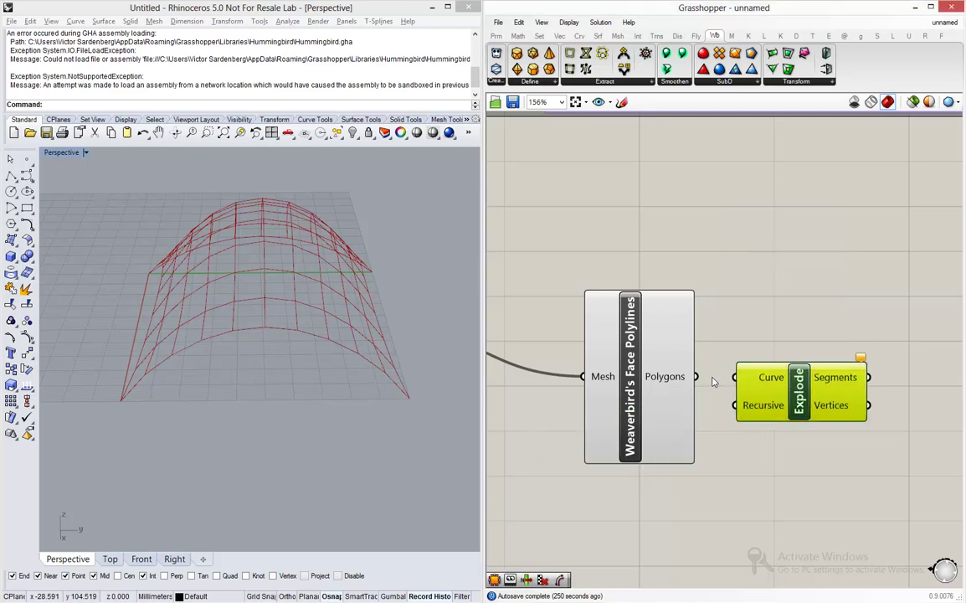
left_click_drag(696, 376, 795, 381)
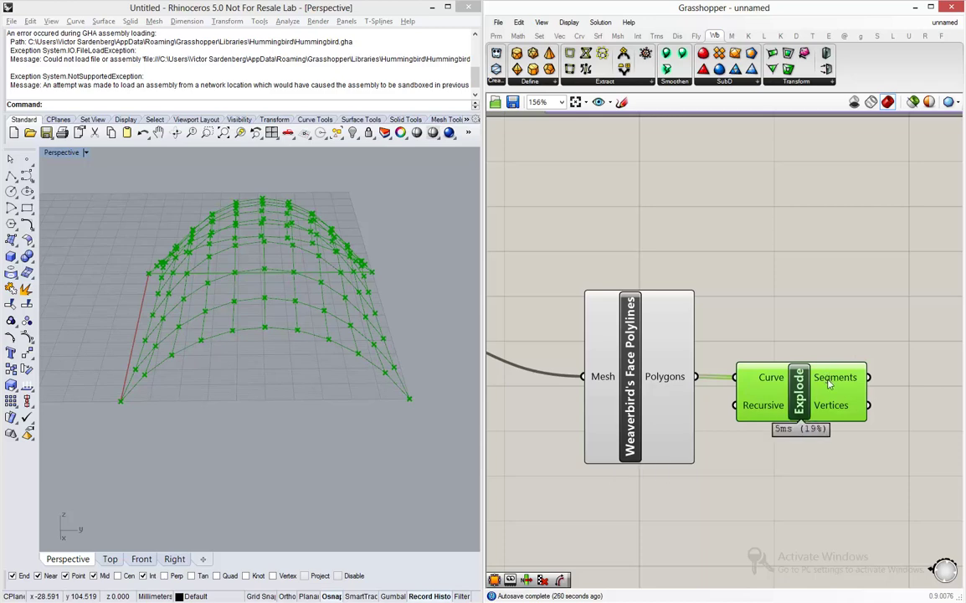
left_click(830, 380)
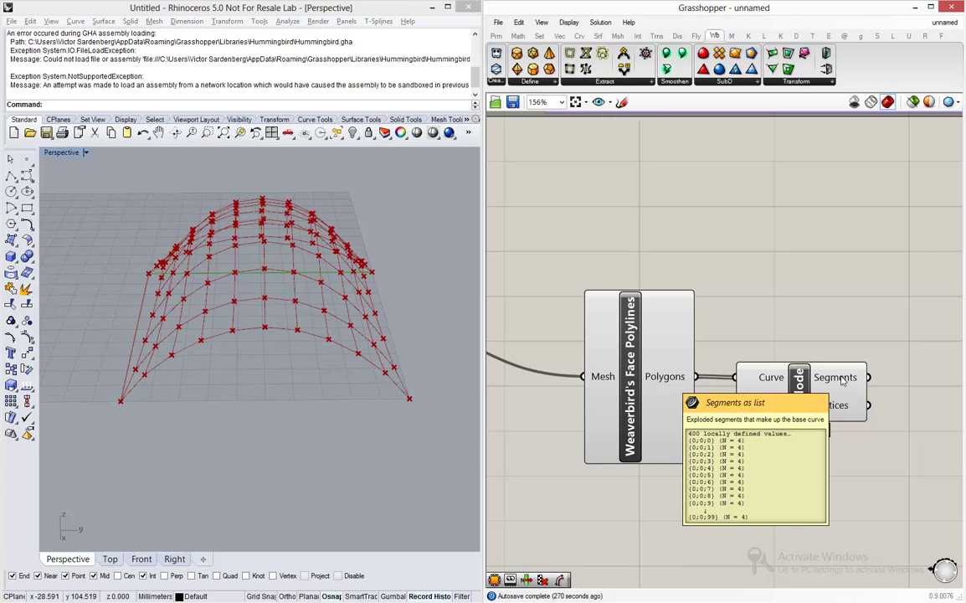
Add an Edge Surface component to the right of Explode, leaving room between them for another component
right_click_drag(892, 326, 699, 309)
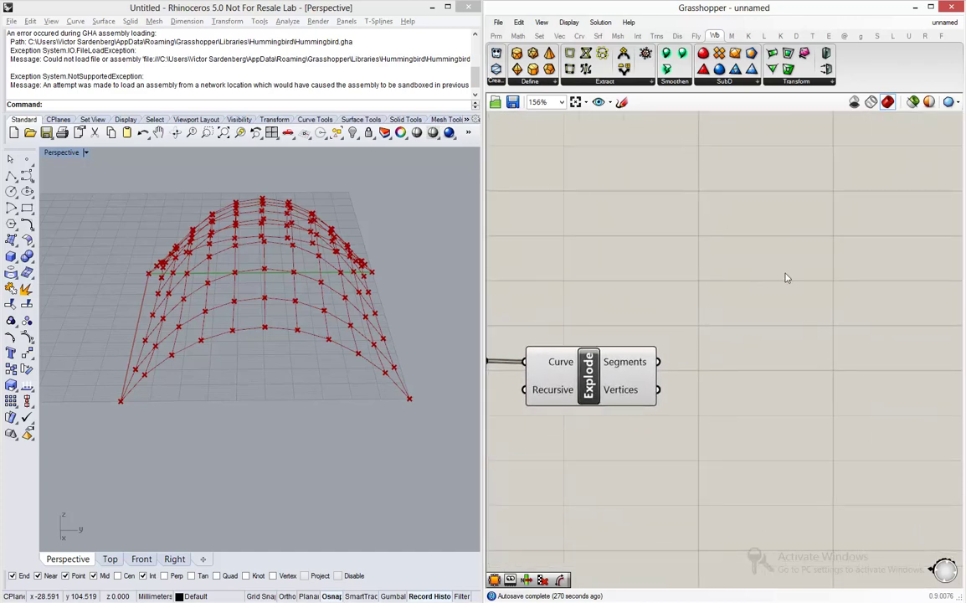
left_click(594, 37)
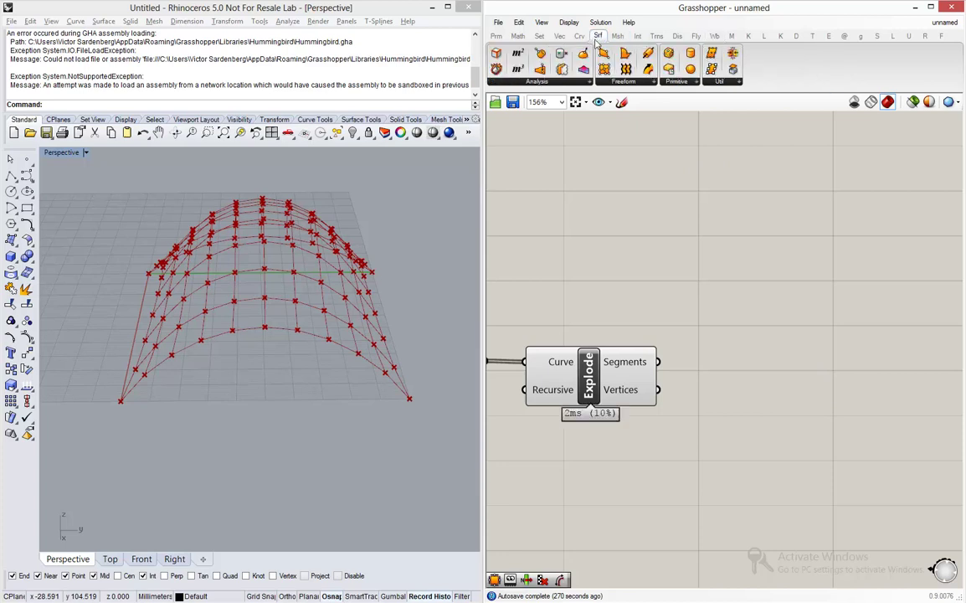
left_click(620, 82)
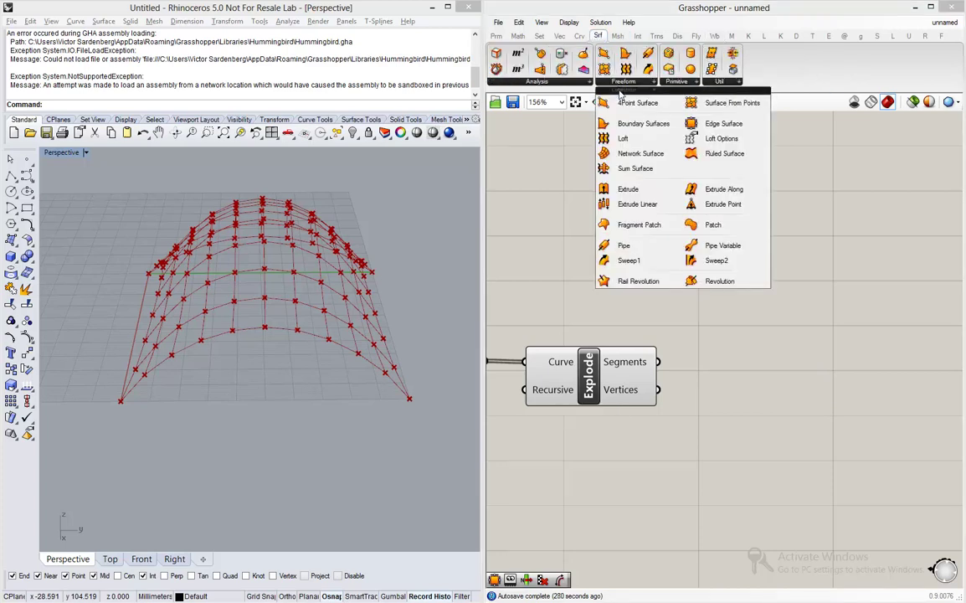
left_click(724, 126)
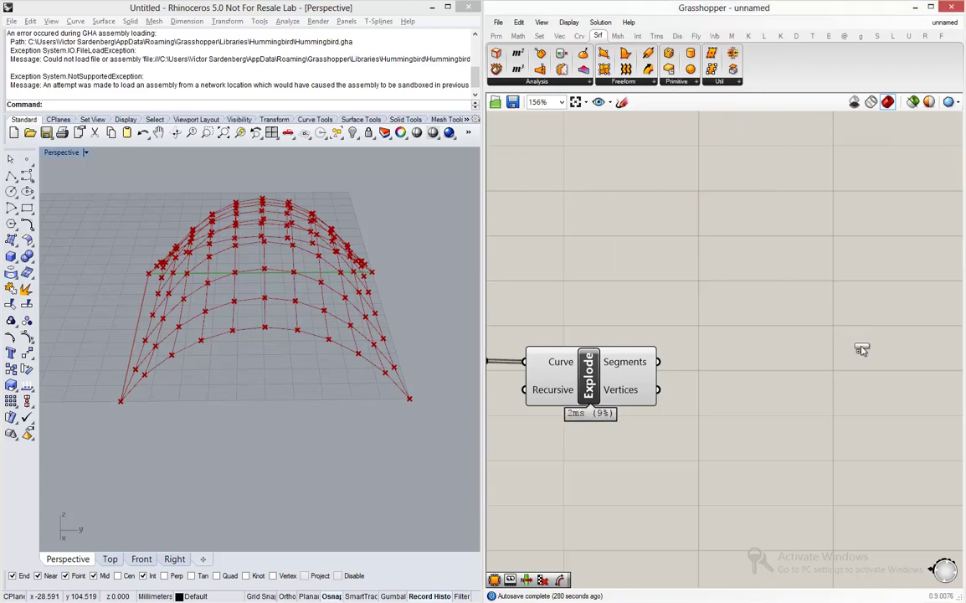
left_click(881, 365)
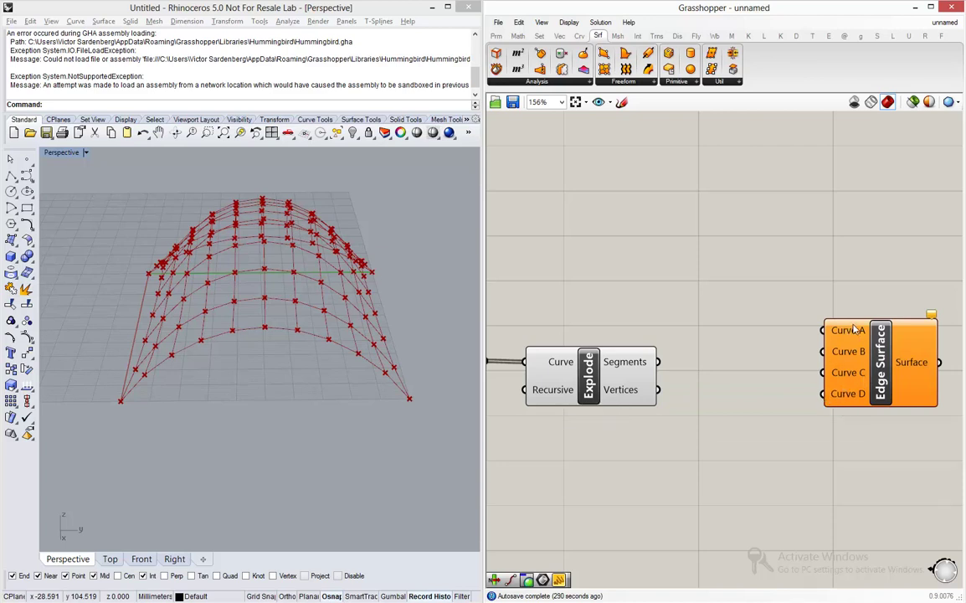
Add a List Item component between Explode and Edge Surface and connect Segments to its List input
mouse_move(641, 366)
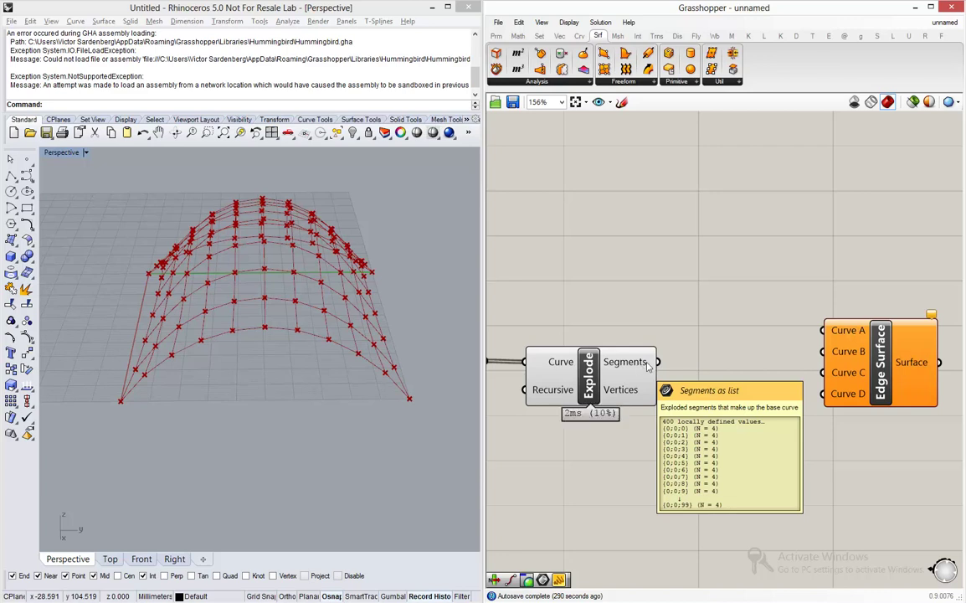
left_click_drag(586, 385, 554, 367)
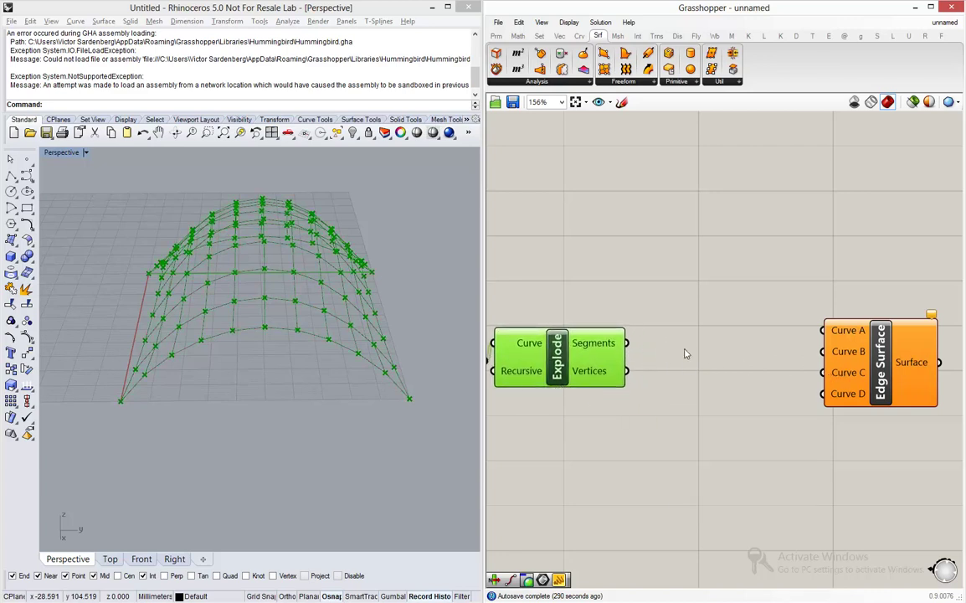
double_click(742, 346)
type("list i")
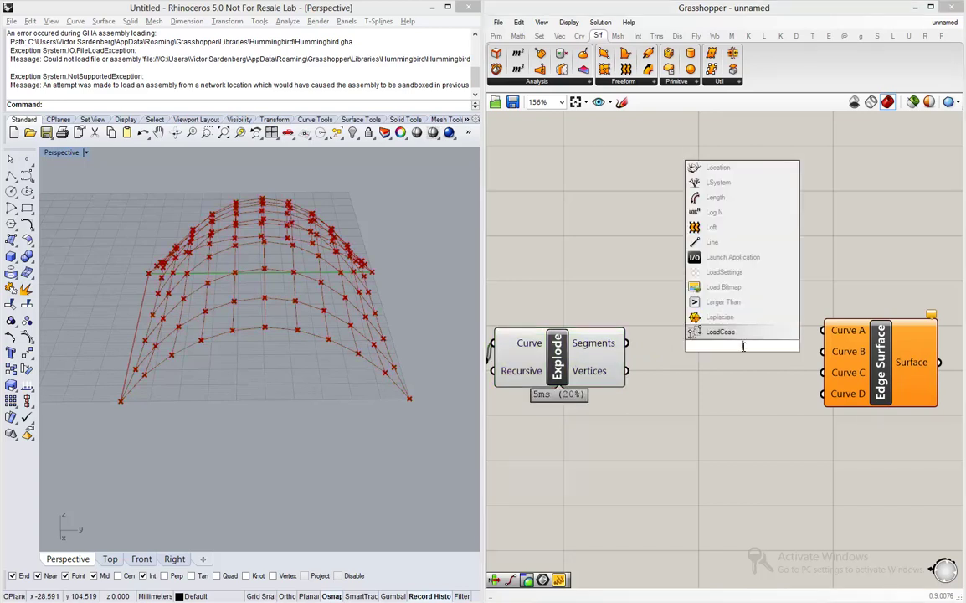
type("tem")
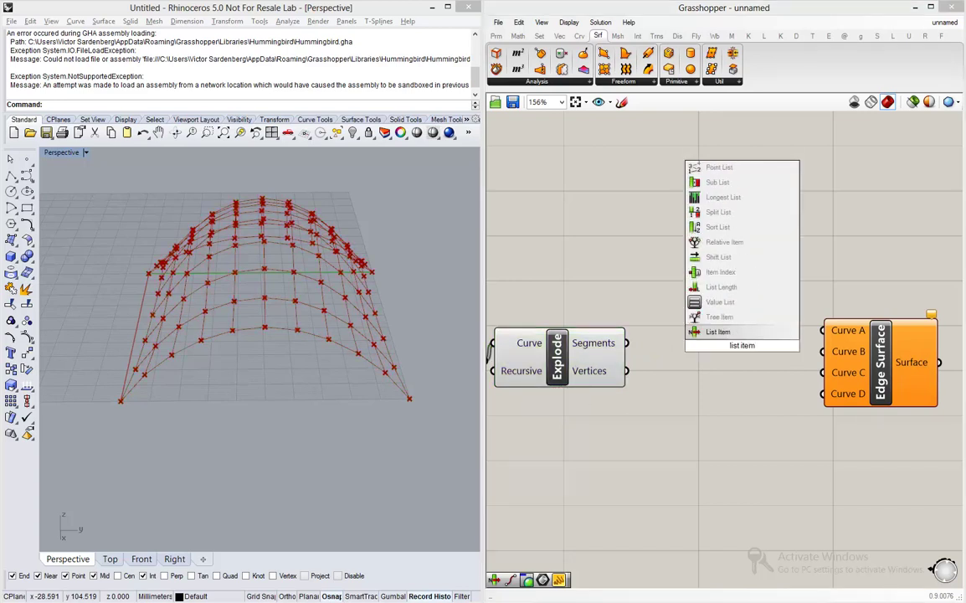
key("Return")
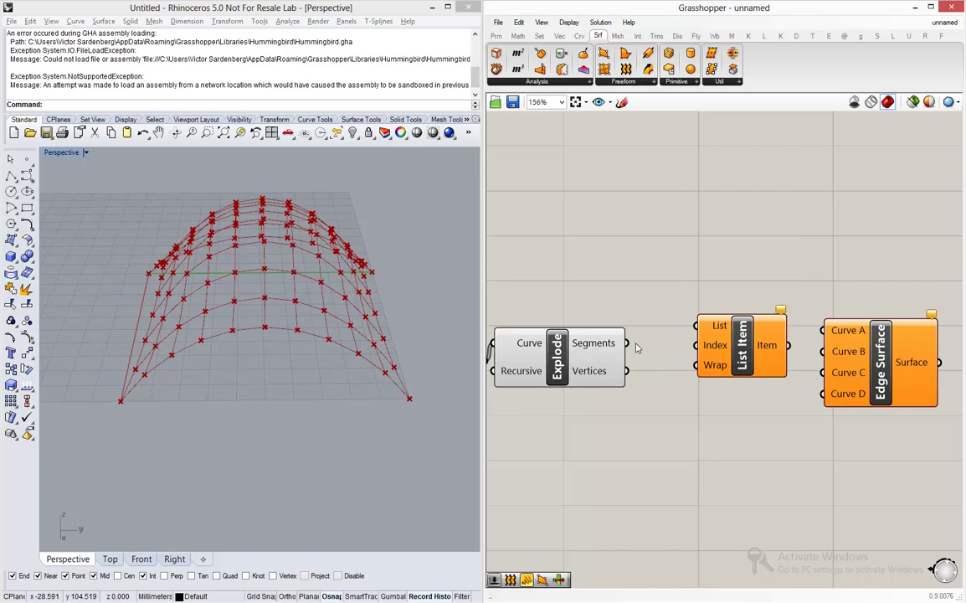
left_click_drag(626, 343, 706, 335)
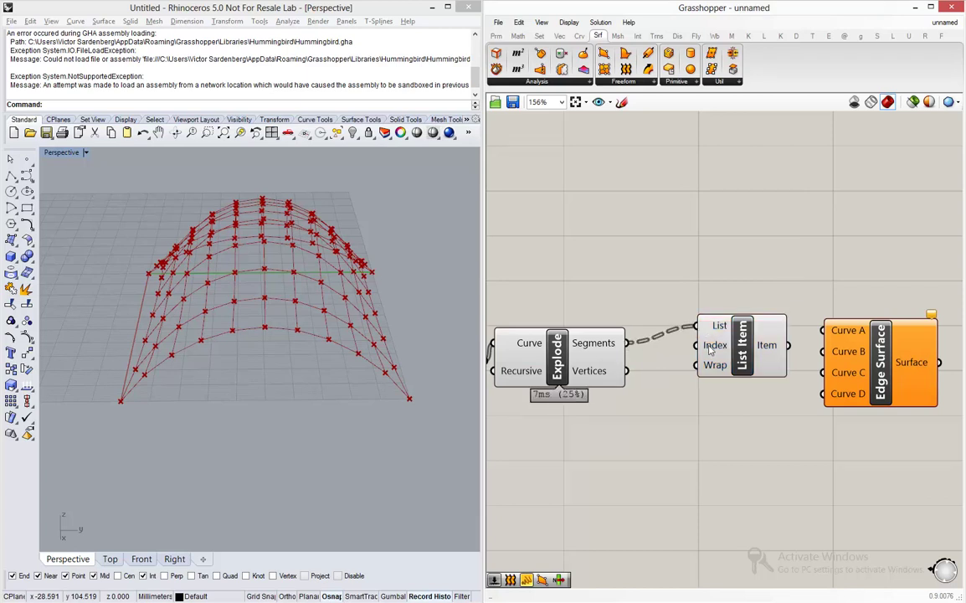
Extend List Item with three additional outputs, +1, +2 and +3
mouse_move(710, 350)
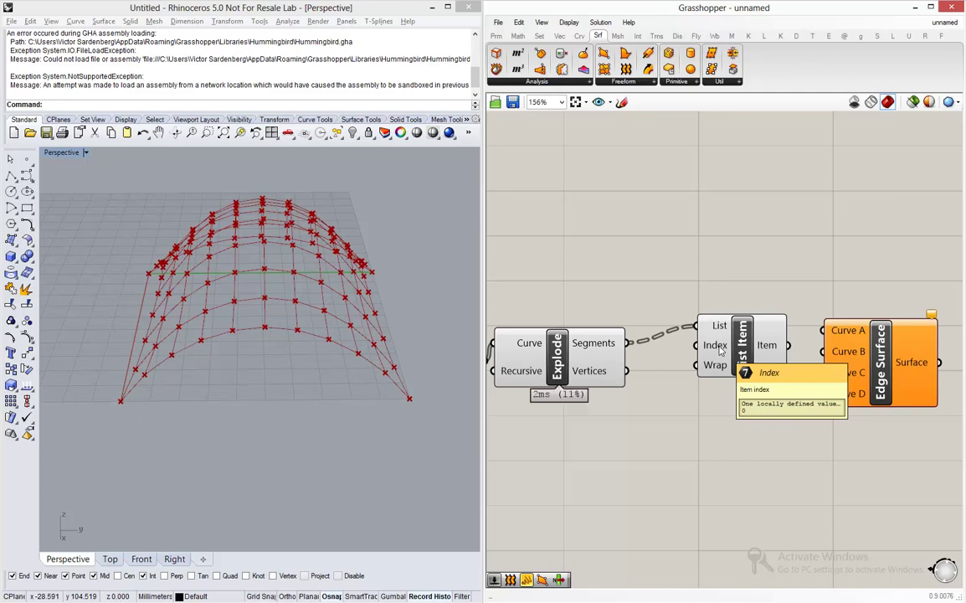
scroll(799, 356, "up", 5)
scroll(795, 360, "up", 2)
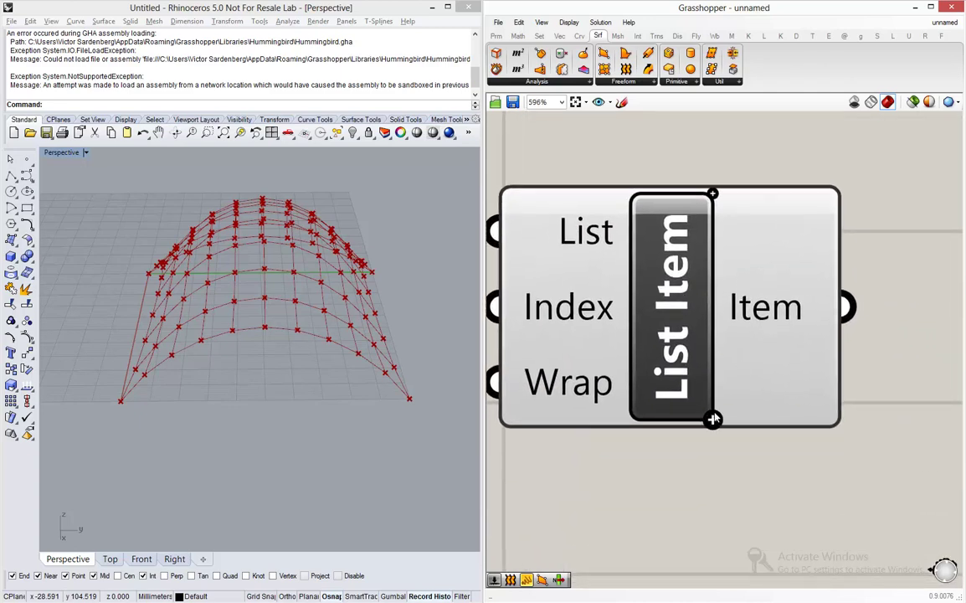
scroll(723, 242, "up", 1)
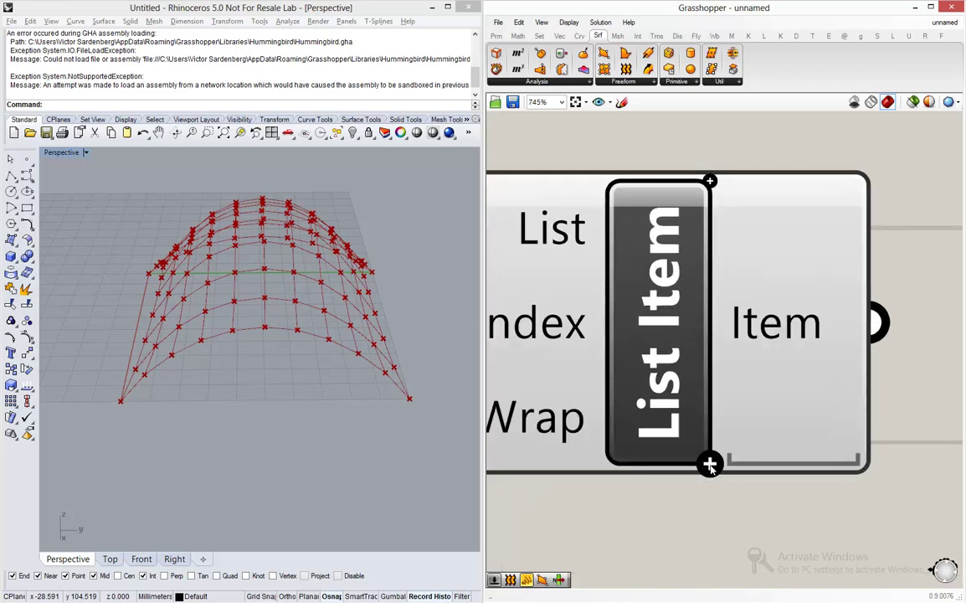
left_click(710, 464)
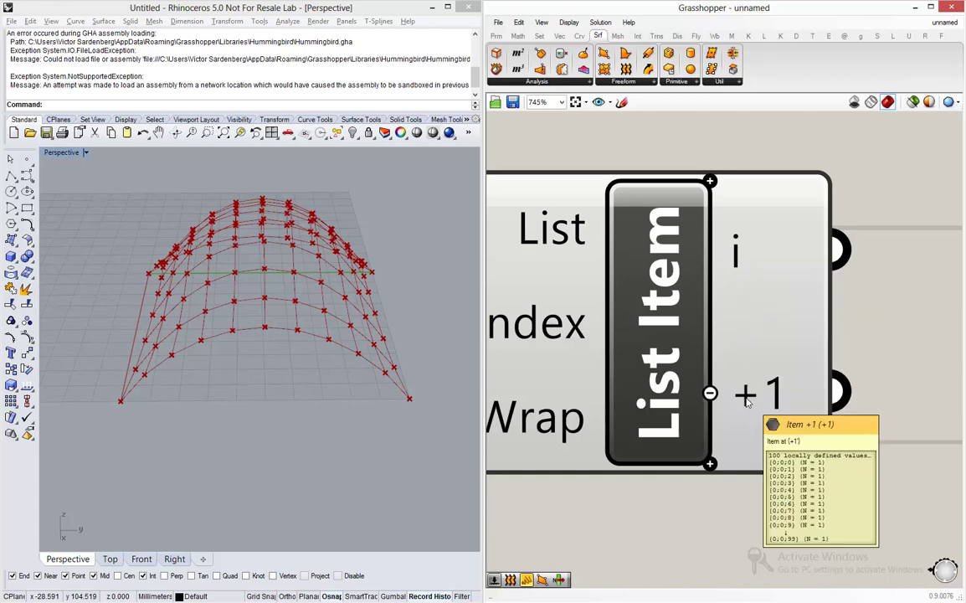
left_click(710, 463)
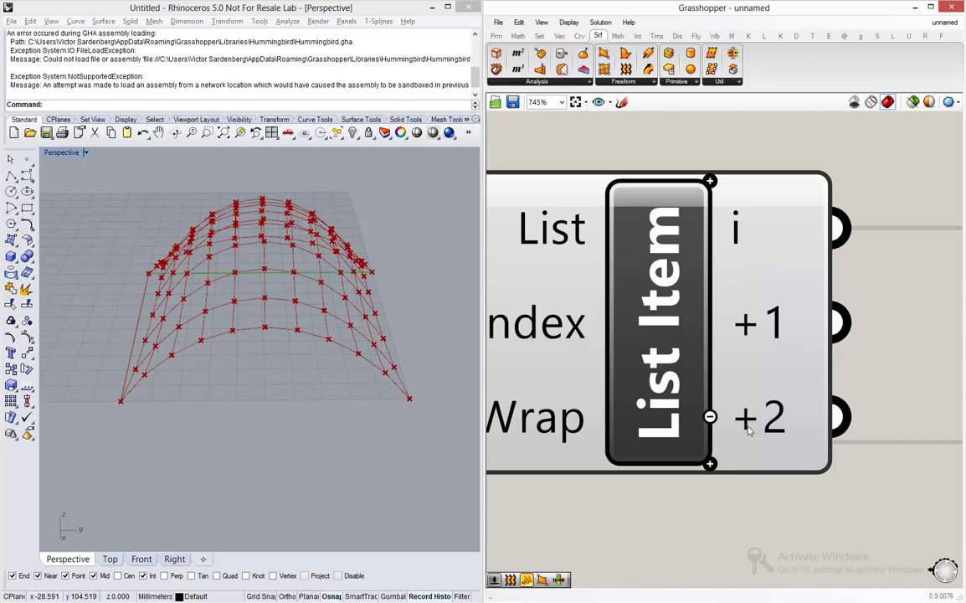
left_click(709, 463)
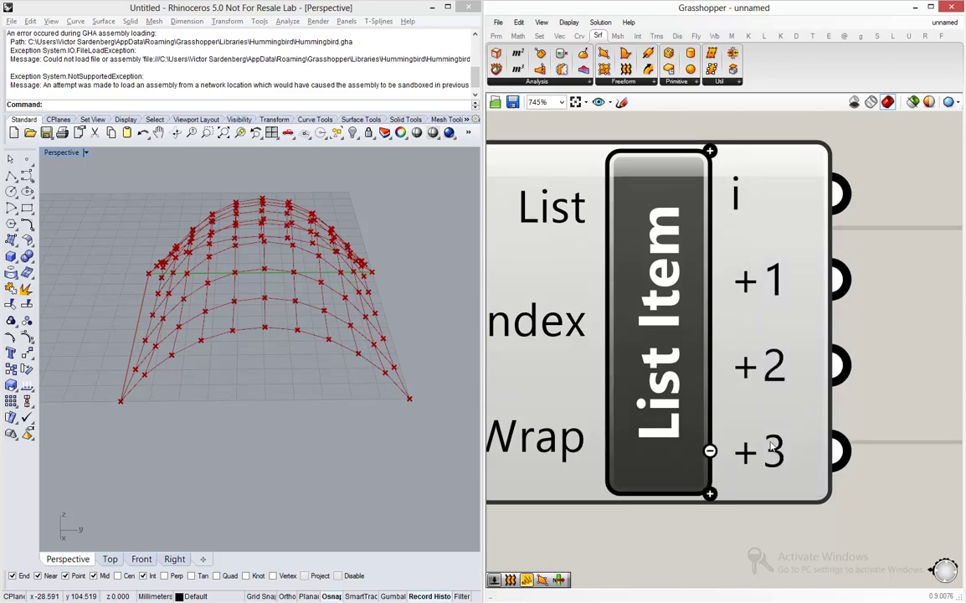
scroll(626, 293, "down", 5)
Connect List Item's outputs i, +1, +2 and +3 to Edge Surface inputs Curve A, Curve B, Curve C and Curve D
left_click(897, 315)
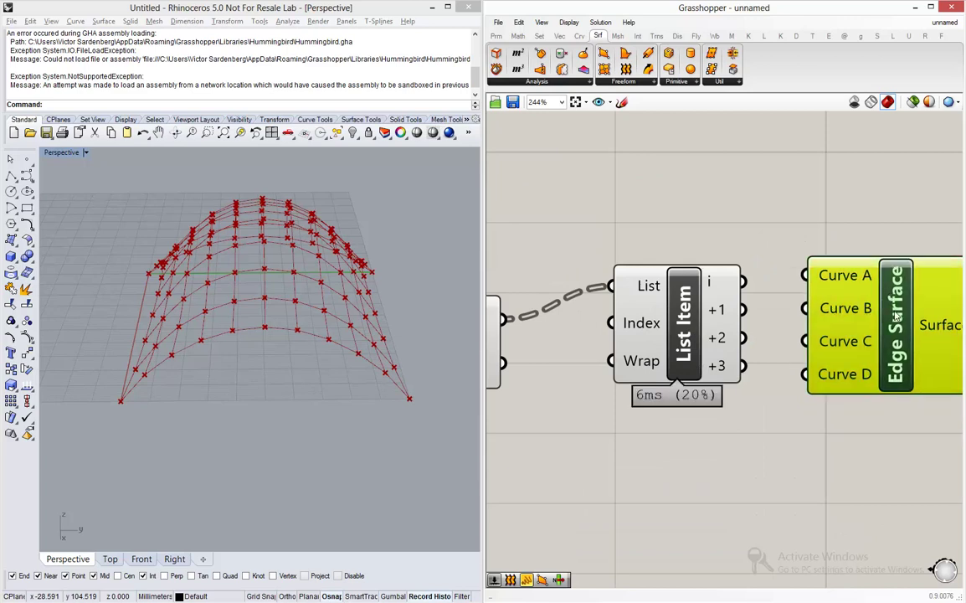
left_click_drag(743, 281, 806, 275)
left_click_drag(744, 309, 805, 308)
left_click_drag(744, 338, 806, 341)
left_click_drag(745, 369, 806, 374)
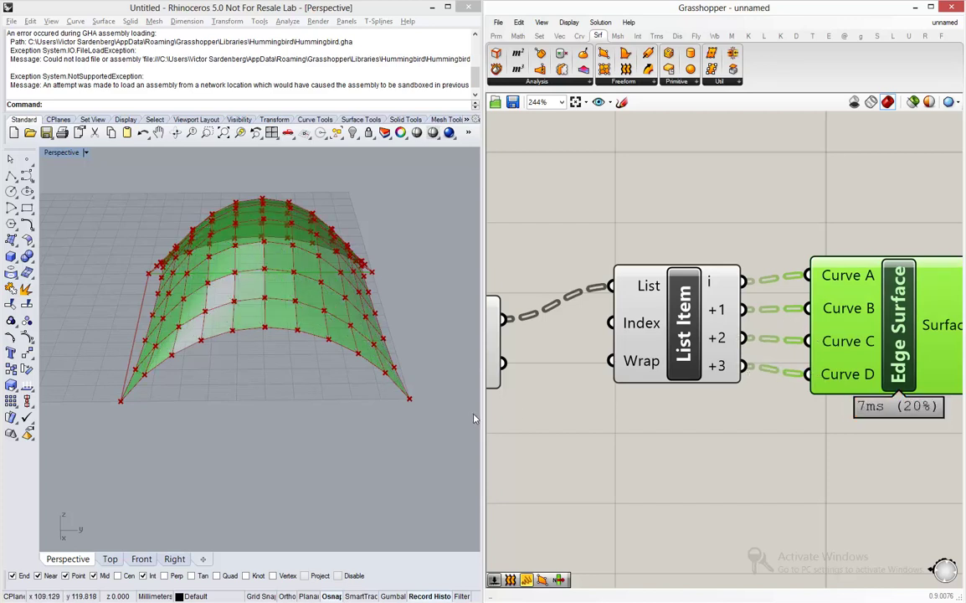
right_click_drag(221, 282, 243, 257)
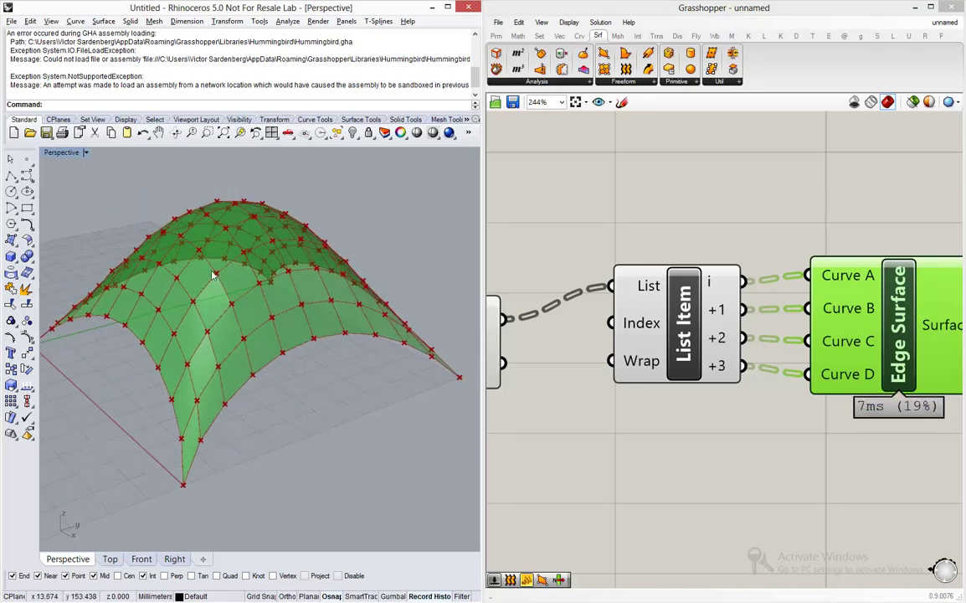
Disable the 20 ms timer attached to KangarooPhysics
right_click_drag(688, 372, 723, 340)
scroll(809, 331, "down", 6)
right_click_drag(808, 331, 913, 347)
scroll(633, 260, "up", 2)
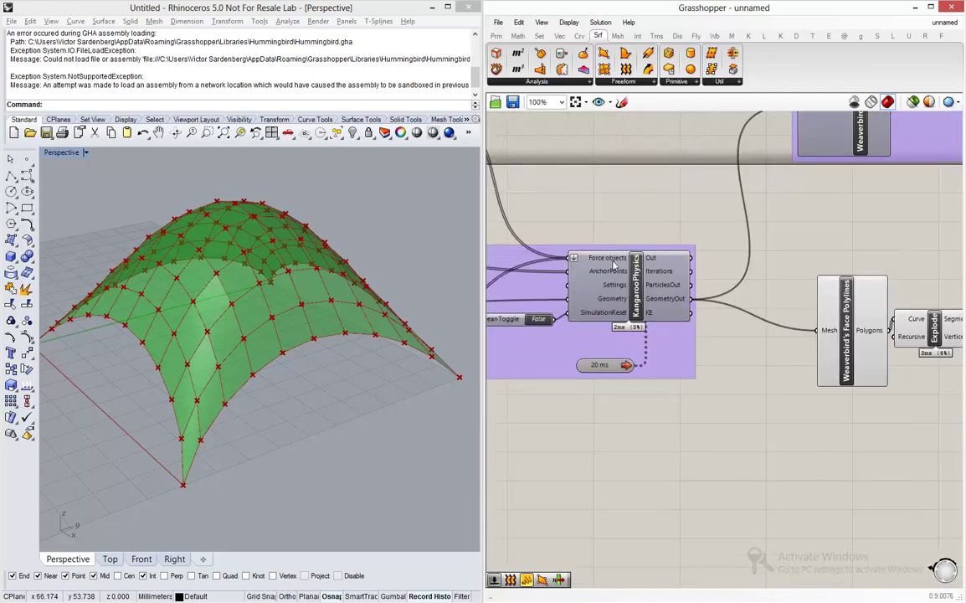
scroll(575, 301, "down", 6)
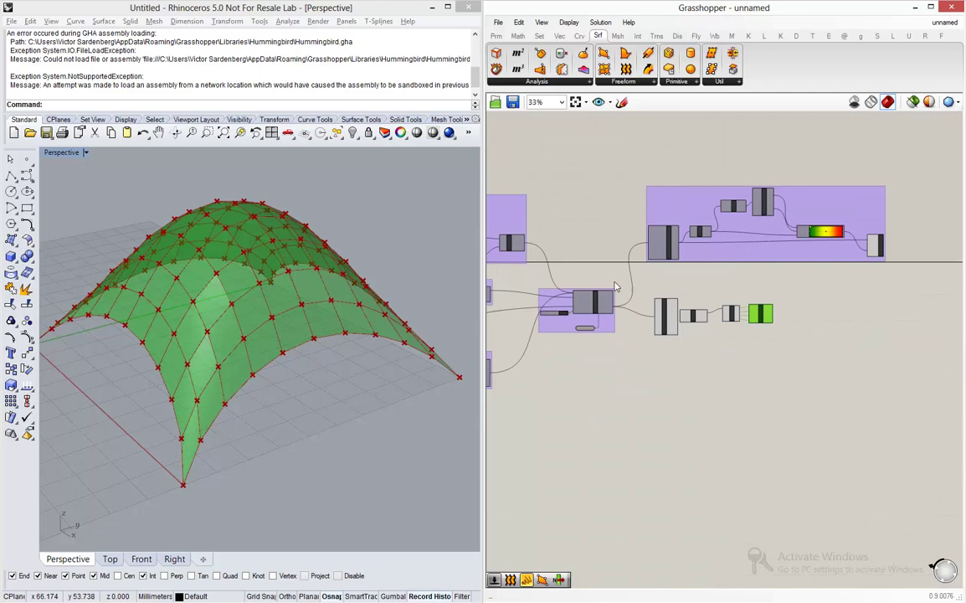
left_click(866, 329)
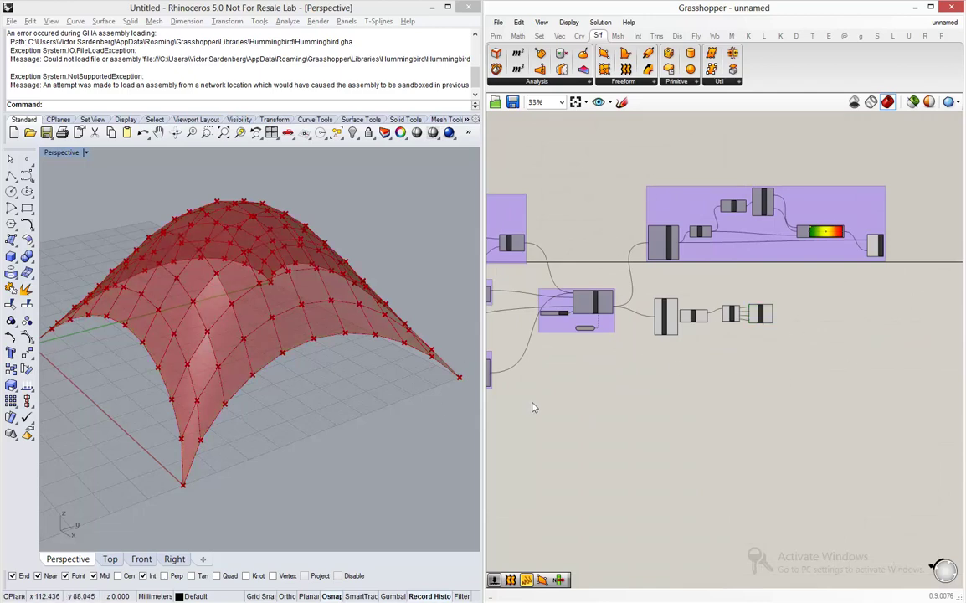
scroll(596, 327, "up", 6)
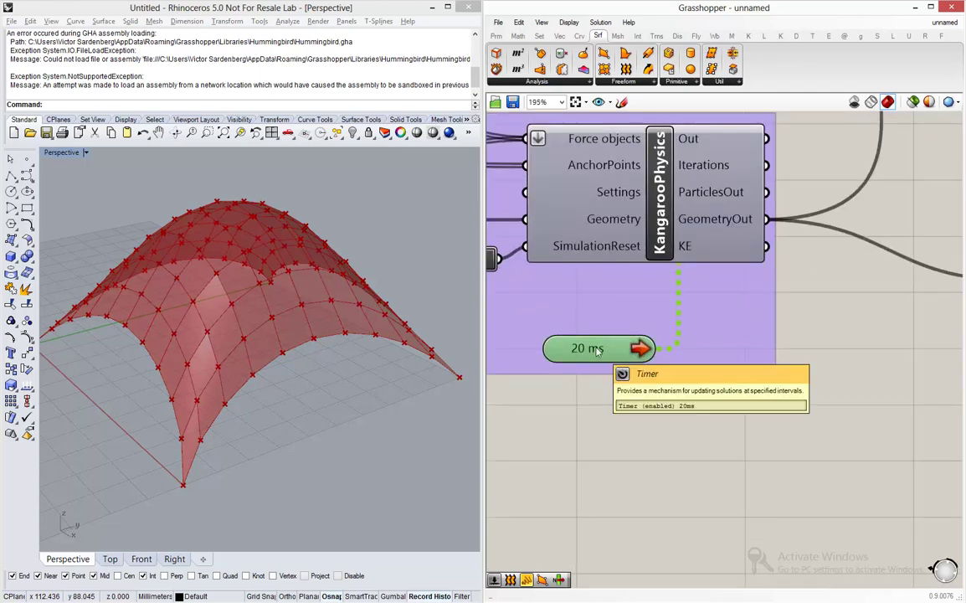
key("ctrl+e")
right_click_drag(258, 384, 242, 349)
right_click_drag(270, 310, 419, 352)
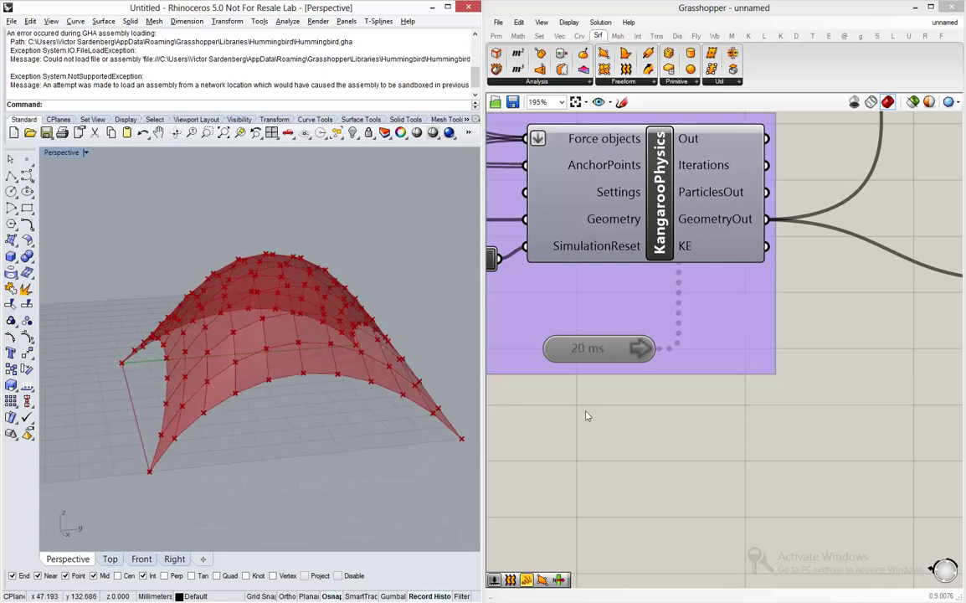
Add a Scale component well to the right of Edge Surface and connect Surface to its Geometry input
scroll(577, 377, "down", 8)
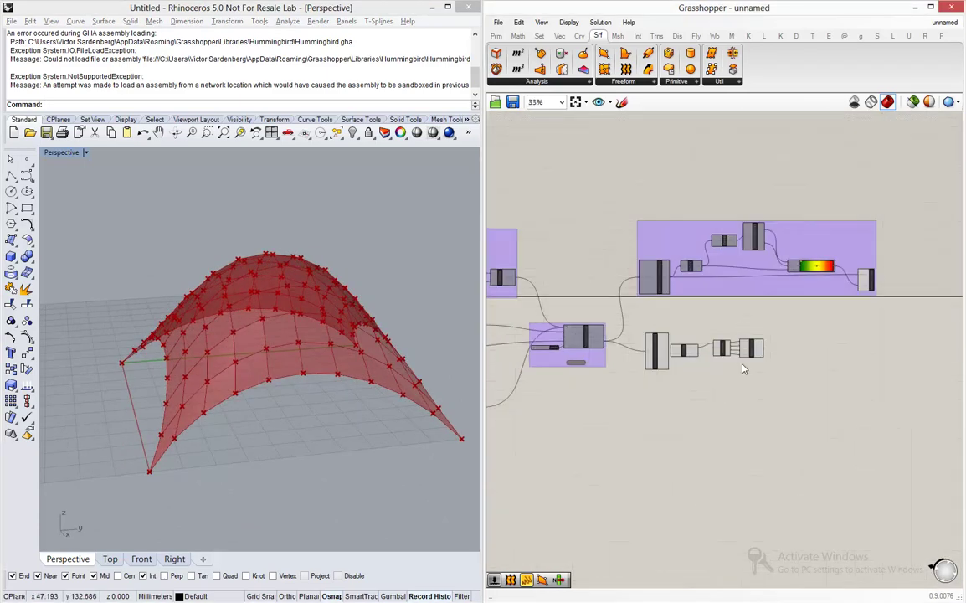
scroll(778, 355, "up", 5)
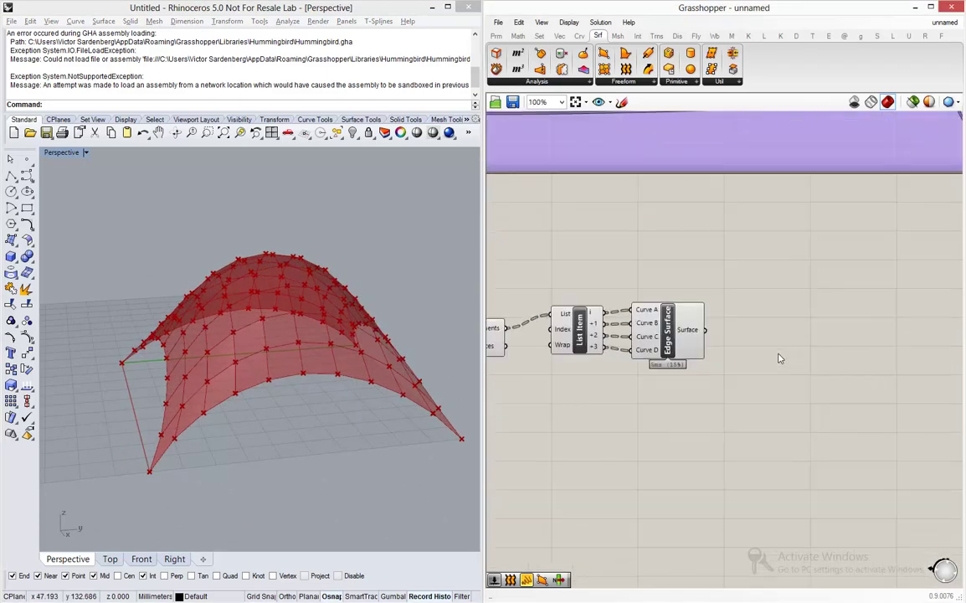
right_click_drag(226, 343, 312, 384)
right_click_drag(345, 399, 299, 330)
scroll(256, 327, "up", 5)
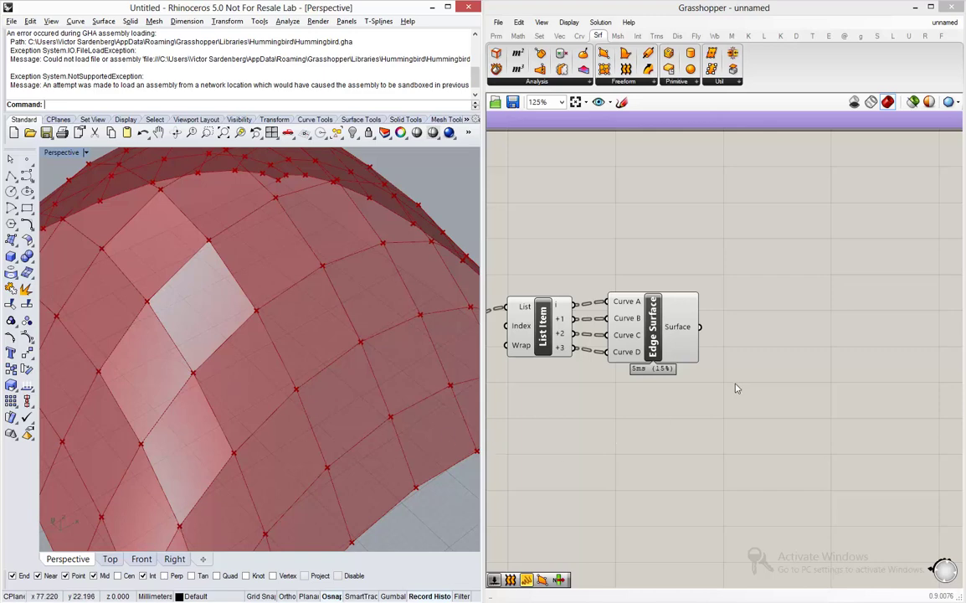
double_click(841, 342)
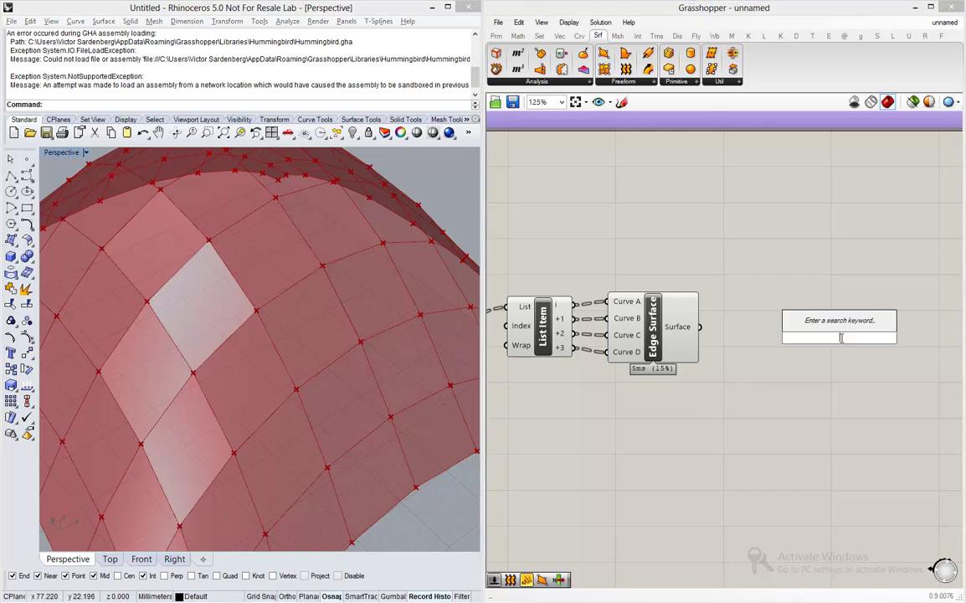
type("scale")
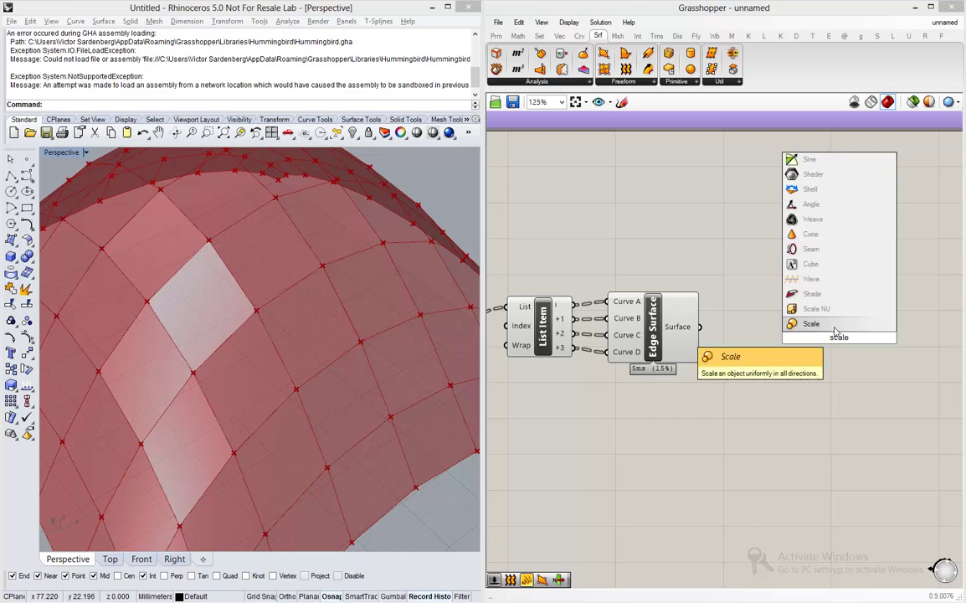
left_click(833, 327)
left_click_drag(850, 345, 909, 324)
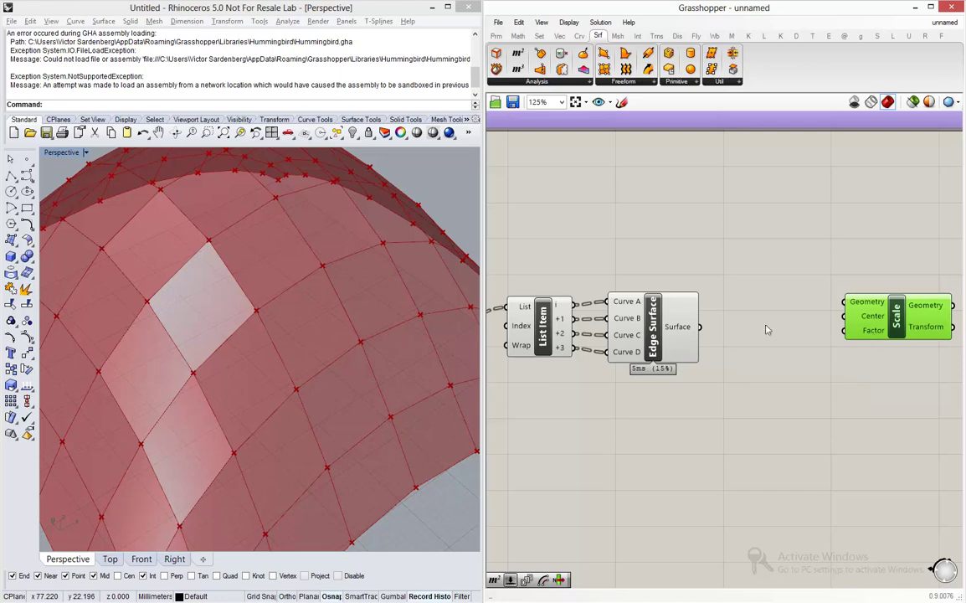
scroll(765, 327, "down", 3)
scroll(705, 323, "up", 2)
left_click_drag(612, 317, 847, 327)
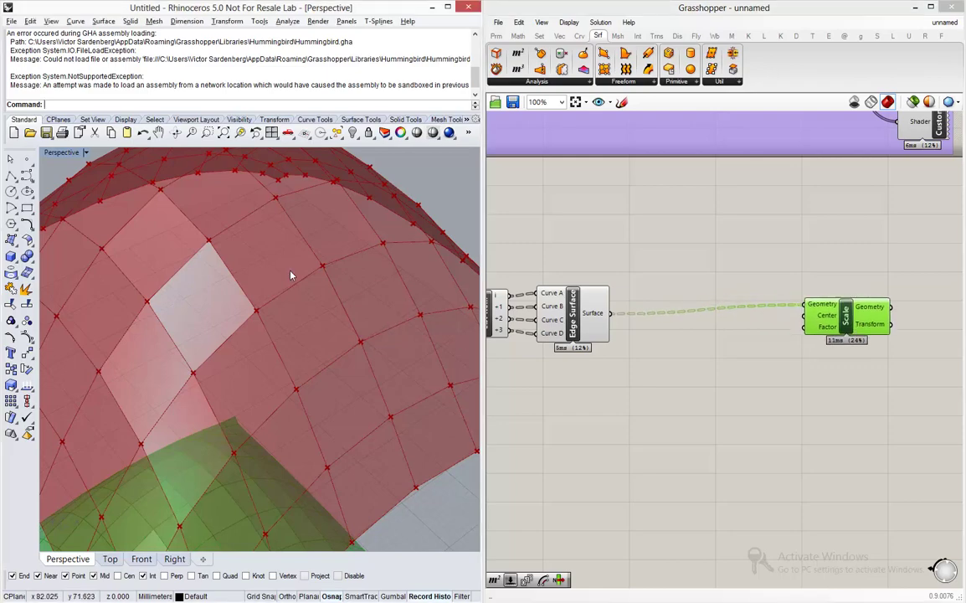
Compare the scaled vault copy with the original from several distances and look closely at the original's individual faces
scroll(282, 266, "down", 5)
scroll(282, 266, "down", 3)
scroll(224, 309, "up", 5)
right_click_drag(225, 310, 334, 318)
scroll(334, 318, "down", 5)
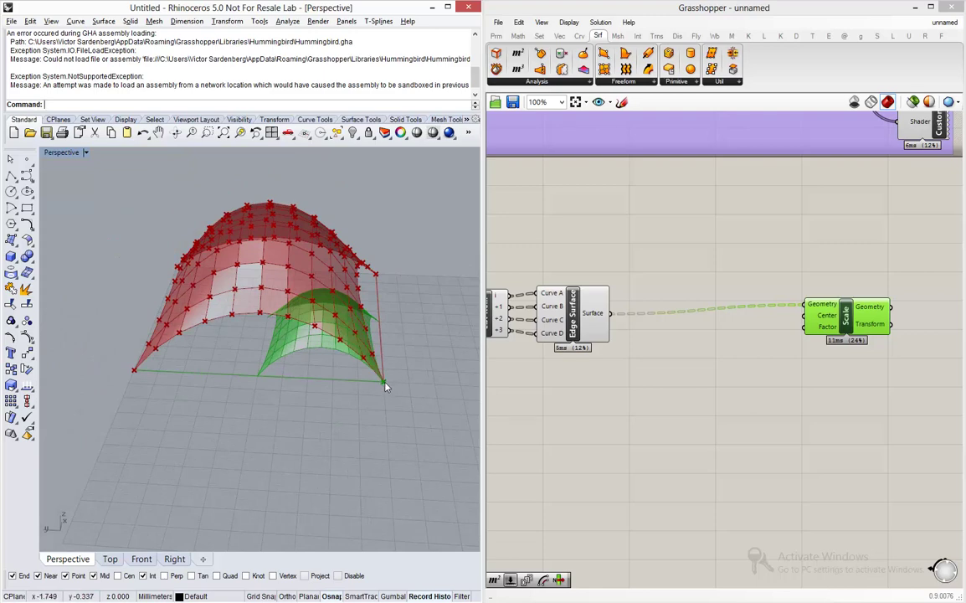
left_click(626, 389)
left_click(276, 262)
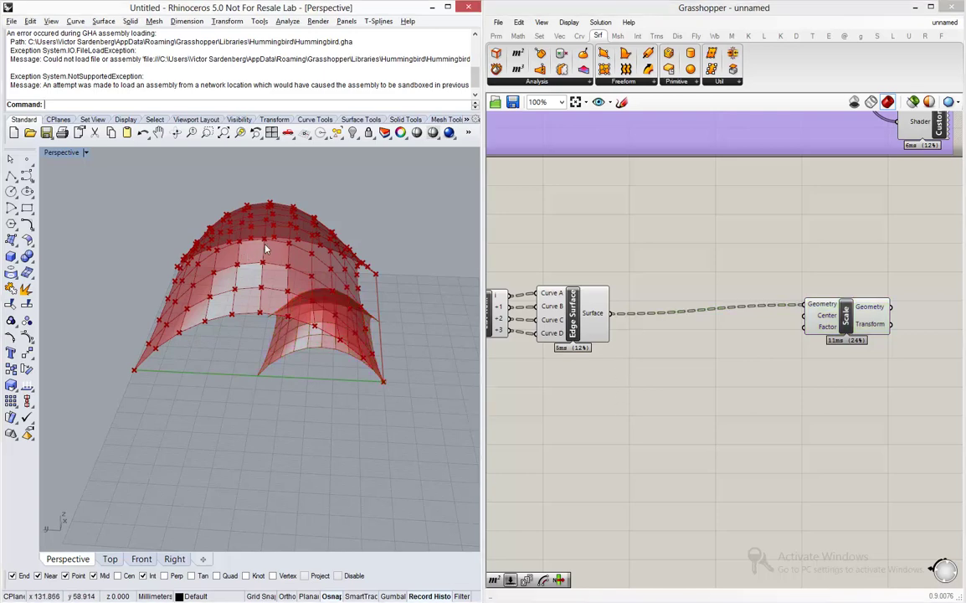
scroll(272, 251, "up", 5)
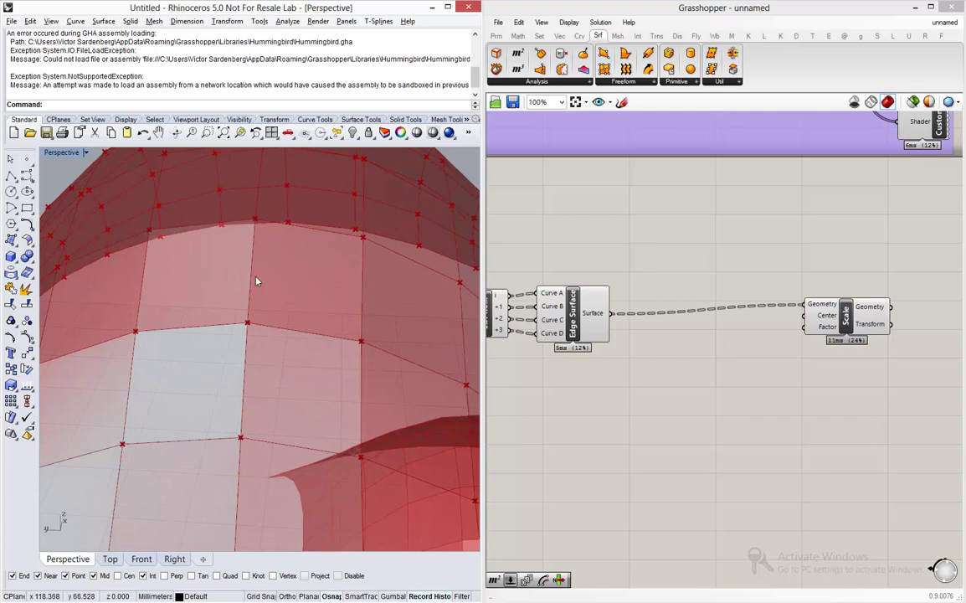
Add an Evaluate Surface component below the Scale wire and connect Edge Surface's Surface output to its Surface input
scroll(256, 281, "down", 5)
left_click(719, 378)
double_click(742, 386)
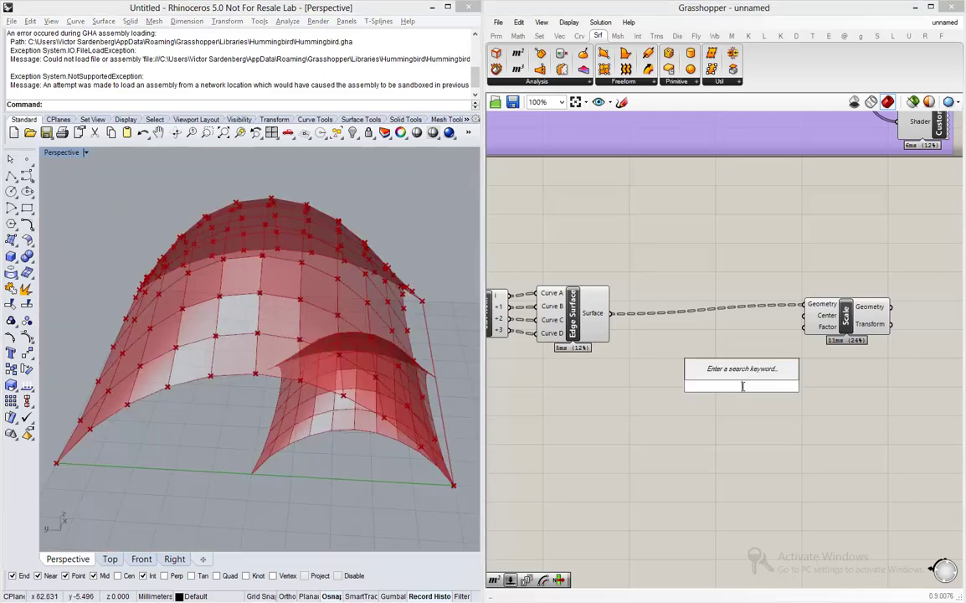
type("eva")
key("Up")
key("Up")
key("Up")
left_click(745, 329)
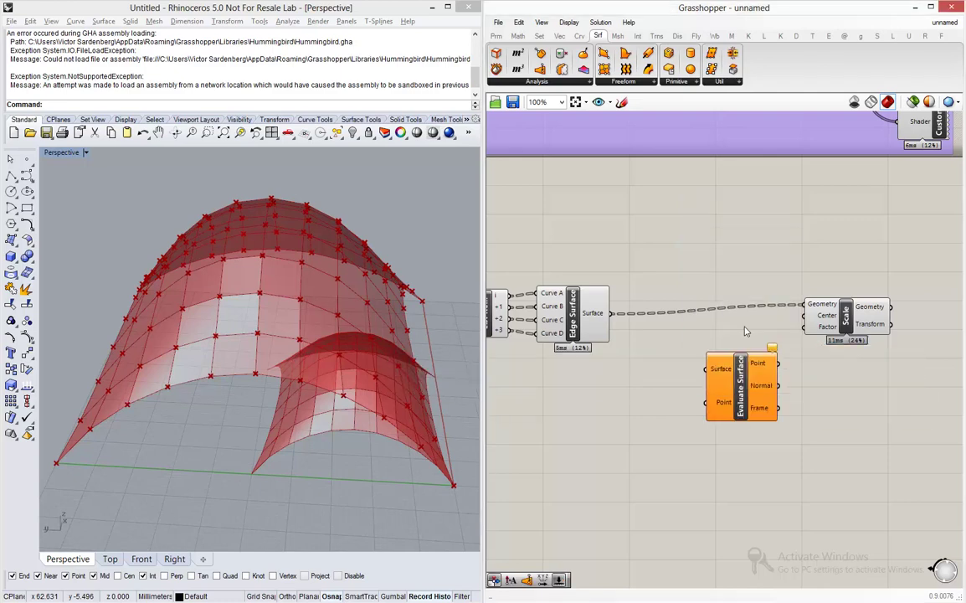
left_click_drag(616, 318, 705, 369)
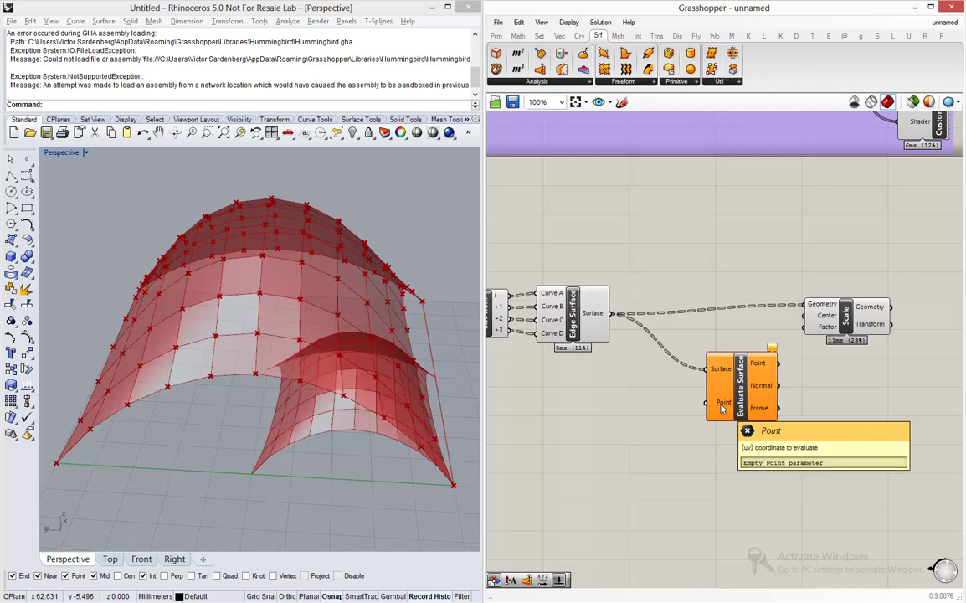
Add an MD Slider at 0.5, 0.5 and connect it to Evaluate Surface's Point input
double_click(618, 444)
type("md")
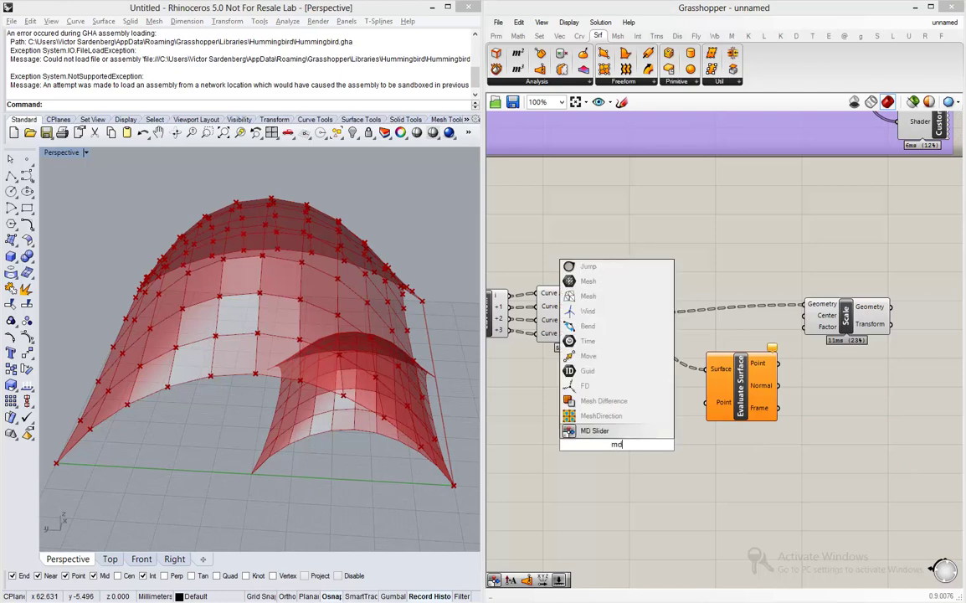
key("Return")
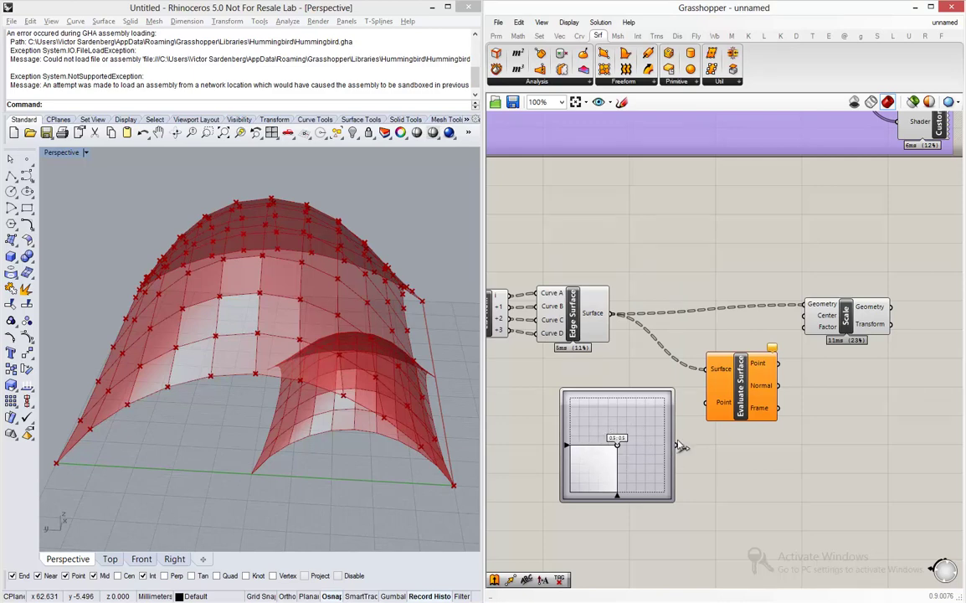
left_click_drag(677, 445, 714, 402)
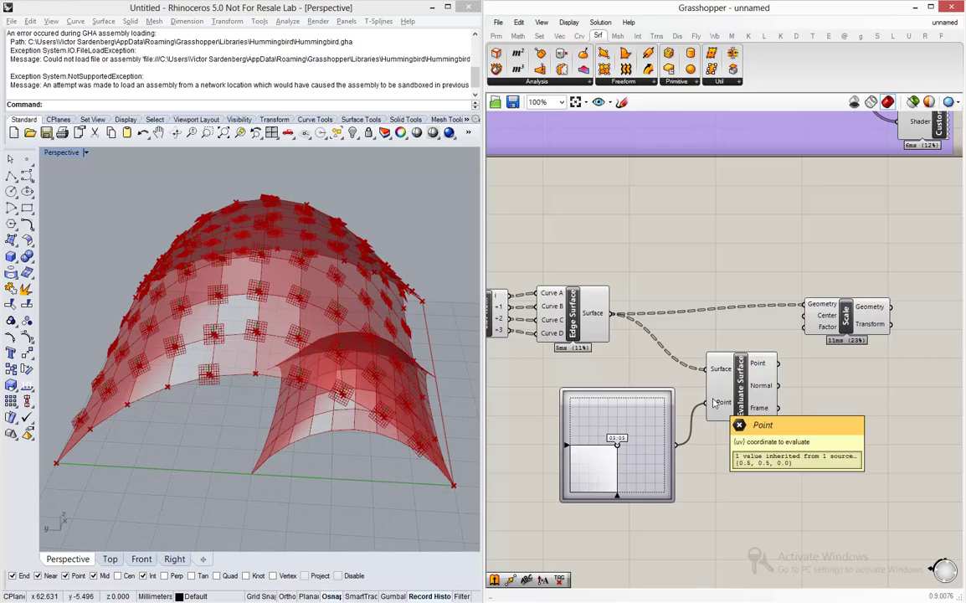
mouse_move(723, 408)
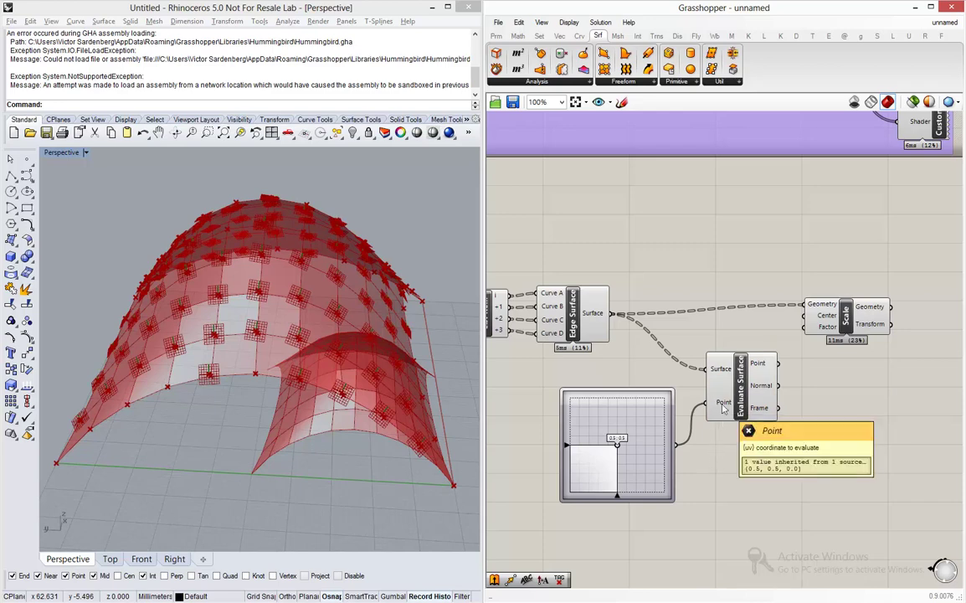
Reparameterize Evaluate Surface's Surface input and check the frames' placement on the vault faces
scroll(252, 286, "up", 6)
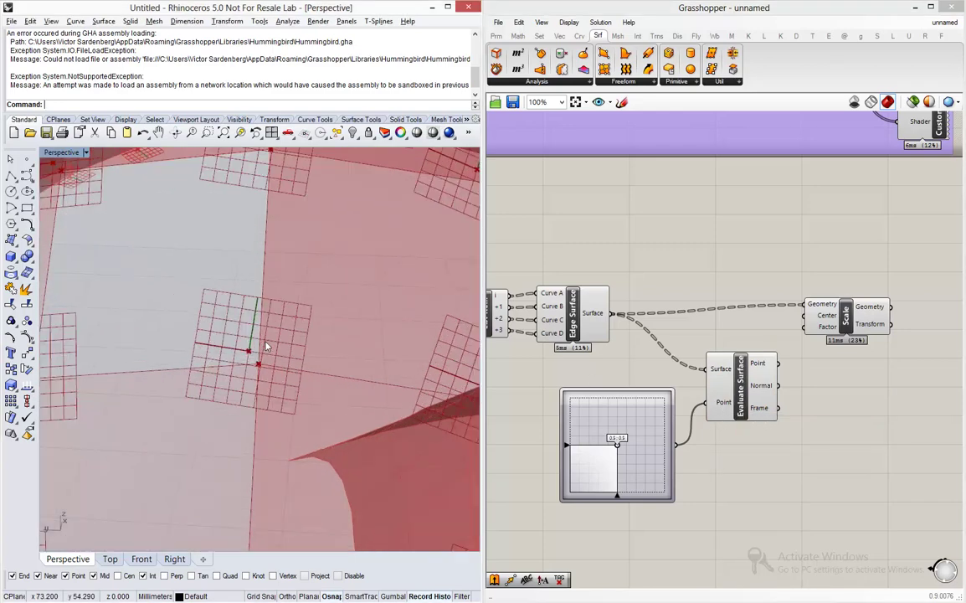
scroll(258, 350, "up", 8)
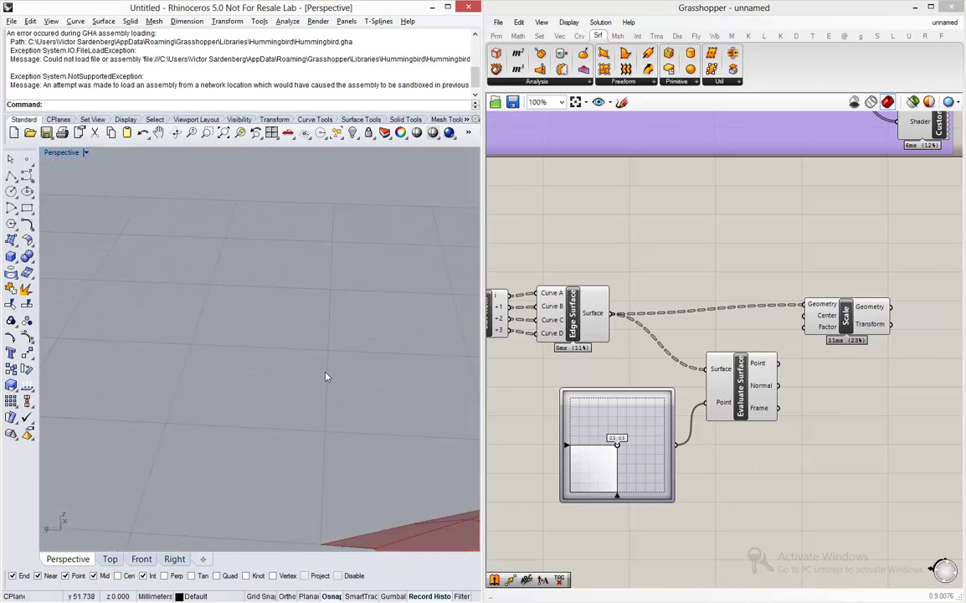
scroll(299, 372, "down", 10)
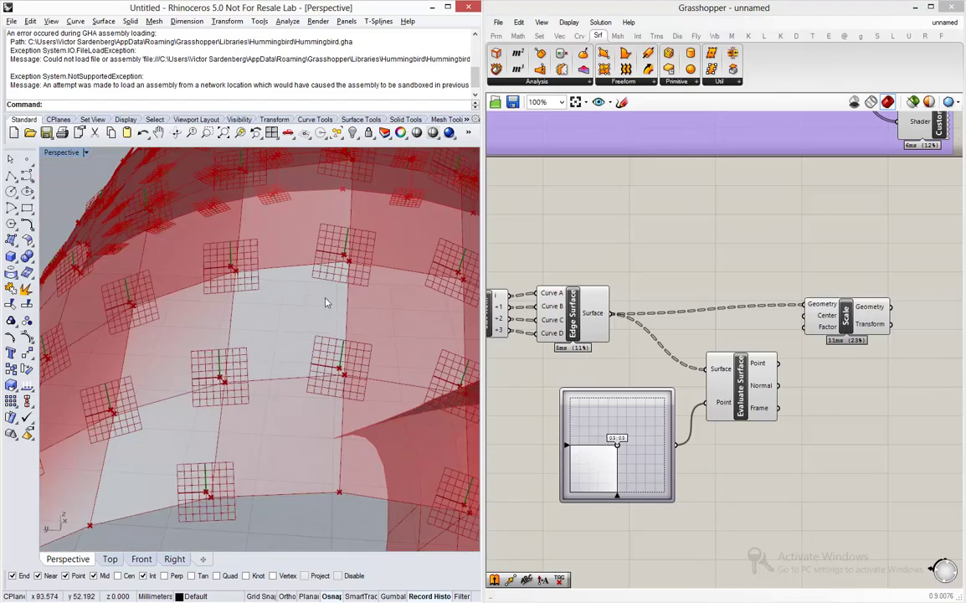
scroll(327, 303, "up", 3)
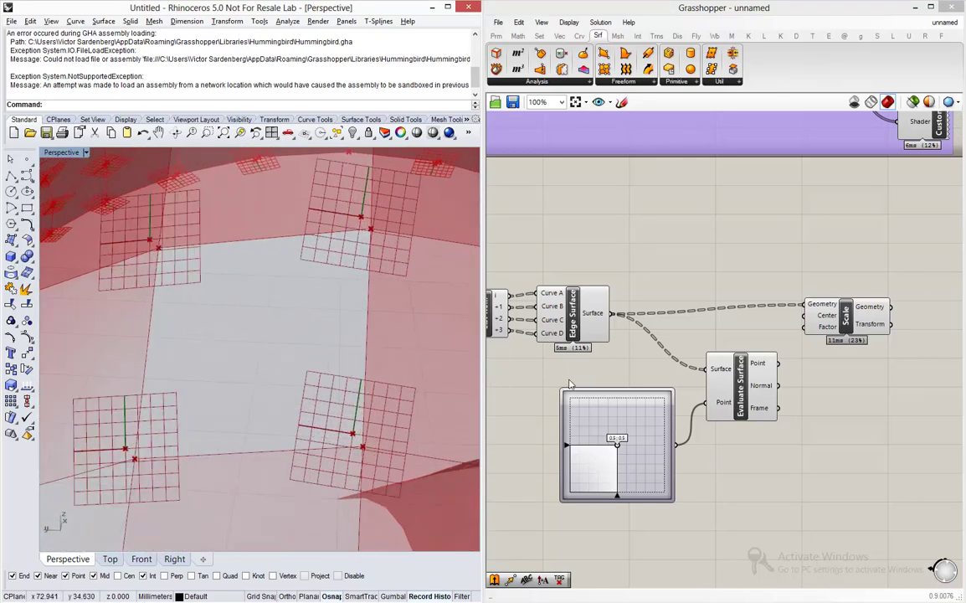
right_click(725, 374)
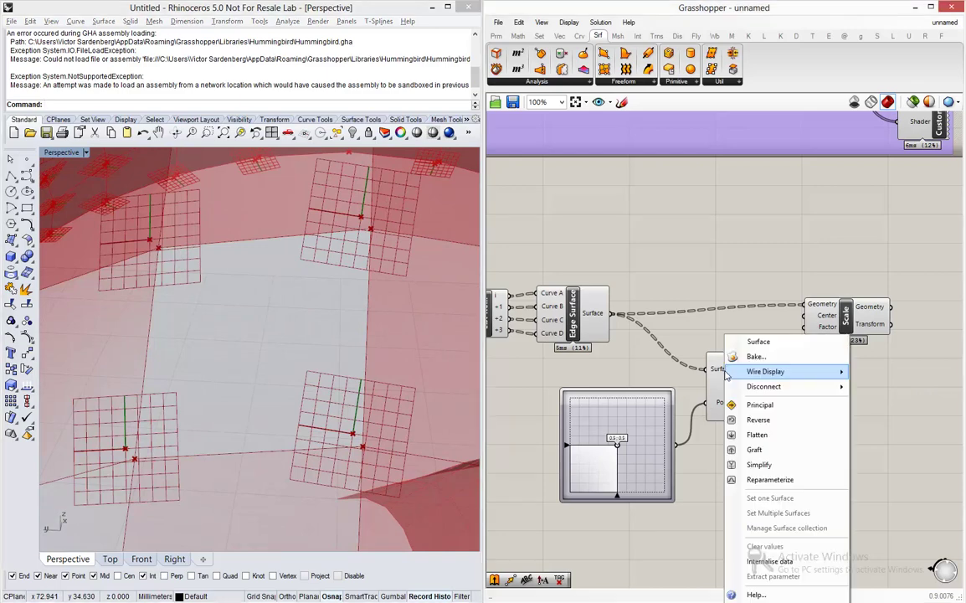
left_click(645, 376)
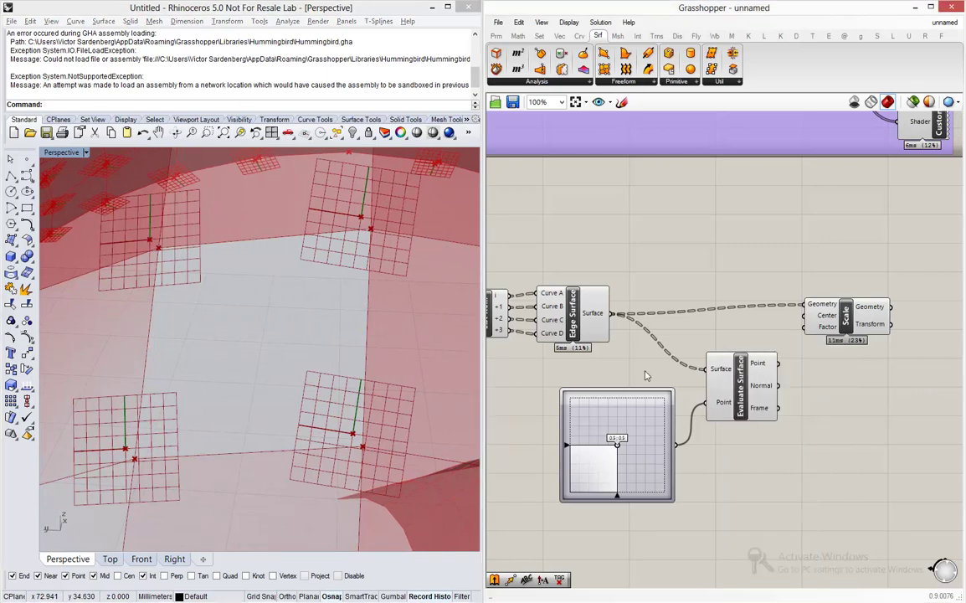
right_click(725, 375)
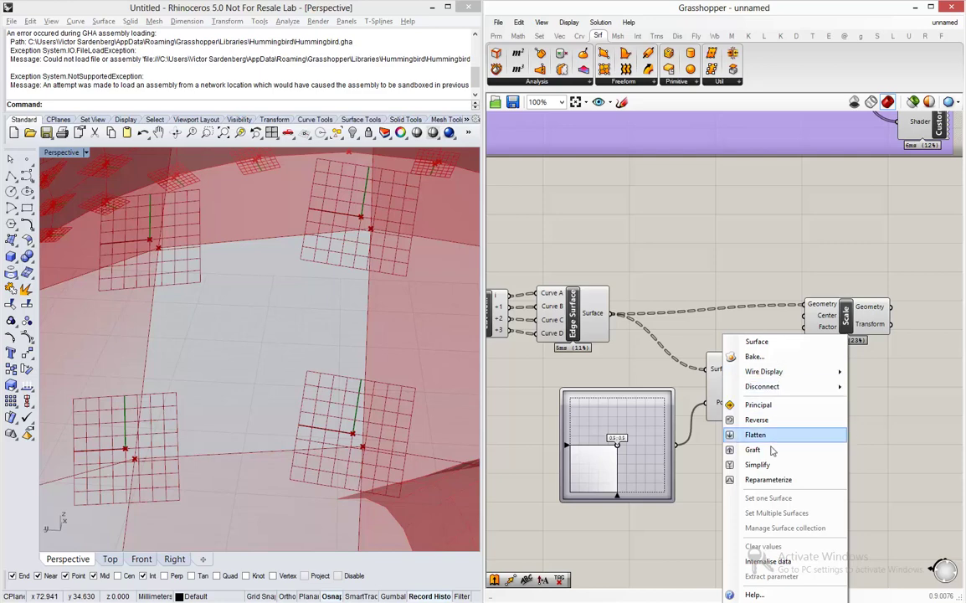
left_click(768, 479)
scroll(289, 312, "down", 5)
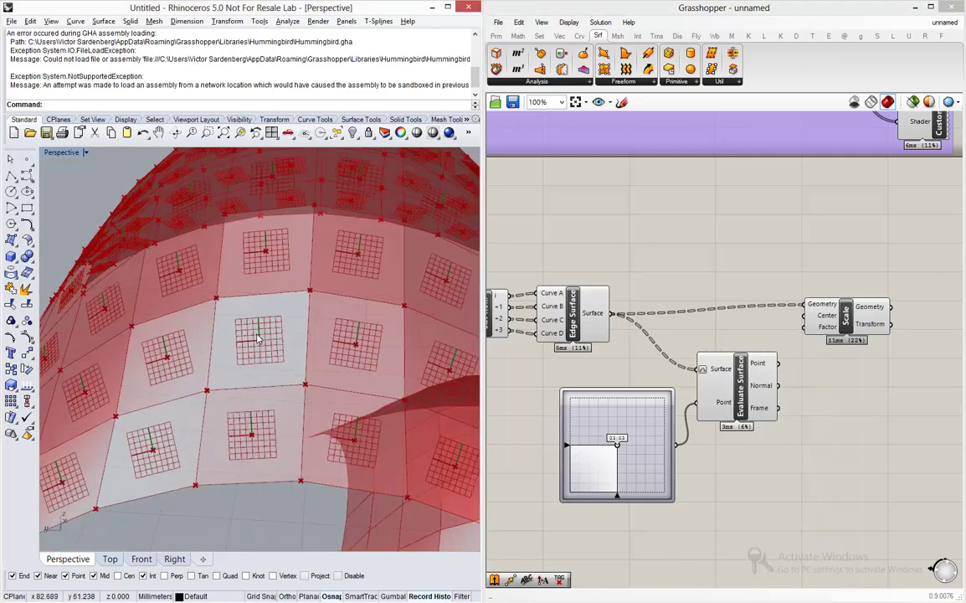
scroll(242, 322, "down", 5)
right_click_drag(180, 274, 251, 326)
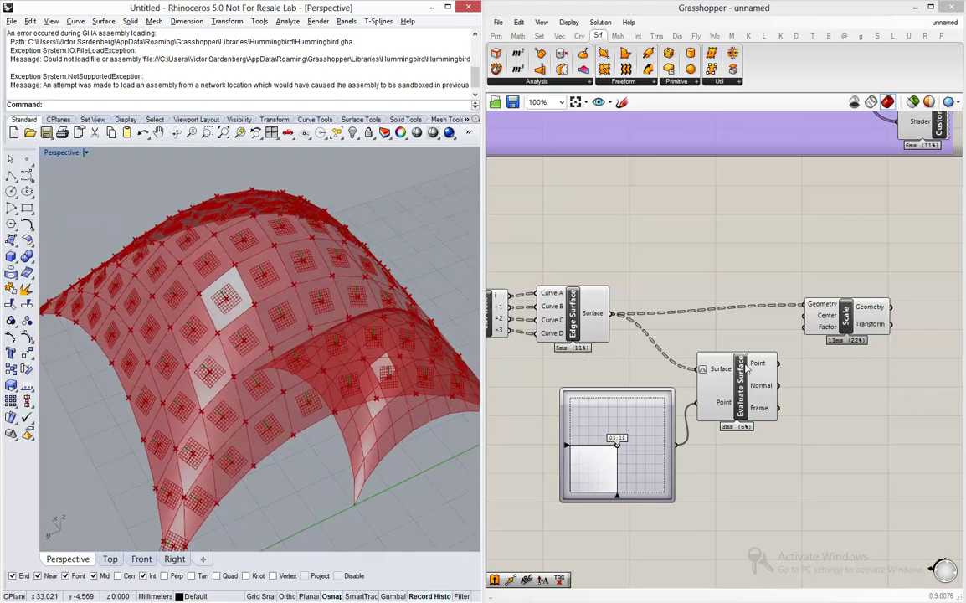
Connect Evaluate Surface's Point output to Scale's Center input and inspect the scaled faces on the vault
left_click_drag(785, 375, 805, 327)
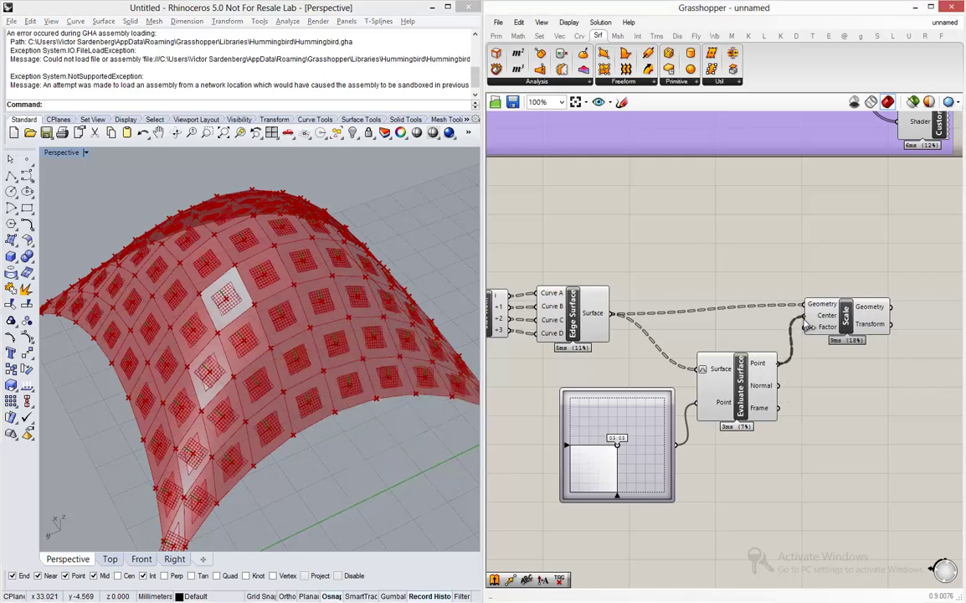
left_click(862, 320)
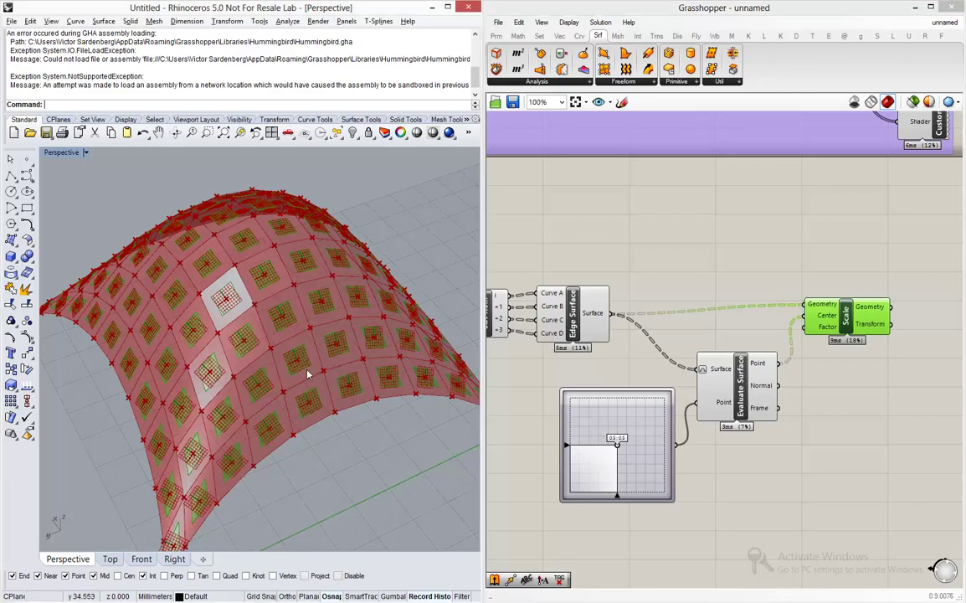
scroll(276, 332, "up", 6)
right_click_drag(327, 281, 262, 314)
scroll(251, 327, "down", 6)
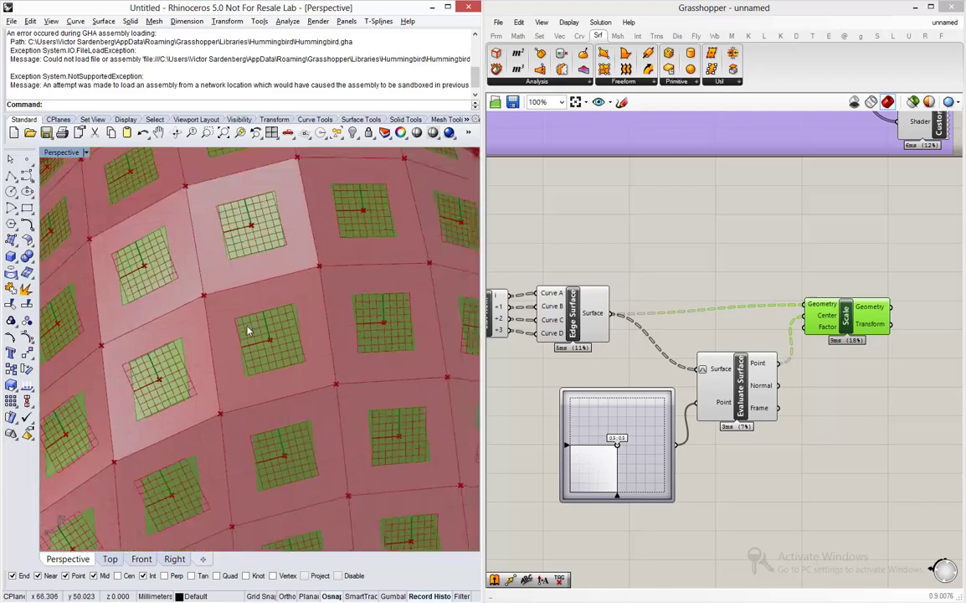
Shift Scale away to make room, feed its Factor input from a new 0.32 number slider, and raise the slider to 0.55
left_click_drag(858, 326, 931, 308)
double_click(816, 319)
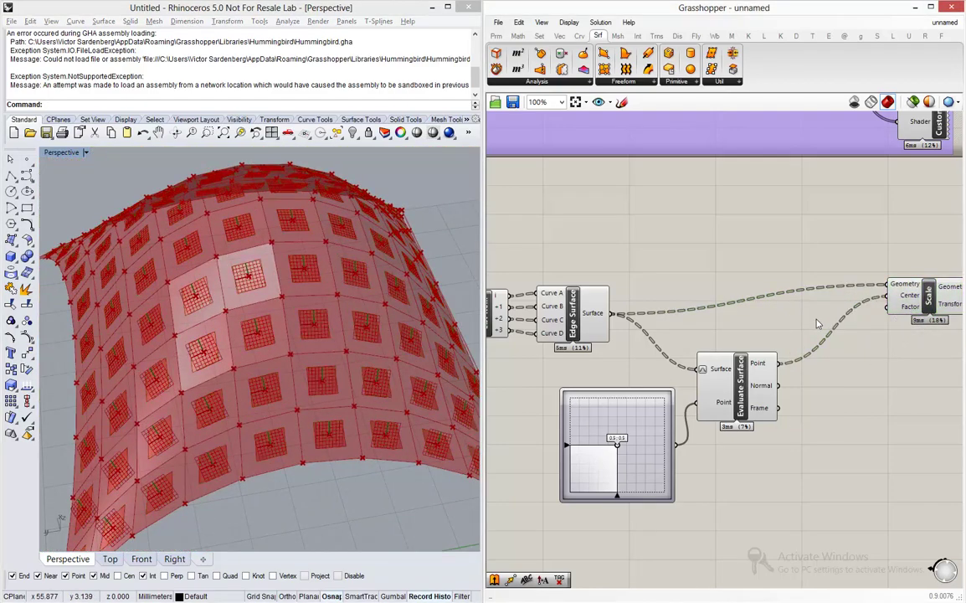
type("0.32")
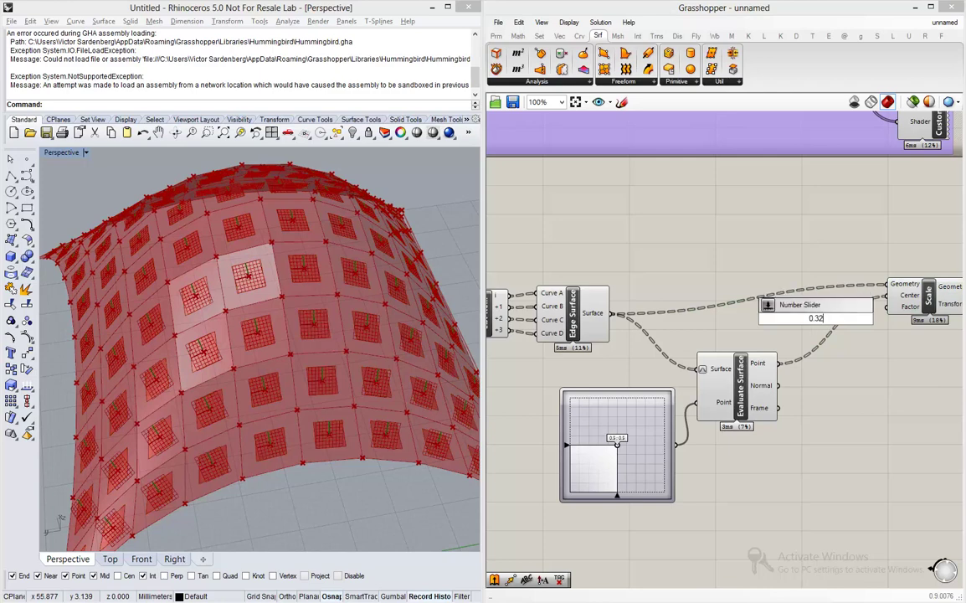
key("Return")
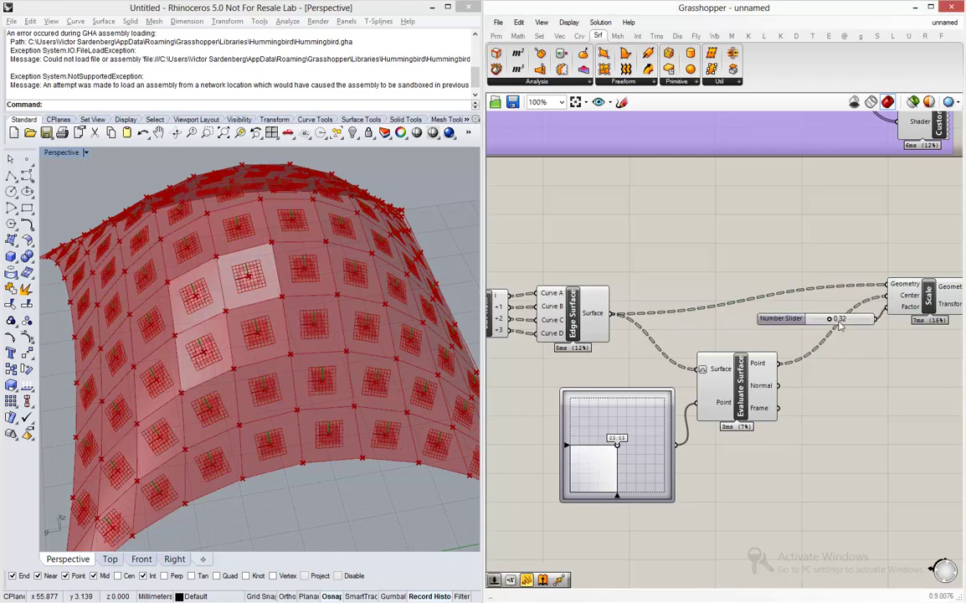
left_click_drag(829, 319, 841, 325)
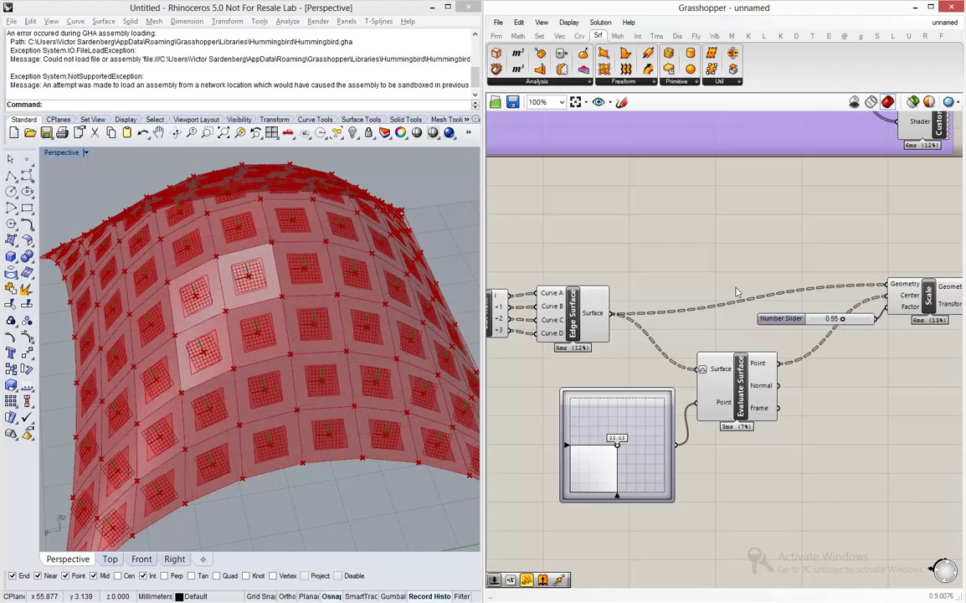
Turn off the preview of Evaluate Surface and of the three components feeding Edge Surface, including List Item
scroll(758, 303, "down", 4)
left_click_drag(758, 406, 552, 343)
middle_click(551, 343)
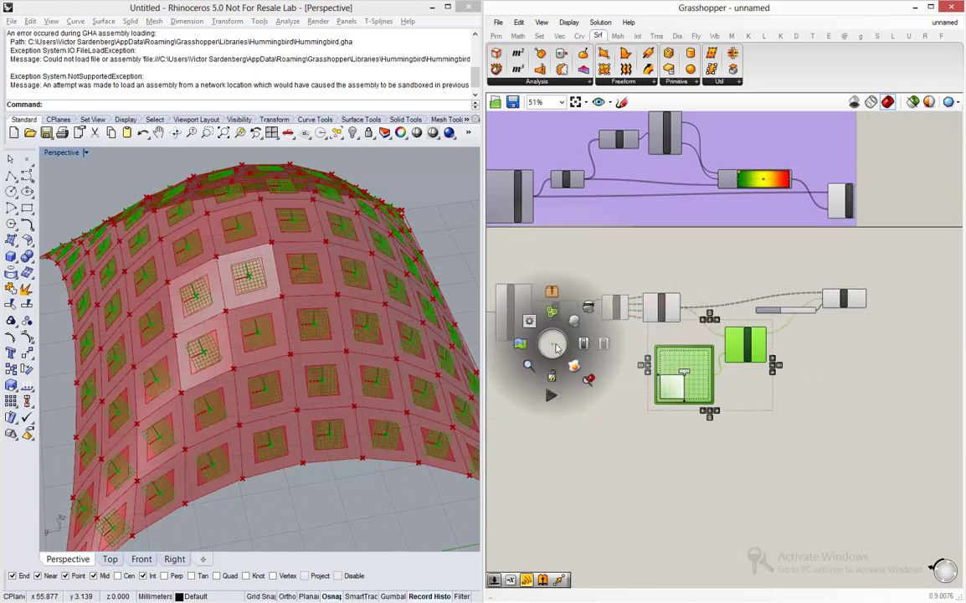
left_click_drag(623, 369, 516, 279)
middle_click(517, 279)
left_click(522, 225)
Examine the scaled panels on the vault from several angles and check Evaluate Surface's Point and Normal outputs
right_click_drag(331, 352, 410, 352)
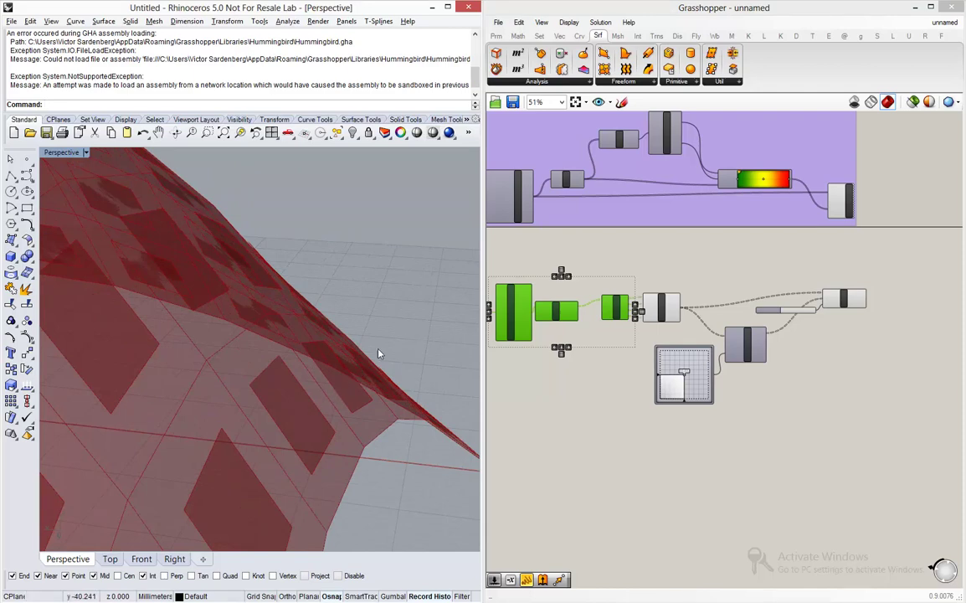
right_click_drag(400, 344, 165, 392)
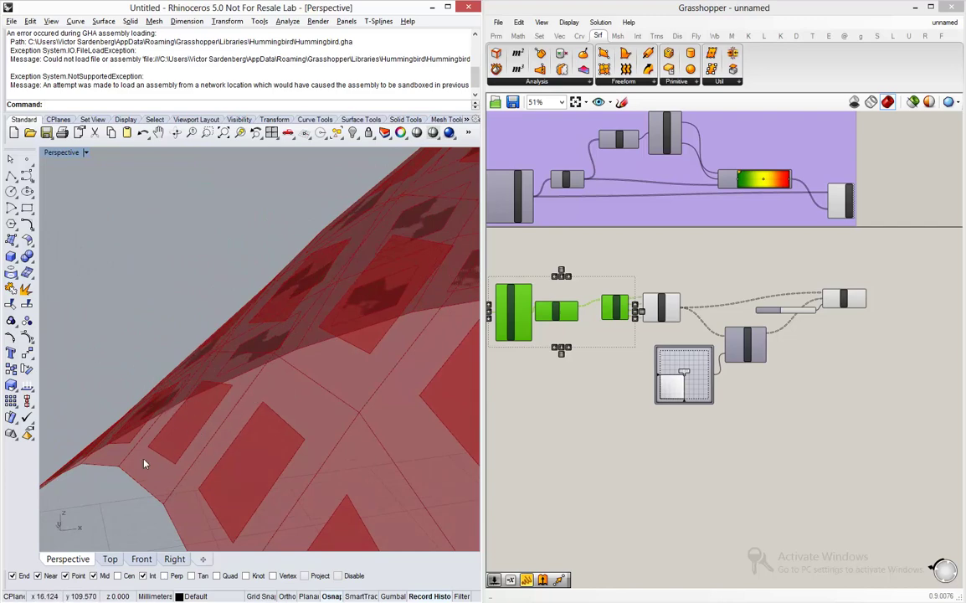
right_click_drag(282, 383, 248, 379)
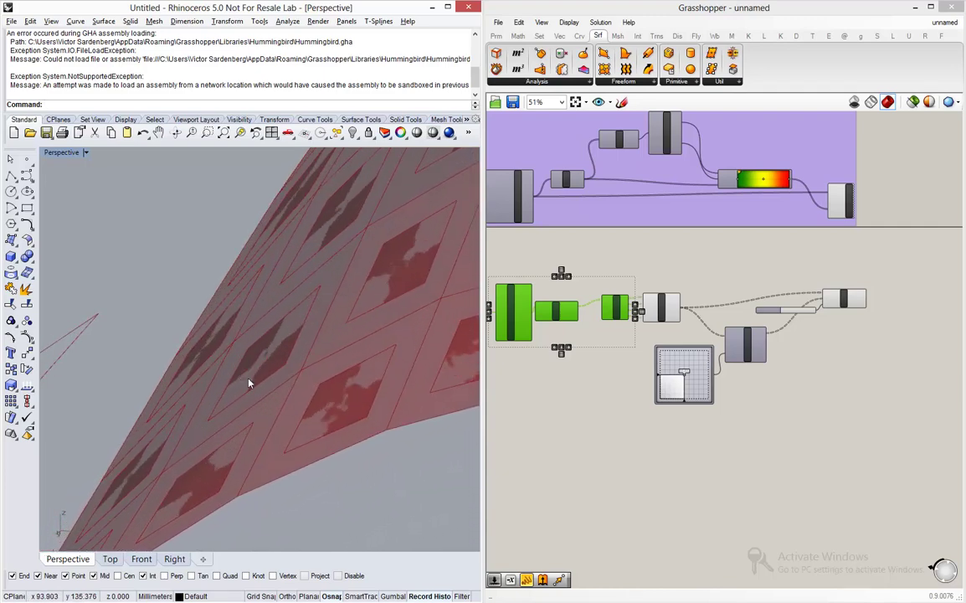
left_click(577, 450)
scroll(743, 340, "up", 6)
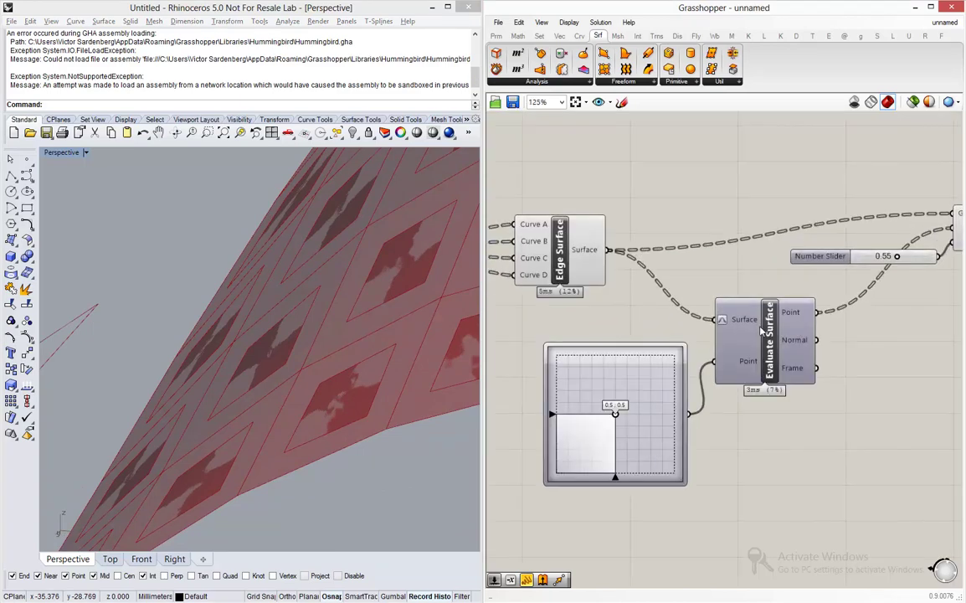
mouse_move(811, 310)
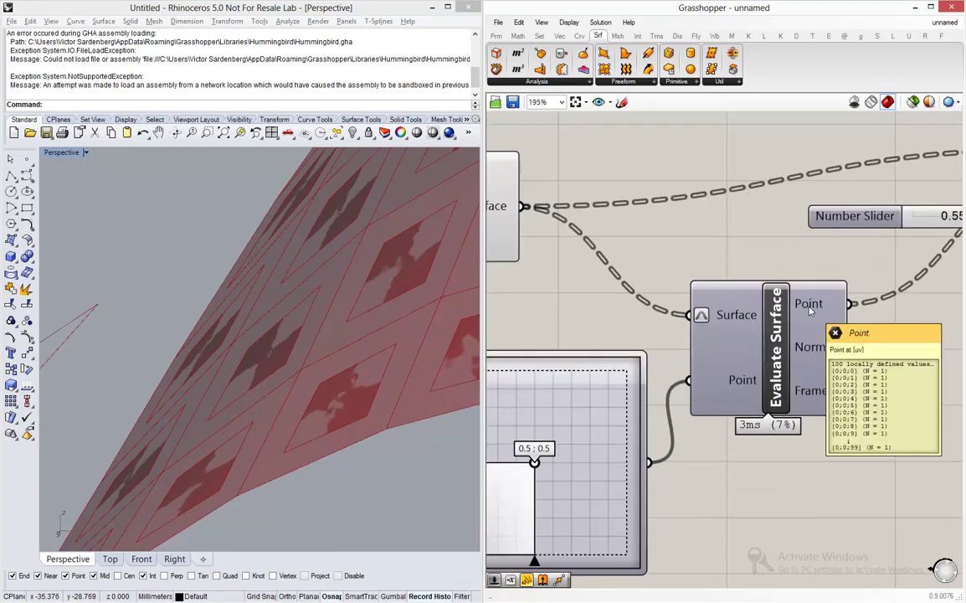
mouse_move(815, 349)
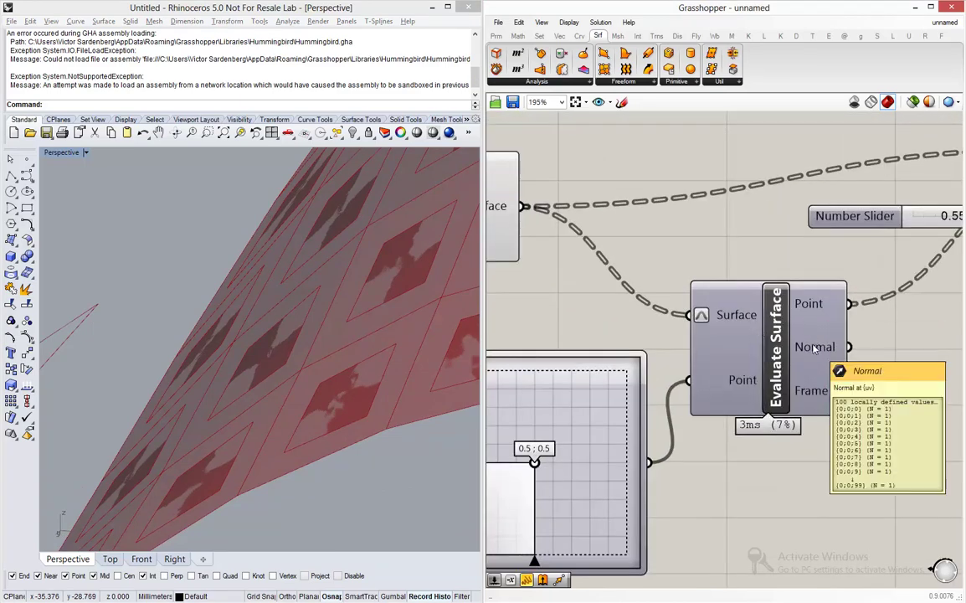
scroll(640, 388, "down", 4)
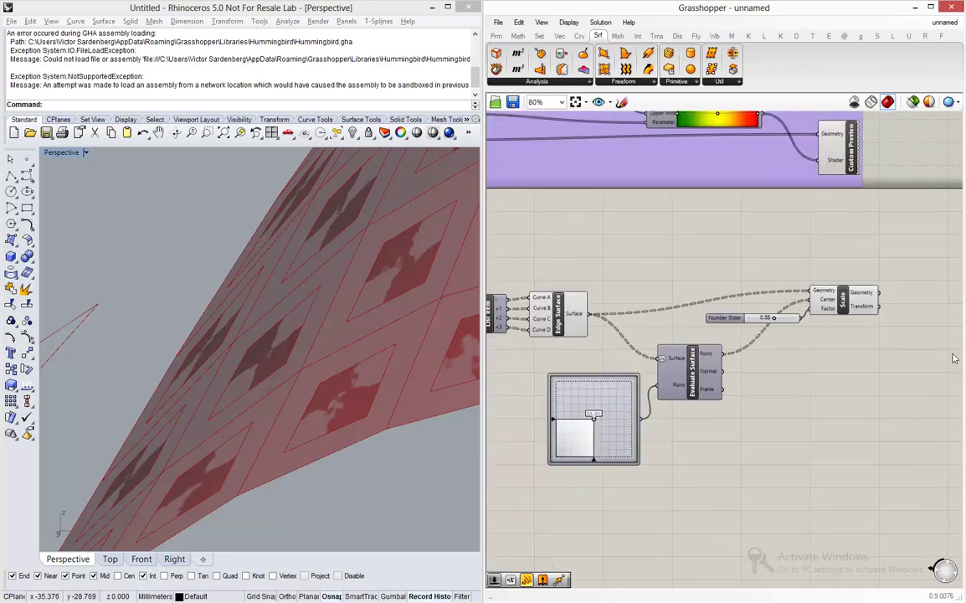
Add a Move component after Scale, connect Scale's Geometry output to its Geometry input, and highlight the moved panels
right_click_drag(946, 361, 892, 368)
double_click(895, 362)
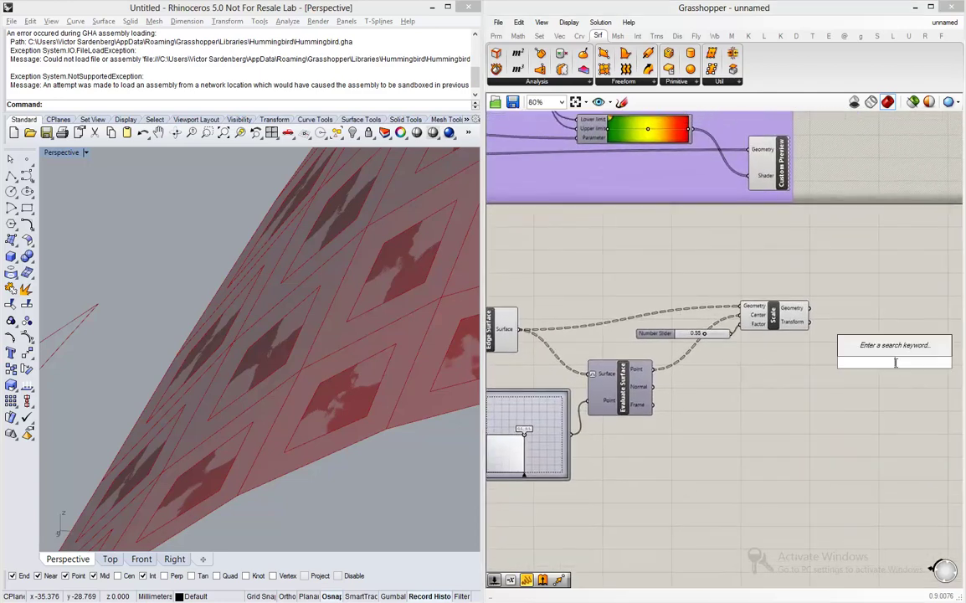
type("move")
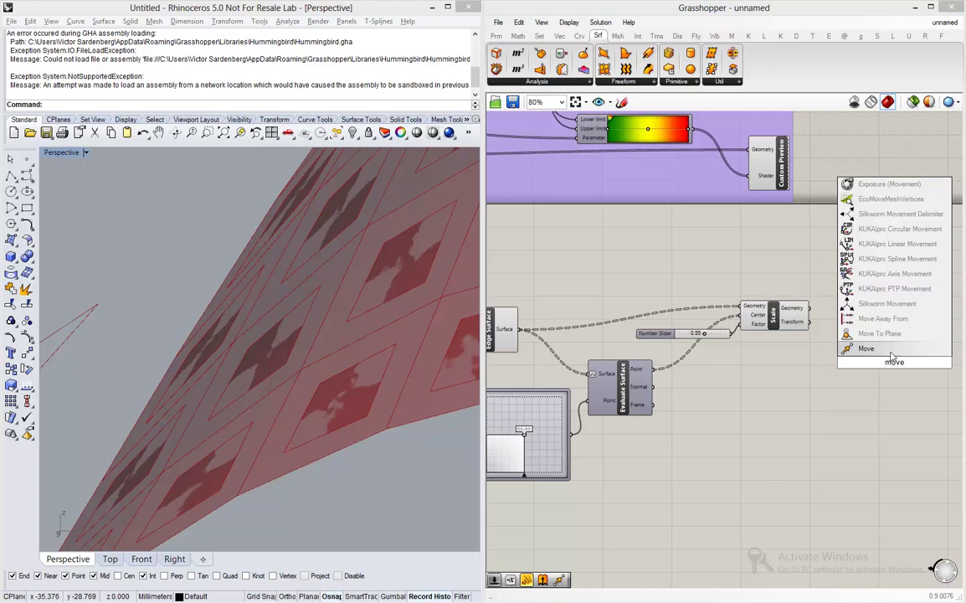
left_click(889, 356)
left_click_drag(808, 308, 864, 358)
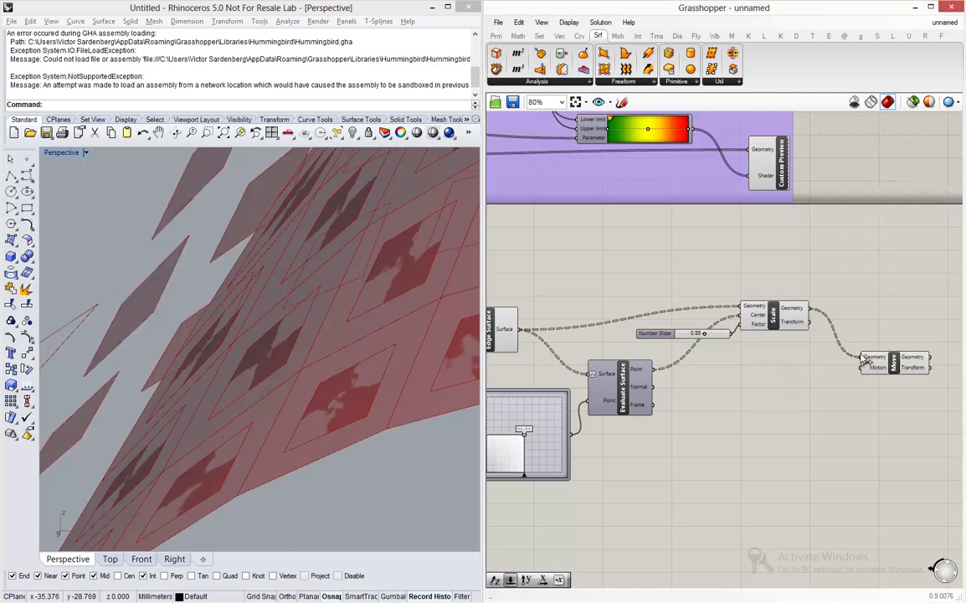
left_click(786, 323)
left_click(906, 364)
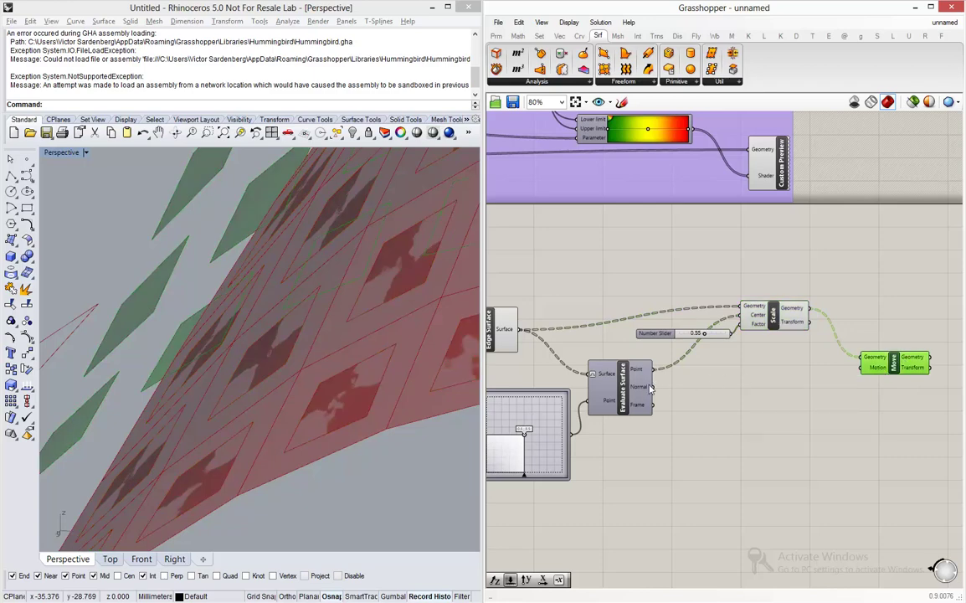
Connect Evaluate Surface's Normal output to Move's Motion input and inspect the displaced panels from several angles
left_click_drag(654, 387, 865, 370)
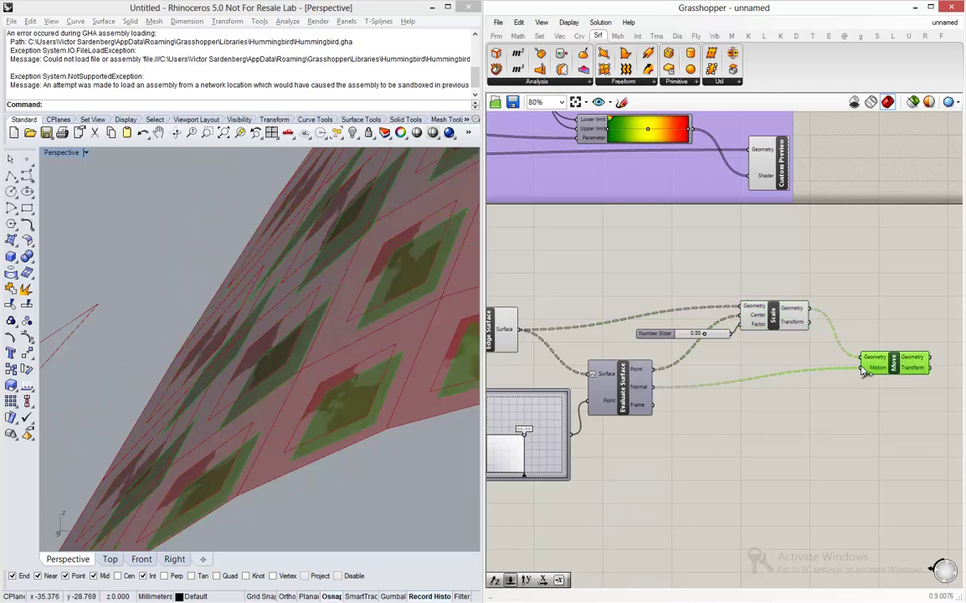
right_click_drag(159, 267, 406, 206)
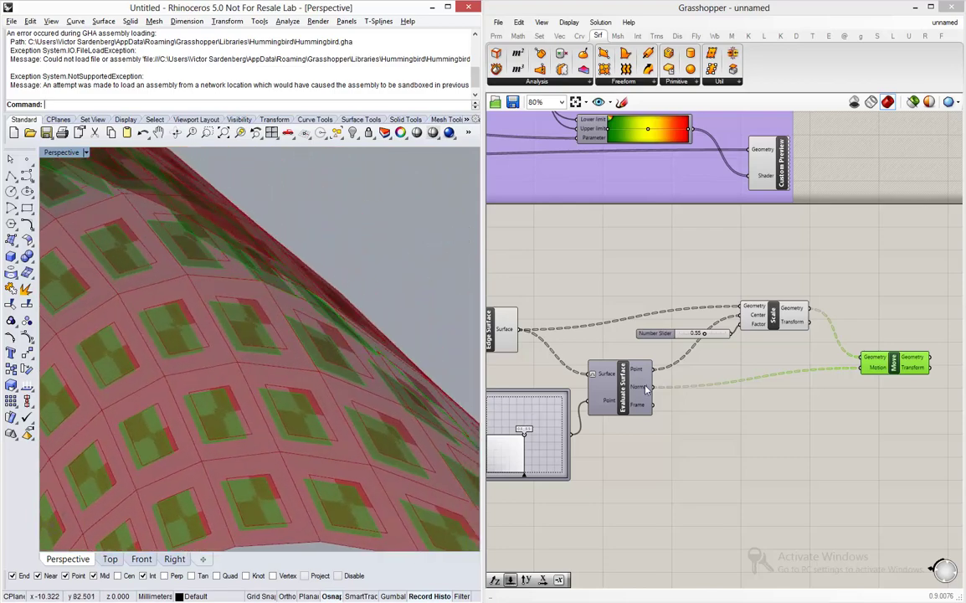
mouse_move(645, 389)
right_click_drag(390, 319, 322, 323)
scroll(180, 359, "up", 3)
scroll(235, 343, "up", 3)
scroll(243, 341, "down", 3)
right_click_drag(304, 323, 371, 382)
Add an Amplitude component below Scale and connect Evaluate Surface's Normal output to its Vector input
double_click(798, 436)
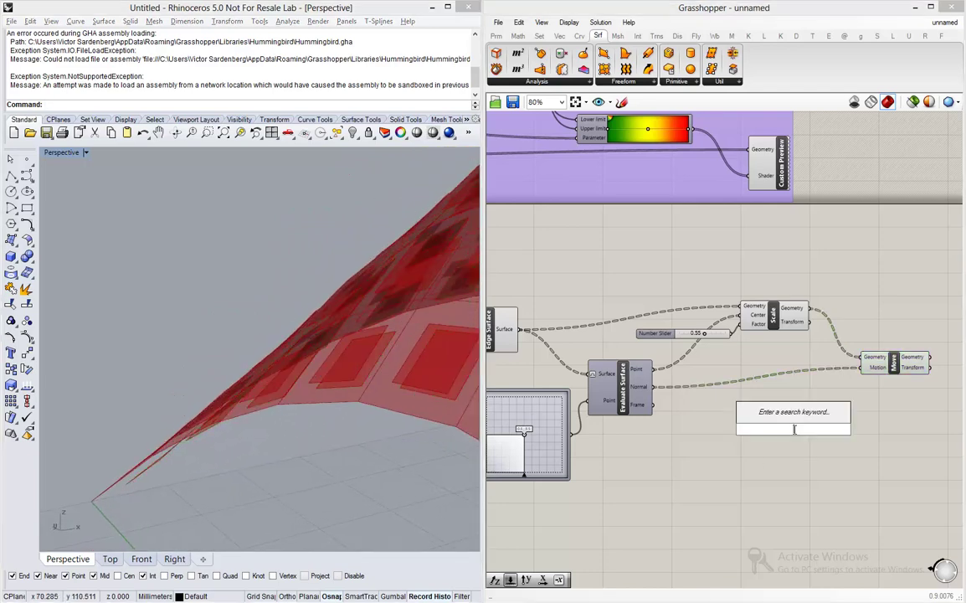
type("amp")
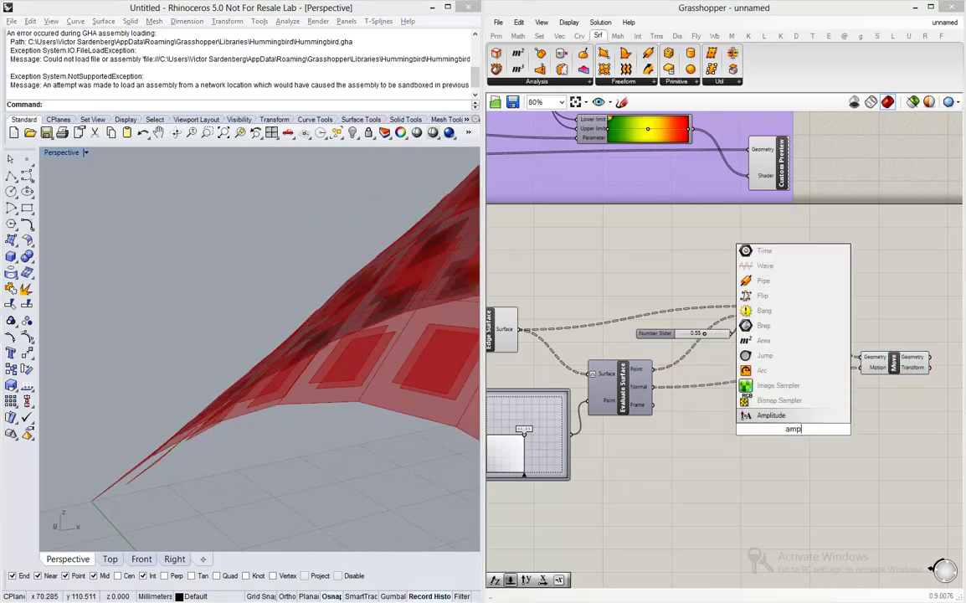
left_click(774, 416)
left_click_drag(795, 431, 788, 412)
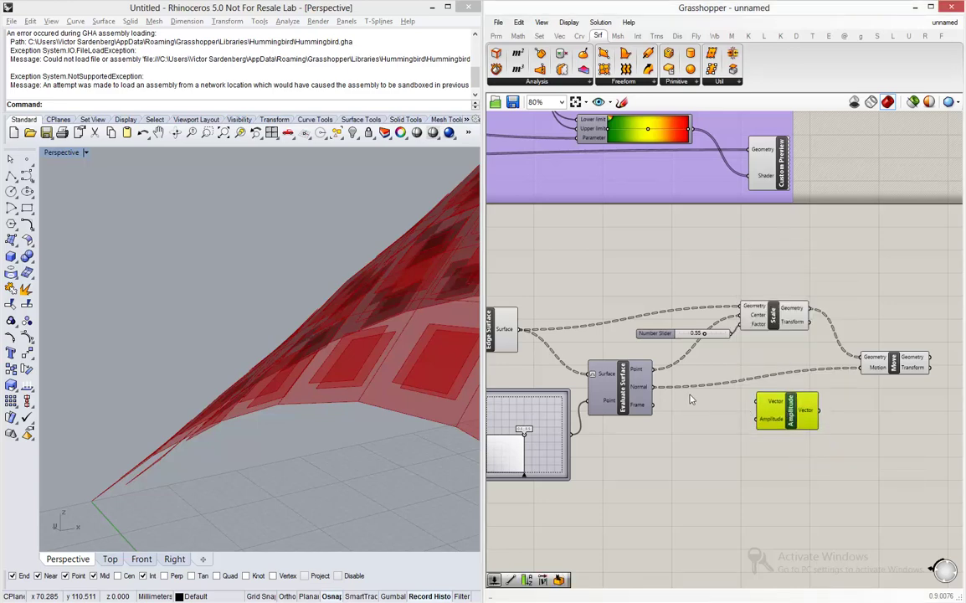
left_click_drag(651, 387, 784, 423)
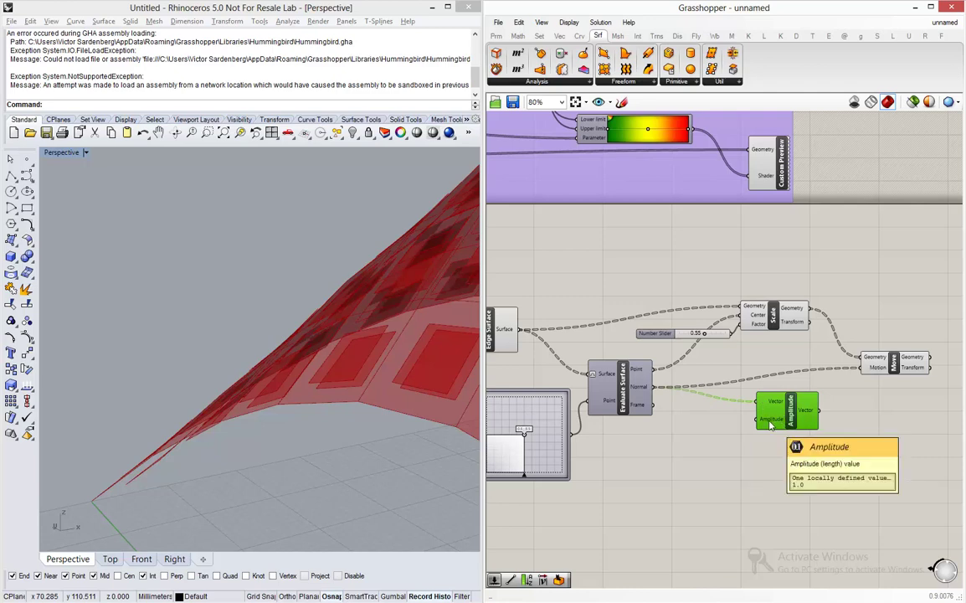
Feed Amplitude's Amplitude input from a new number slider of 7 and connect its Vector output to Move's Motion input
double_click(705, 478)
type("7")
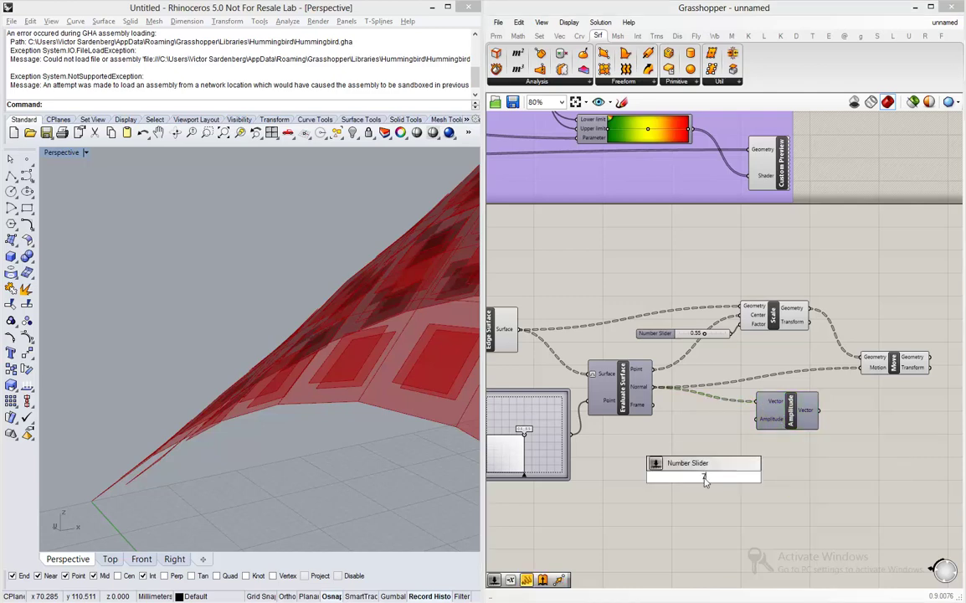
key("Return")
left_click_drag(752, 477, 758, 419)
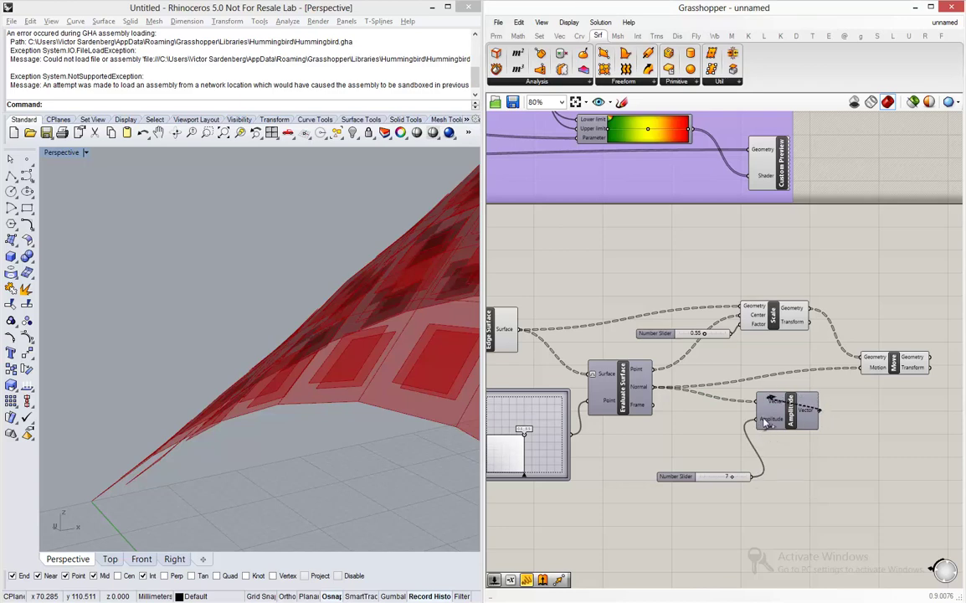
left_click_drag(819, 410, 862, 368)
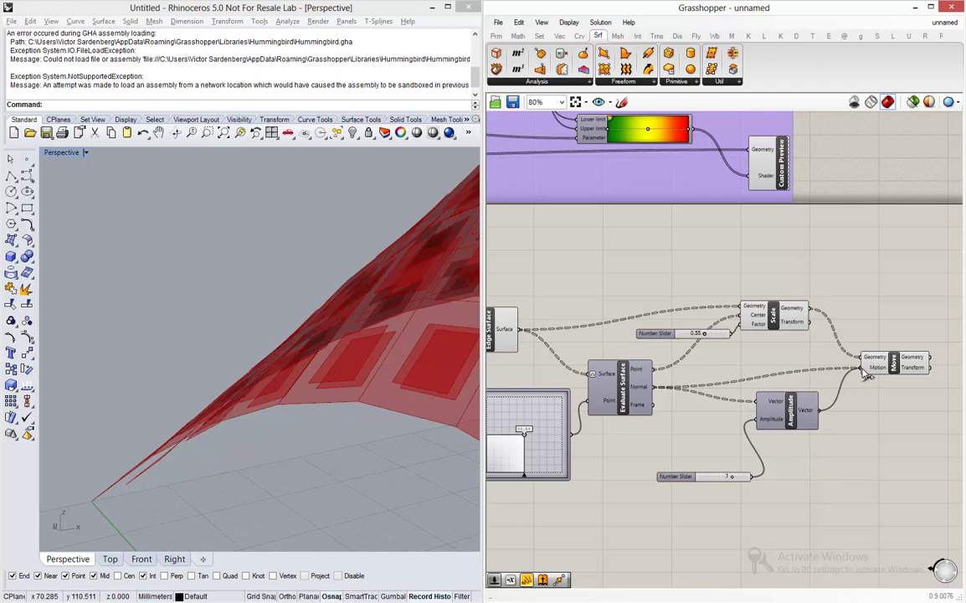
Lower the Amplitude slider to 4 and inspect the offset panels across the vault
right_click_drag(267, 378, 362, 355)
scroll(731, 479, "up", 4)
left_click_drag(731, 479, 704, 479)
right_click_drag(346, 341, 305, 389)
scroll(305, 389, "down", 5)
scroll(272, 459, "up", 5)
right_click_drag(297, 459, 235, 431)
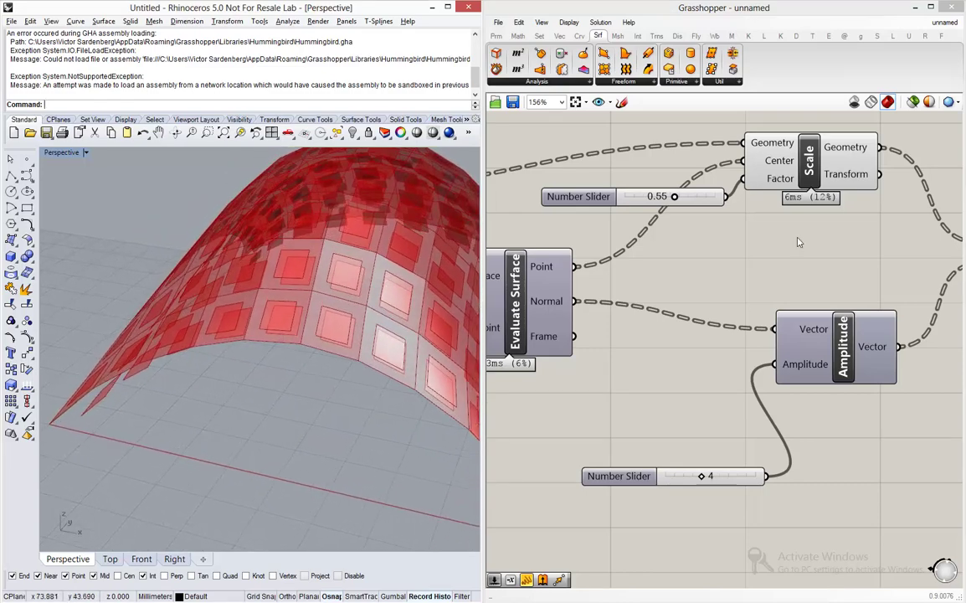
Turn off the preview of Scale and examine the offset panels near the vault's corner from several angles
left_click(808, 167)
middle_click(829, 173)
left_click(867, 140)
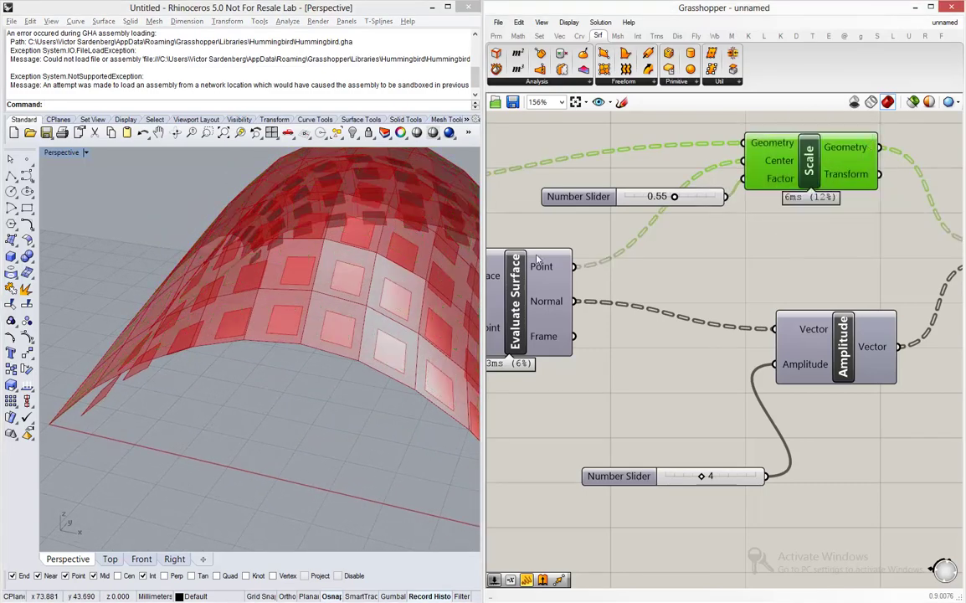
right_click_drag(183, 298, 104, 375)
scroll(104, 375, "down", 3)
scroll(168, 371, "up", 5)
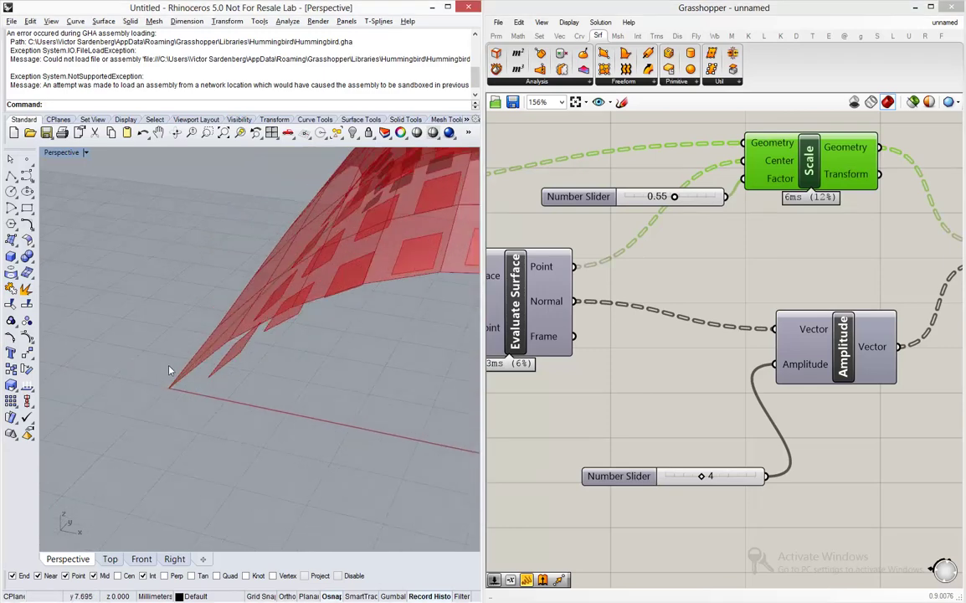
scroll(201, 381, "down", 2)
right_click_drag(199, 385, 261, 360)
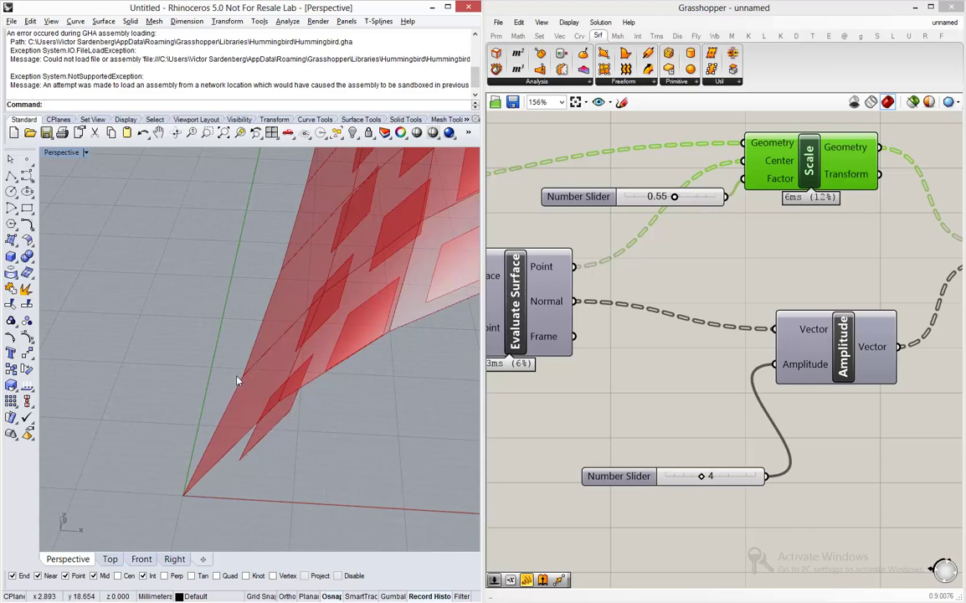
right_click_drag(183, 491, 229, 377)
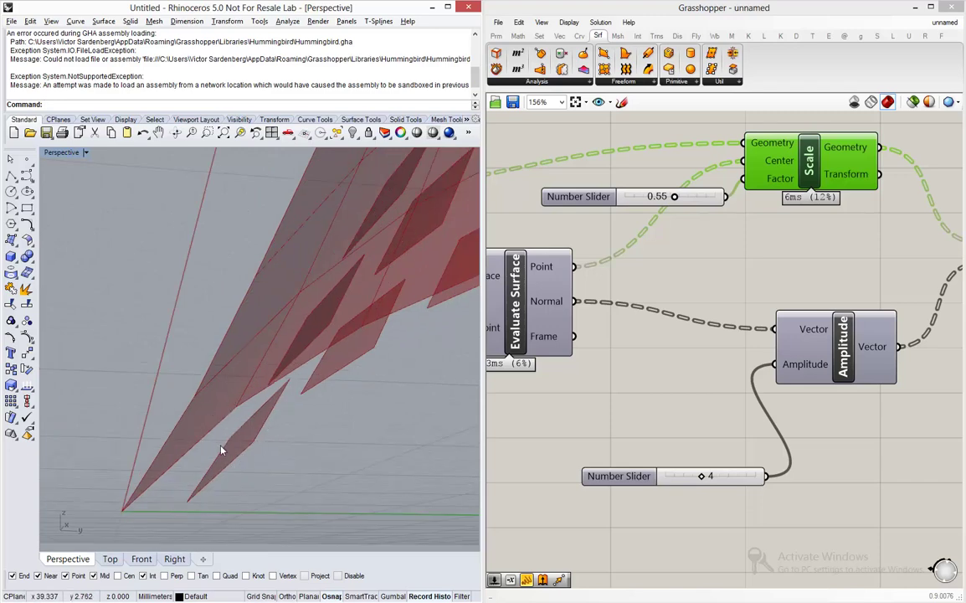
right_click_drag(177, 411, 489, 435)
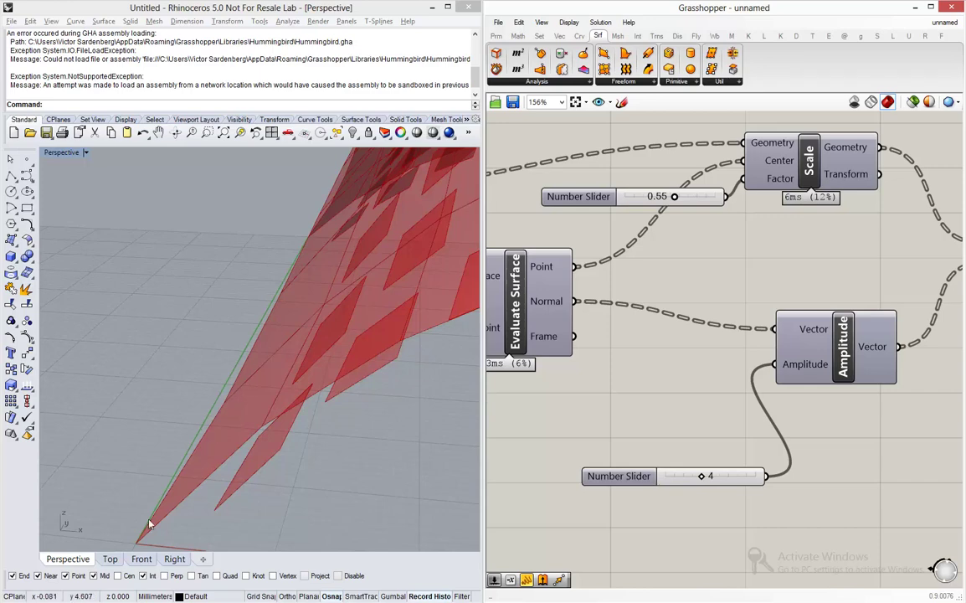
Shift the Edge Surface component upward on the canvas, away from Evaluate Surface
scroll(751, 399, "down", 4)
scroll(758, 471, "down", 1)
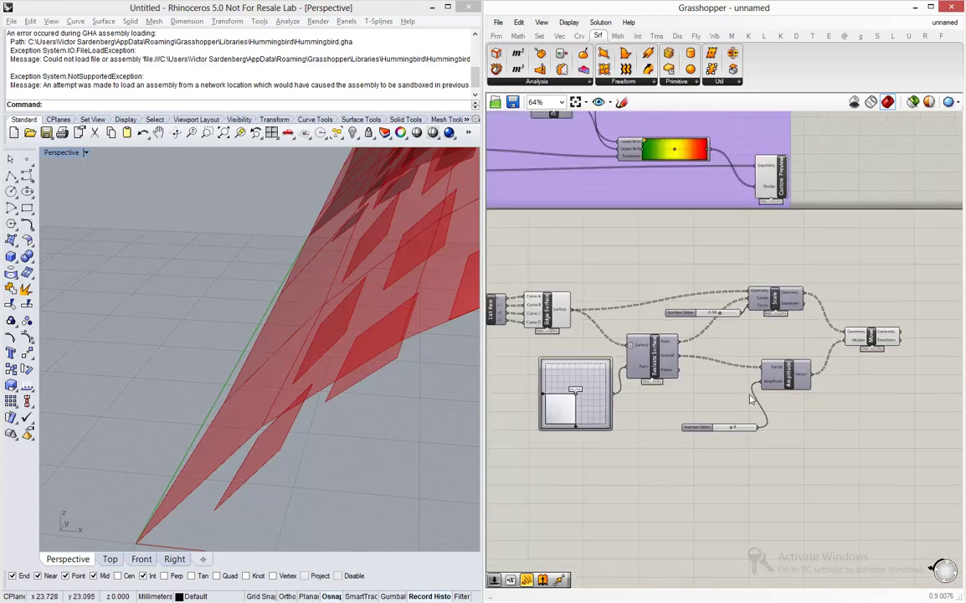
left_click_drag(554, 311, 583, 269)
scroll(562, 249, "up", 6)
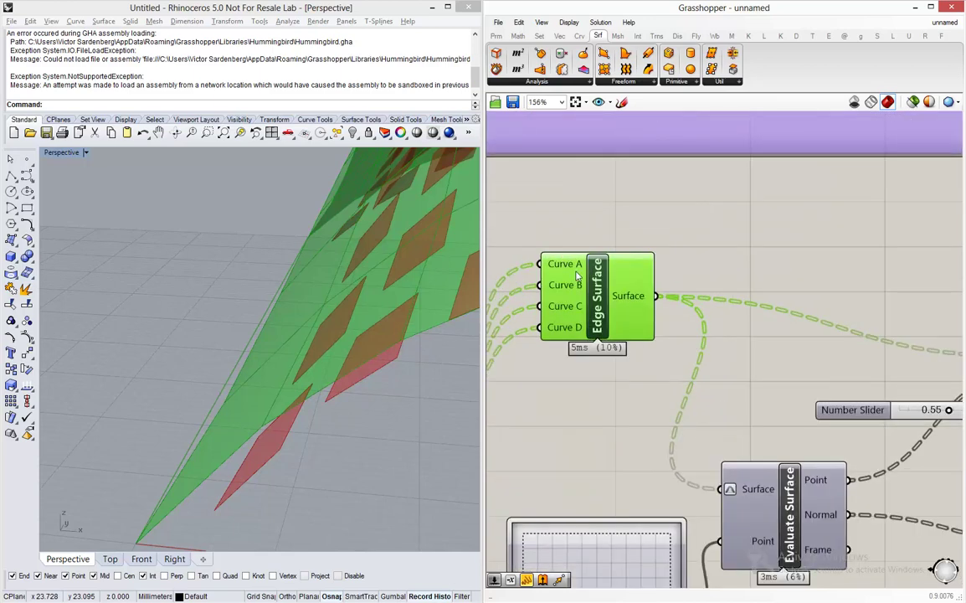
scroll(590, 310, "down", 5)
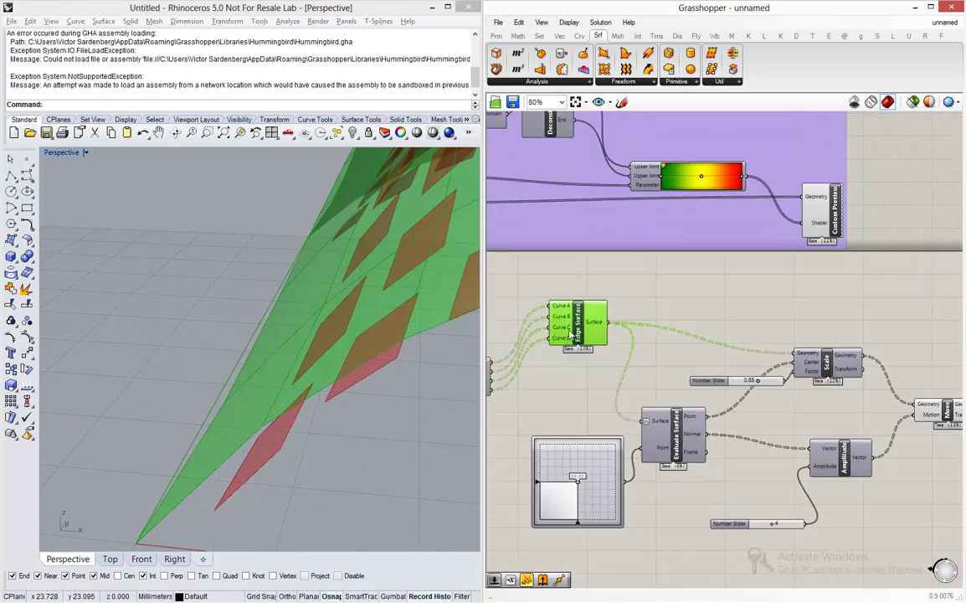
Add a Brep Wireframe component and connect Edge Surface's Surface output to its Brep input
scroll(715, 297, "up", 2)
double_click(722, 293)
type("bre")
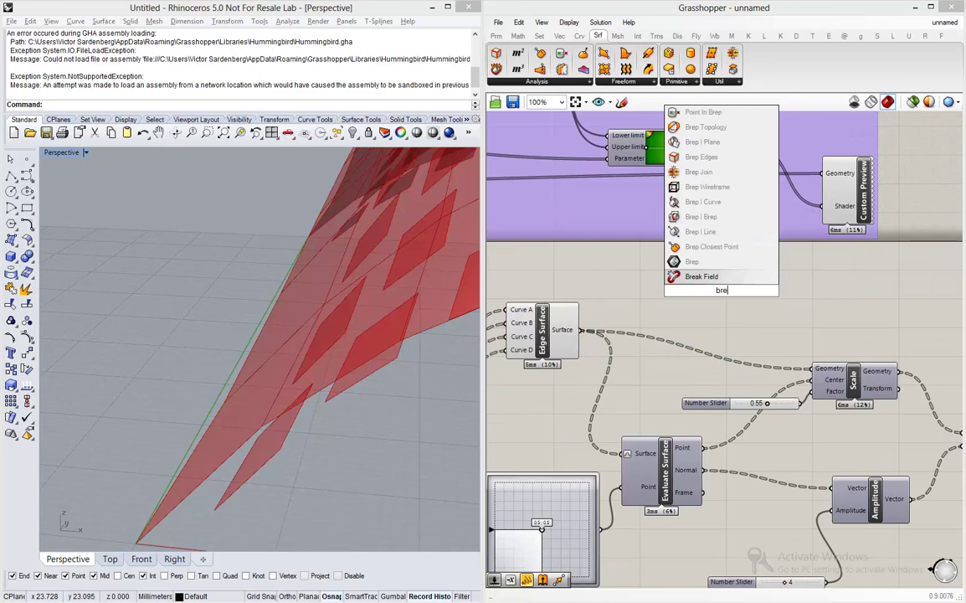
type("p wire")
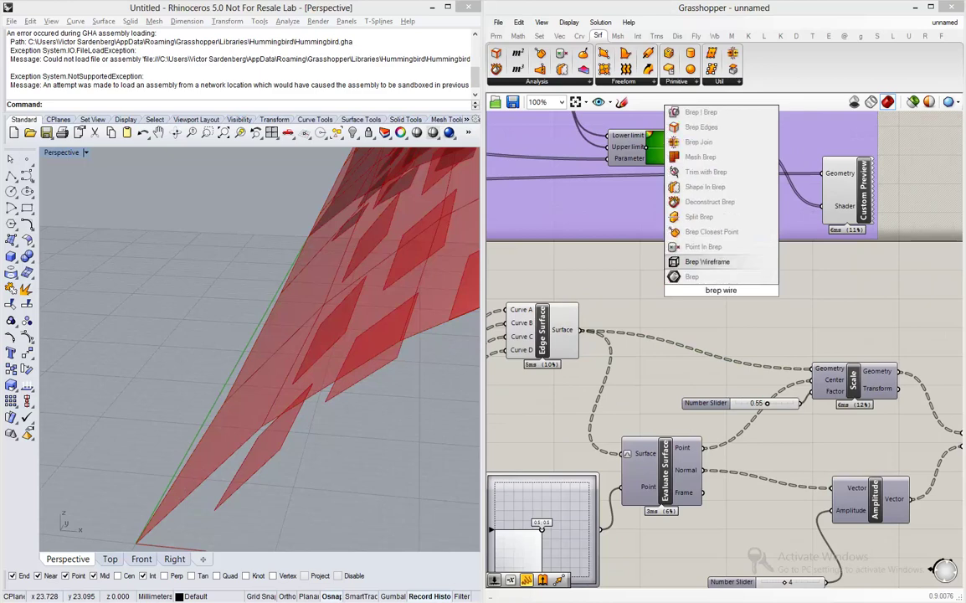
key("Up")
key("Return")
left_click_drag(584, 329, 682, 273)
Move Brep Wireframe to the far end of the definition, past the Move component
left_click(731, 291)
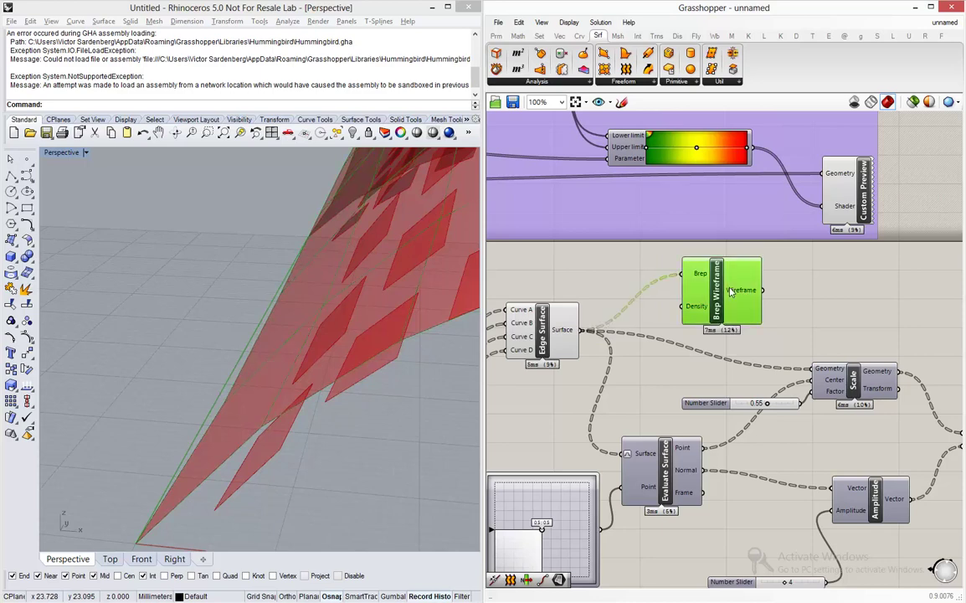
scroll(639, 288, "down", 4)
left_click_drag(639, 287, 873, 286)
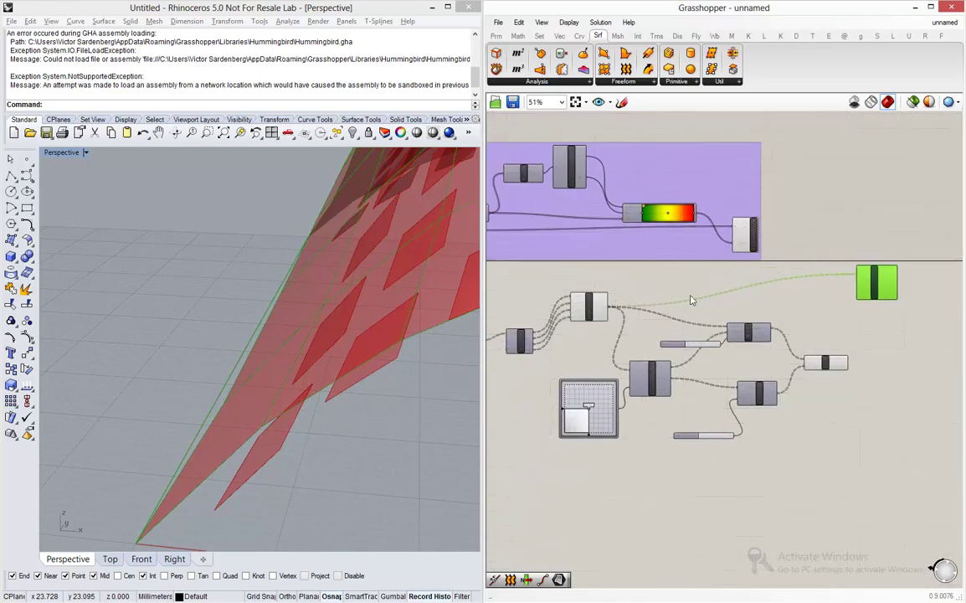
scroll(907, 281, "up", 3)
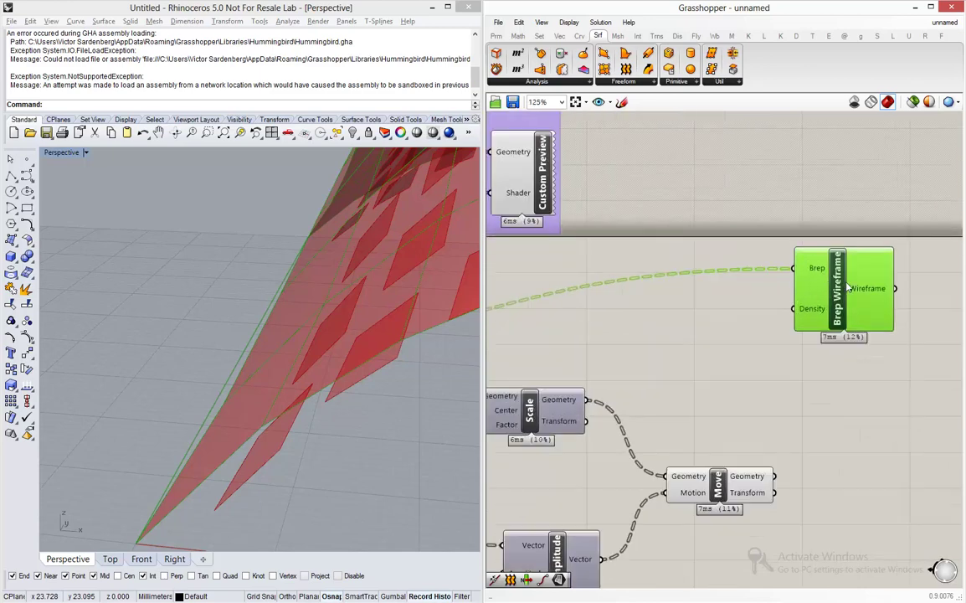
scroll(696, 254, "up", 1)
Add a second Brep Wireframe after Move, feed its Brep input from Move's Geometry output, and roughly align the first one above it
left_click(685, 390)
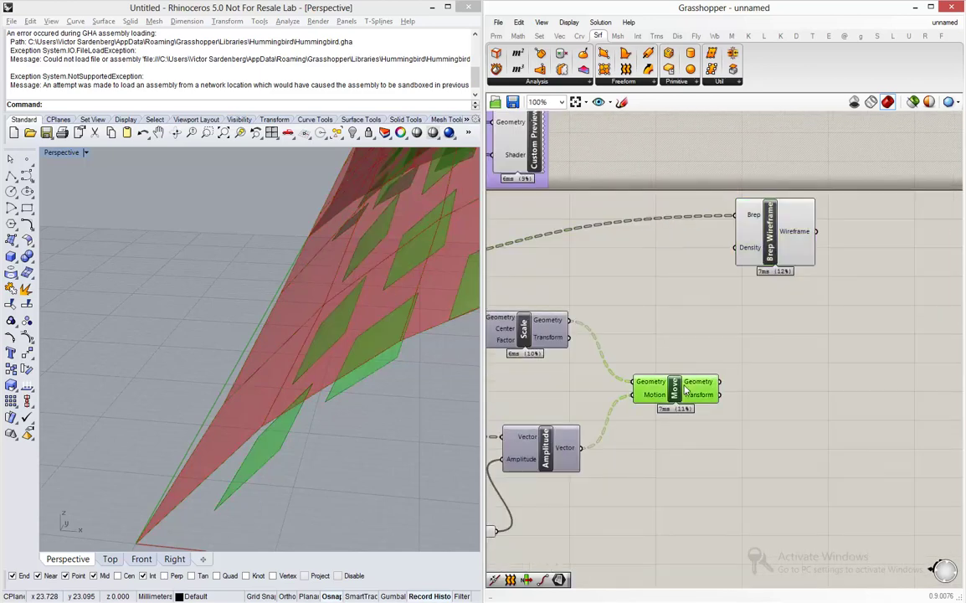
scroll(708, 395, "down", 2)
scroll(748, 420, "up", 2)
double_click(745, 416)
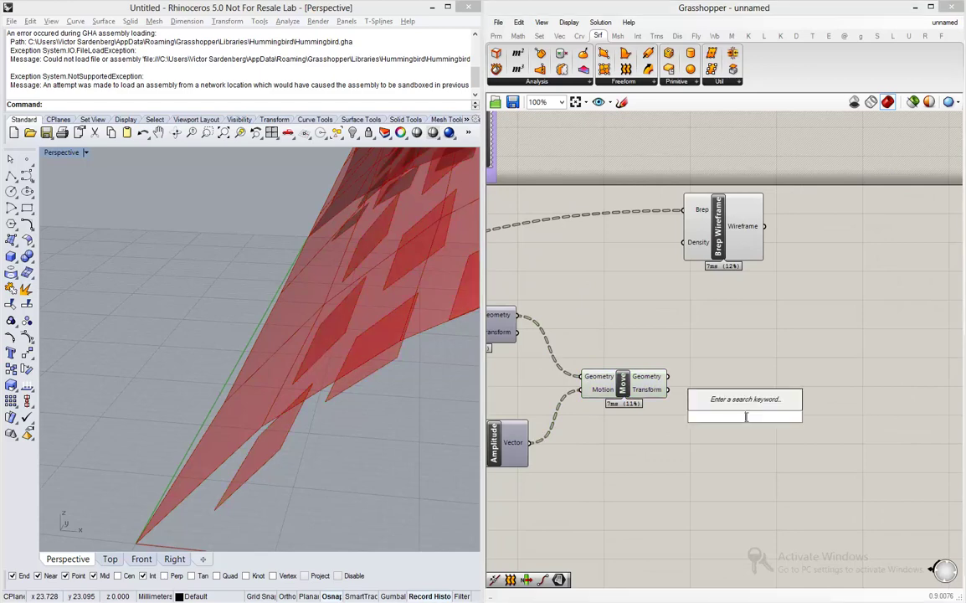
type("brep")
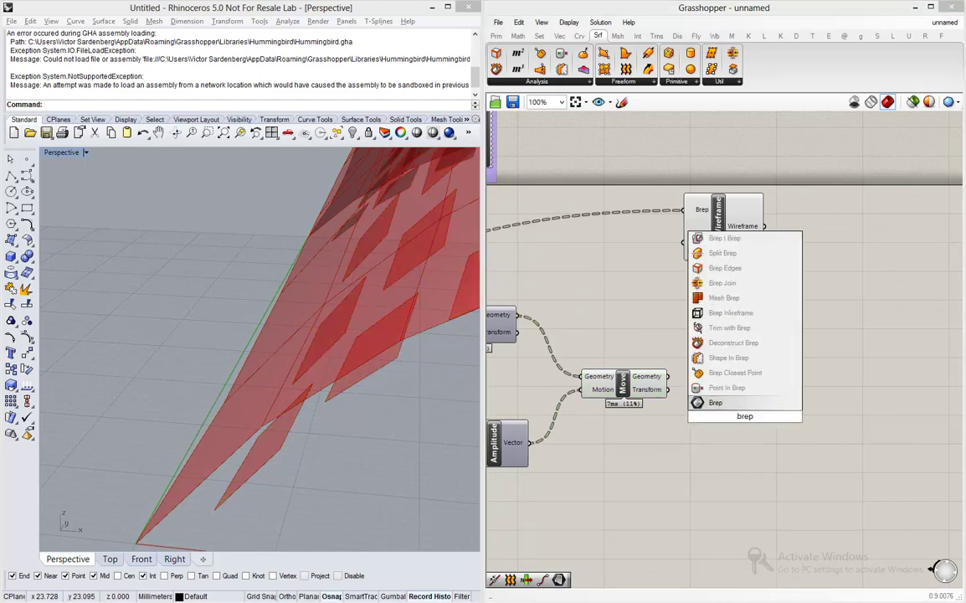
type(" wire")
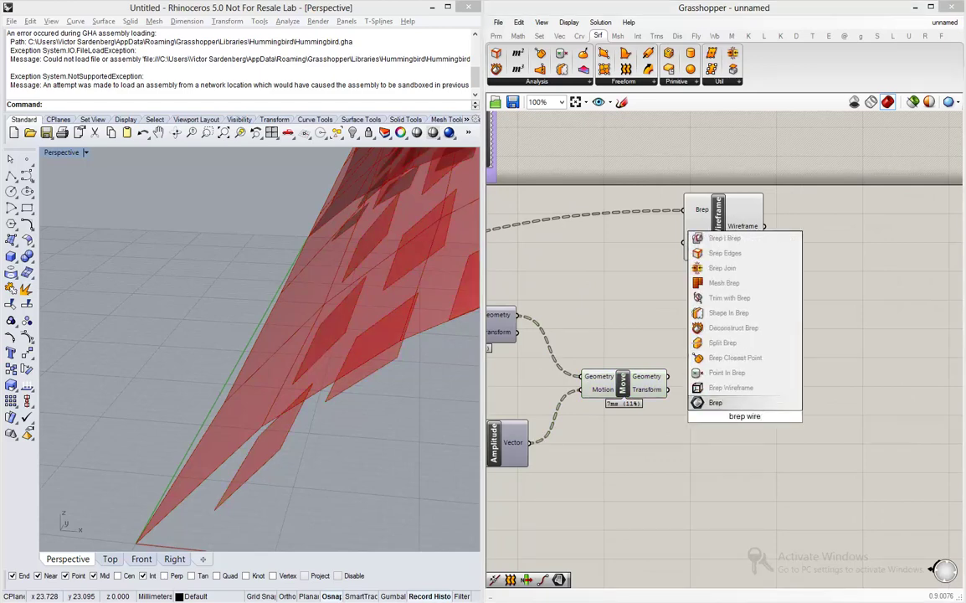
key("Return")
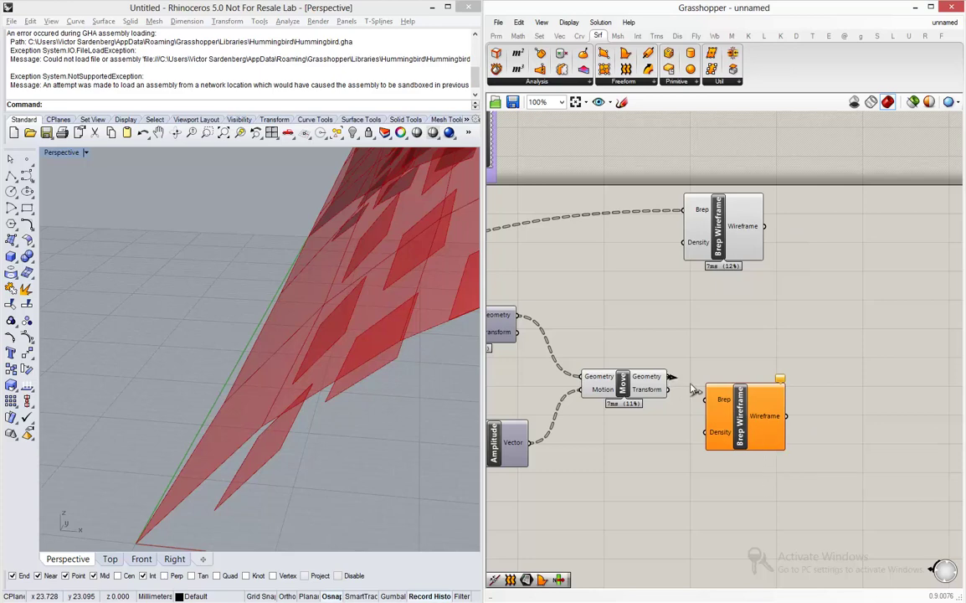
left_click_drag(669, 376, 705, 399)
left_click_drag(730, 234, 756, 241)
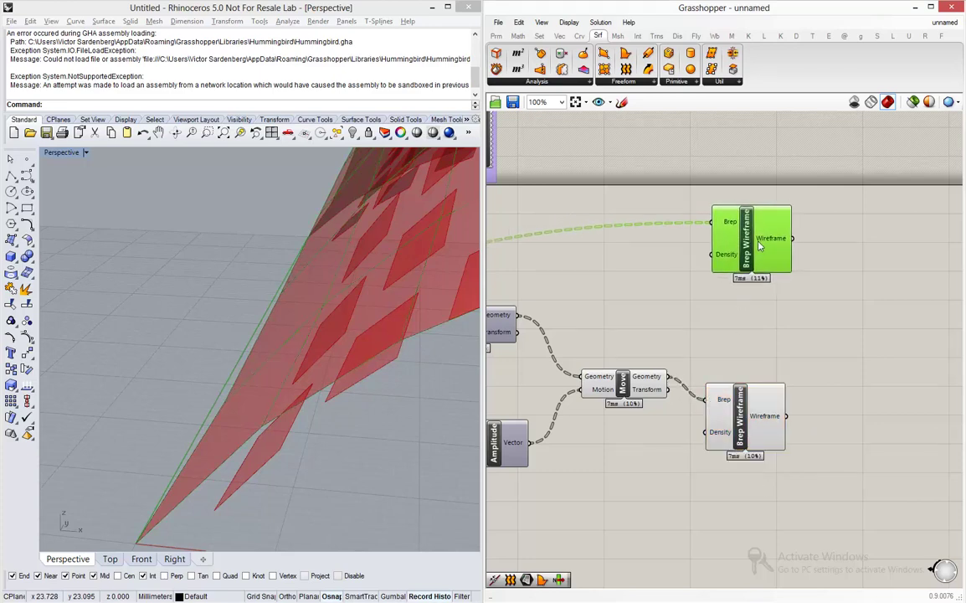
Turn off the preview of all the panel and colour-gradient components except the two Brep Wireframes
left_click(705, 323)
scroll(778, 335, "down", 5)
scroll(777, 339, "down", 3)
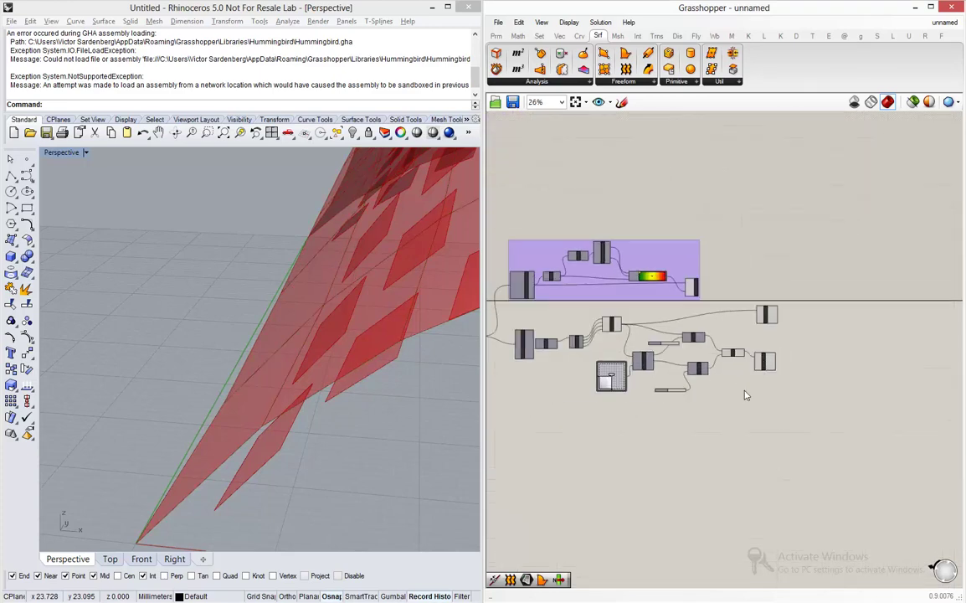
left_click_drag(728, 408, 513, 227)
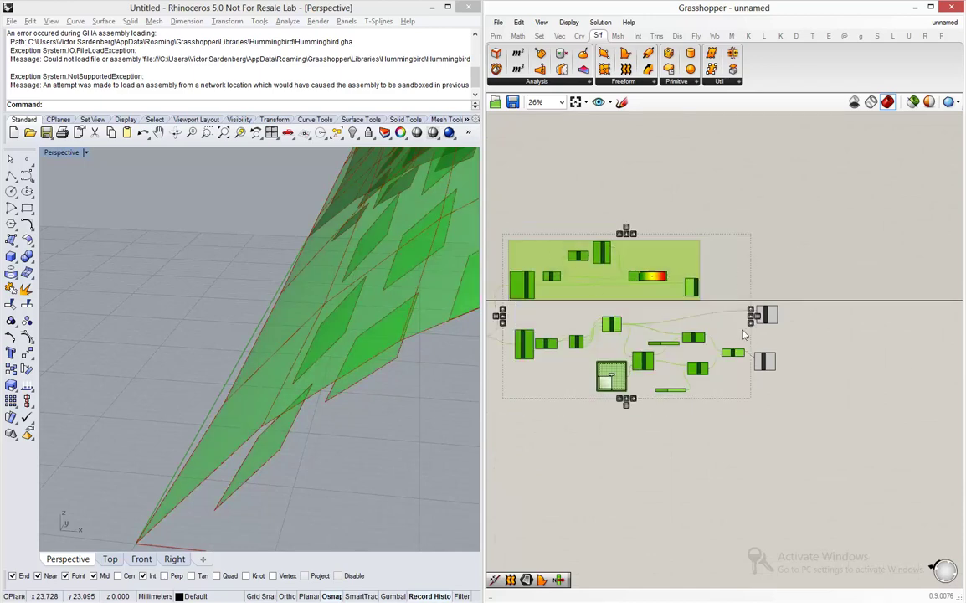
scroll(734, 335, "up", 8)
middle_click(651, 368)
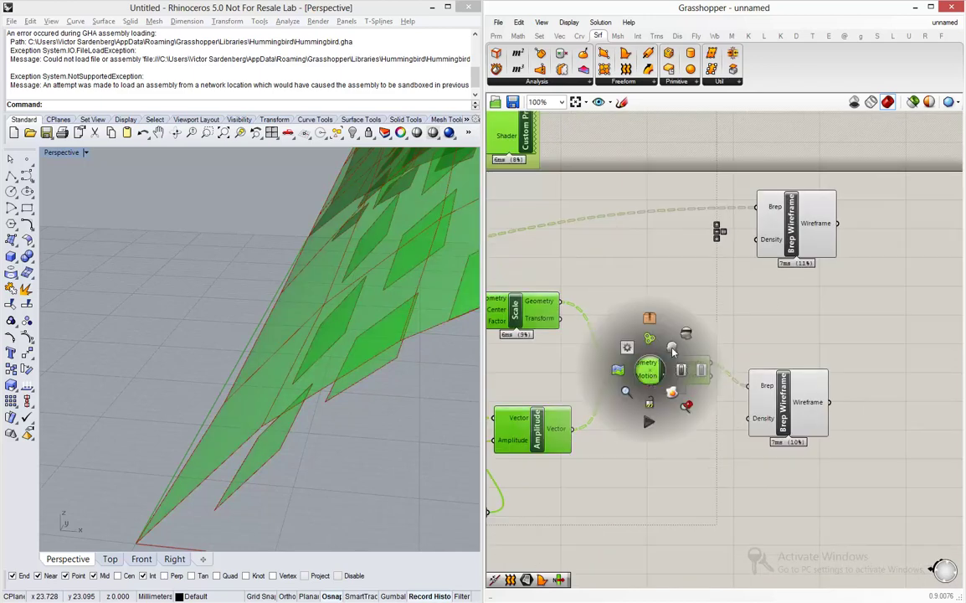
left_click(685, 335)
Highlight the face wireframe and the offset-panel wireframe in turn to compare them on the whole vault
scroll(244, 347, "down", 5)
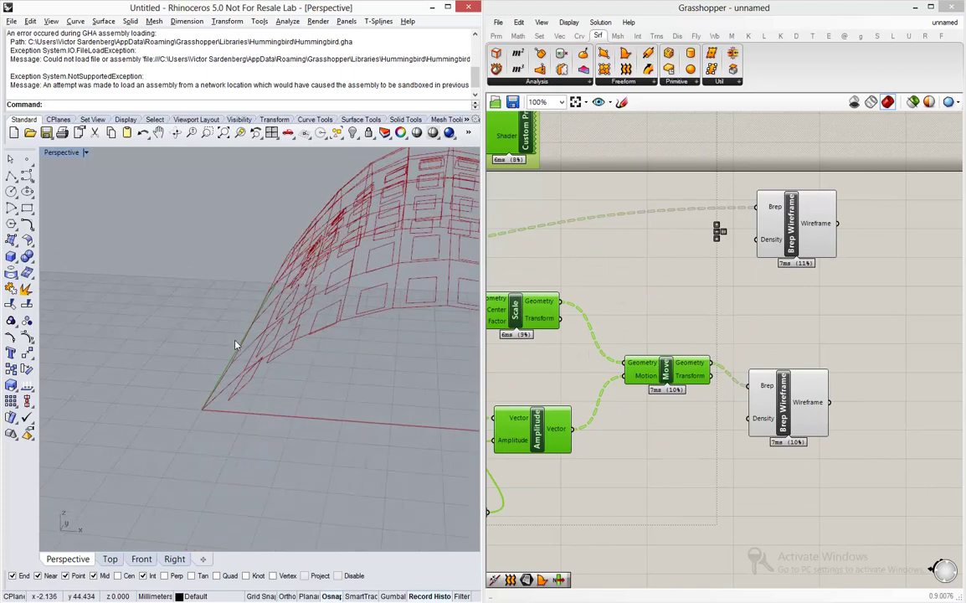
left_click(787, 225)
right_click_drag(379, 330, 423, 324)
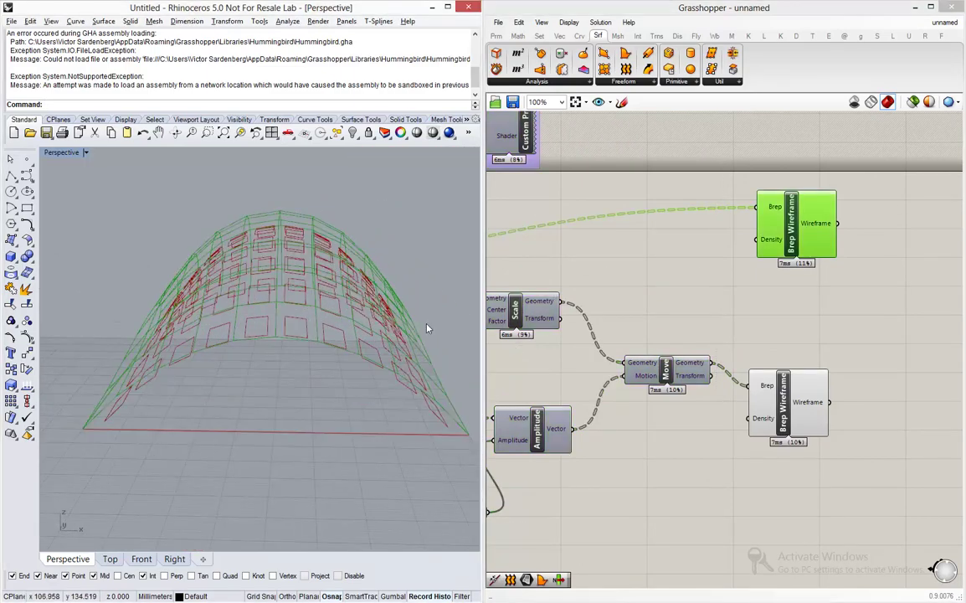
left_click(785, 404)
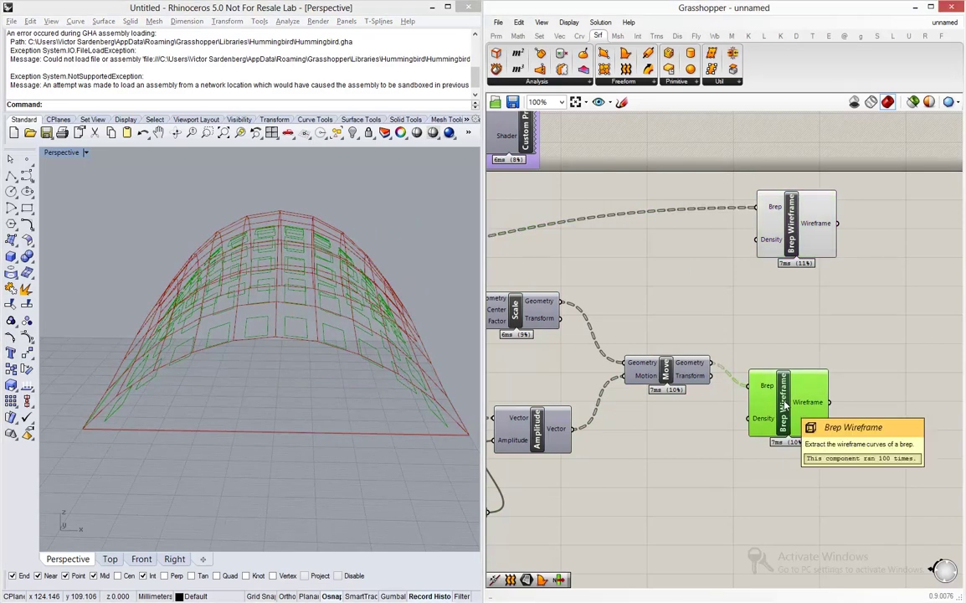
Add a Loft component past the two Brep Wireframes and feed its Curves input from the upper Wireframe output
left_click(742, 331)
scroll(613, 358, "down", 3)
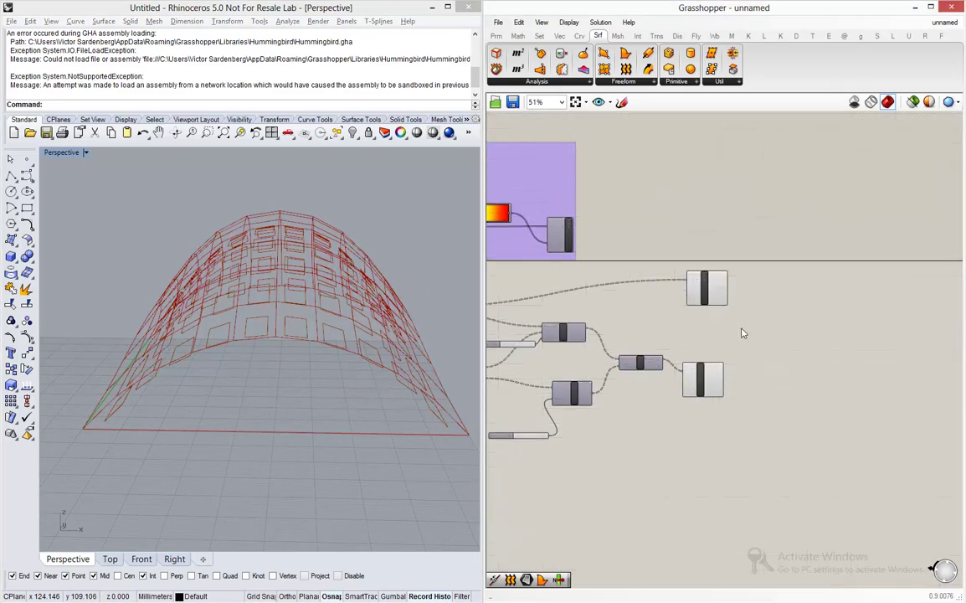
scroll(711, 309, "up", 3)
left_click_drag(699, 267, 682, 288)
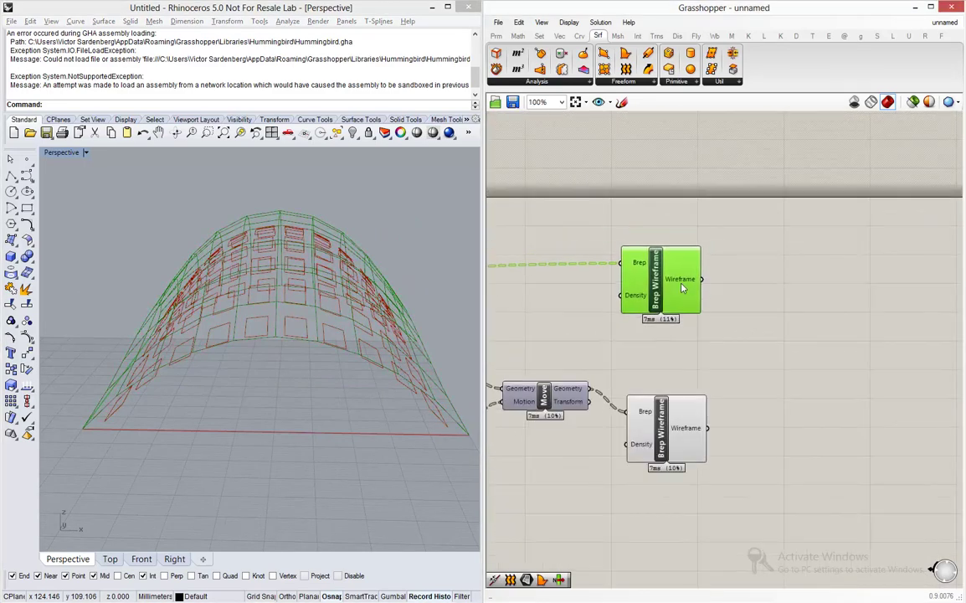
double_click(802, 358)
type("loft")
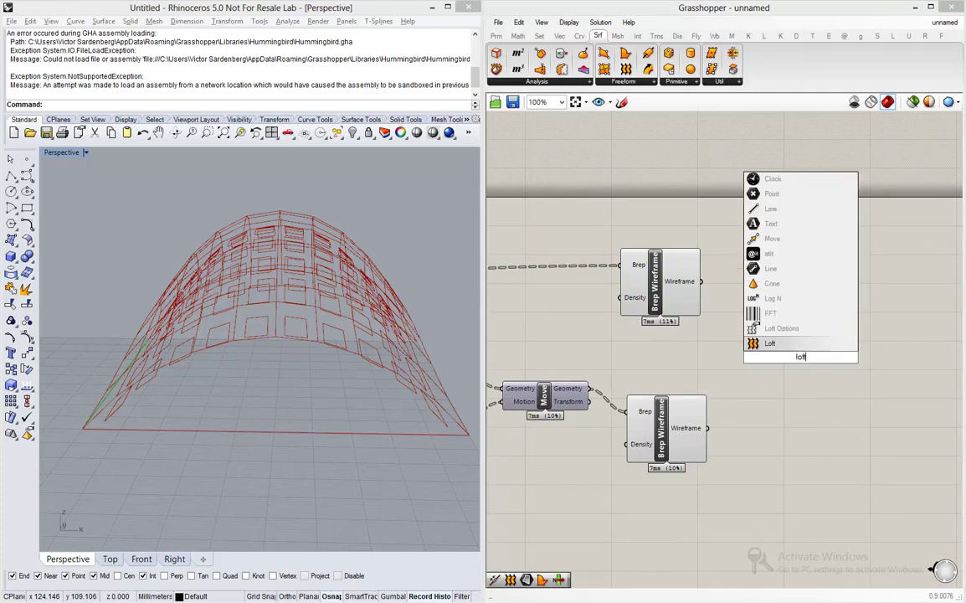
key("Return")
left_click_drag(700, 281, 771, 352)
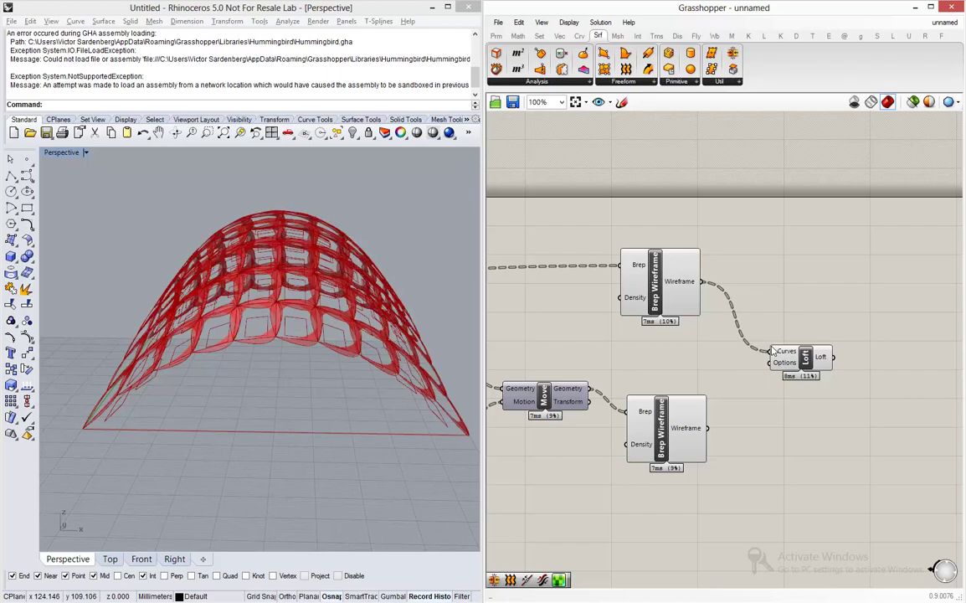
Inspect the loft at a corner of the vault and add the lower Wireframe output to Loft's Curves input alongside the upper one
right_click_drag(374, 347, 367, 378)
scroll(347, 340, "down", 3)
scroll(359, 374, "down", 3)
right_click_drag(241, 353, 310, 370)
scroll(306, 371, "up", 5)
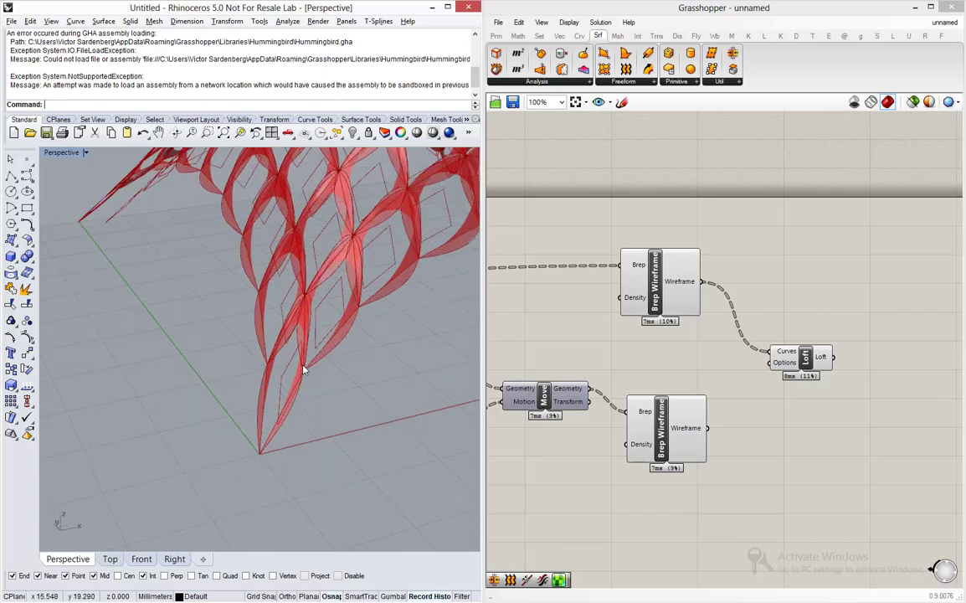
mouse_move(685, 287)
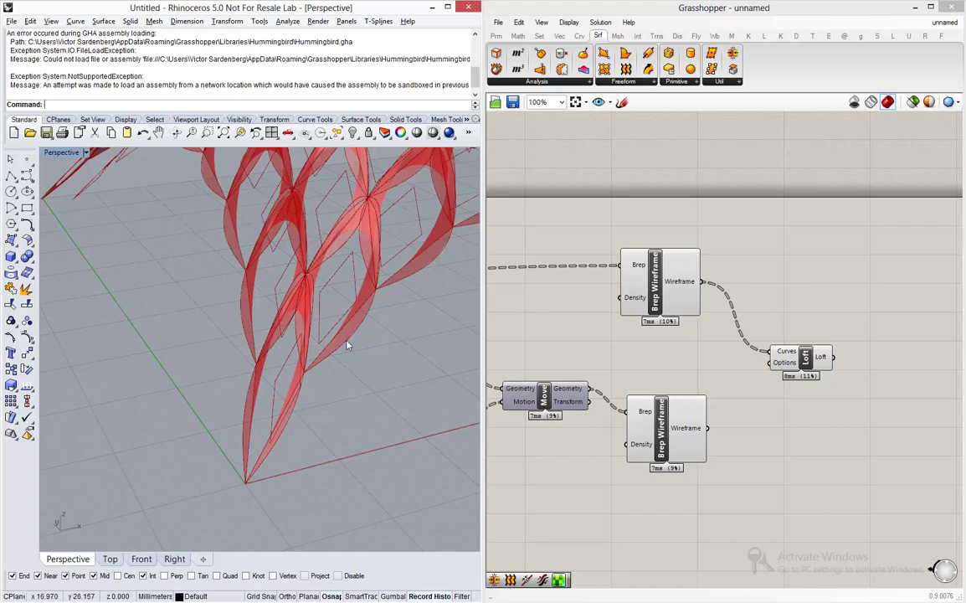
left_click_drag(707, 427, 772, 355)
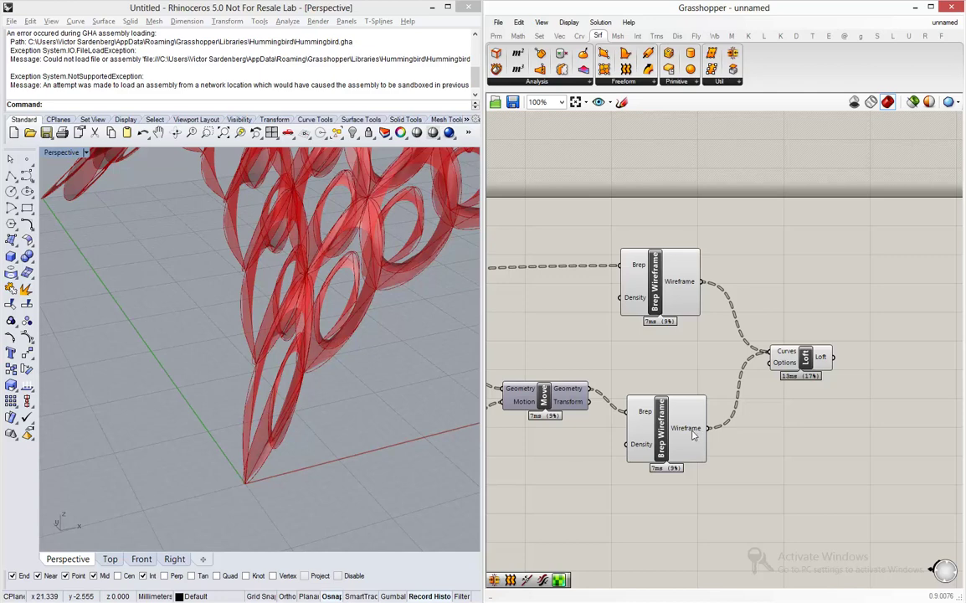
mouse_move(693, 434)
mouse_move(786, 351)
Disable the solver and rewire Loft's Curves input so that only the lower Brep Wireframe feeds it
middle_click(703, 362)
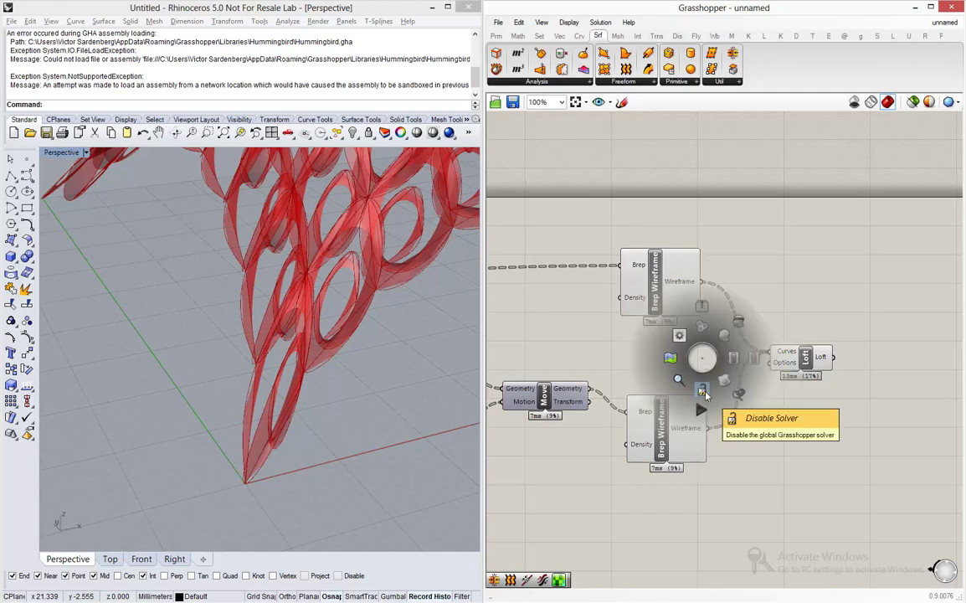
left_click(703, 392)
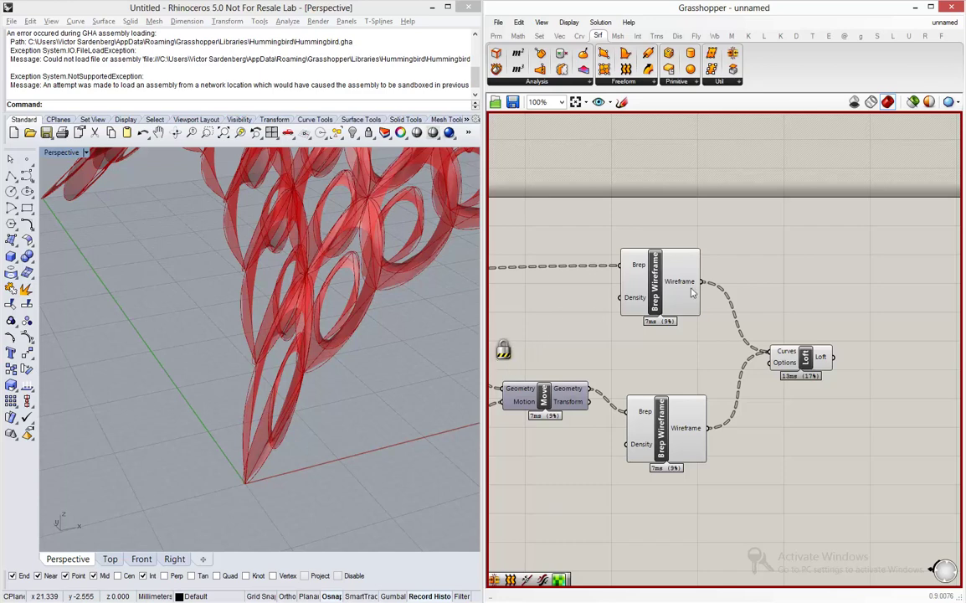
left_click_drag(701, 282, 769, 352)
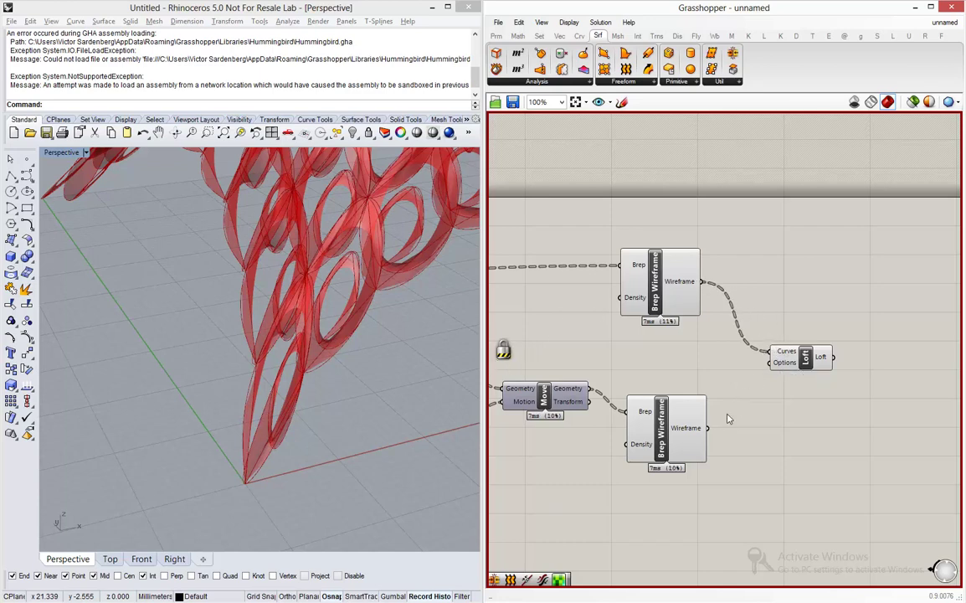
left_click_drag(707, 428, 768, 352)
left_click_drag(703, 282, 770, 353)
left_click_drag(708, 430, 770, 352)
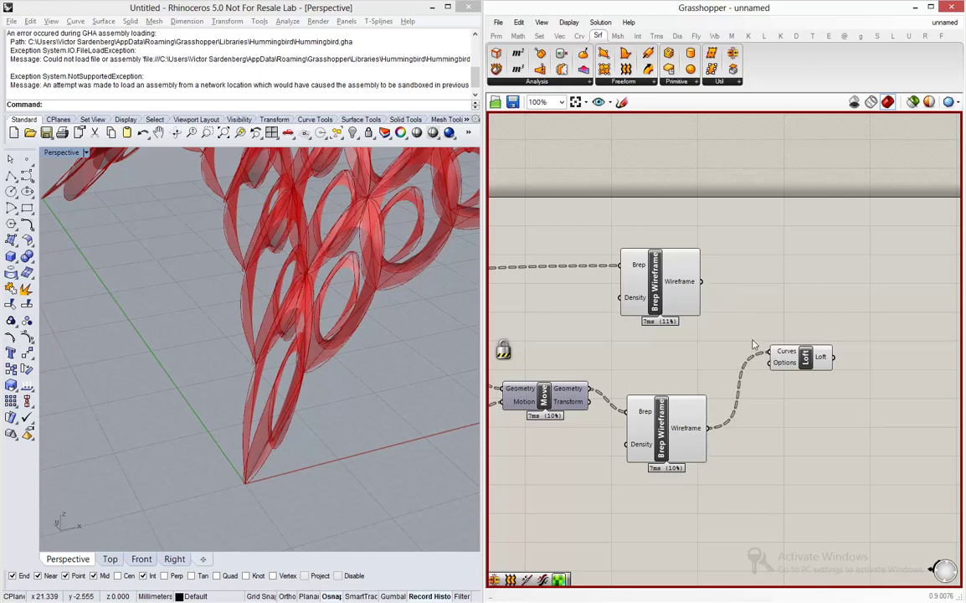
Graft the Wireframe outputs of both Brep Wireframes and add the upper one back to Loft's Curves input
right_click(687, 284)
left_click(723, 351)
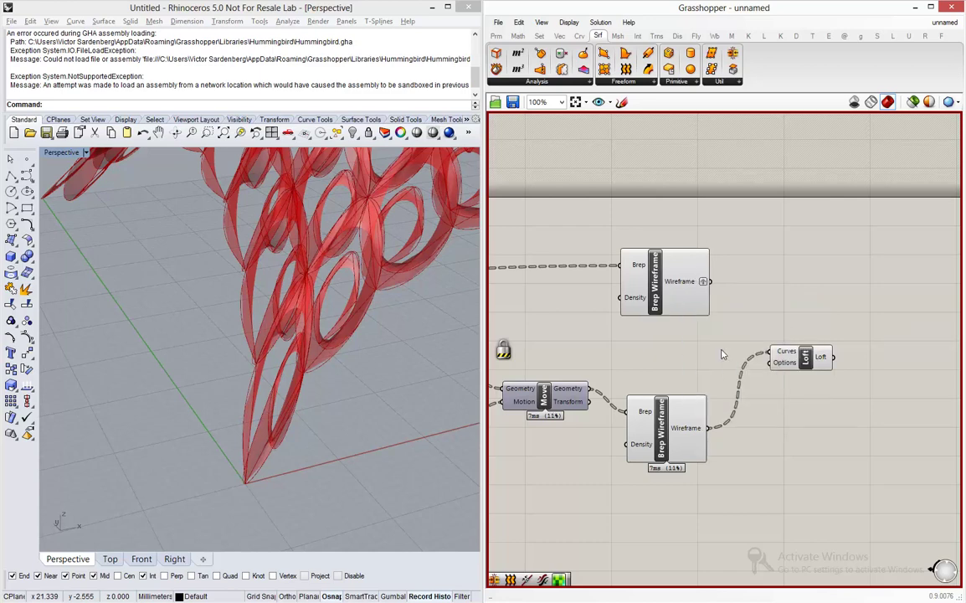
right_click(695, 427)
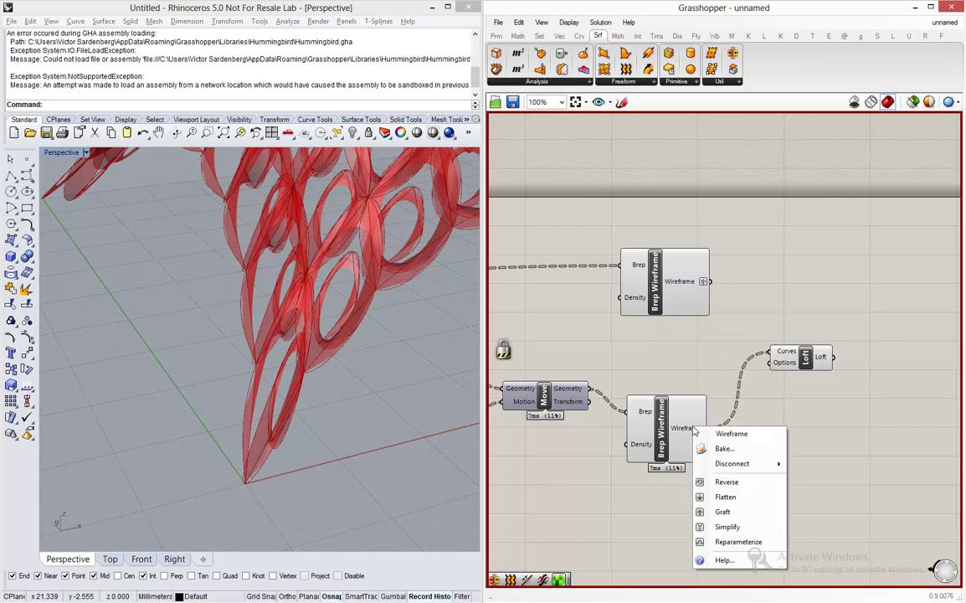
left_click(723, 513)
left_click_drag(710, 281, 770, 352)
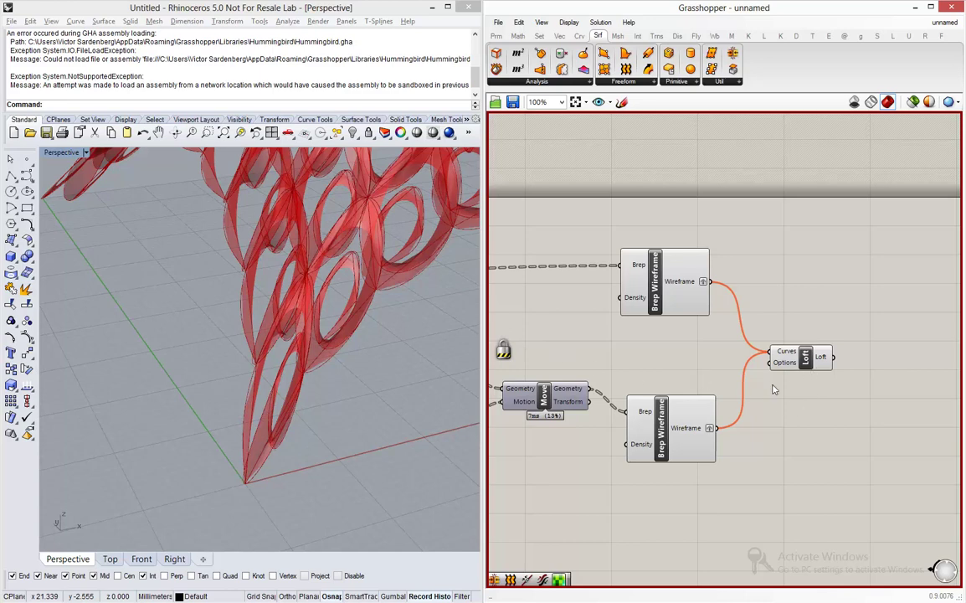
Re-enable the solver and view the lofted panels across the whole vault
middle_click(706, 358)
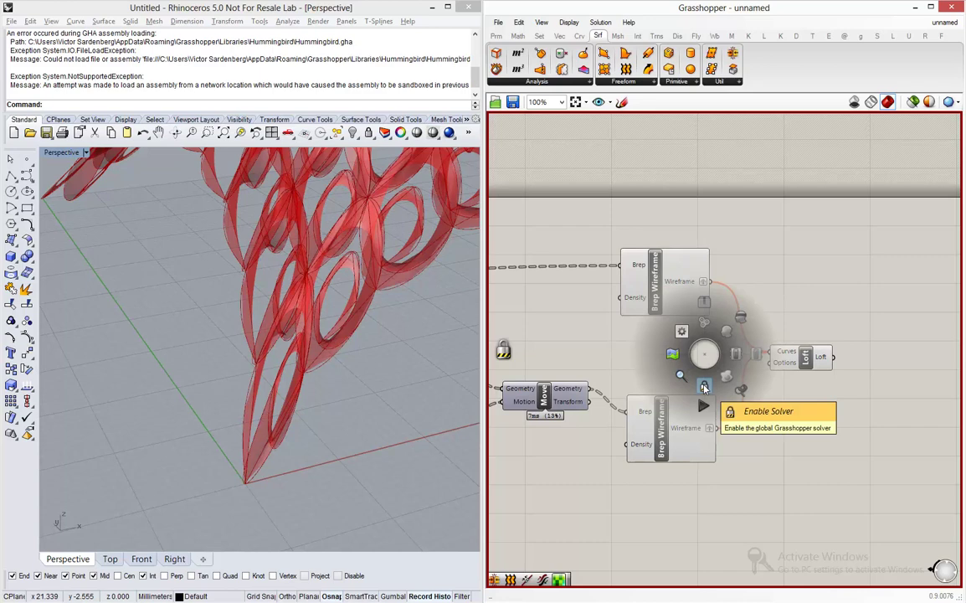
left_click(704, 386)
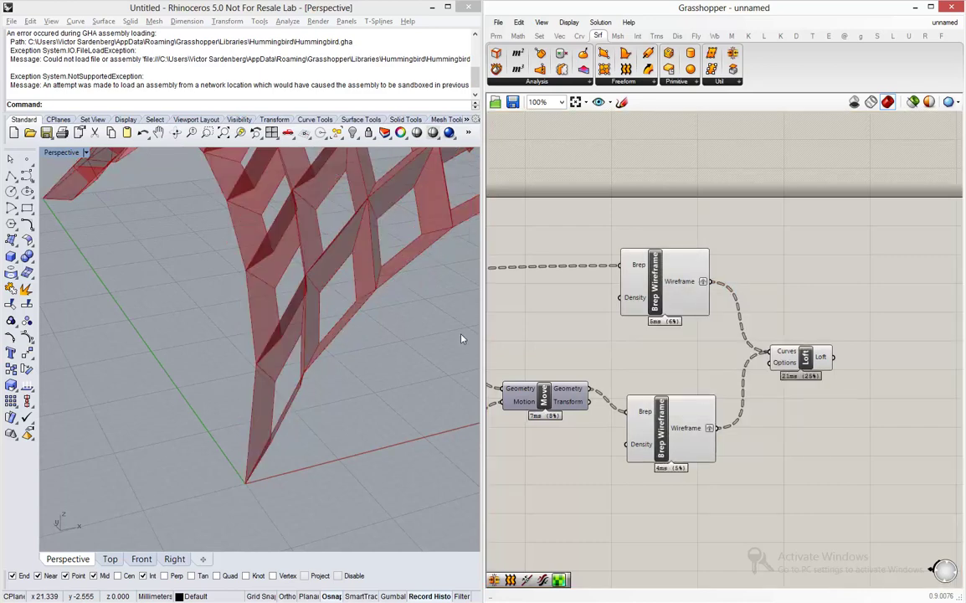
scroll(272, 320, "down", 5)
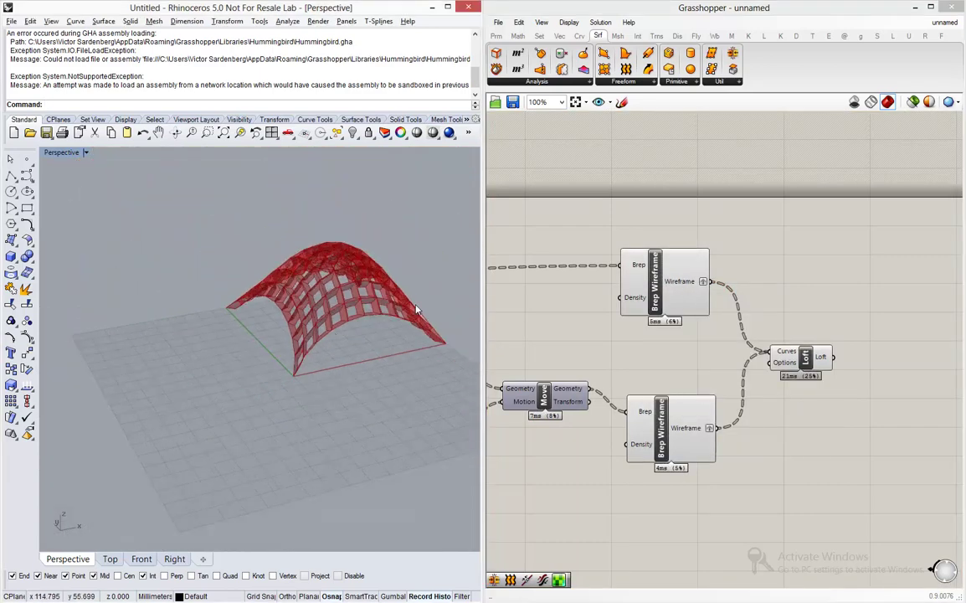
scroll(416, 310, "up", 3)
Increase the slider driving Amplitude and lower the Scale factor slider to make the lofted cells deeper with smaller openings
scroll(590, 408, "down", 3)
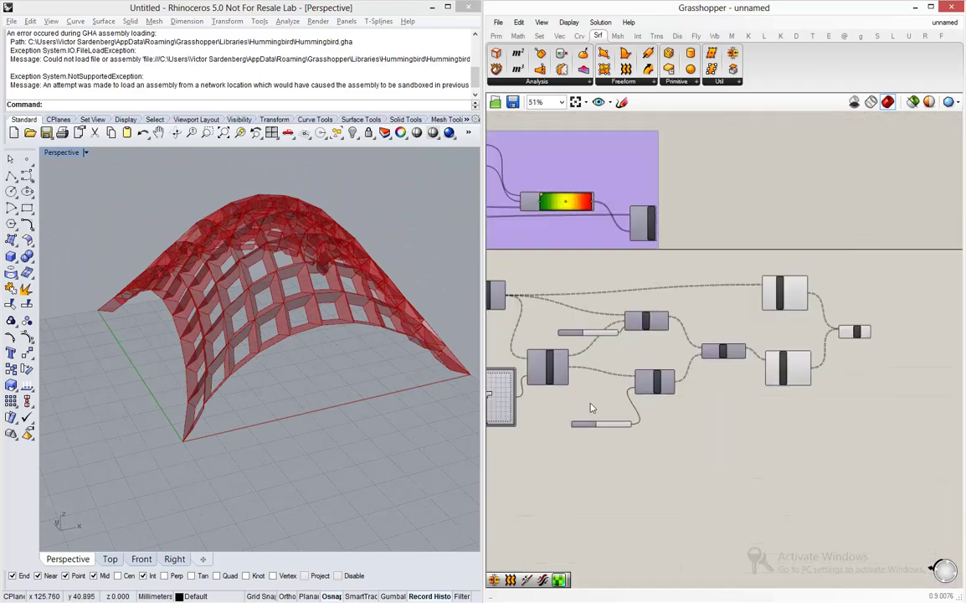
scroll(590, 408, "up", 5)
left_click_drag(652, 463, 692, 462)
mouse_move(620, 182)
left_mouse_down()
mouse_move(603, 186)
mouse_move(619, 189)
left_mouse_up()
Reset the Kangaroo simulation with its Boolean Toggle, rerun it with the 20 ms timer, and inspect the lofted vault as it inflates
scroll(860, 251, "down", 5)
right_click_drag(860, 251, 702, 208)
scroll(701, 208, "up", 5)
double_click(659, 232)
double_click(757, 306)
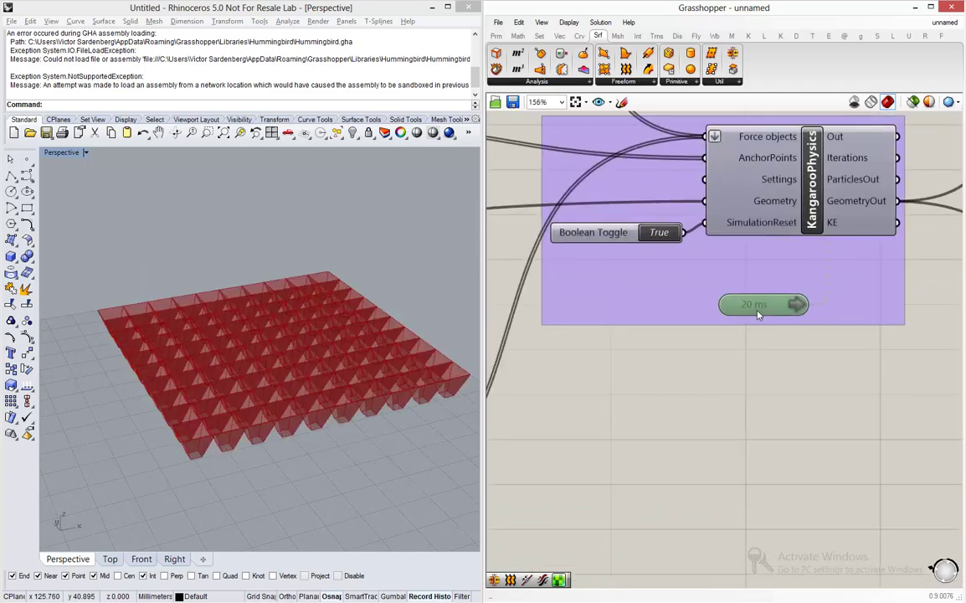
double_click(658, 231)
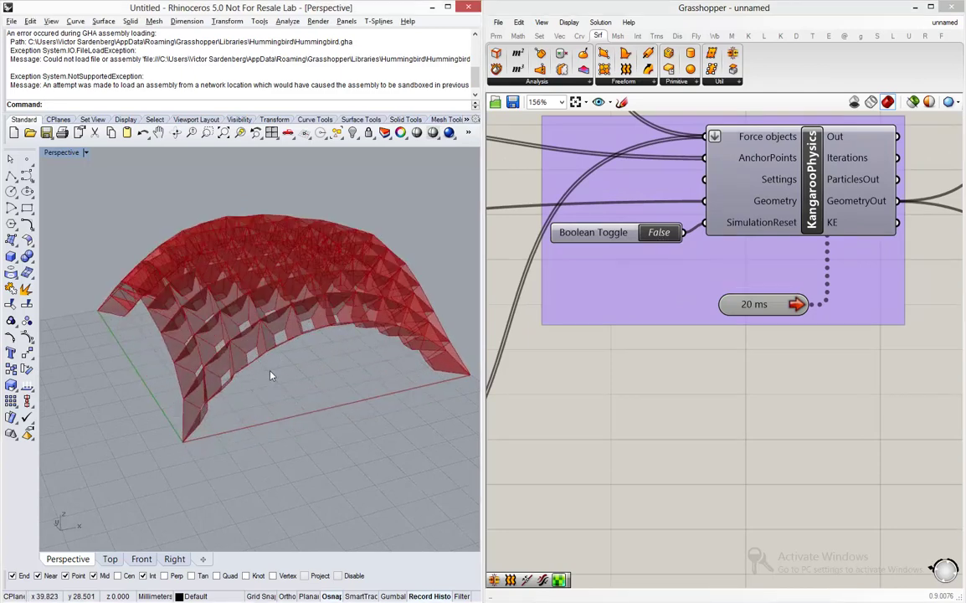
right_click_drag(244, 380, 310, 297)
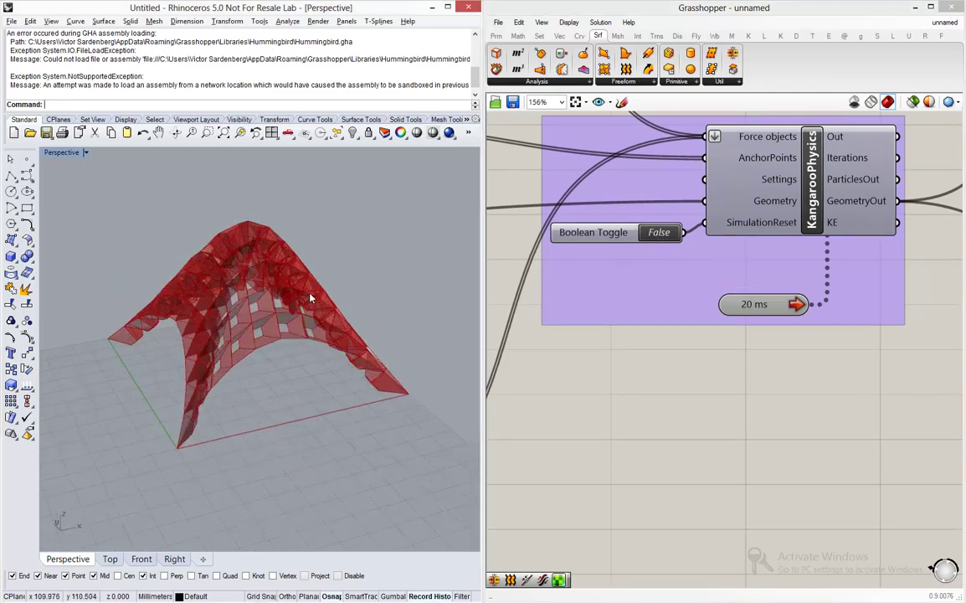
scroll(309, 297, "up", 3)
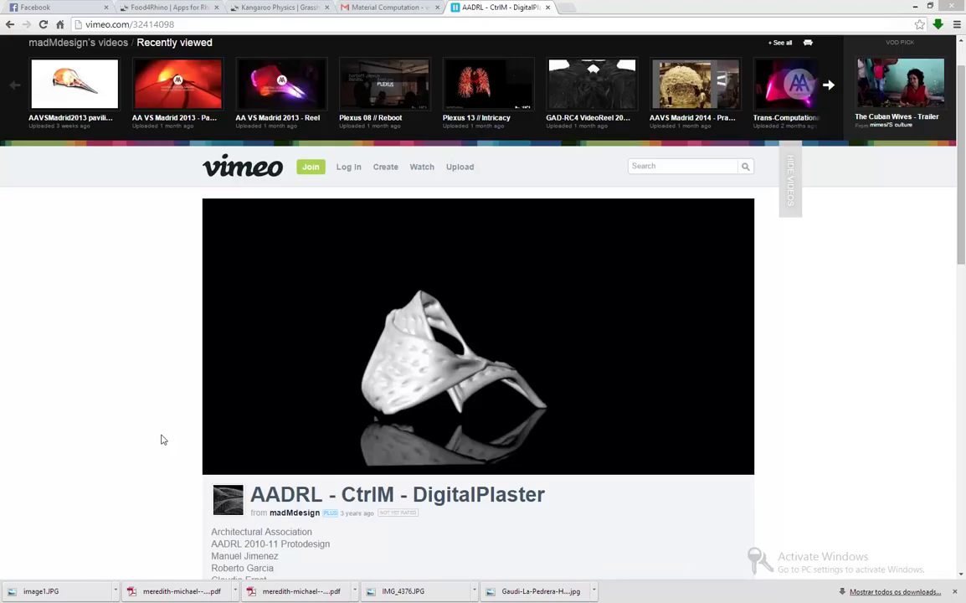
Switch to the browser's Vimeo page for "AADRL - CtrlM - DigitalPlaster" and play the video
scroll(163, 439, "down", 1)
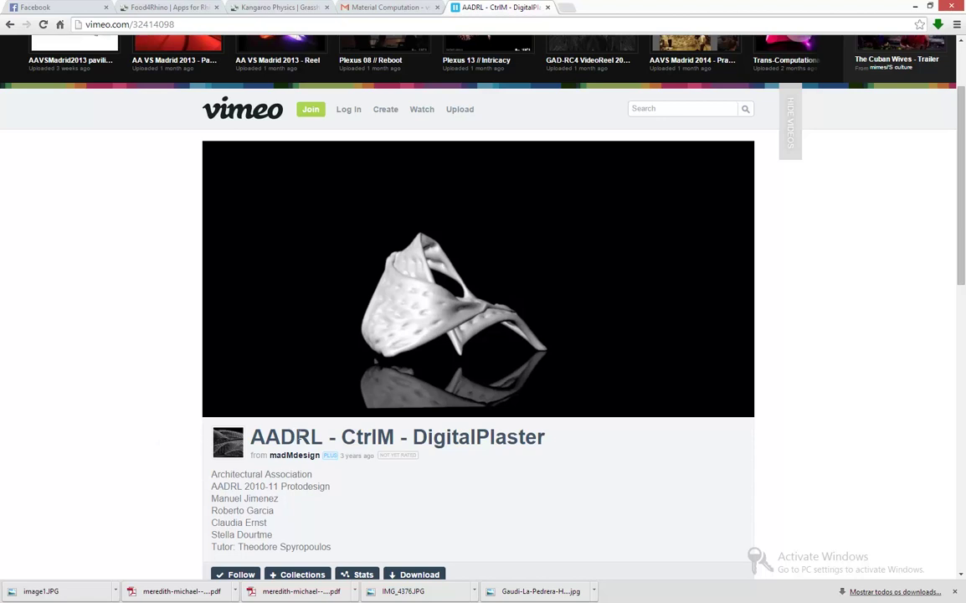
left_click_drag(281, 435, 302, 436)
left_click(325, 441)
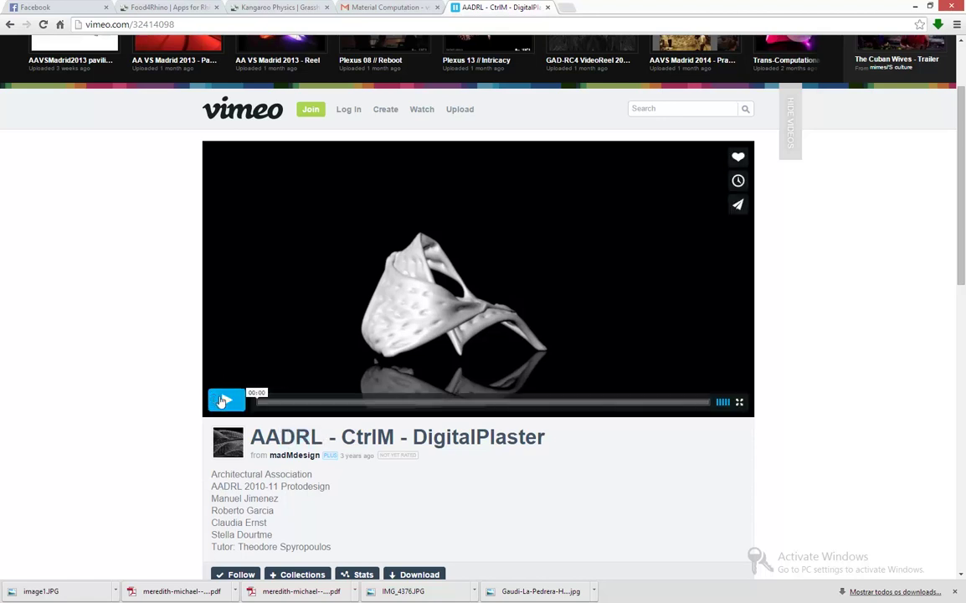
left_click(222, 401)
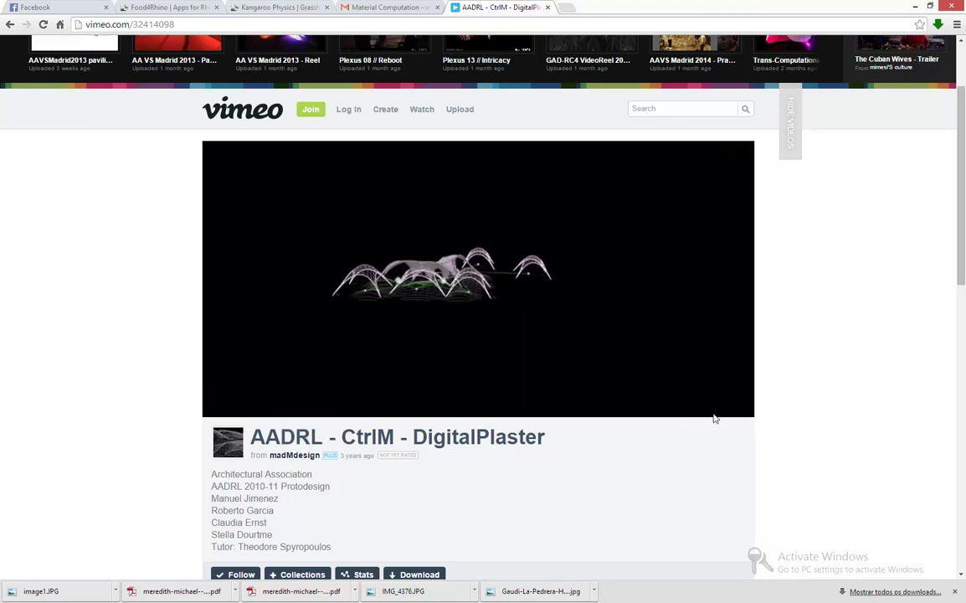